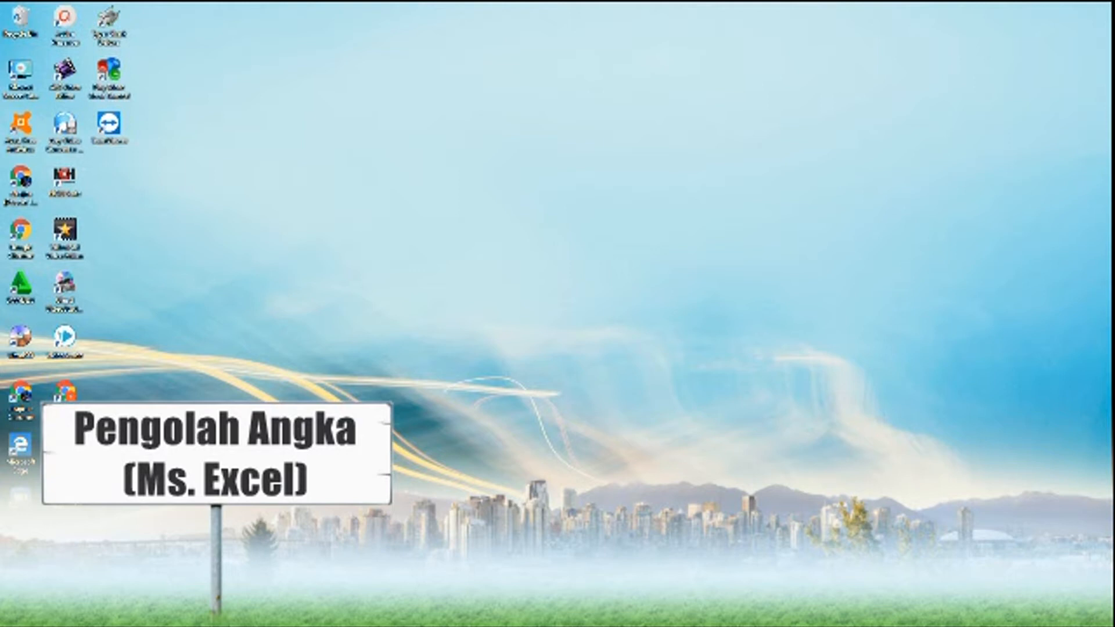
Launch Excel 2016 and create a blank workbook
{"action": "key", "text": "super"}
{"action": "scroll", "coordinate": [128, 319], "scroll_direction": "down", "scroll_amount": 5}
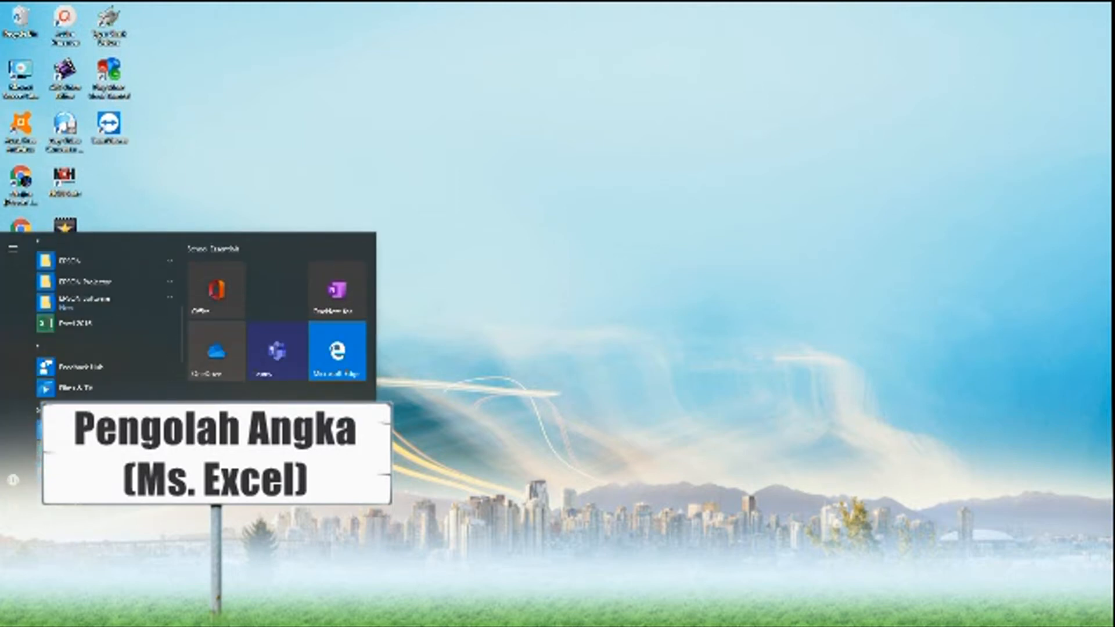
{"action": "left_click", "coordinate": [127, 321]}
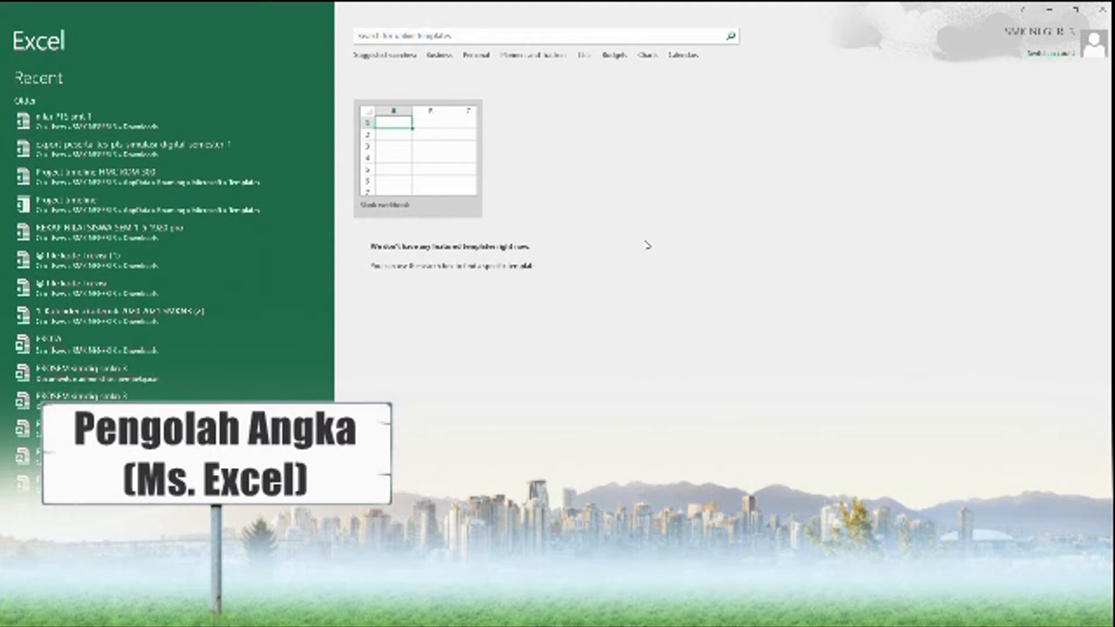
{"action": "left_click", "coordinate": [395, 178]}
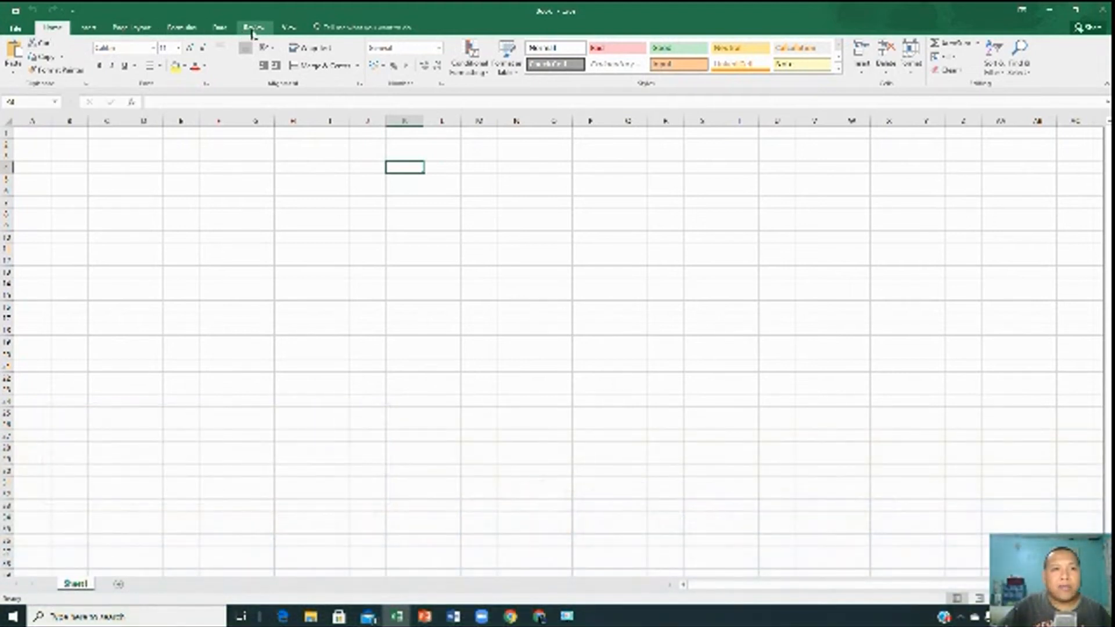
{"action": "left_click", "coordinate": [504, 199]}
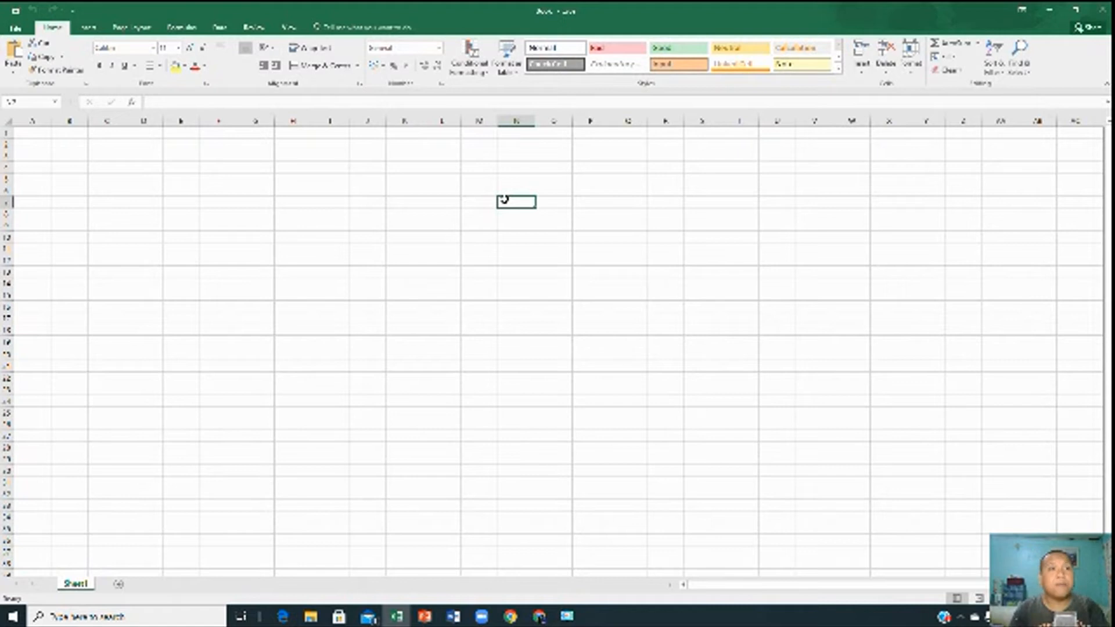
{"action": "left_click", "coordinate": [440, 202]}
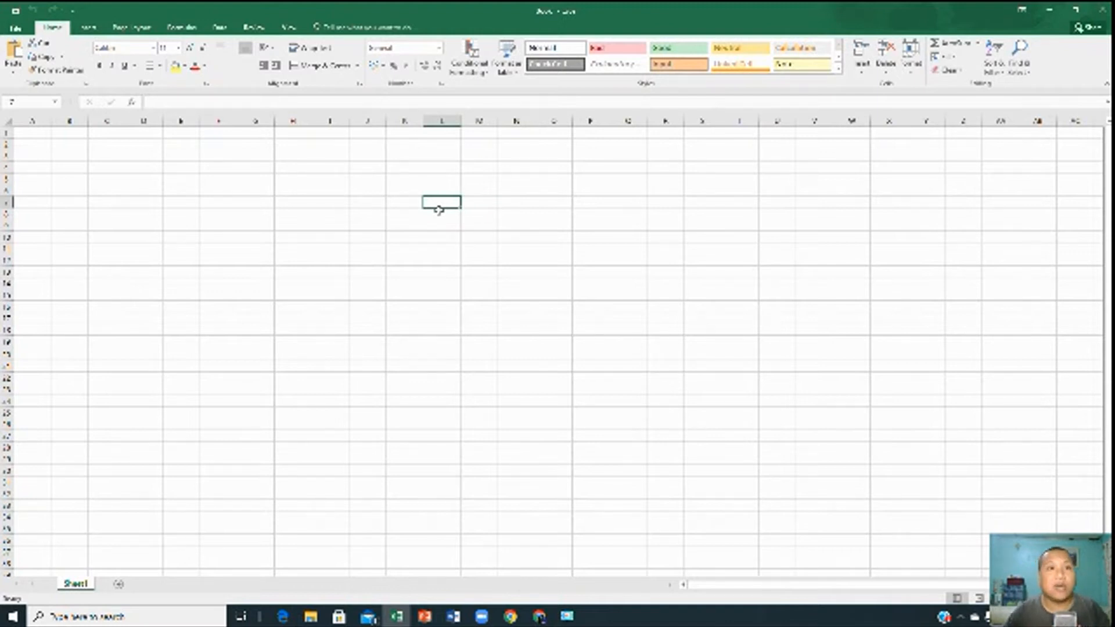
{"action": "left_click", "coordinate": [331, 196]}
{"action": "left_click", "coordinate": [287, 190]}
{"action": "left_click", "coordinate": [232, 181]}
{"action": "left_click", "coordinate": [228, 157]}
{"action": "left_click", "coordinate": [131, 168]}
{"action": "left_click", "coordinate": [77, 155]}
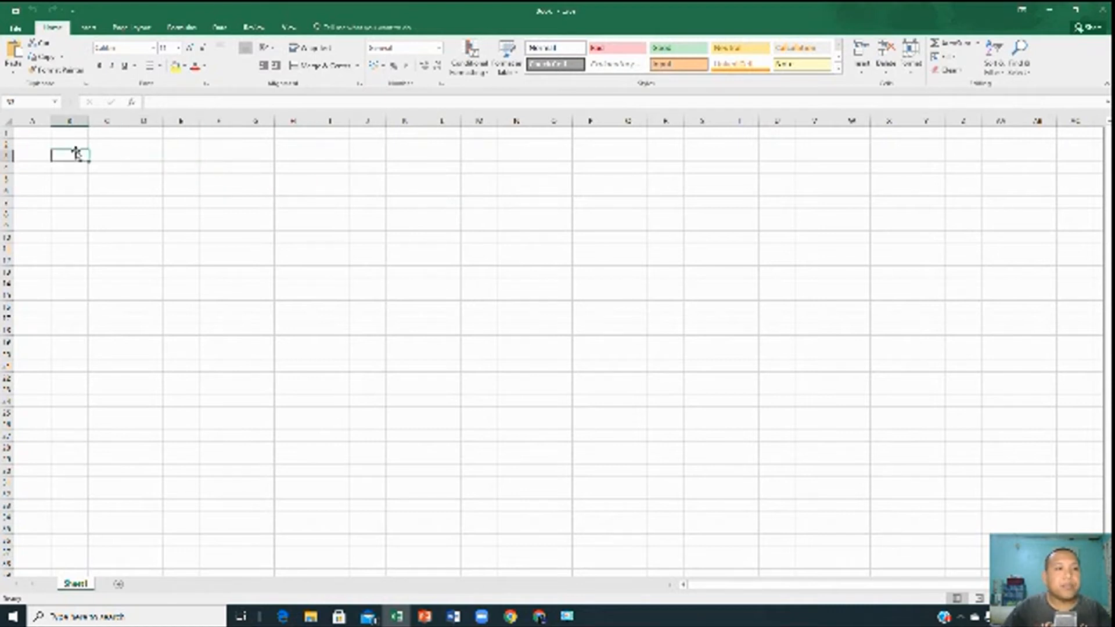
{"action": "left_click", "coordinate": [33, 144]}
{"action": "left_click", "coordinate": [182, 146]}
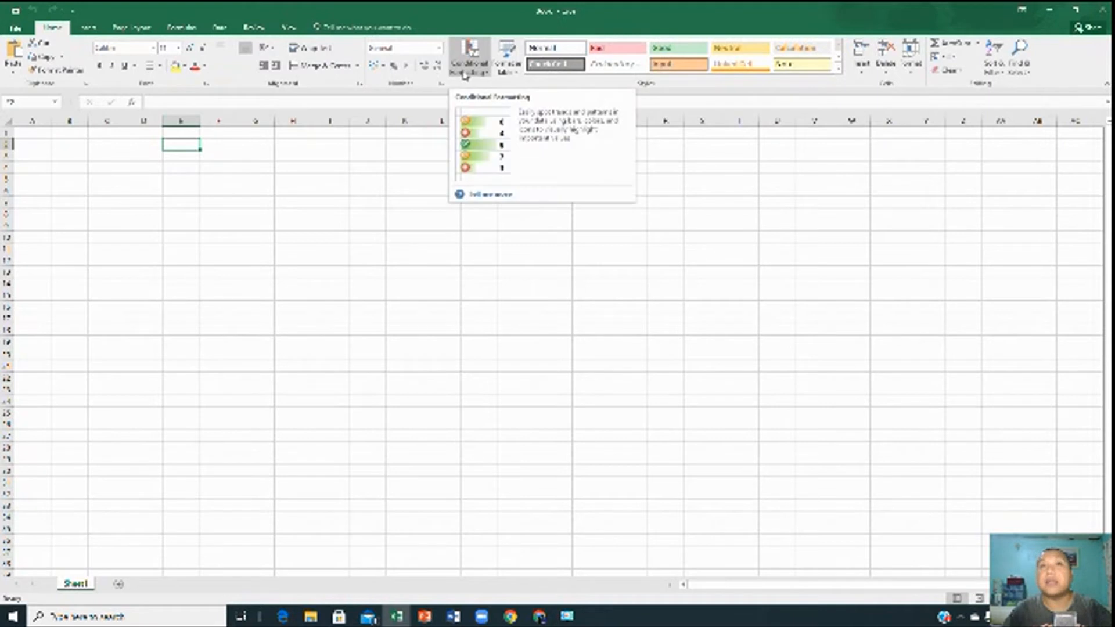
{"action": "left_click", "coordinate": [234, 236]}
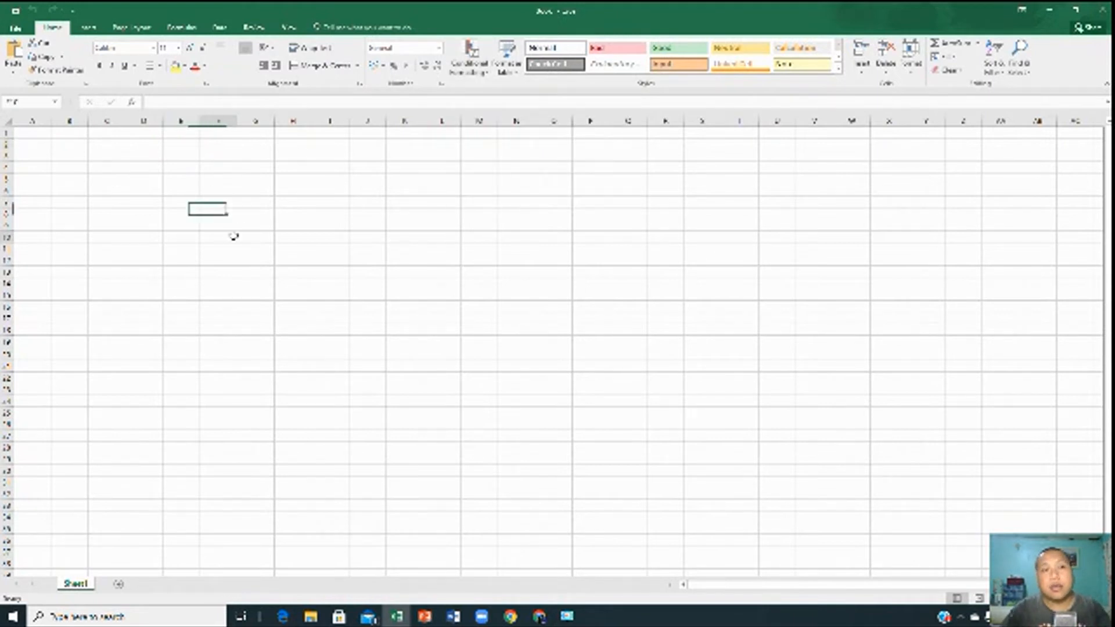
{"action": "left_click", "coordinate": [172, 147]}
{"action": "left_click", "coordinate": [100, 244]}
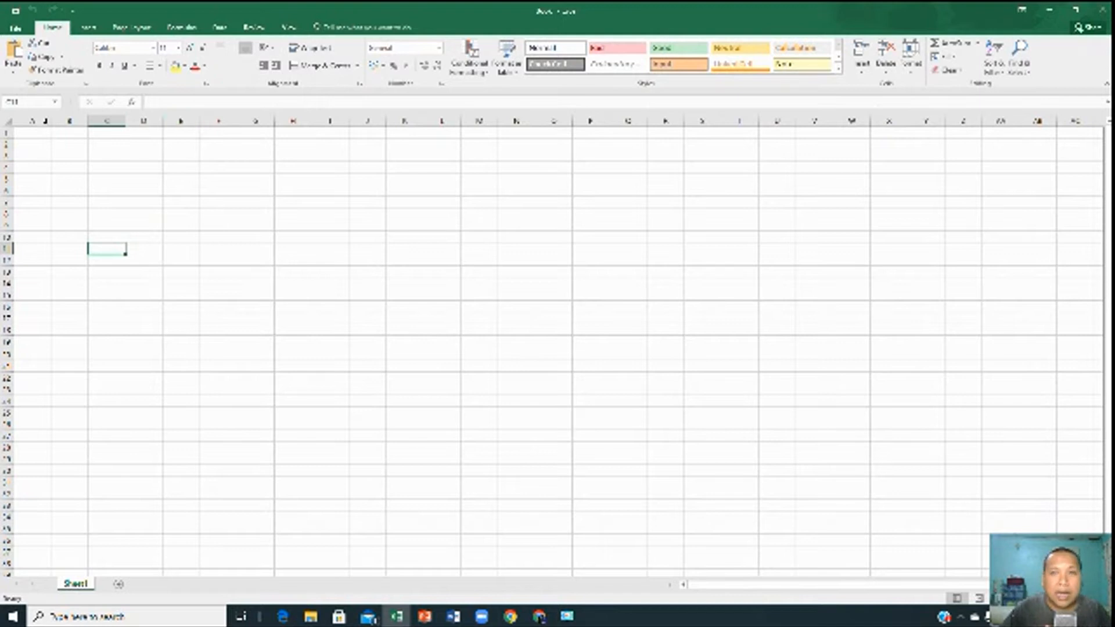
Highlight several entire worksheet columns in turn, including AC, N, L and J, to examine the column lettering
{"action": "left_click", "coordinate": [47, 121]}
{"action": "left_click", "coordinate": [1075, 121]}
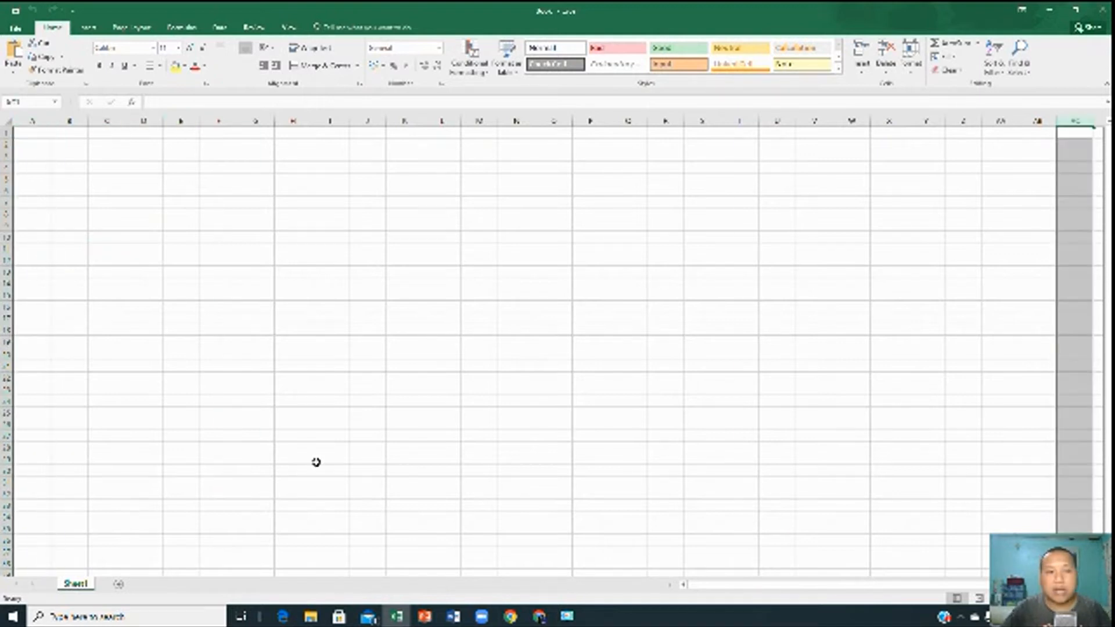
{"action": "left_click_drag", "start_coordinate": [812, 594], "coordinate": [756, 576]}
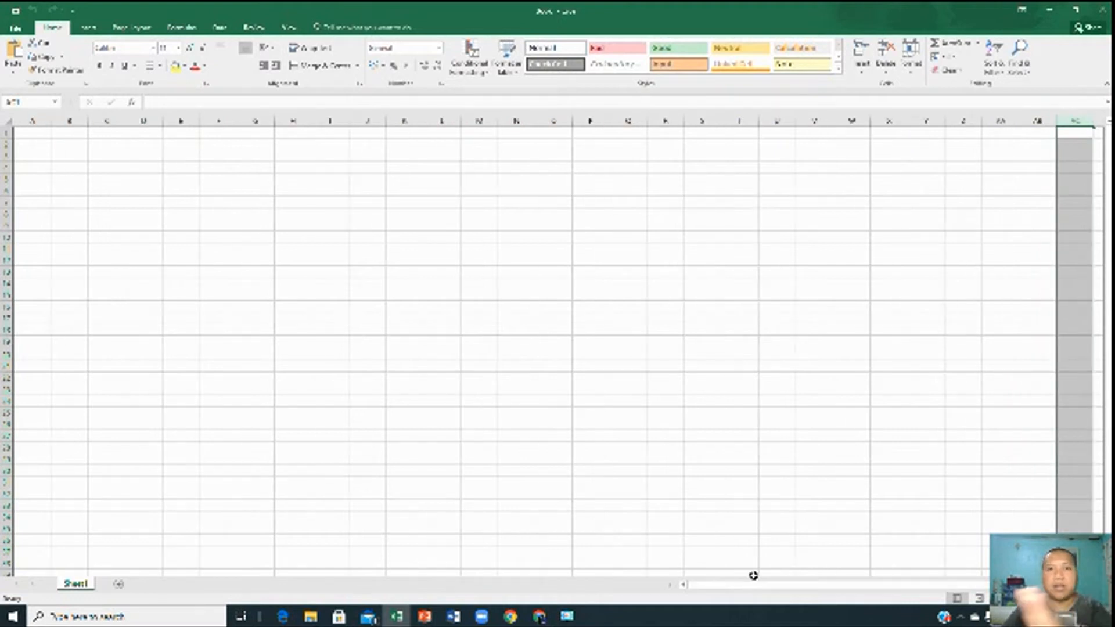
{"action": "left_click", "coordinate": [532, 152]}
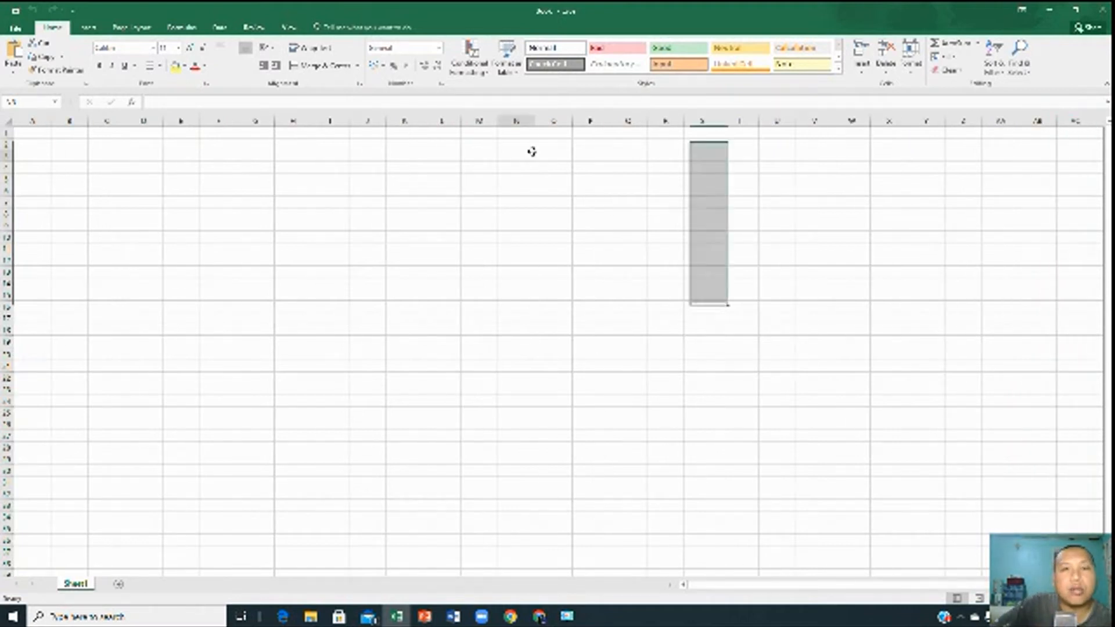
{"action": "left_click", "coordinate": [516, 122]}
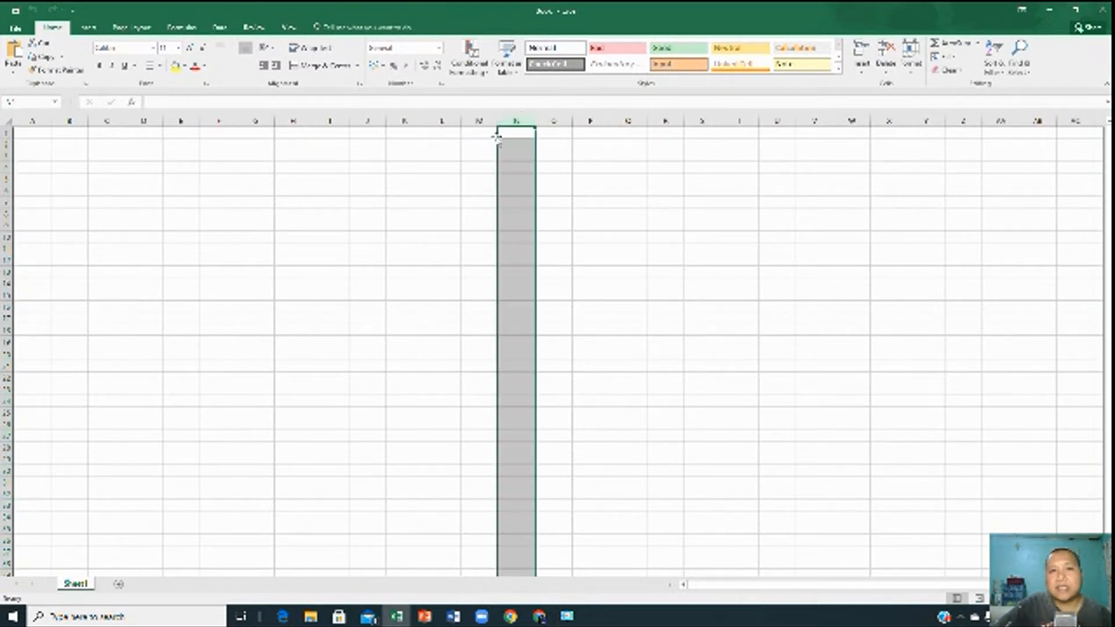
{"action": "left_click", "coordinate": [445, 121]}
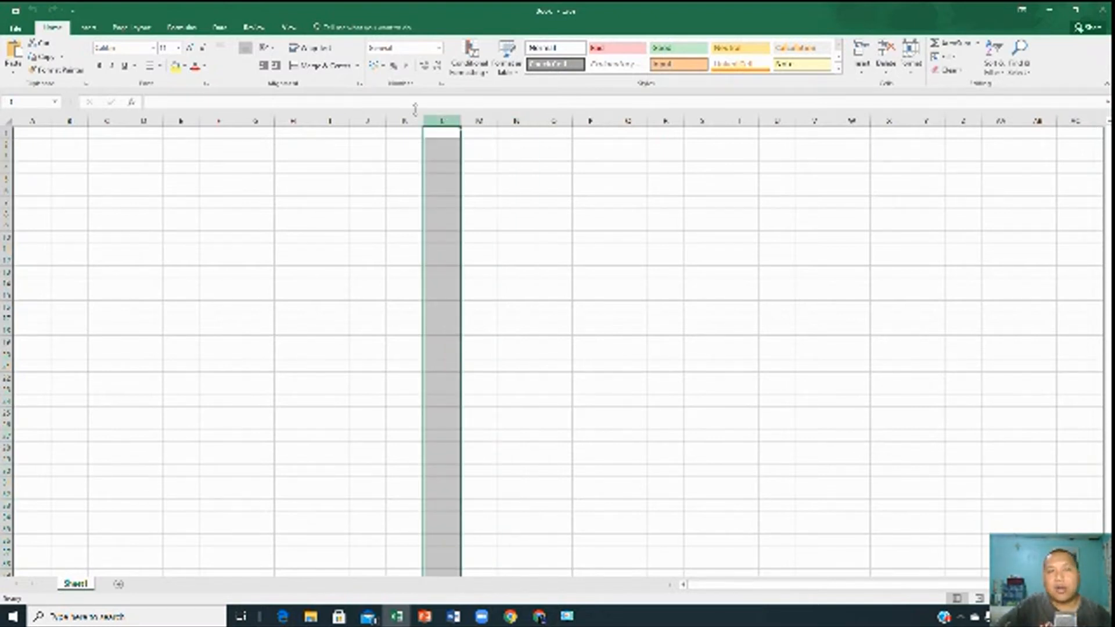
{"action": "left_click", "coordinate": [366, 122]}
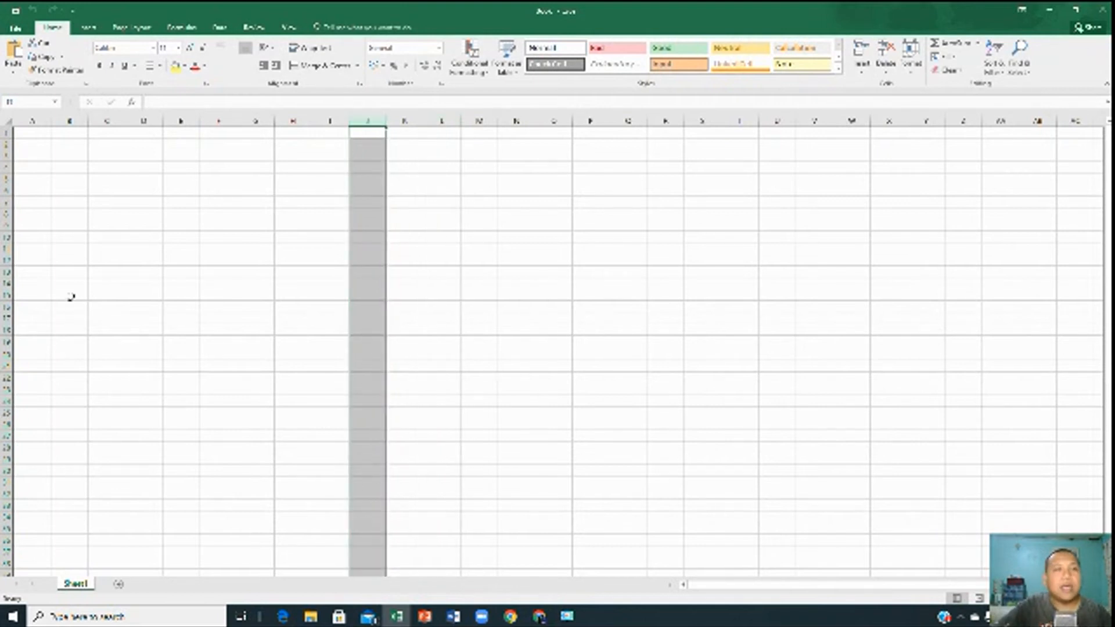
Highlight entire rows 8, 1, 4 and 11 in turn, and compare column K with row 8
{"action": "left_click", "coordinate": [5, 214]}
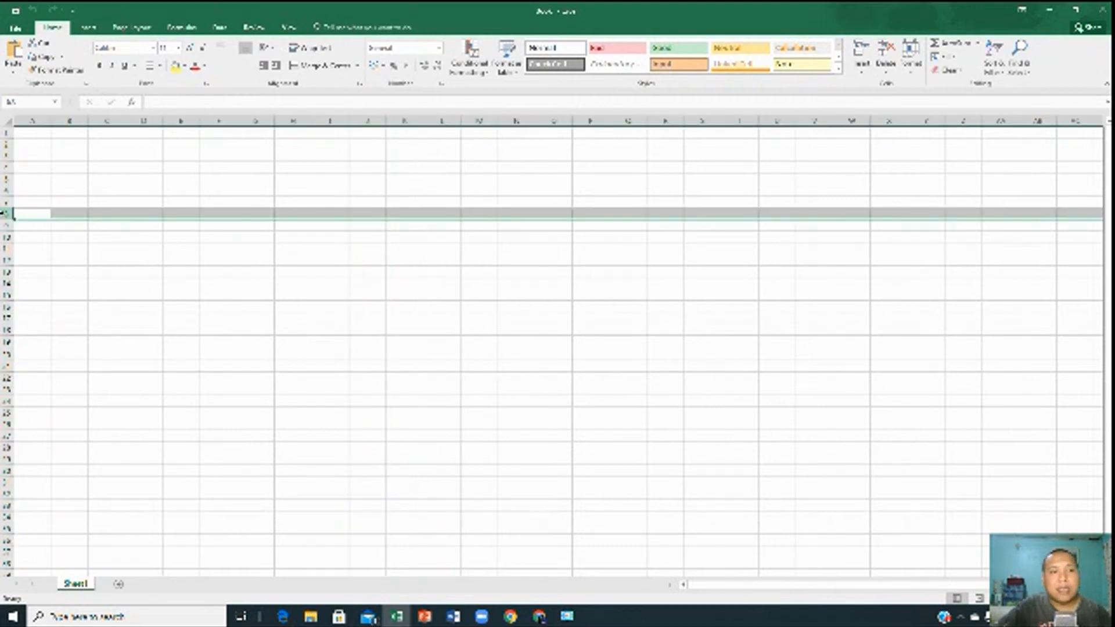
{"action": "left_click", "coordinate": [5, 133]}
{"action": "left_click", "coordinate": [5, 168]}
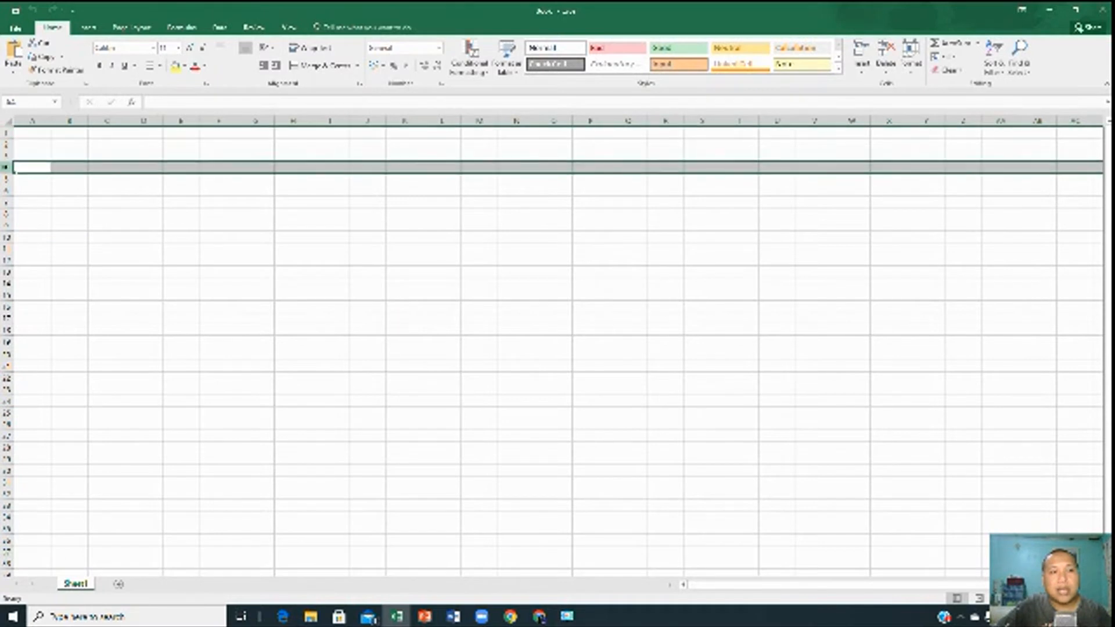
{"action": "left_click", "coordinate": [6, 232]}
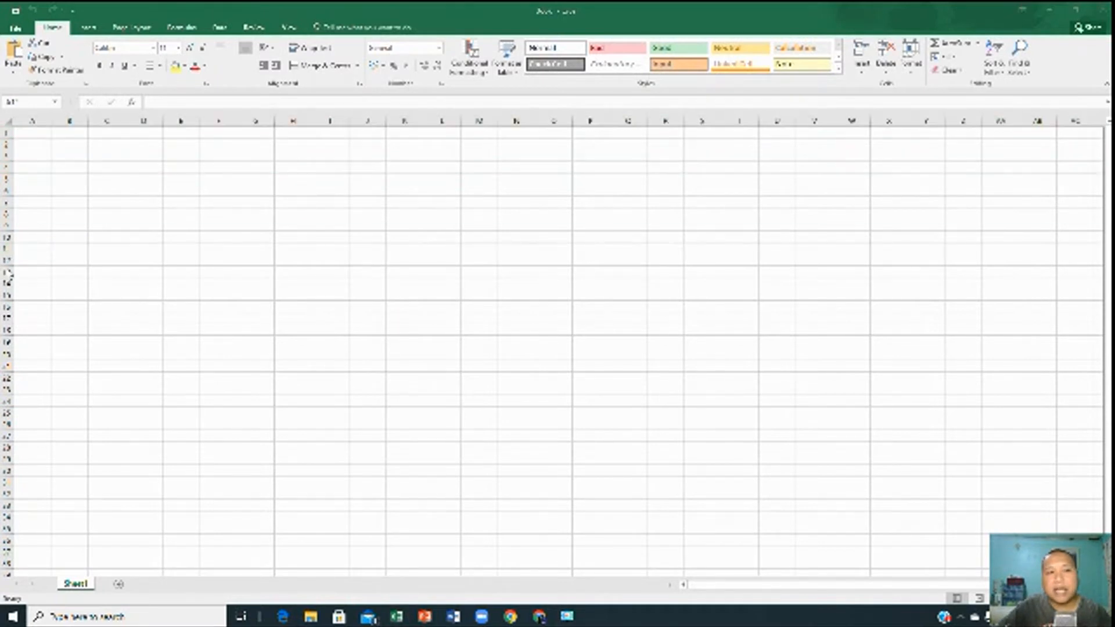
{"action": "left_click", "coordinate": [6, 249]}
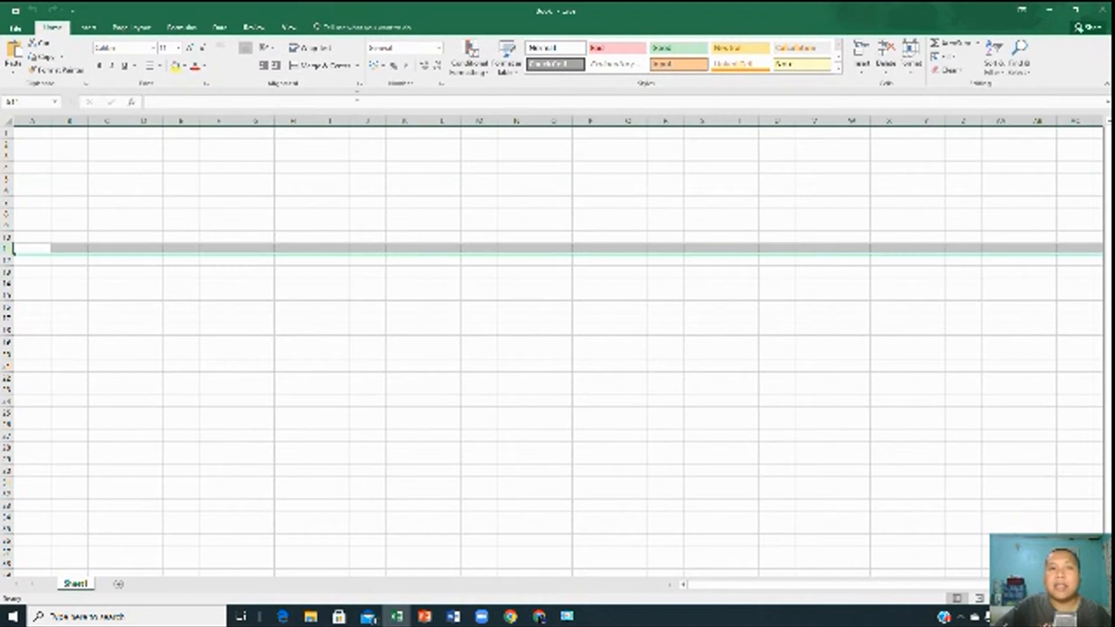
{"action": "left_click", "coordinate": [405, 121]}
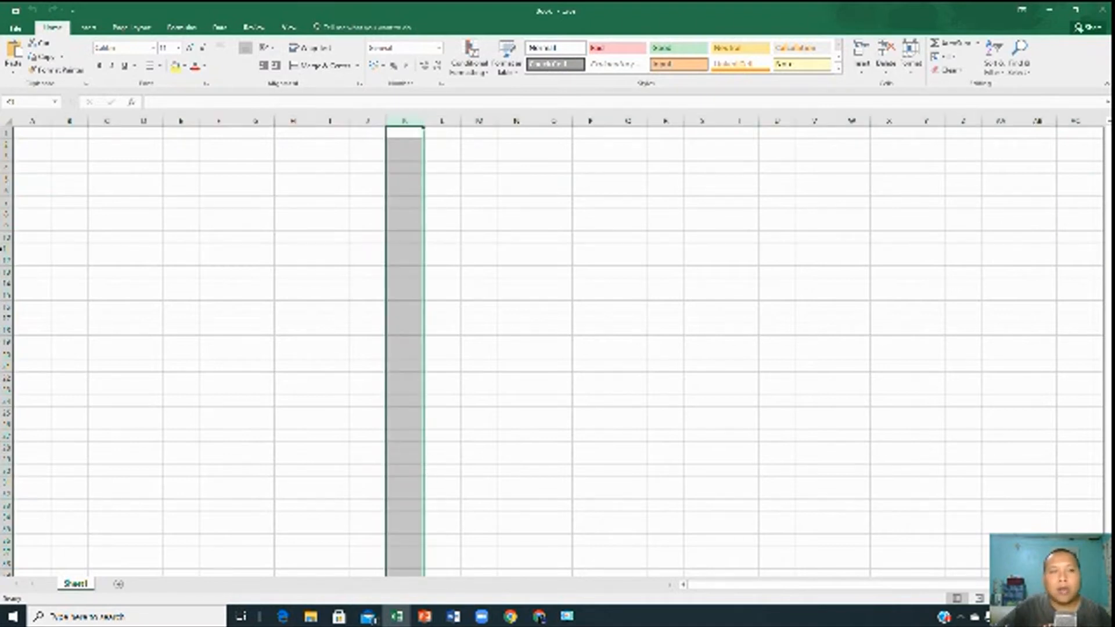
{"action": "left_click", "coordinate": [6, 213]}
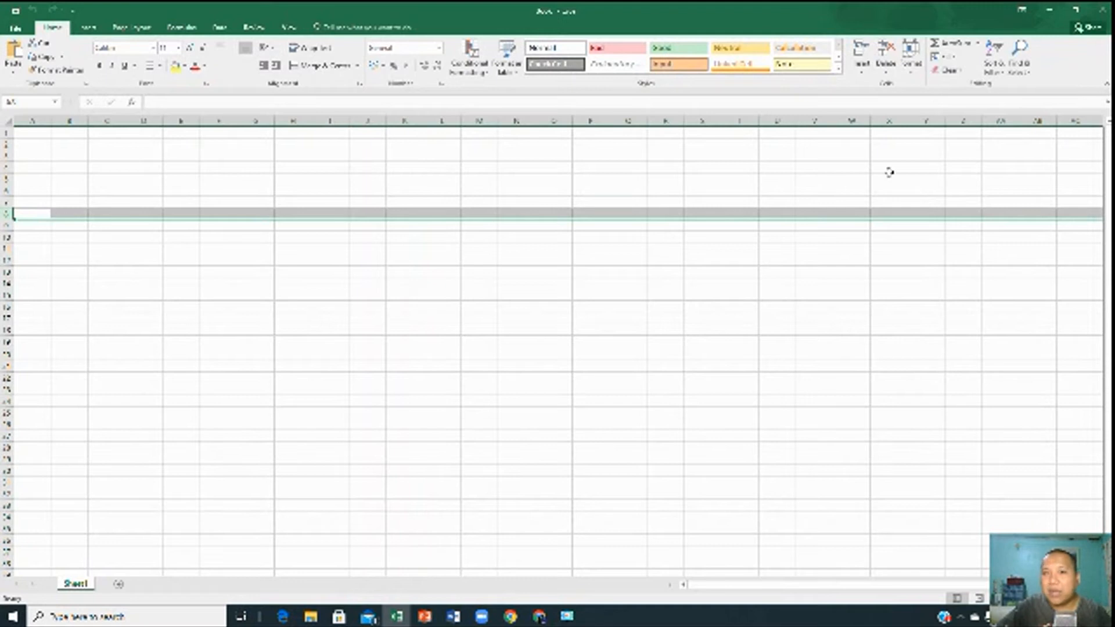
Select cell D3 and examine its cell address against the column D and row 3 headings
{"action": "left_click", "coordinate": [243, 169]}
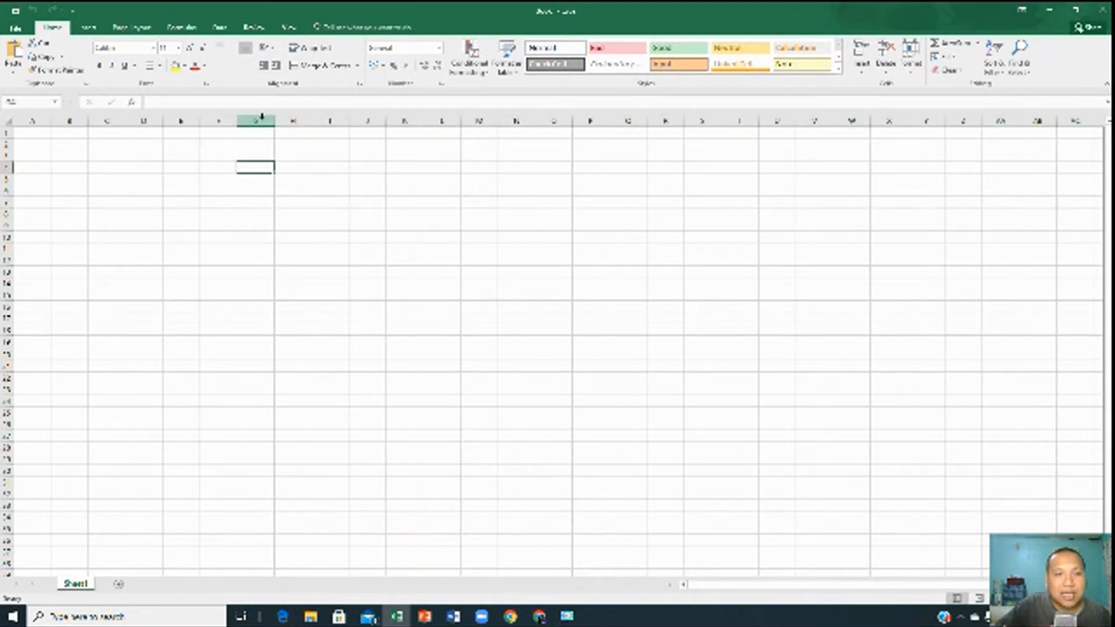
{"action": "left_click", "coordinate": [256, 256]}
{"action": "left_click", "coordinate": [130, 153]}
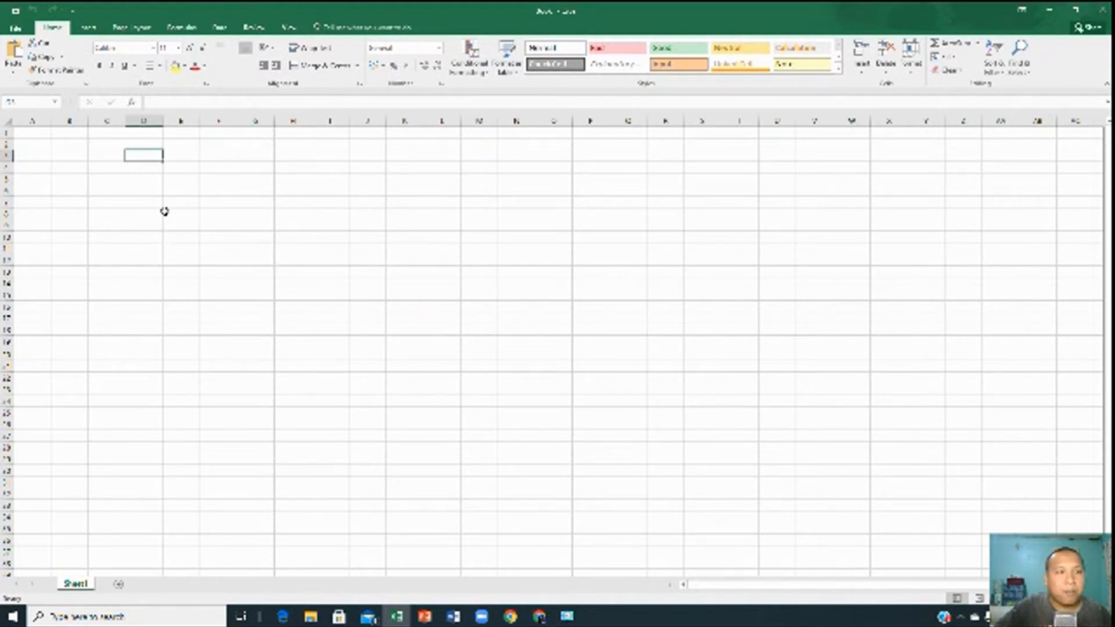
{"action": "left_click", "coordinate": [43, 103]}
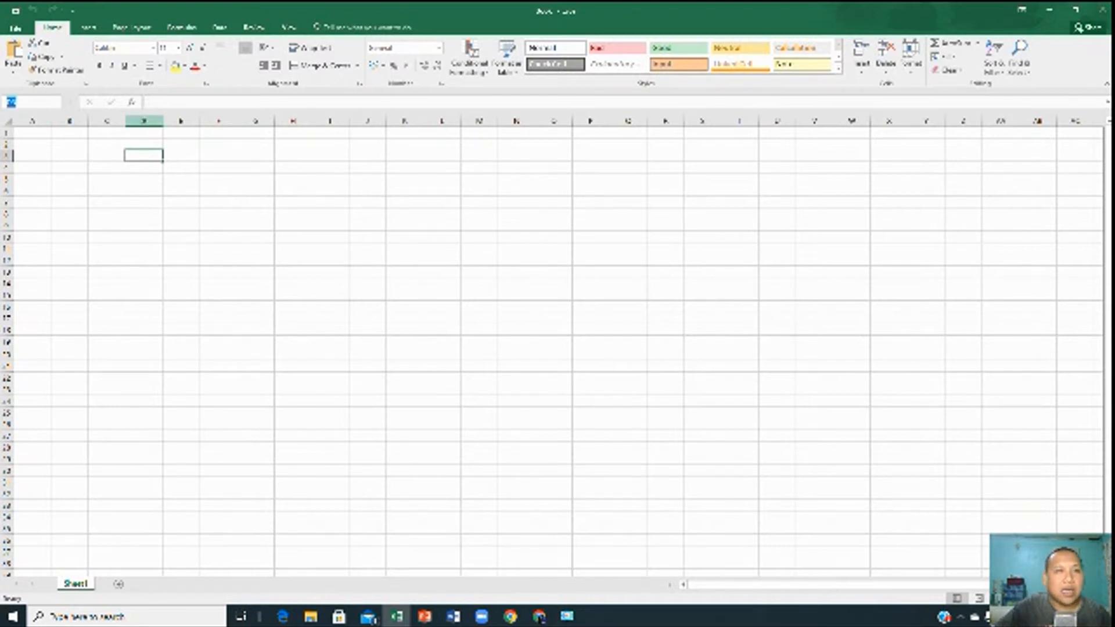
{"action": "left_click", "coordinate": [145, 121]}
{"action": "left_click", "coordinate": [146, 157]}
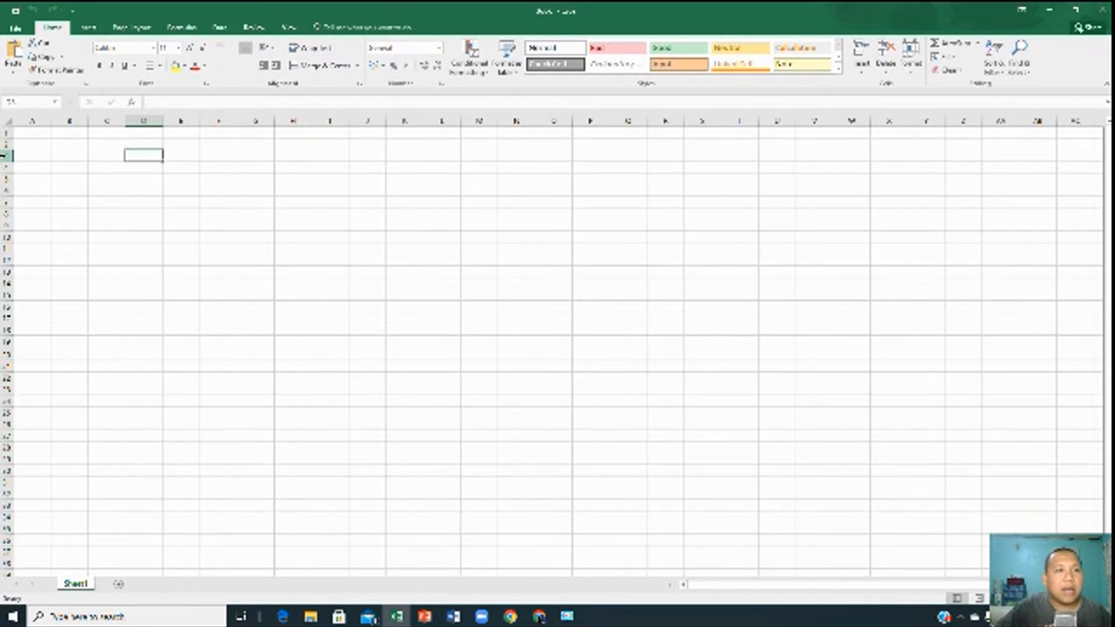
{"action": "left_click", "coordinate": [8, 154]}
{"action": "left_click", "coordinate": [141, 156]}
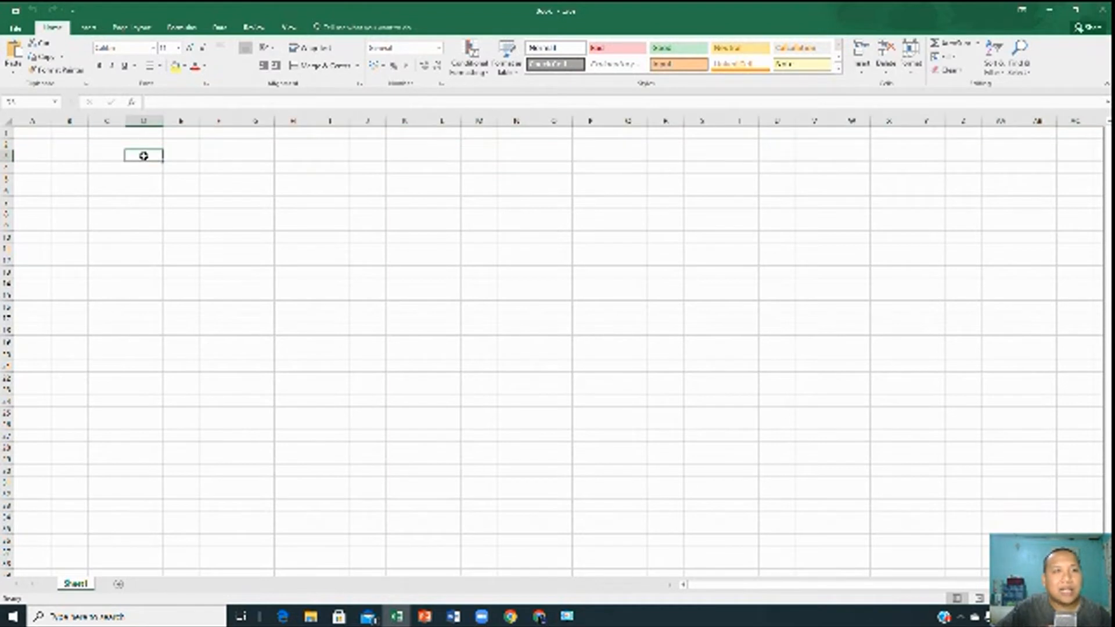
Select cells A1 and B2, and highlight column B and row 2 that make up the B2 address
{"action": "left_click", "coordinate": [35, 133]}
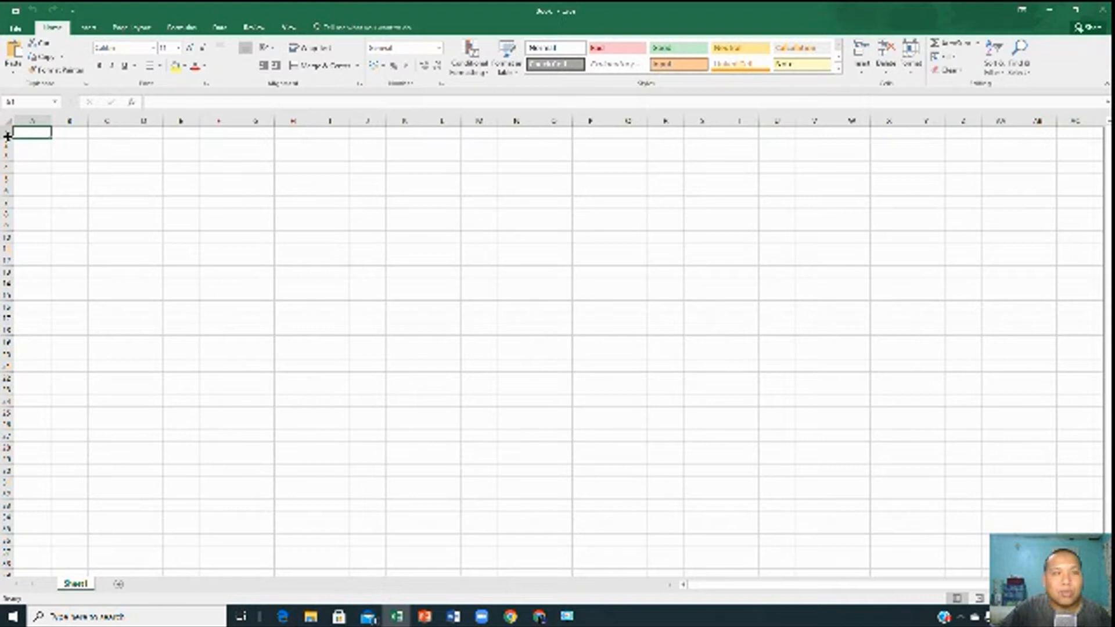
{"action": "left_click", "coordinate": [75, 144]}
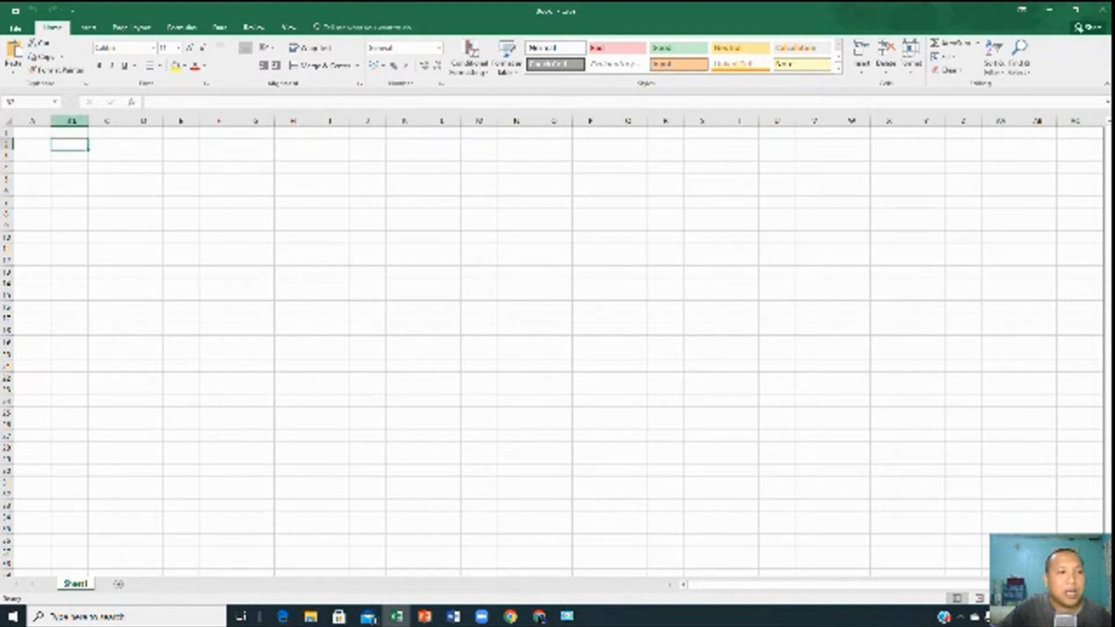
{"action": "left_click", "coordinate": [76, 120]}
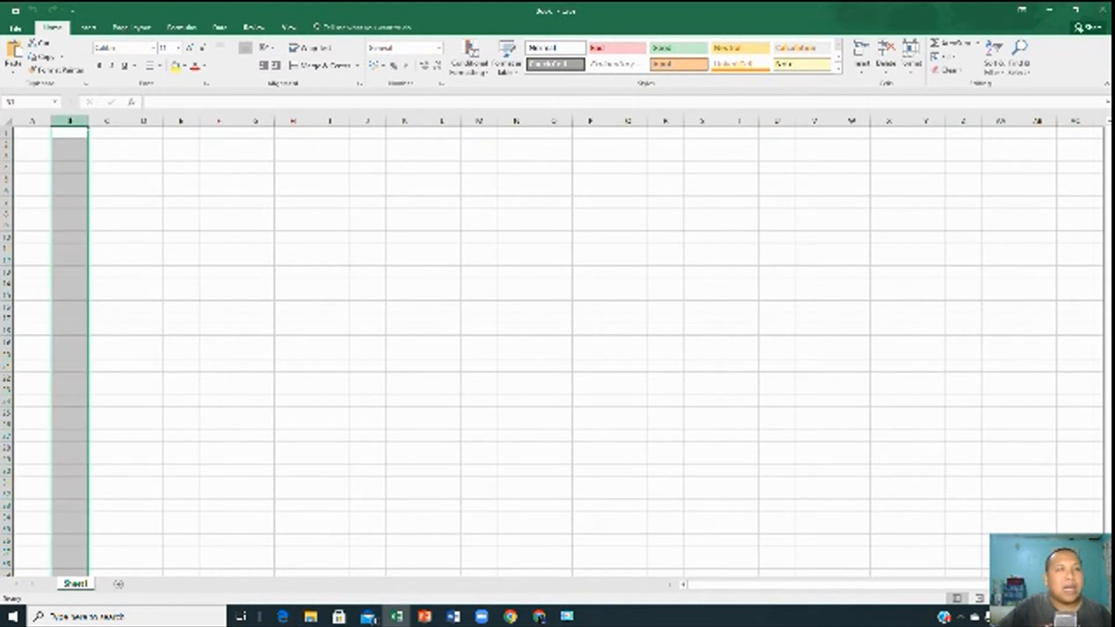
{"action": "left_click", "coordinate": [6, 144]}
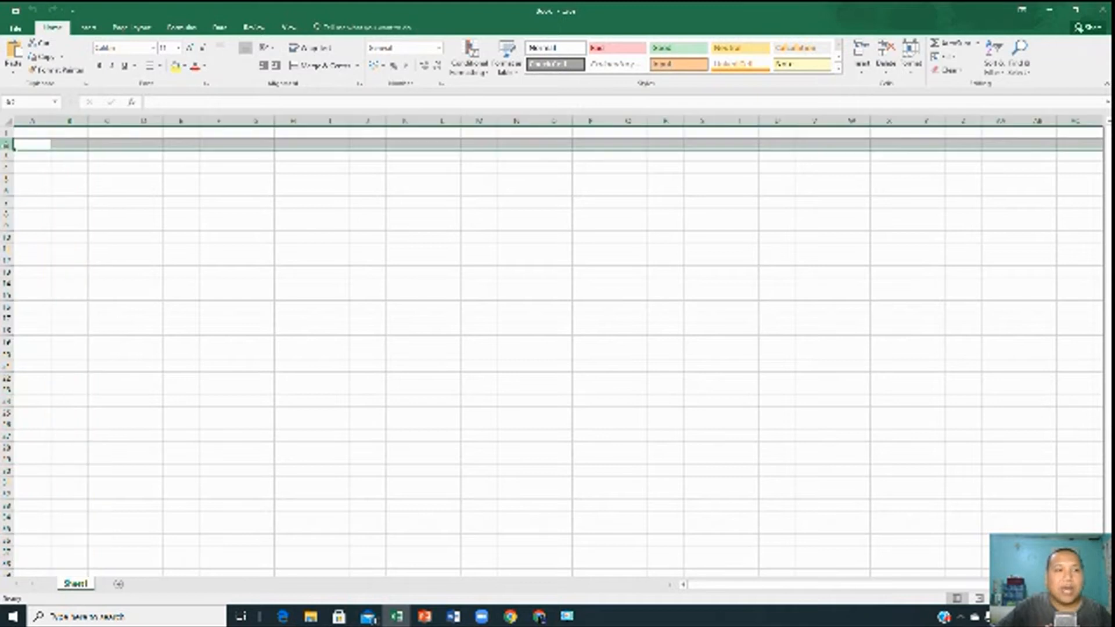
{"action": "left_click", "coordinate": [196, 214]}
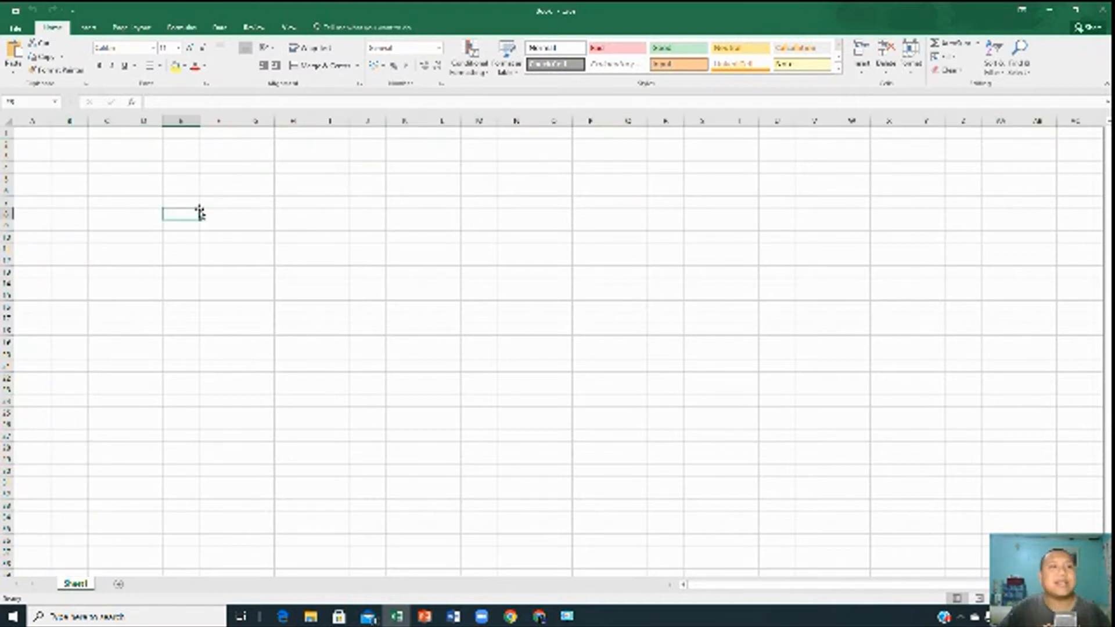
{"action": "left_click", "coordinate": [110, 157]}
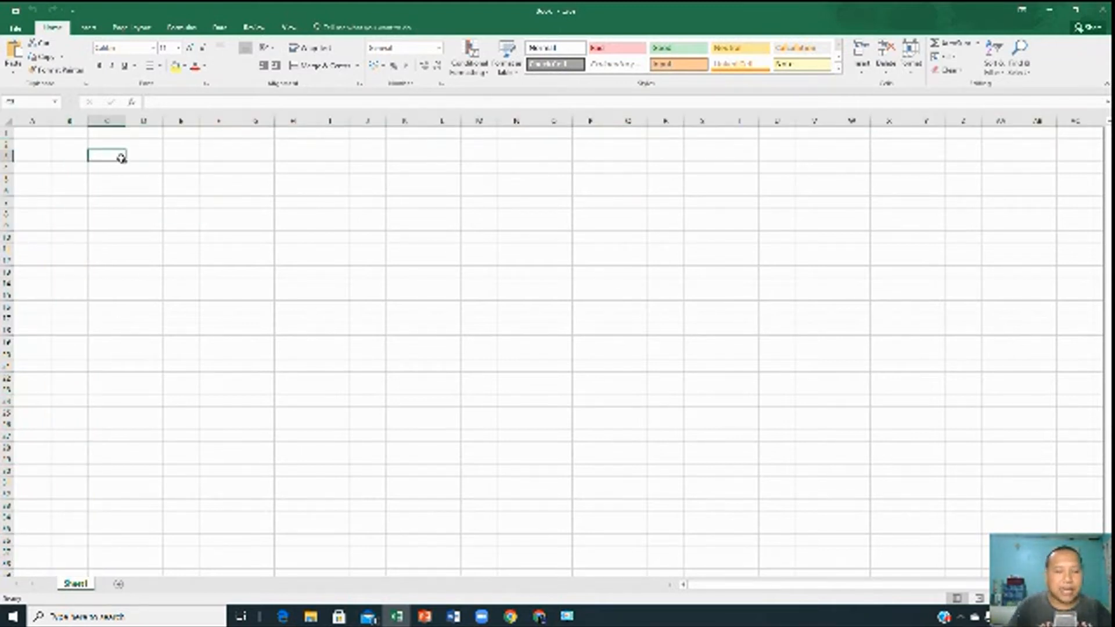
{"action": "type", "text": "=4"}
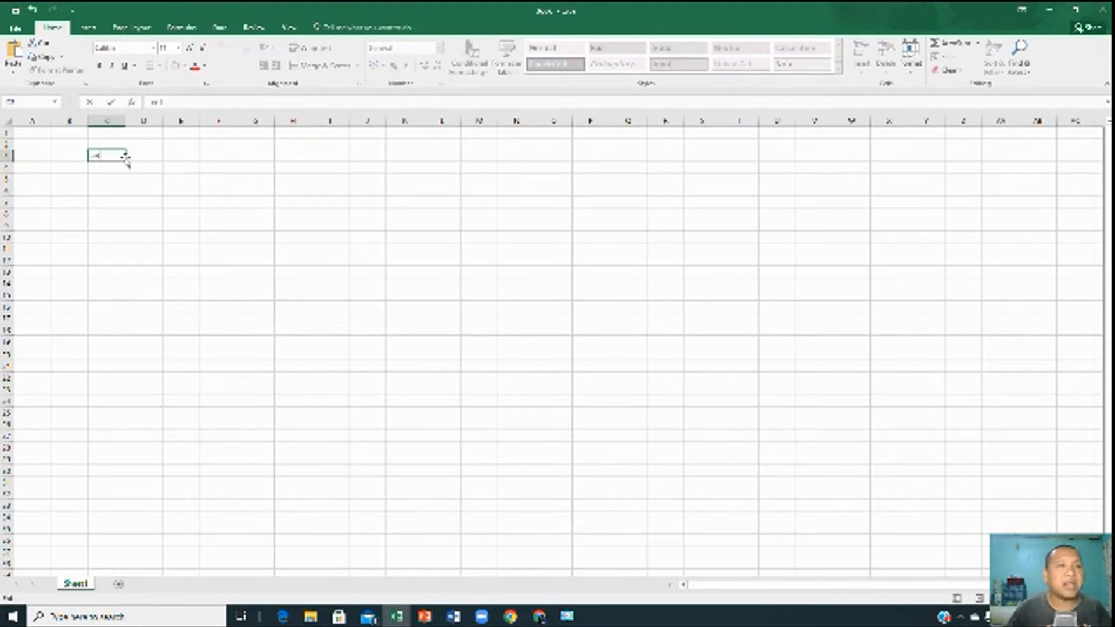
{"action": "left_click", "coordinate": [107, 120]}
{"action": "double_click", "coordinate": [113, 157]}
{"action": "type", "text": "l"}
{"action": "key", "text": "BackSpace"}
{"action": "key", "text": "BackSpace"}
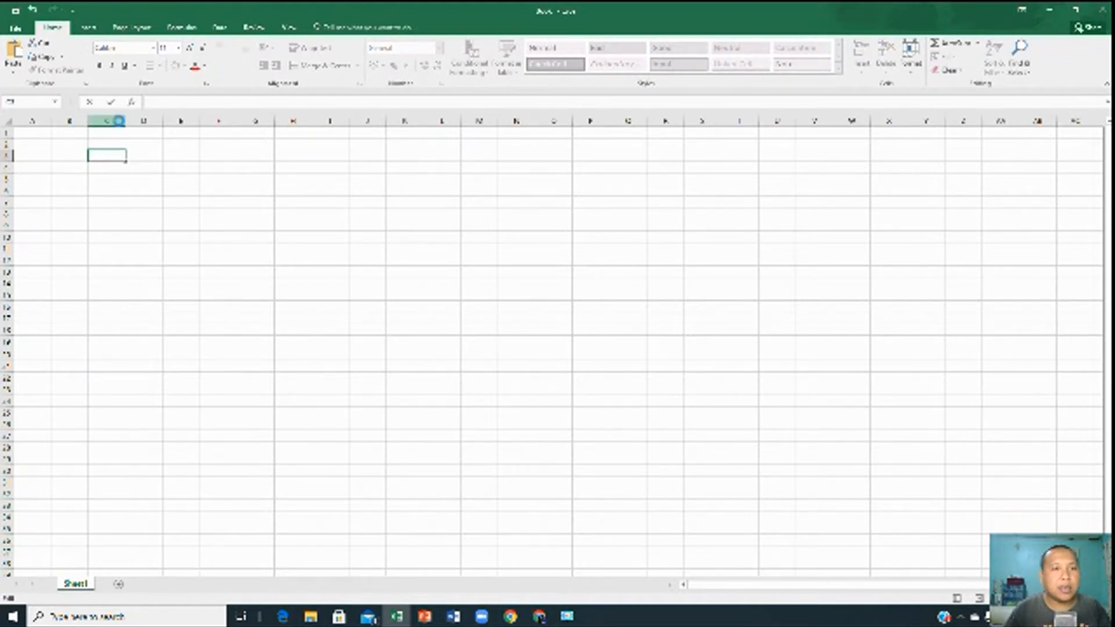
{"action": "left_click", "coordinate": [118, 121]}
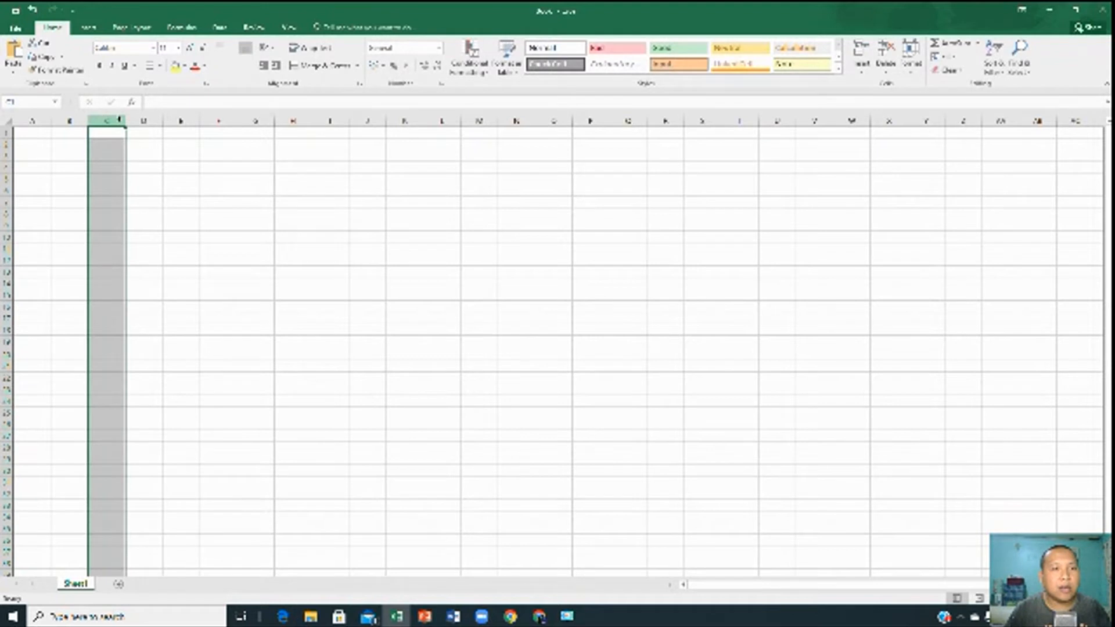
Highlight the whole of row 5 to examine how it runs across the worksheet
{"action": "left_click", "coordinate": [7, 179]}
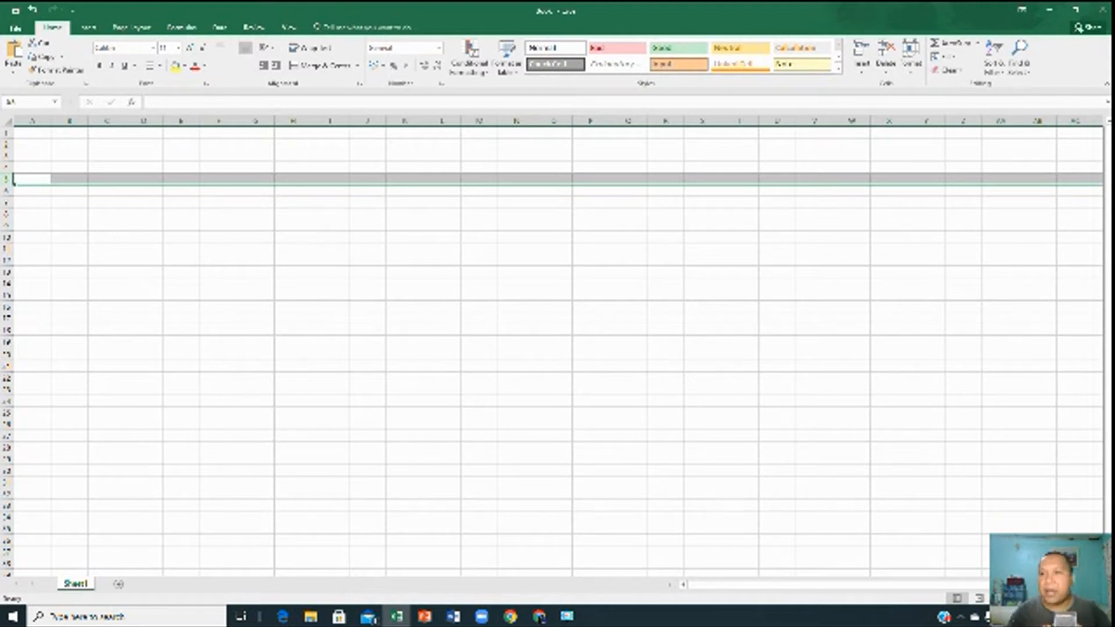
{"action": "left_click_drag", "start_coordinate": [1109, 189], "coordinate": [1110, 200]}
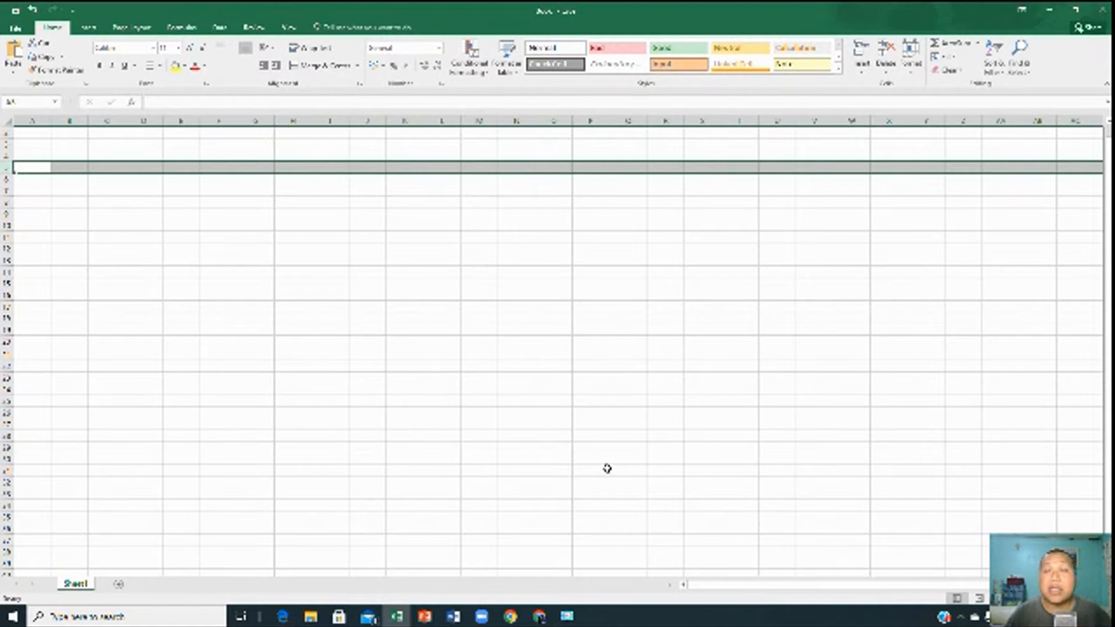
{"action": "scroll", "coordinate": [608, 468], "scroll_direction": "up", "scroll_amount": 1}
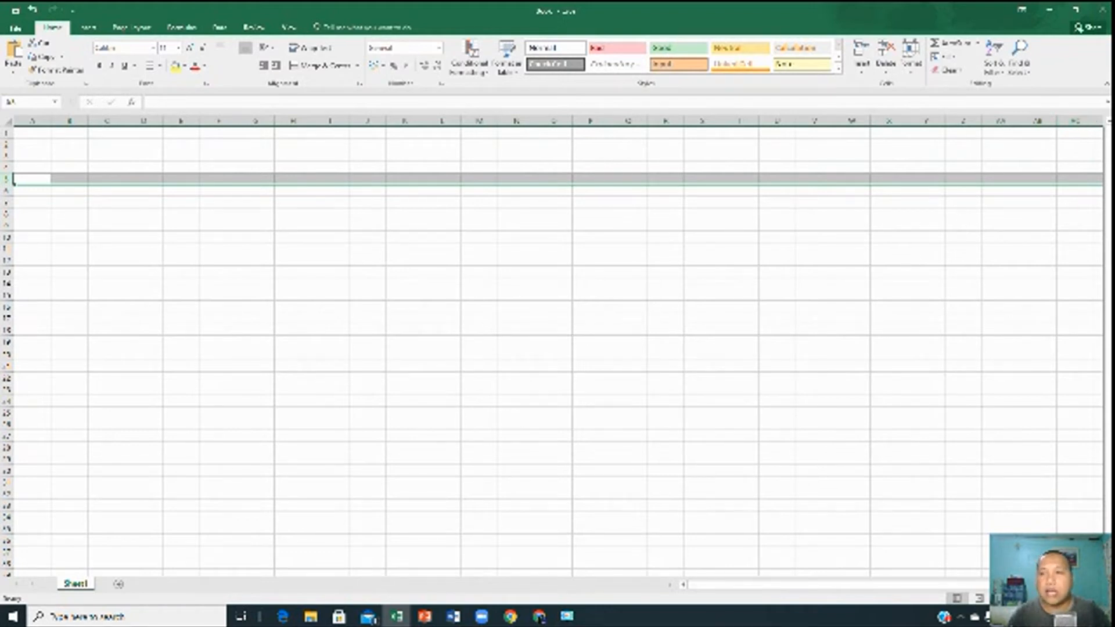
Move the active cell along row 5 as far as column EB to examine how the column lettering continues
{"action": "key", "text": "Right"}
{"action": "key", "text": "Right"}
{"action": "key", "text": "Right"}
{"action": "key", "text": "Right"}
{"action": "key", "text": "Right"}
{"action": "key", "text": "Right"}
{"action": "key", "text": "Right"}
{"action": "key", "text": "Right"}
{"action": "key", "text": "Right"}
{"action": "key", "text": "Right"}
{"action": "key", "text": "Right"}
{"action": "key", "text": "Right"}
{"action": "key", "text": "Right"}
{"action": "key", "text": "Right"}
{"action": "key", "text": "Right"}
{"action": "key", "text": "Right"}
{"action": "key", "text": "Right"}
{"action": "key", "text": "Right"}
{"action": "key", "text": "Right"}
{"action": "key", "text": "Right"}
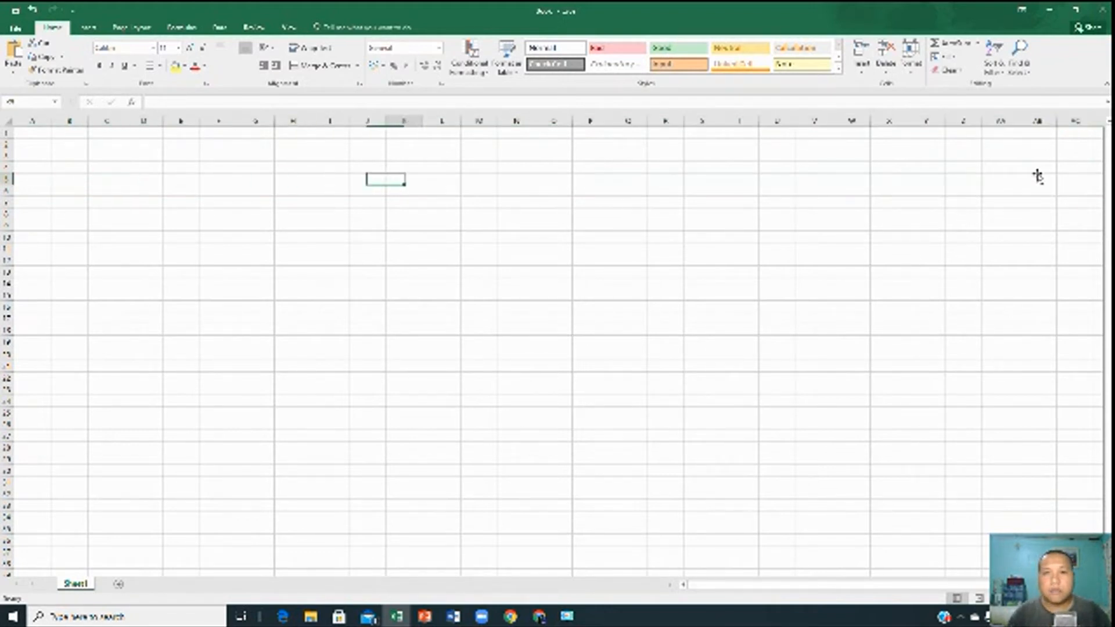
{"action": "key", "text": "Right"}
{"action": "key", "text": "Right"}
{"action": "key", "text": "Right"}
{"action": "key", "text": "Right"}
{"action": "key", "text": "Right"}
{"action": "key", "text": "Right"}
{"action": "key", "text": "Right"}
{"action": "key", "text": "Right"}
{"action": "key", "text": "Right"}
{"action": "key", "text": "Right"}
{"action": "key", "text": "Right"}
{"action": "key", "text": "Right"}
{"action": "key", "text": "Right"}
{"action": "key", "text": "Right"}
{"action": "key", "text": "Right"}
{"action": "key", "text": "Right"}
{"action": "key", "text": "Right"}
{"action": "key", "text": "Right"}
{"action": "key", "text": "Right"}
{"action": "key", "text": "Right"}
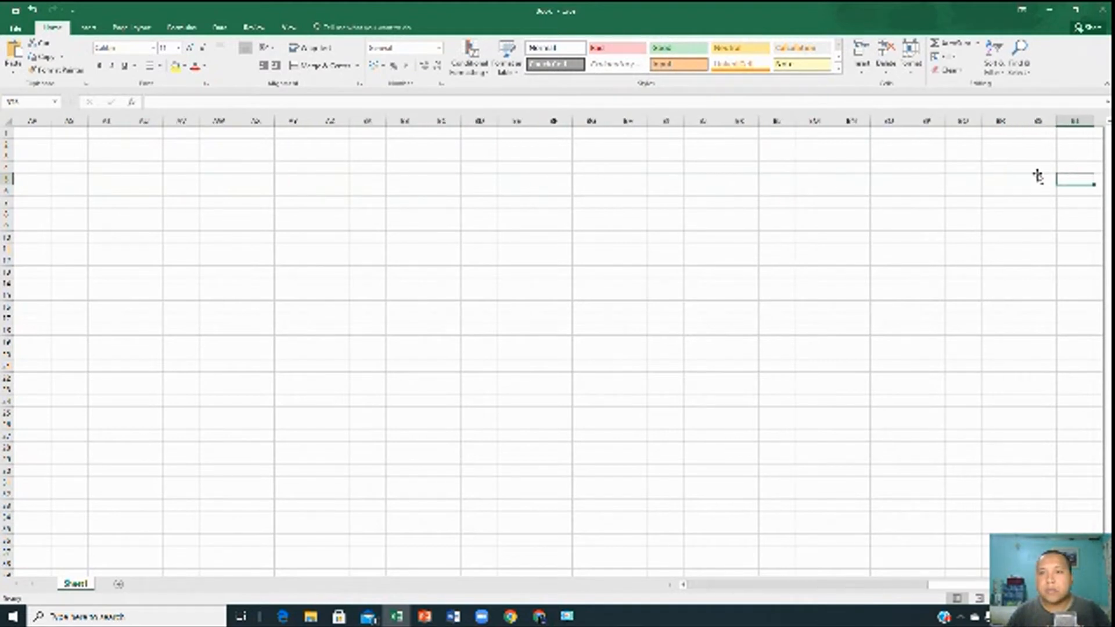
{"action": "key", "text": "Right"}
{"action": "key", "text": "Right"}
{"action": "key", "text": "Right"}
{"action": "key", "text": "Right"}
{"action": "key", "text": "Right"}
{"action": "key", "text": "Right"}
{"action": "key", "text": "Right"}
{"action": "key", "text": "Right"}
{"action": "key", "text": "Right"}
{"action": "key", "text": "Right"}
{"action": "key", "text": "Right"}
{"action": "key", "text": "Right"}
{"action": "key", "text": "Right"}
{"action": "key", "text": "Right"}
{"action": "key", "text": "Right"}
{"action": "key", "text": "Right"}
{"action": "key", "text": "Right"}
{"action": "key", "text": "Right"}
{"action": "key", "text": "Right"}
{"action": "key", "text": "Right"}
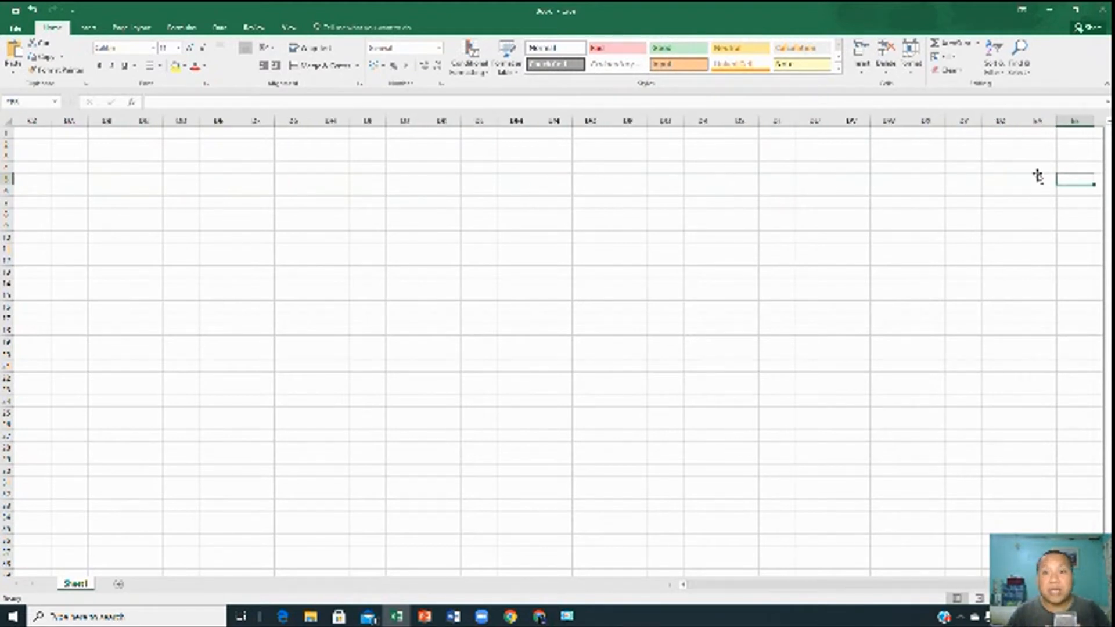
Return to the first columns of the sheet and select cells A6, C3 and E7, ending on C3
{"action": "left_click_drag", "start_coordinate": [1053, 585], "coordinate": [345, 592]}
{"action": "left_click", "coordinate": [31, 190]}
{"action": "left_click", "coordinate": [102, 151]}
{"action": "left_click", "coordinate": [192, 201]}
{"action": "left_click", "coordinate": [96, 153]}
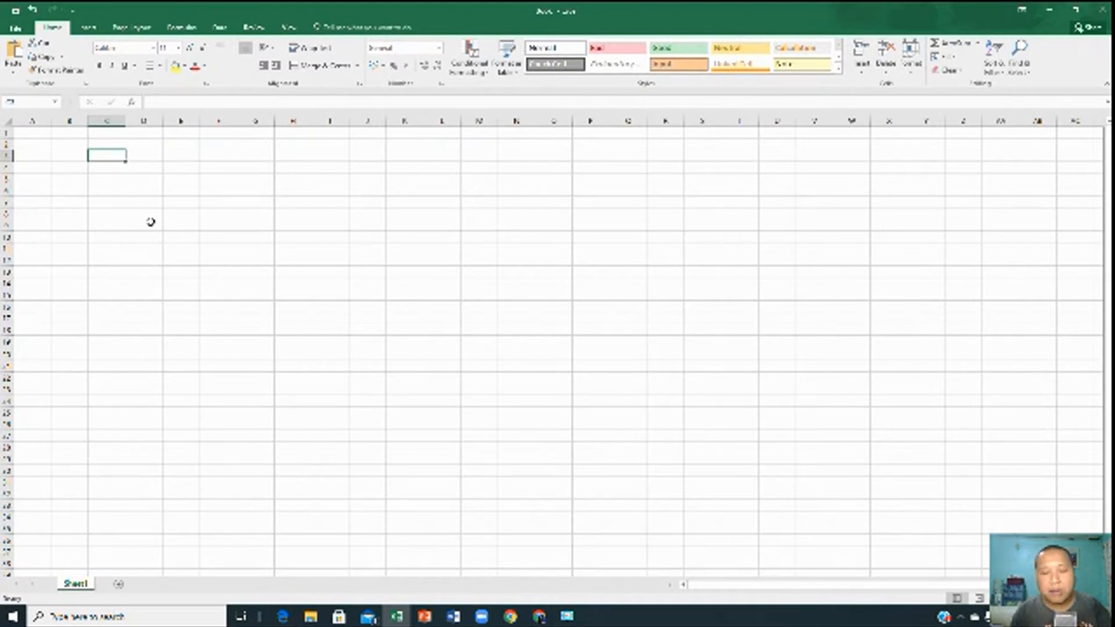
{"action": "type", "text": "Na"}
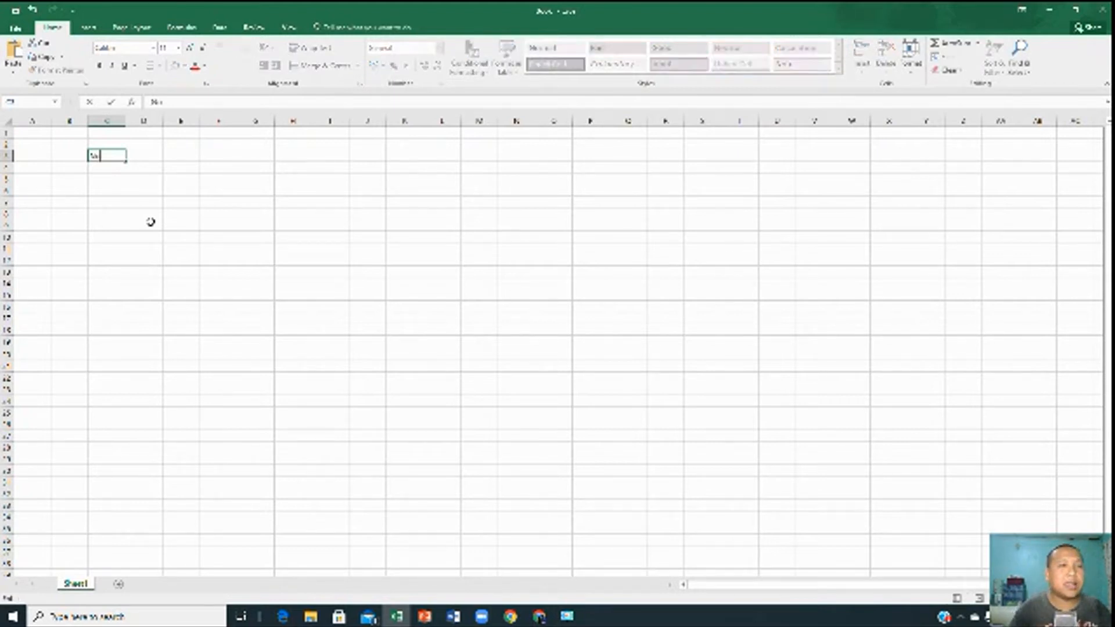
{"action": "key", "text": "BackSpace"}
{"action": "key", "text": "BackSpace"}
Move the active cell to A1, step through columns A and B down to row 4, and return to A1
{"action": "key", "text": "Up"}
{"action": "key", "text": "Up"}
{"action": "key", "text": "Left"}
{"action": "key", "text": "Left"}
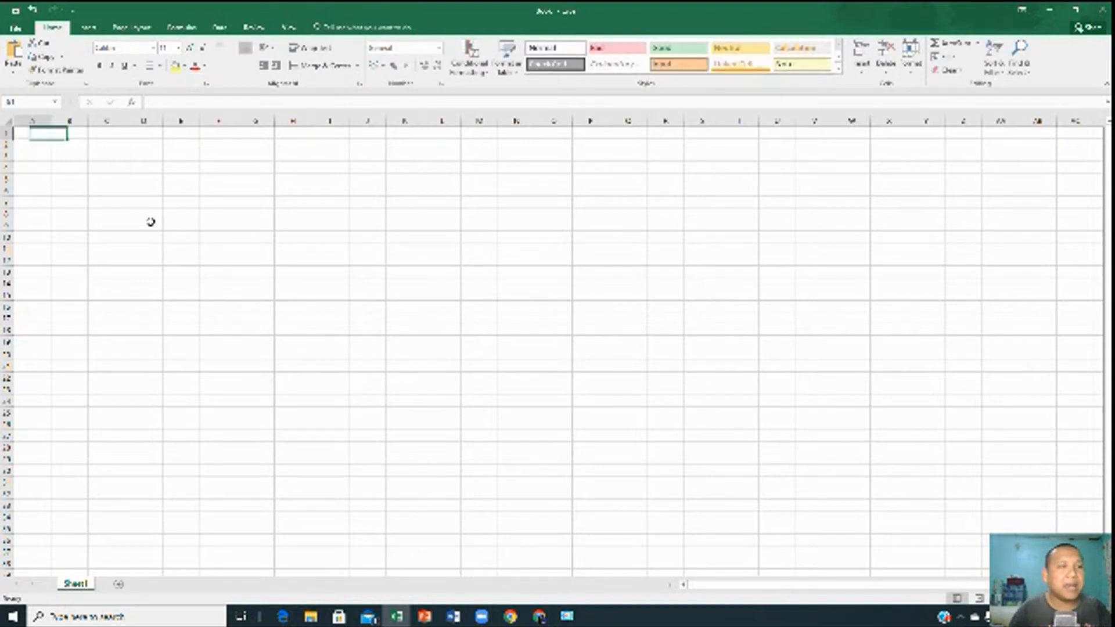
{"action": "key", "text": "Down"}
{"action": "key", "text": "Right"}
{"action": "key", "text": "Down"}
{"action": "key", "text": "Left"}
{"action": "key", "text": "Right"}
{"action": "key", "text": "Down"}
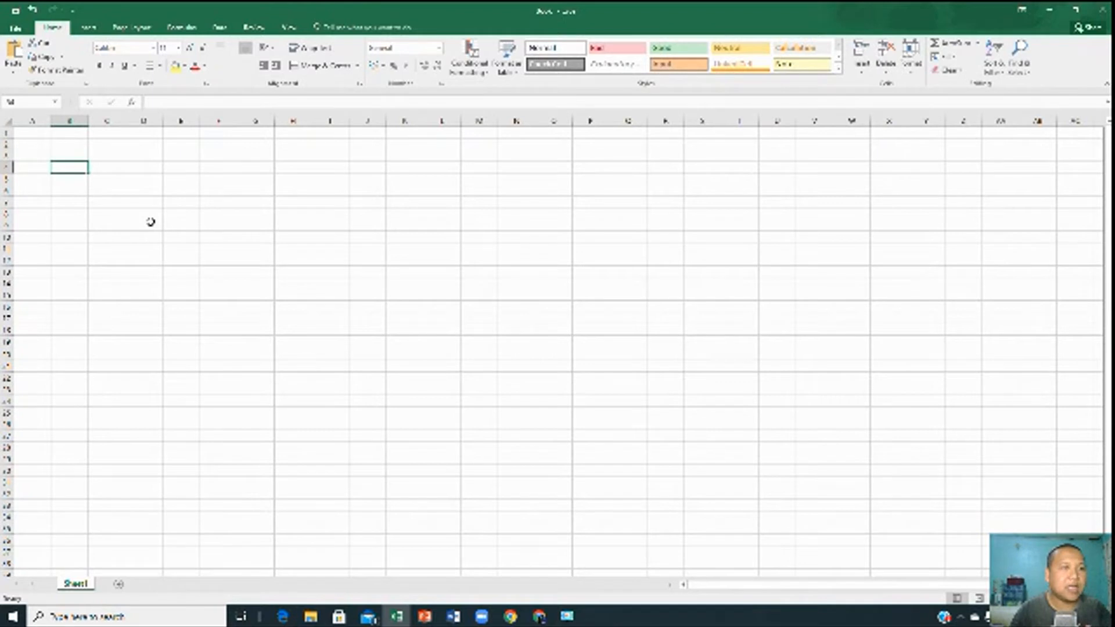
{"action": "key", "text": "Left"}
{"action": "key", "text": "Up"}
{"action": "key", "text": "Up"}
{"action": "key", "text": "Up"}
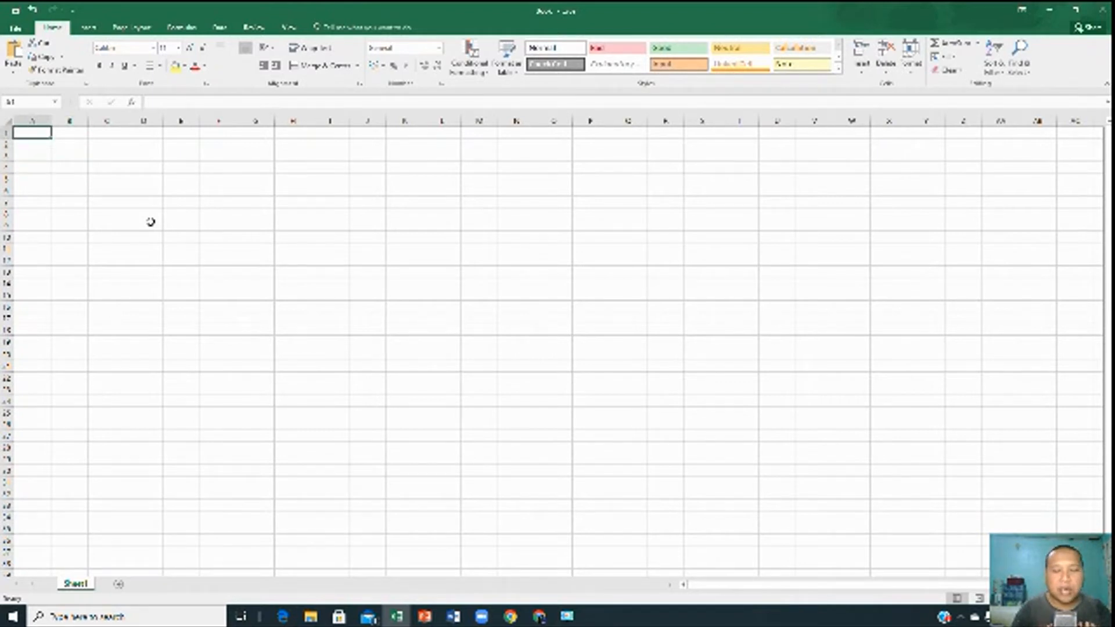
{"action": "key", "text": "Down"}
{"action": "key", "text": "Up"}
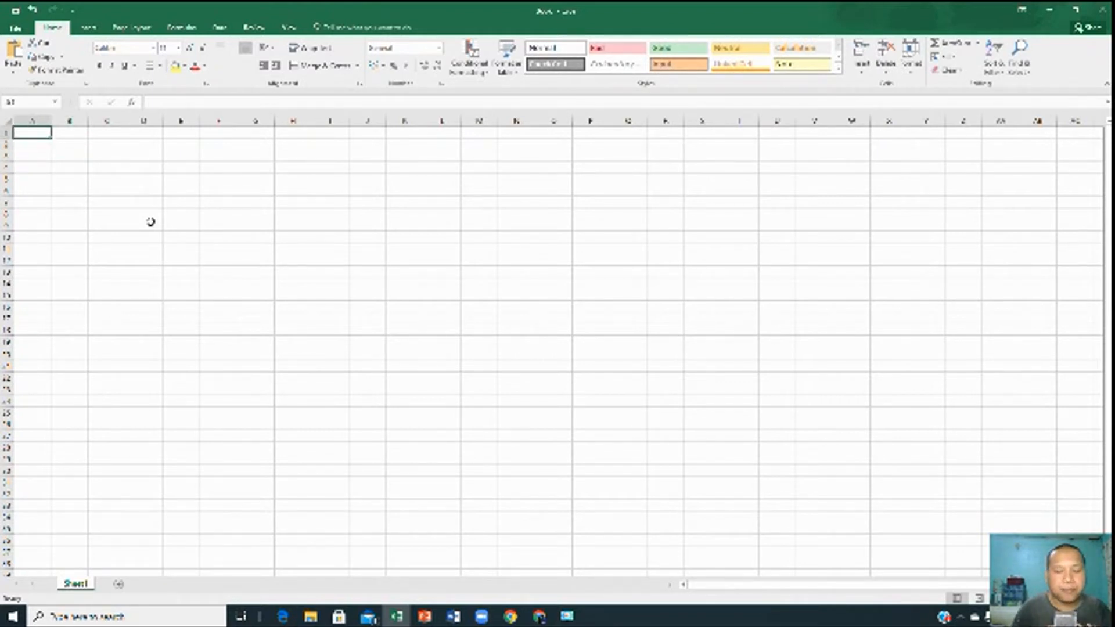
Enter the trial heading NO in cell A1 and begin a second text heading in cell B1
{"action": "type", "text": "No."}
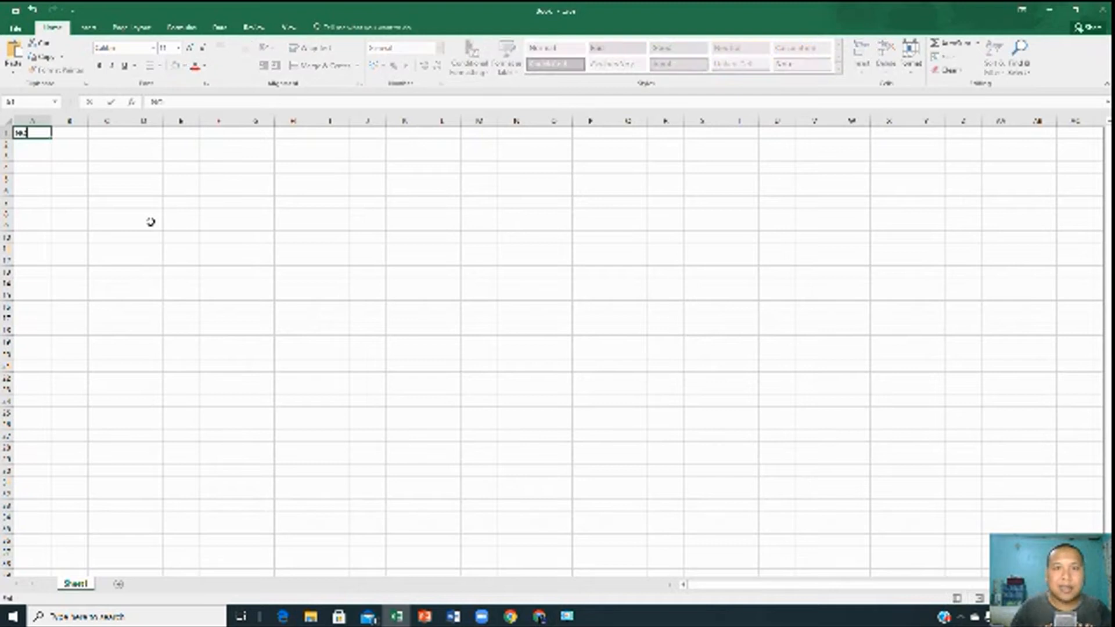
{"action": "key", "text": "Tab"}
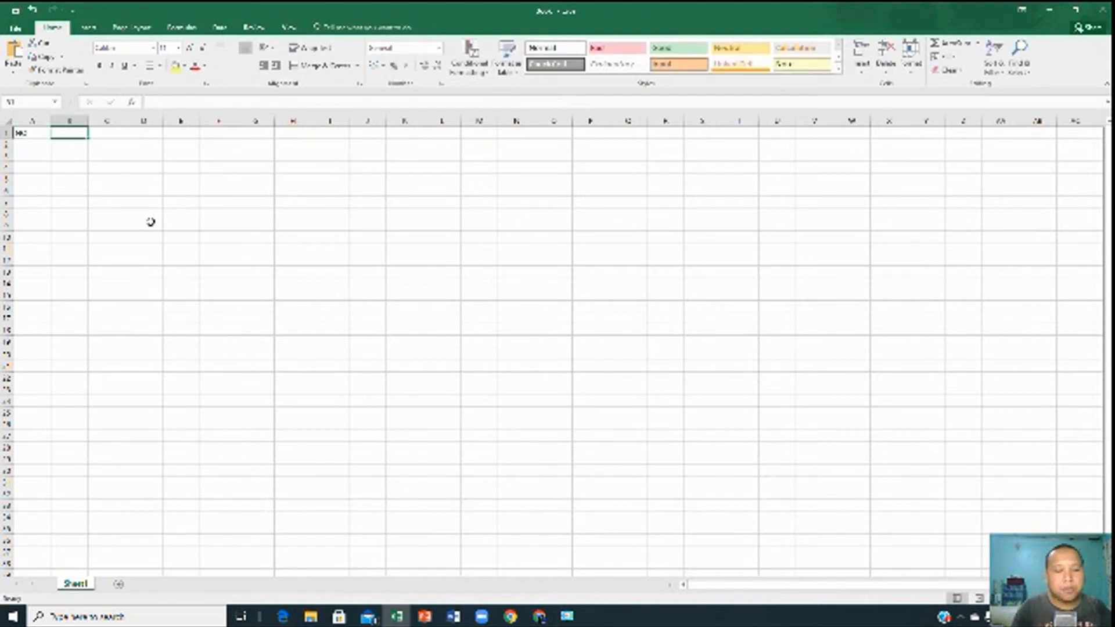
{"action": "type", "text": "Pengeluaran"}
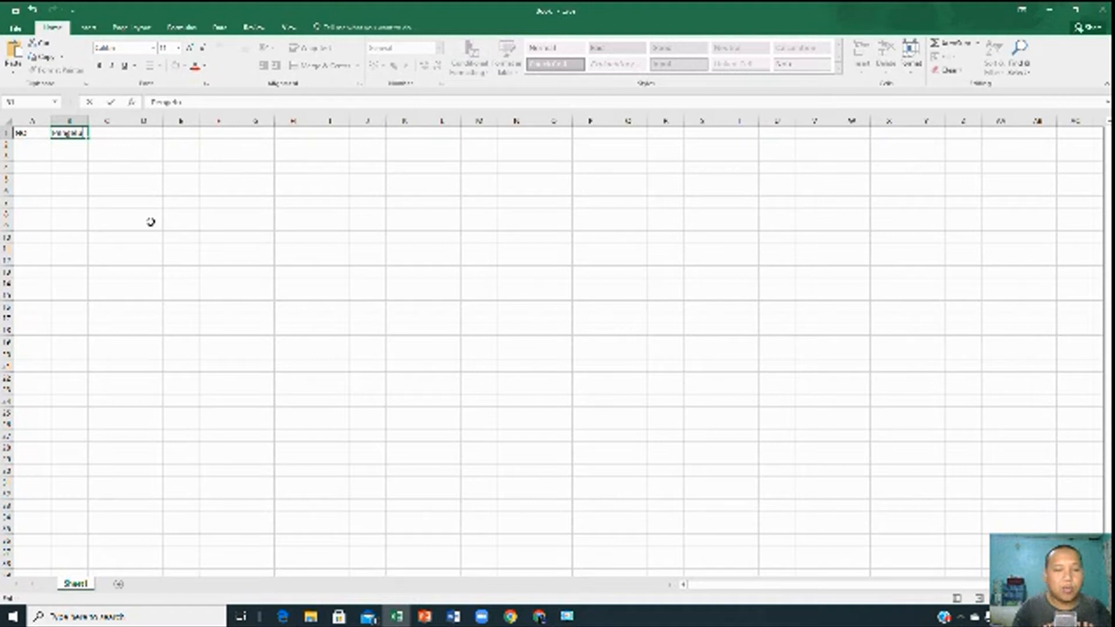
Clear the trial headings from cells B1 and A1
{"action": "key", "text": "BackSpace"}
{"action": "key", "text": "BackSpace"}
{"action": "key", "text": "BackSpace"}
{"action": "key", "text": "BackSpace"}
{"action": "key", "text": "BackSpace"}
{"action": "key", "text": "BackSpace"}
{"action": "key", "text": "BackSpace"}
{"action": "key", "text": "BackSpace"}
{"action": "key", "text": "BackSpace"}
{"action": "key", "text": "BackSpace"}
{"action": "key", "text": "BackSpace"}
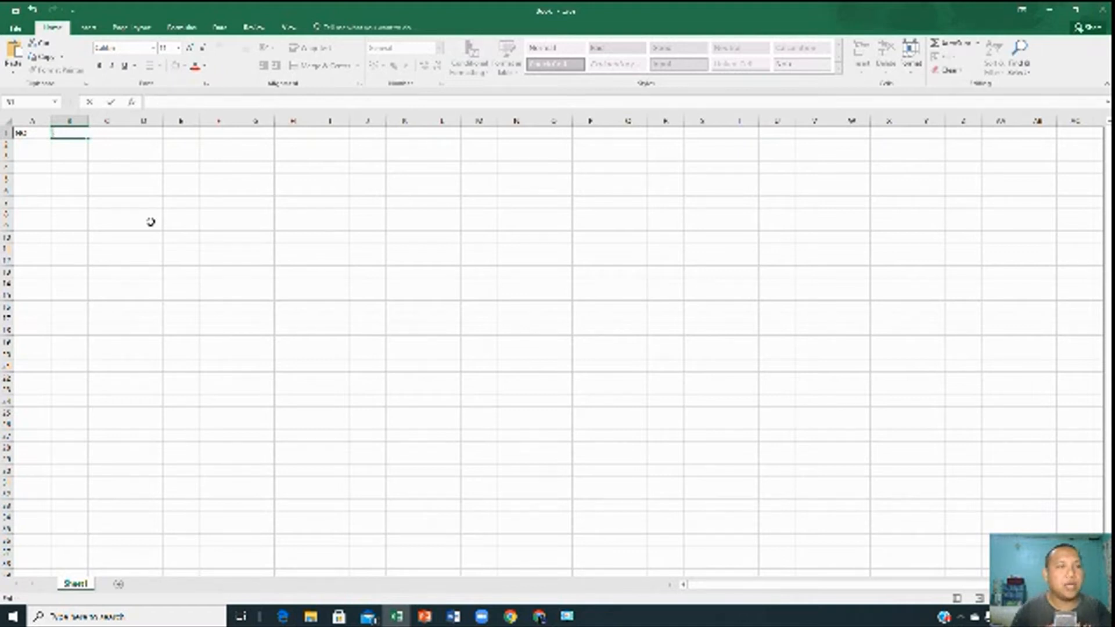
{"action": "key", "text": "Left"}
{"action": "key", "text": "BackSpace"}
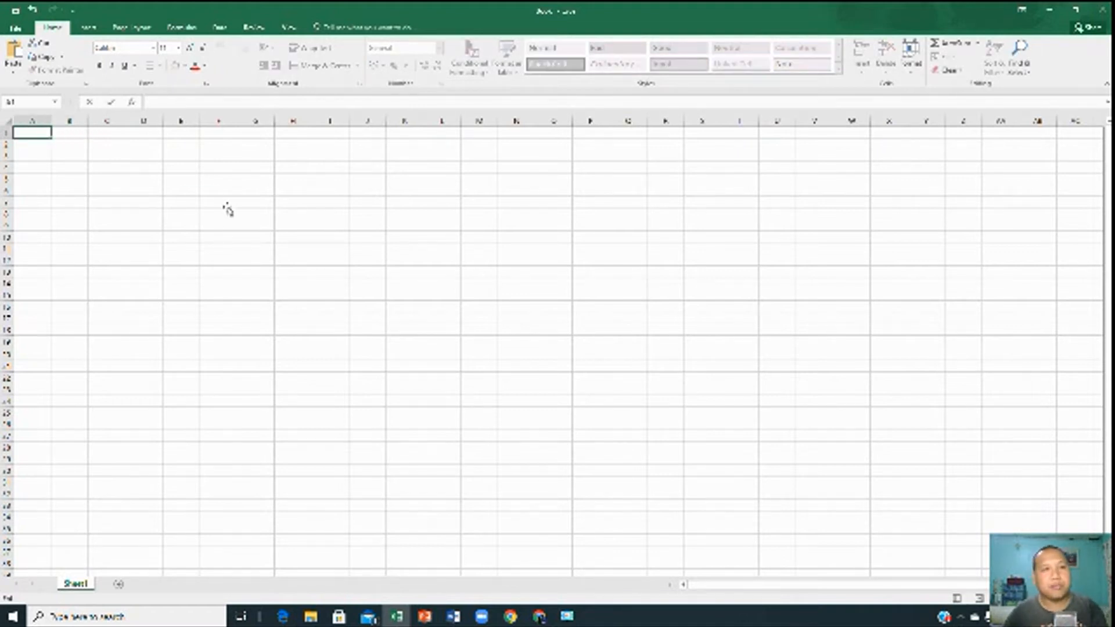
Enter an addition of two numbers ending with an equals sign as plain text in cell G6
{"action": "left_click_drag", "start_coordinate": [229, 205], "coordinate": [229, 225]}
{"action": "left_click", "coordinate": [225, 201]}
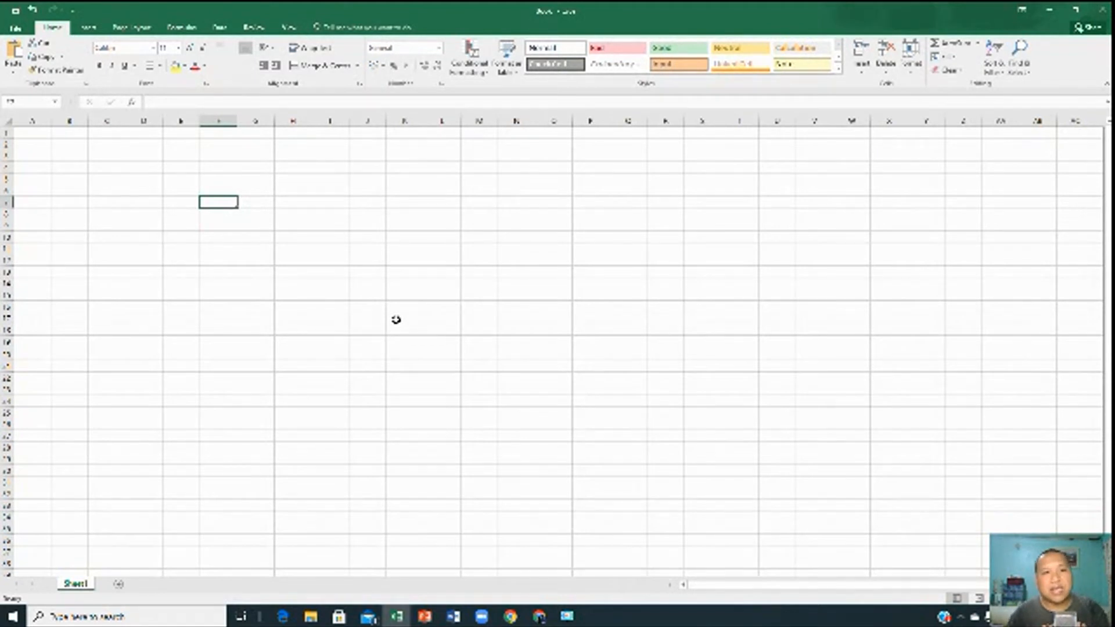
{"action": "left_click", "coordinate": [268, 192]}
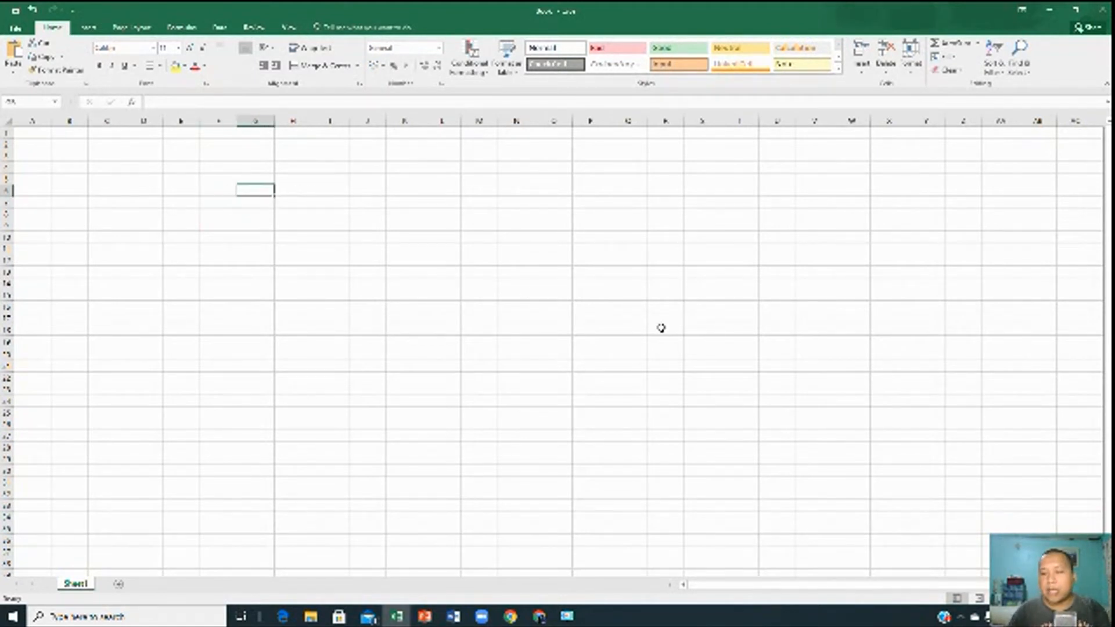
{"action": "type", "text": "2"}
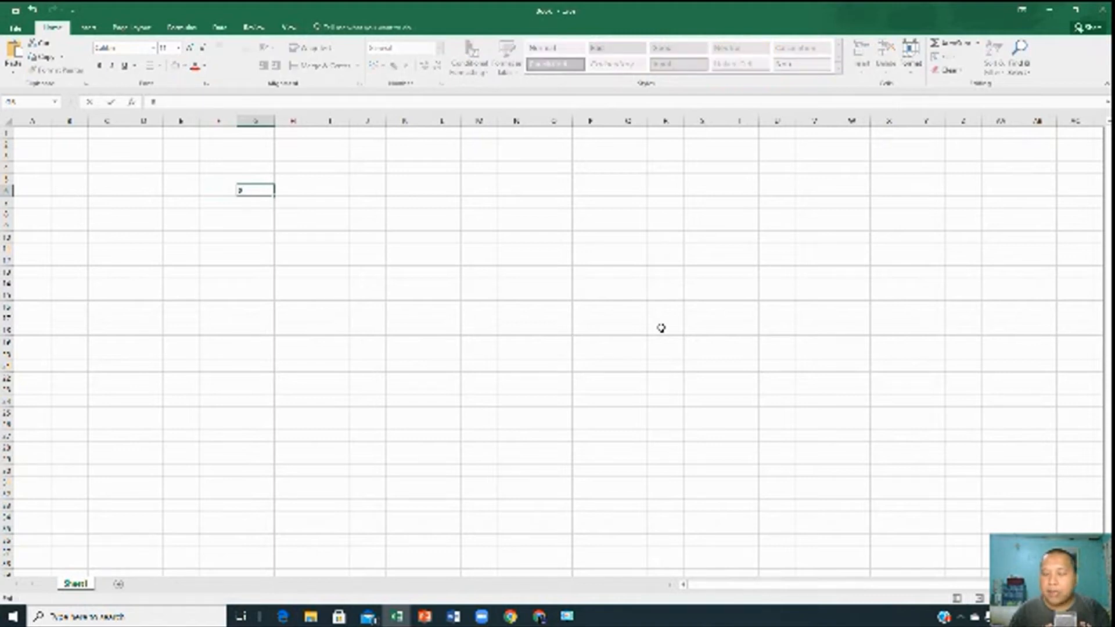
{"action": "type", "text": "4"}
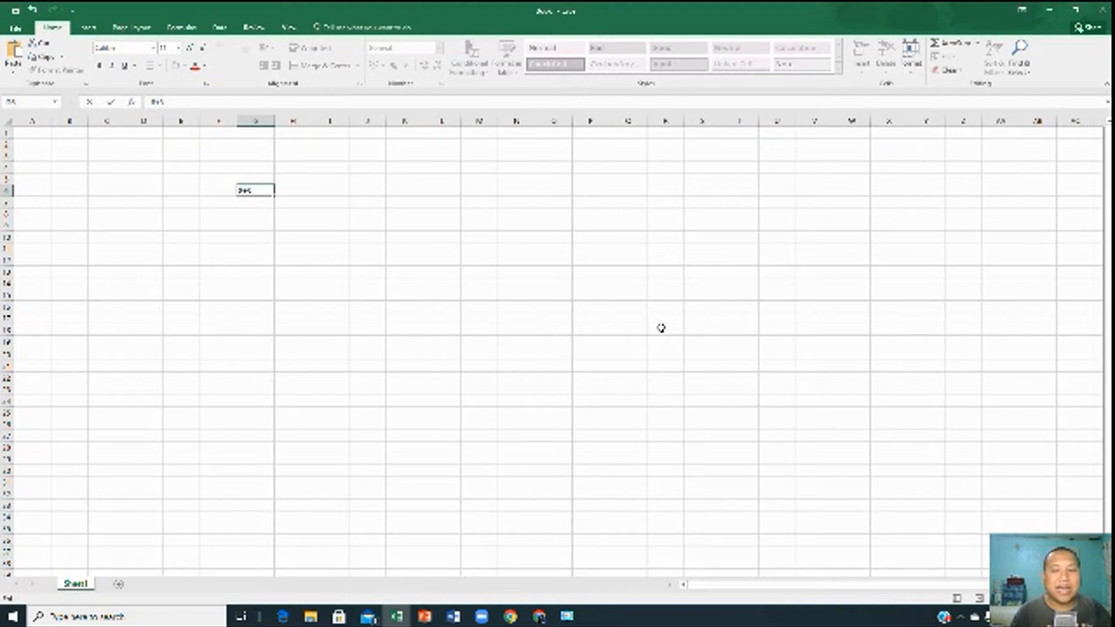
{"action": "type", "text": "%"}
{"action": "left_click", "coordinate": [661, 328]}
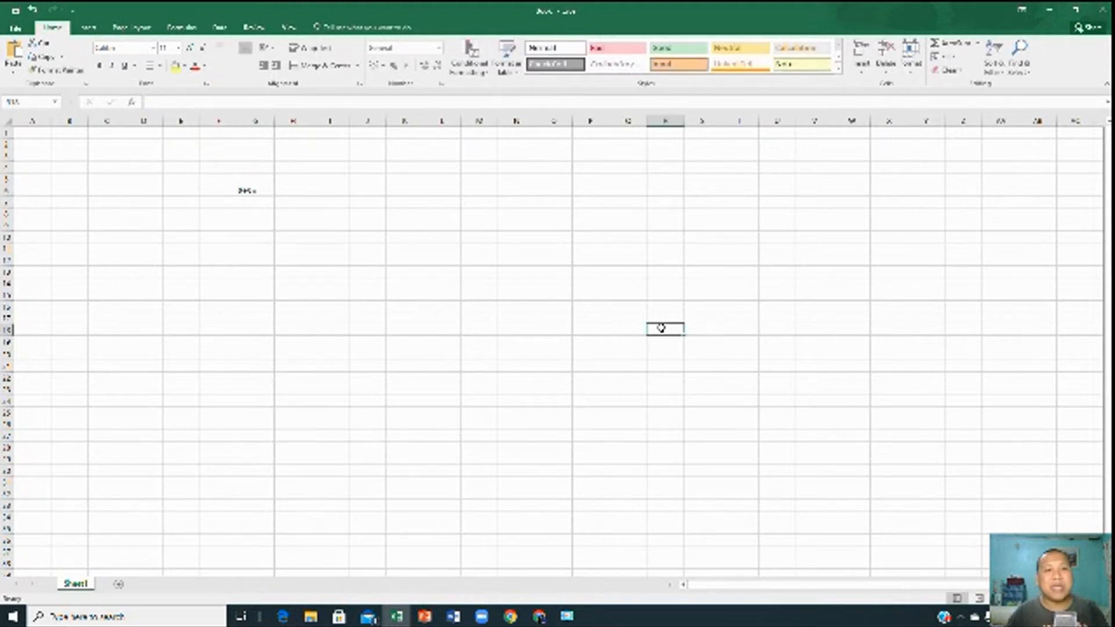
Select cell G6 and open its contents to examine the addition written as text
{"action": "left_click", "coordinate": [284, 203]}
{"action": "left_click", "coordinate": [256, 191]}
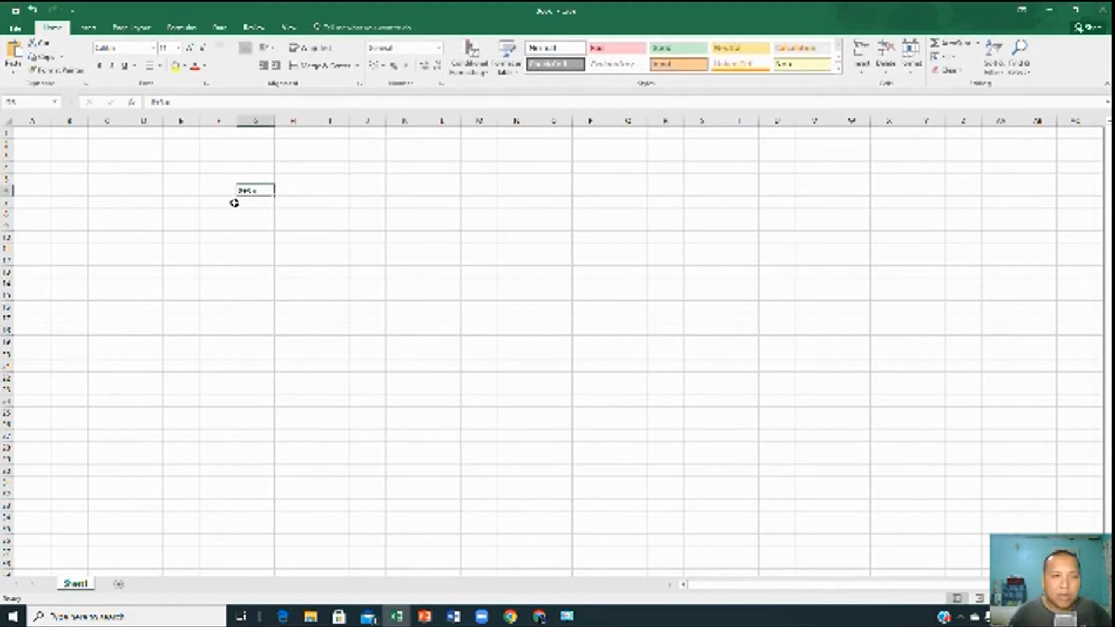
{"action": "double_click", "coordinate": [267, 192]}
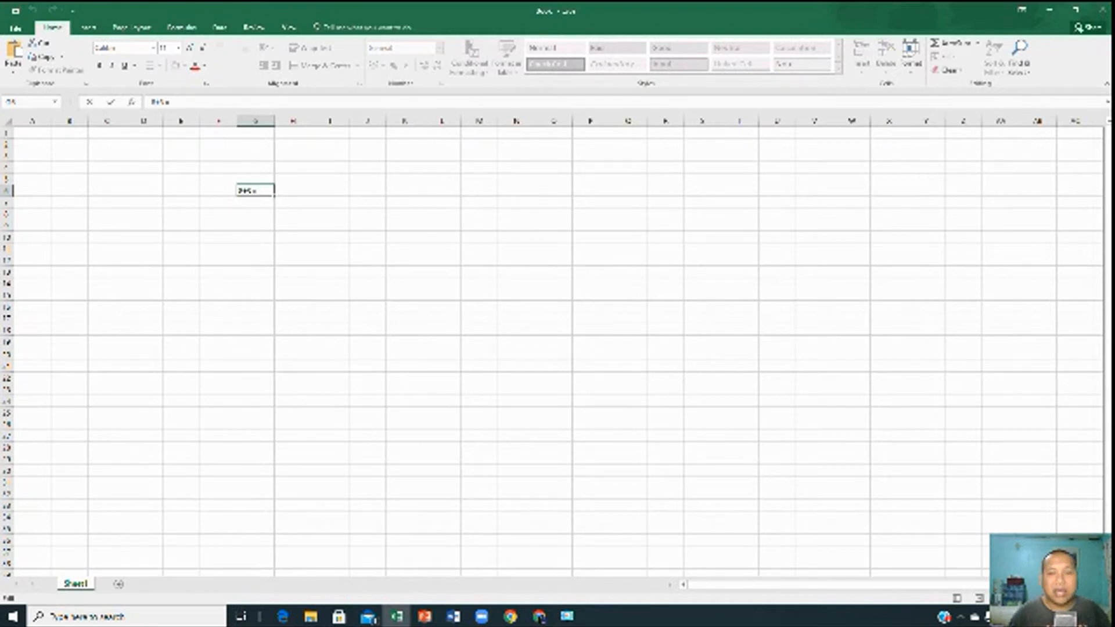
Enter an addition formula starting with an equals sign in cell H6
{"action": "key", "text": "Tab"}
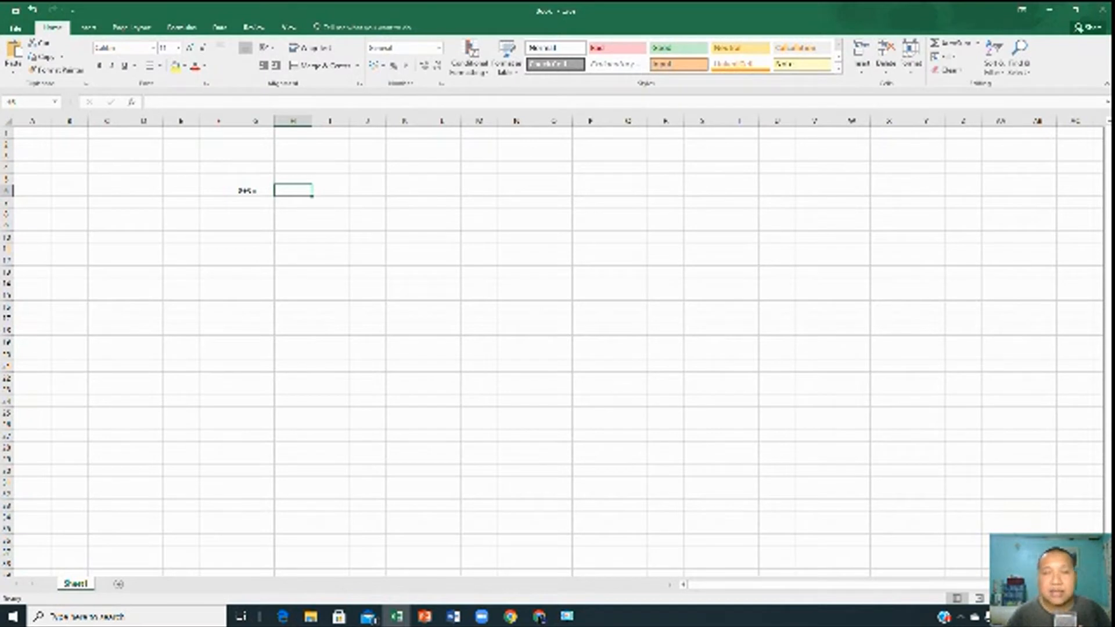
{"action": "type", "text": "=G7"}
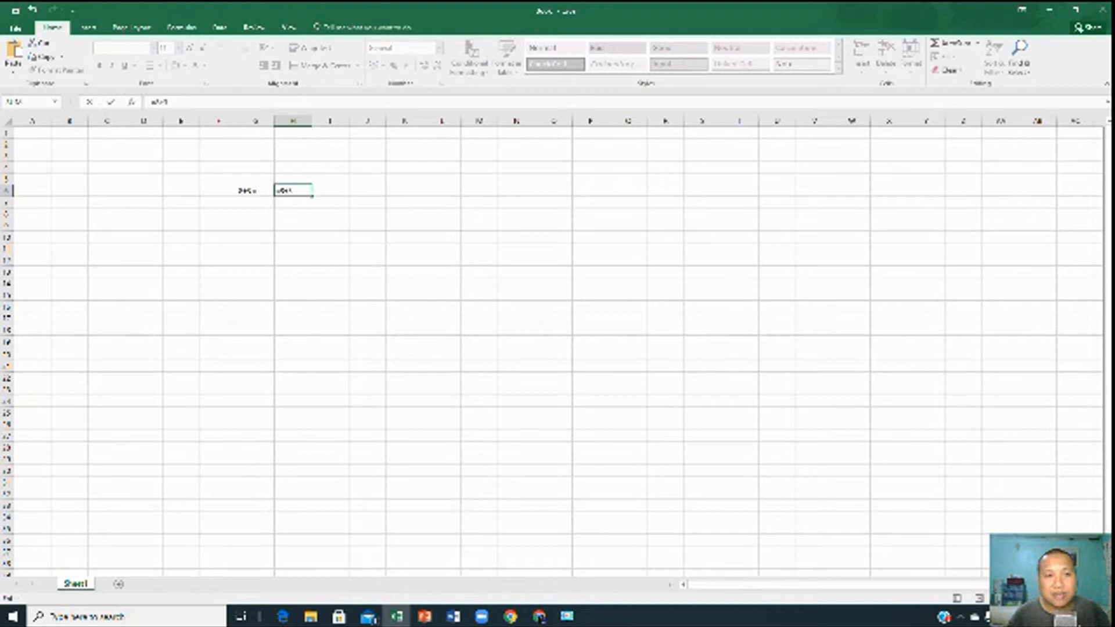
{"action": "key", "text": "Return"}
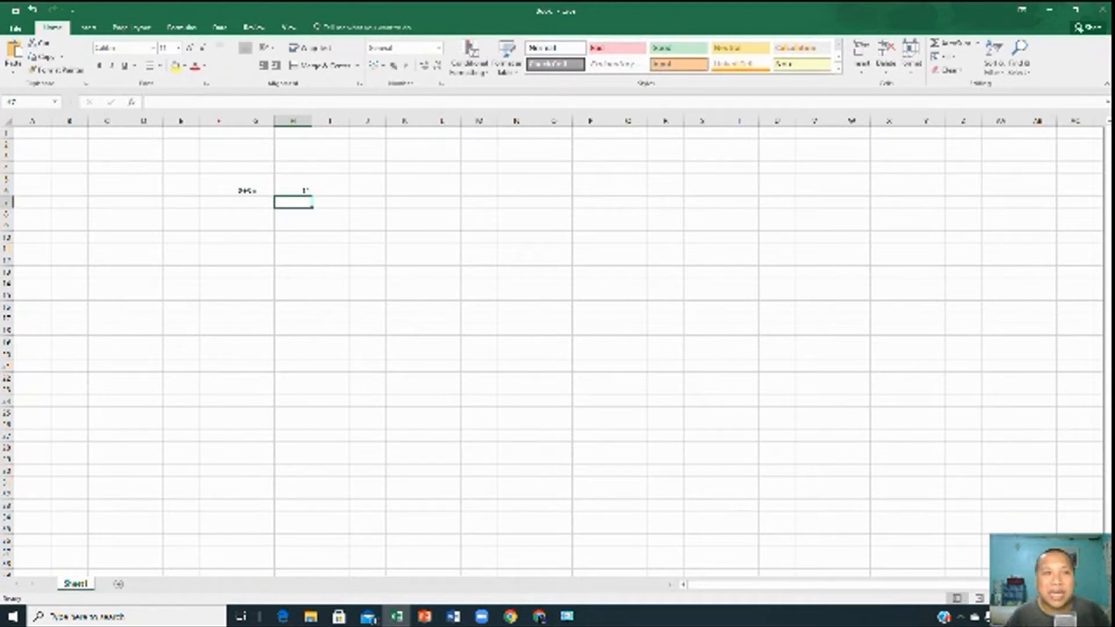
Compare the formula in cell H6 with the text in G6, examining where the equals sign stands
{"action": "left_click", "coordinate": [290, 191]}
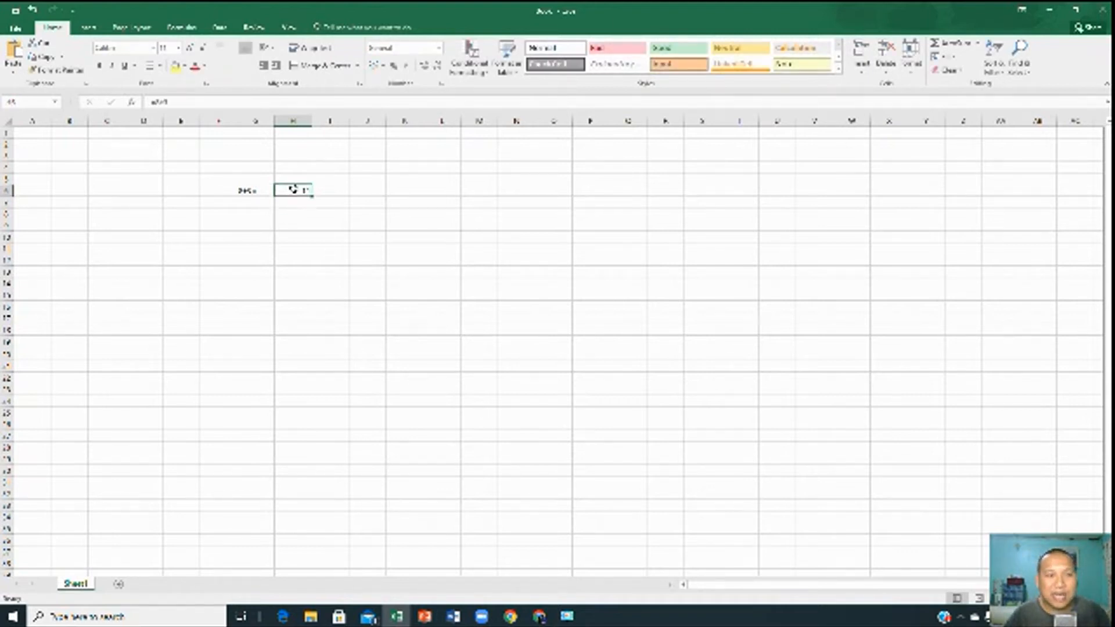
{"action": "left_click", "coordinate": [248, 192]}
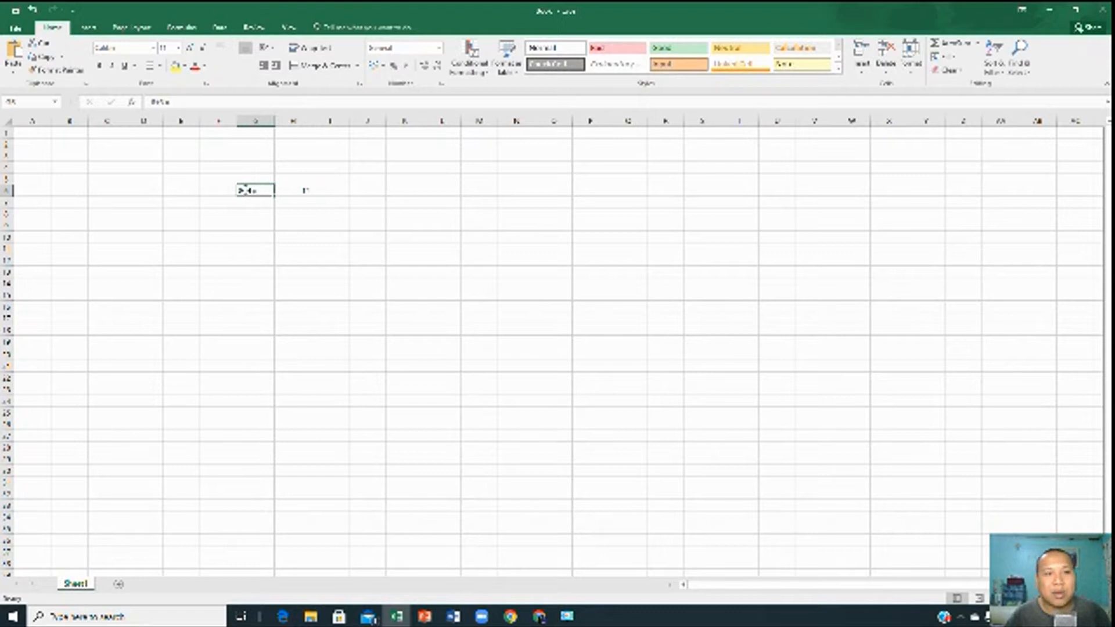
{"action": "left_click", "coordinate": [169, 102]}
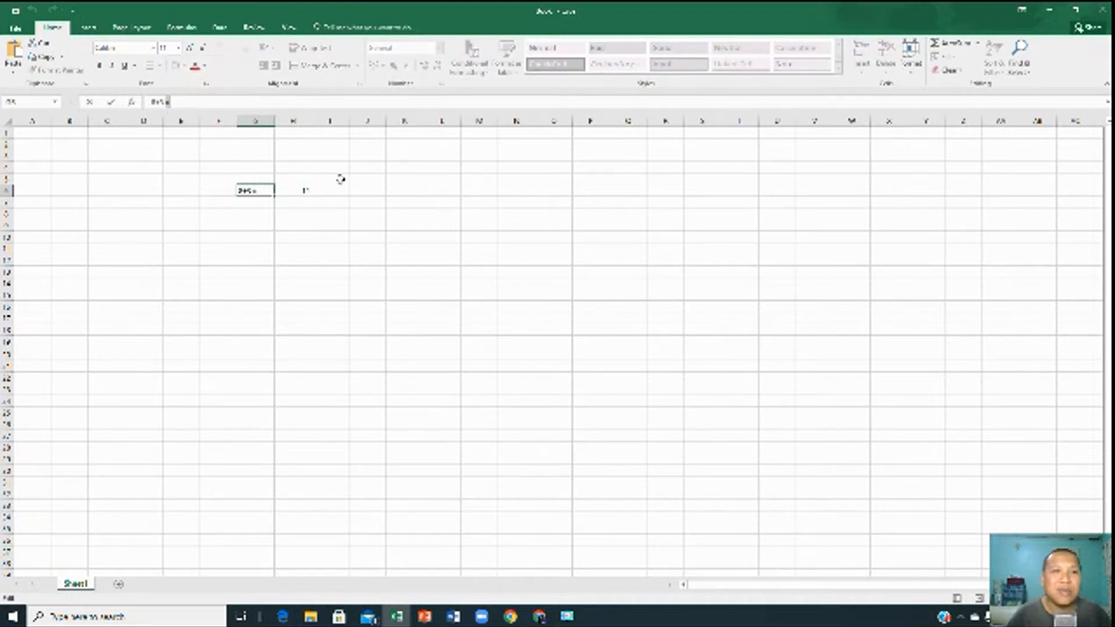
Clear the formula from cell H6
{"action": "left_click", "coordinate": [330, 202]}
{"action": "left_click", "coordinate": [289, 191]}
{"action": "key", "text": "BackSpace"}
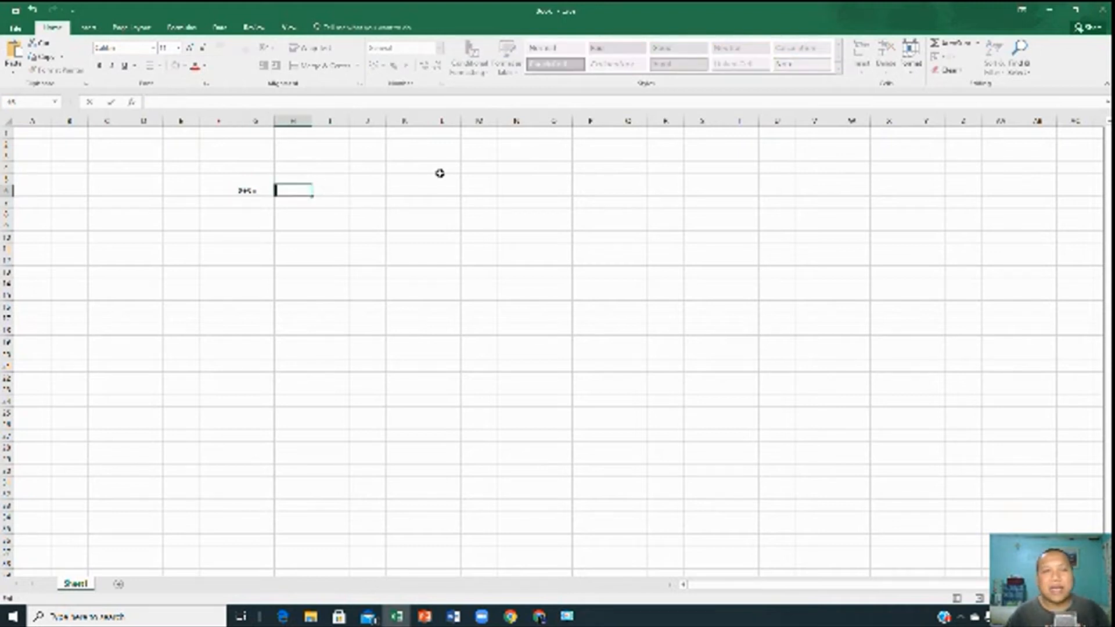
Enter an equals sign in cell I4 as the symbol that starts a formula
{"action": "key", "text": "Up"}
{"action": "key", "text": "Right"}
{"action": "key", "text": "Up"}
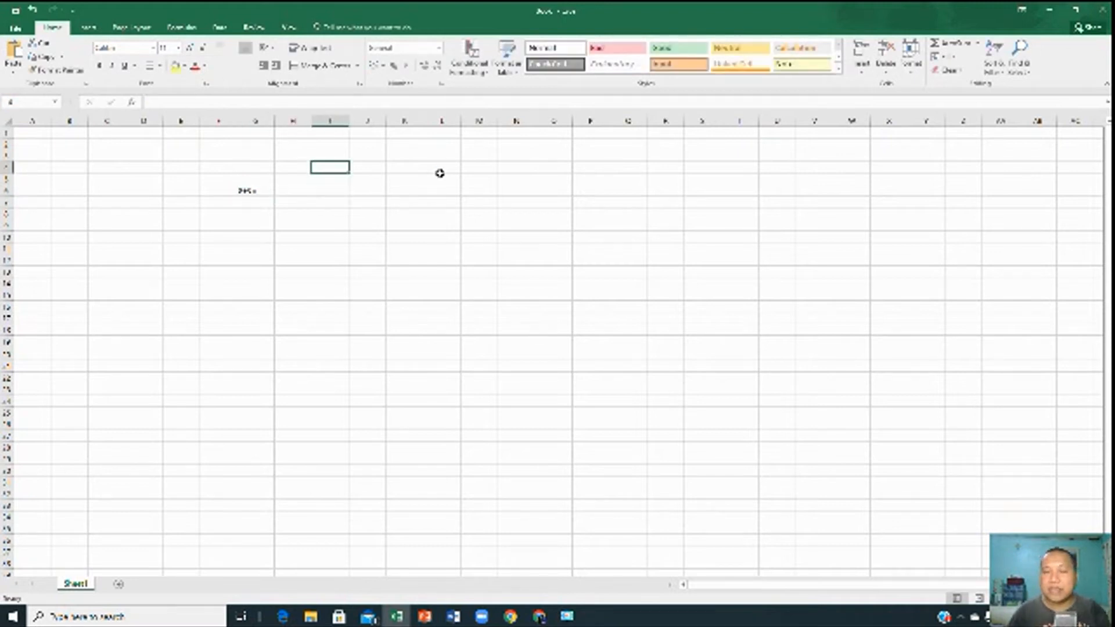
{"action": "type", "text": "="}
{"action": "key", "text": "Right"}
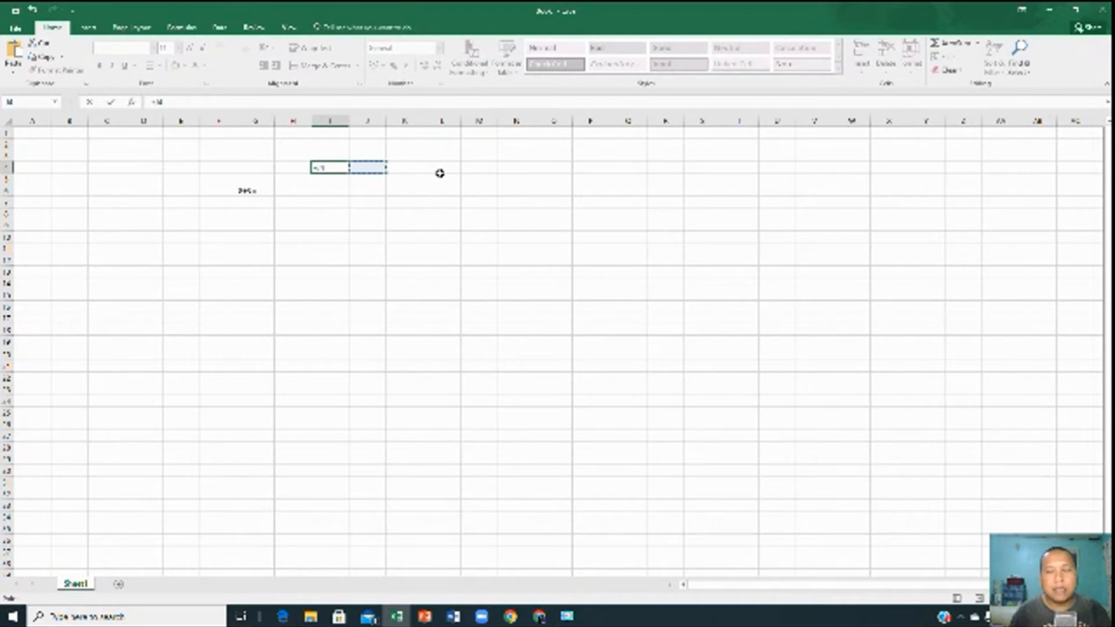
{"action": "key", "text": "Return"}
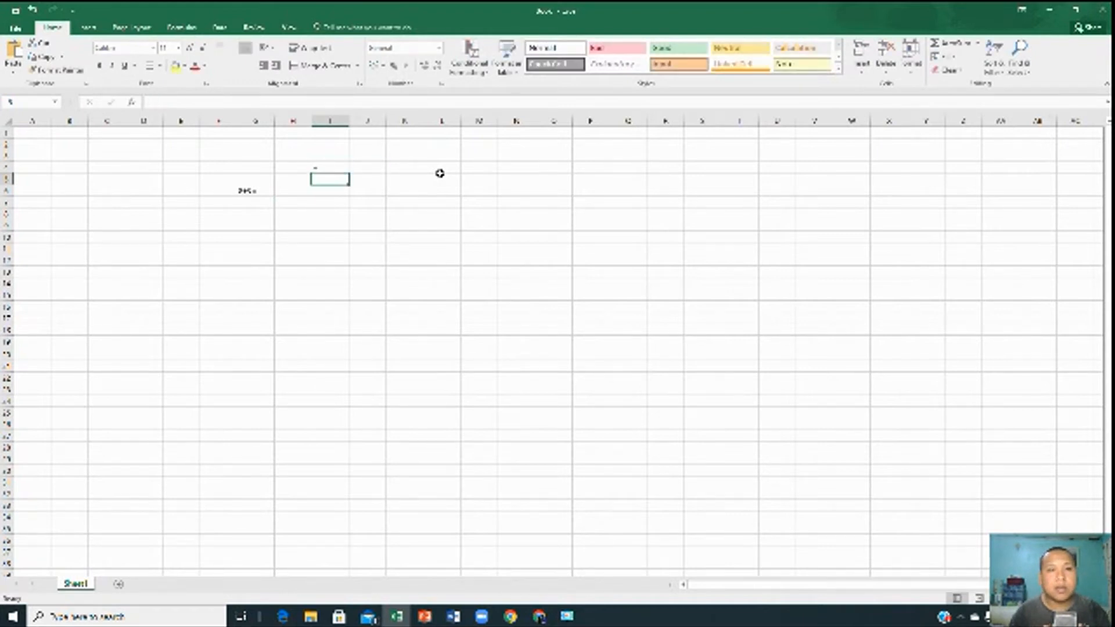
Enter the label "tambah" in cell J4, beside the plus sign in I4
{"action": "key", "text": "Up"}
{"action": "key", "text": "Right"}
{"action": "type", "text": "tax"}
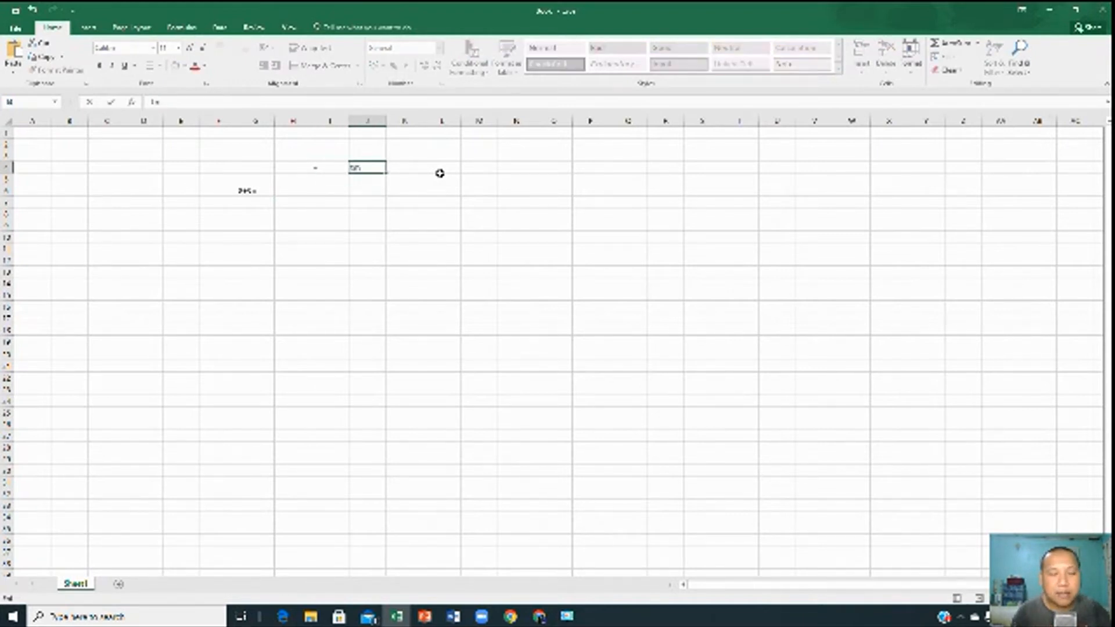
{"action": "type", "text": "bah"}
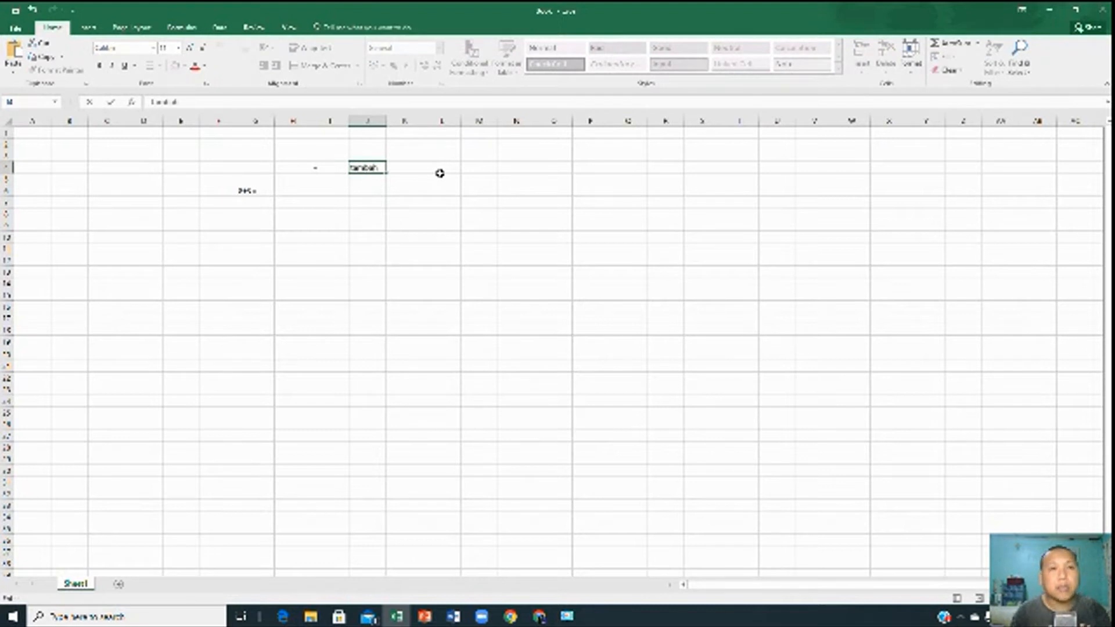
{"action": "left_click", "coordinate": [421, 252]}
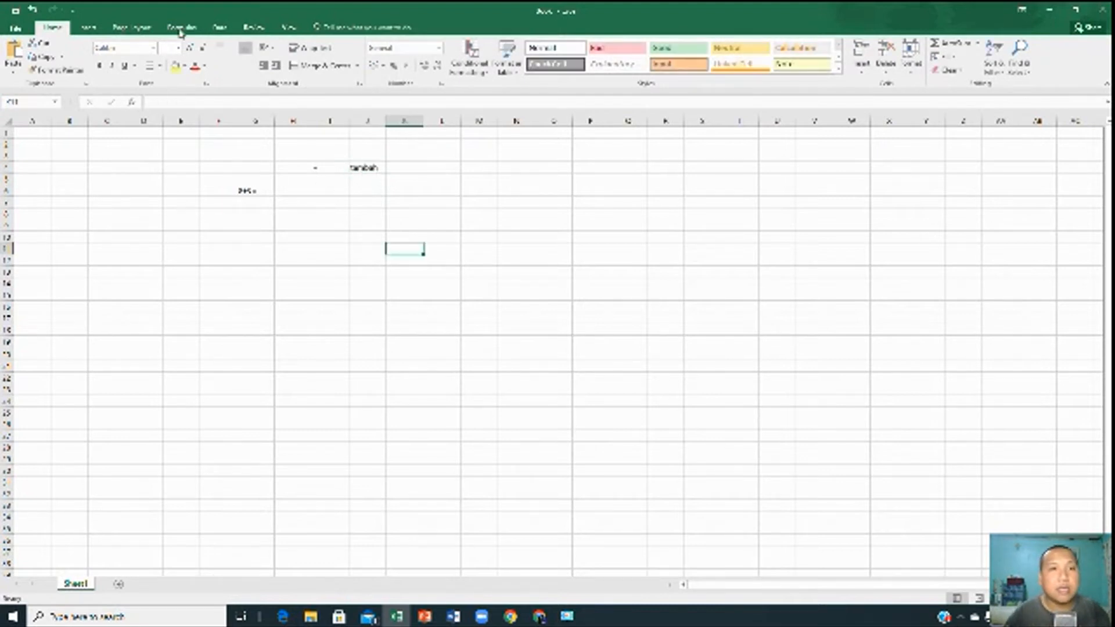
Set the worksheet's zoom magnification to 200%
{"action": "left_click", "coordinate": [287, 27]}
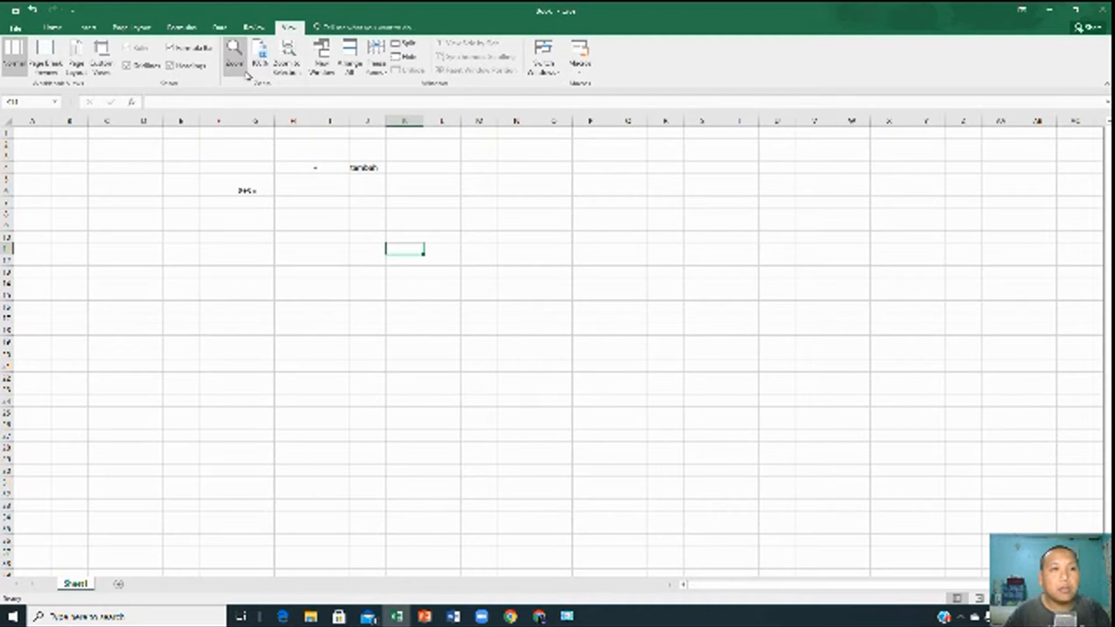
{"action": "left_click", "coordinate": [234, 56]}
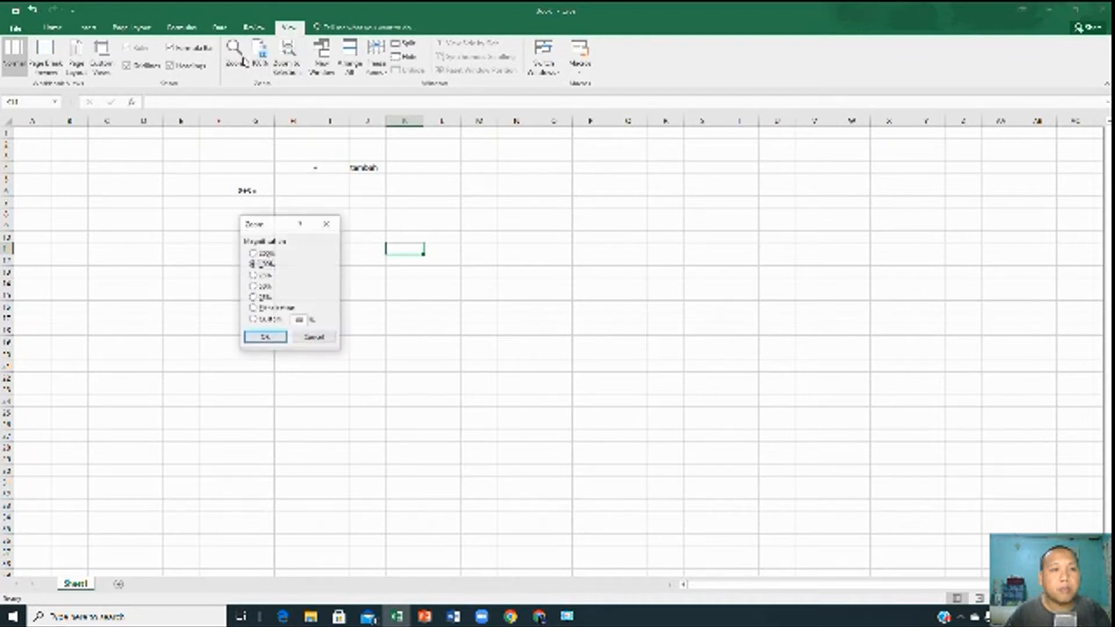
{"action": "left_click", "coordinate": [267, 254]}
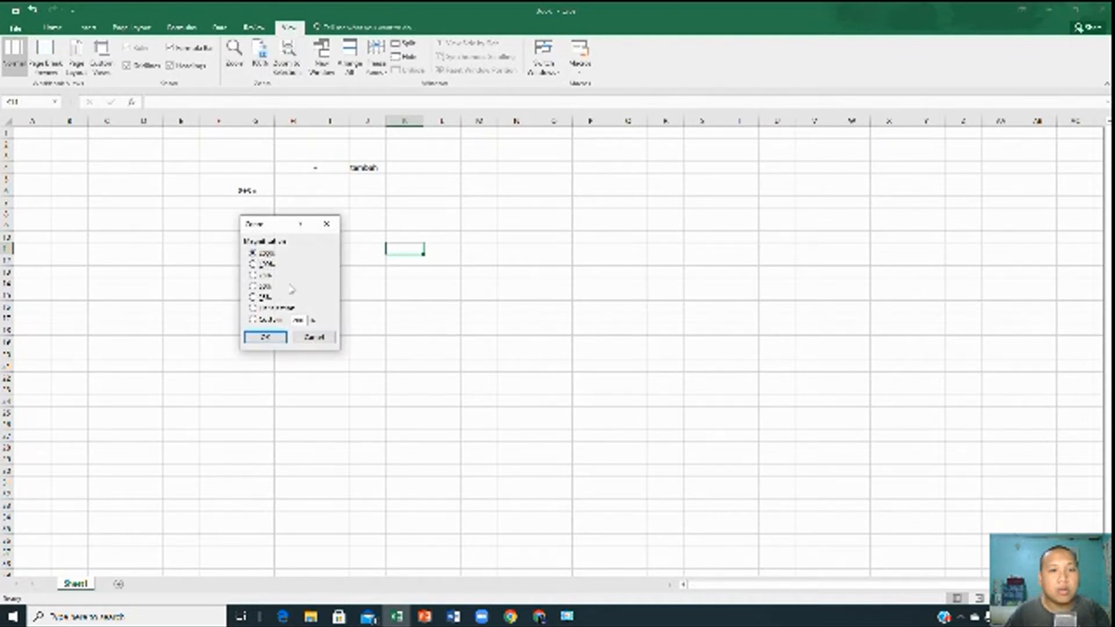
{"action": "left_click", "coordinate": [266, 338]}
{"action": "left_click", "coordinate": [463, 319]}
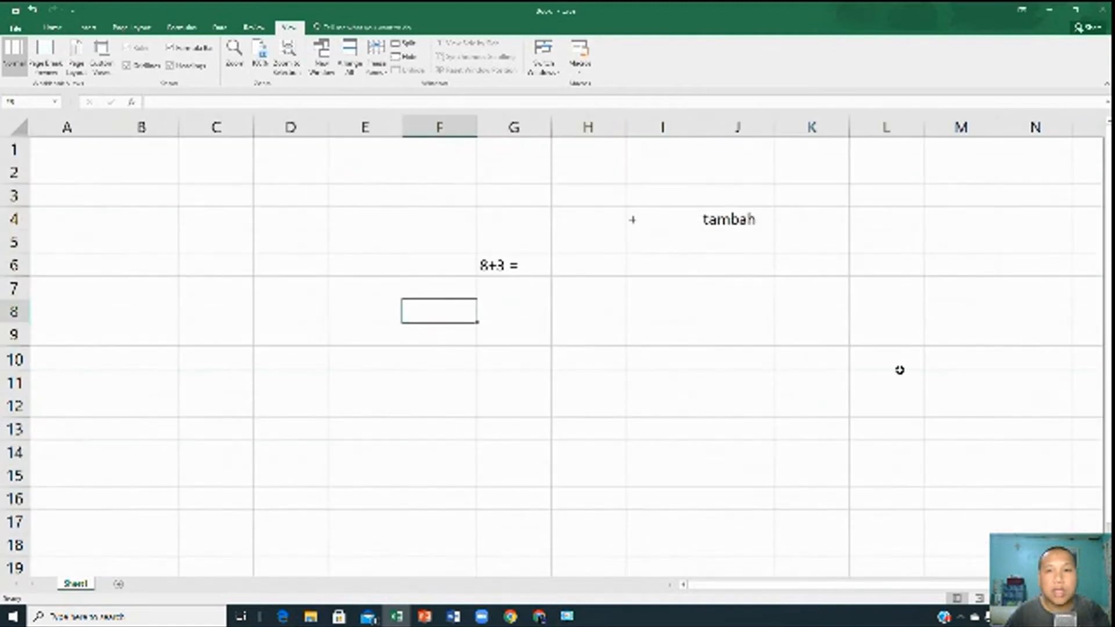
Center the contents of columns I and J horizontally
{"action": "left_click", "coordinate": [694, 224]}
{"action": "left_click", "coordinate": [683, 121]}
{"action": "left_click", "coordinate": [719, 126]}
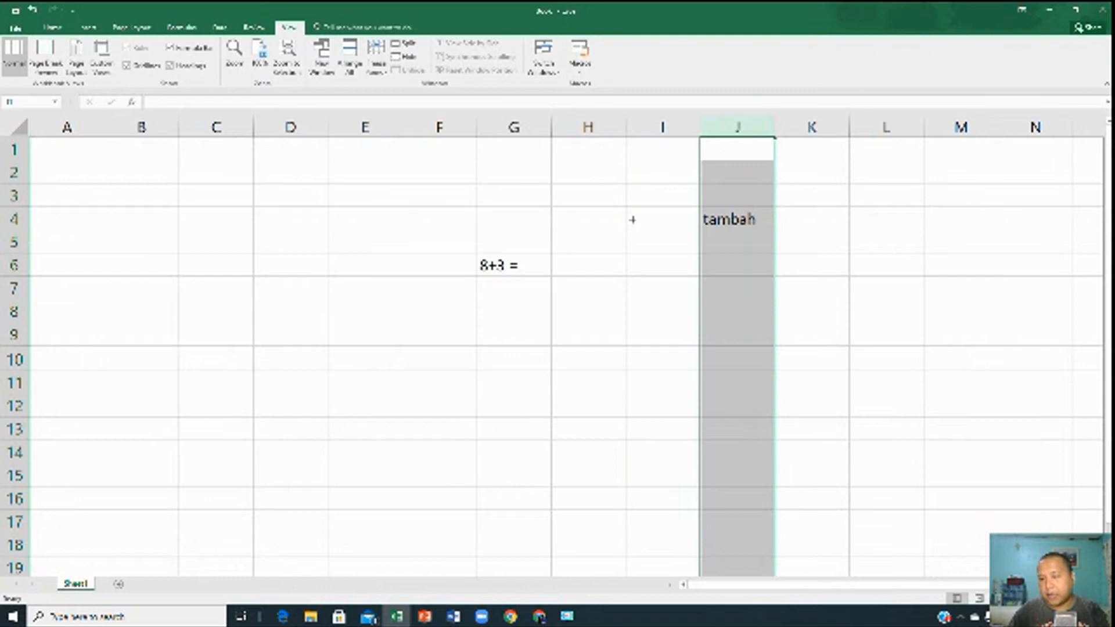
{"action": "scroll", "coordinate": [746, 266], "scroll_direction": "up", "scroll_amount": 2}
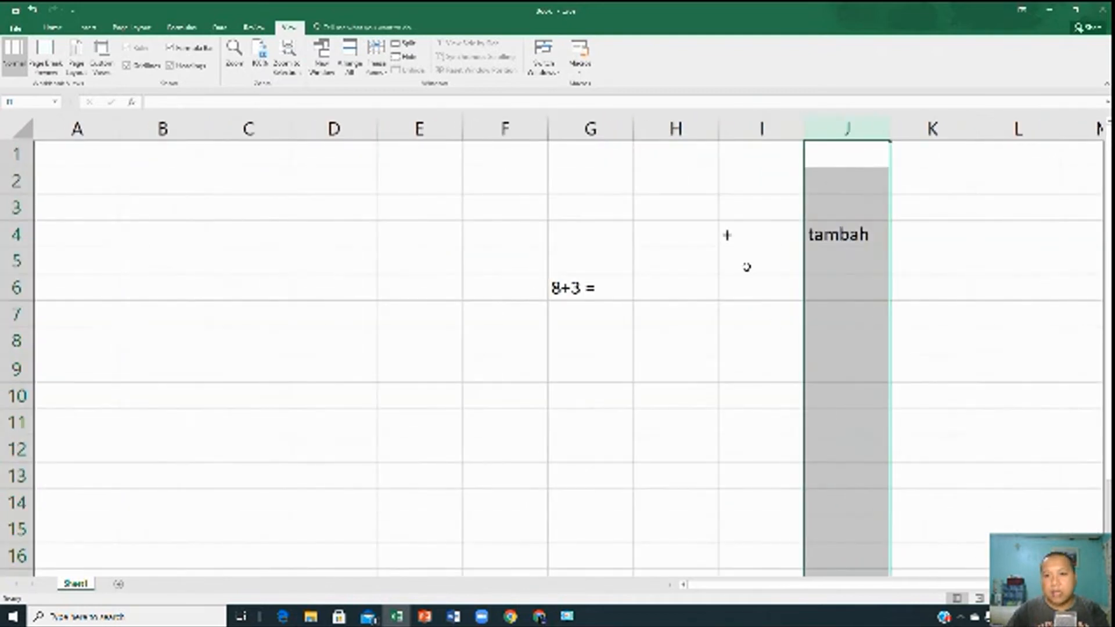
{"action": "left_click", "coordinate": [742, 231]}
{"action": "left_click_drag", "start_coordinate": [749, 129], "coordinate": [842, 130]}
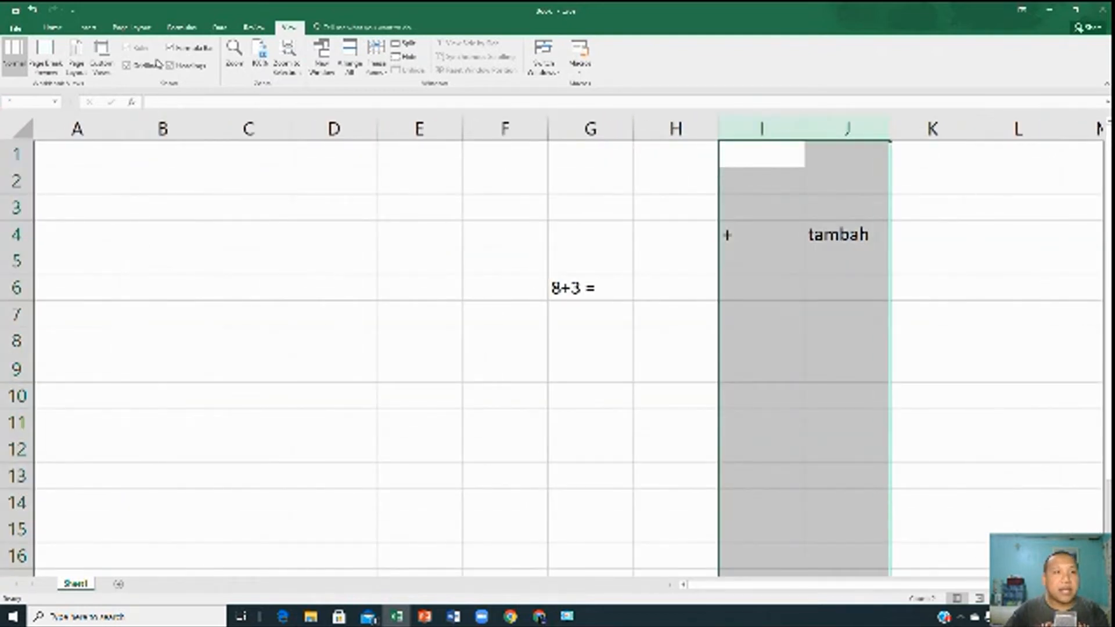
{"action": "left_click", "coordinate": [52, 26]}
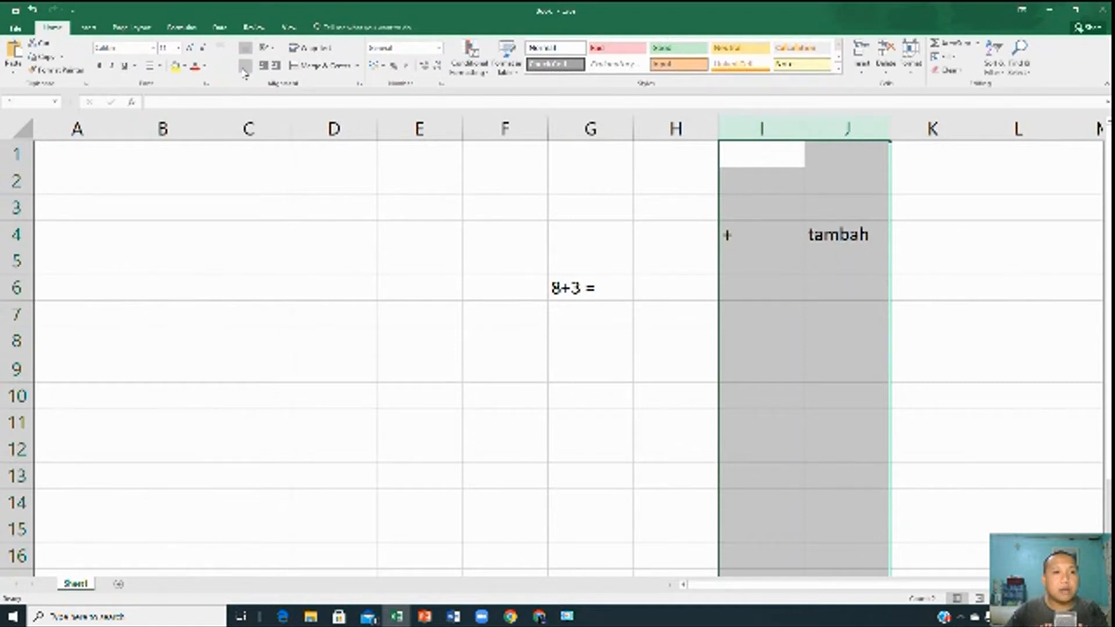
{"action": "left_click", "coordinate": [244, 69]}
Enter x in cell I5 as the everyday multiplication sign
{"action": "left_click", "coordinate": [787, 269]}
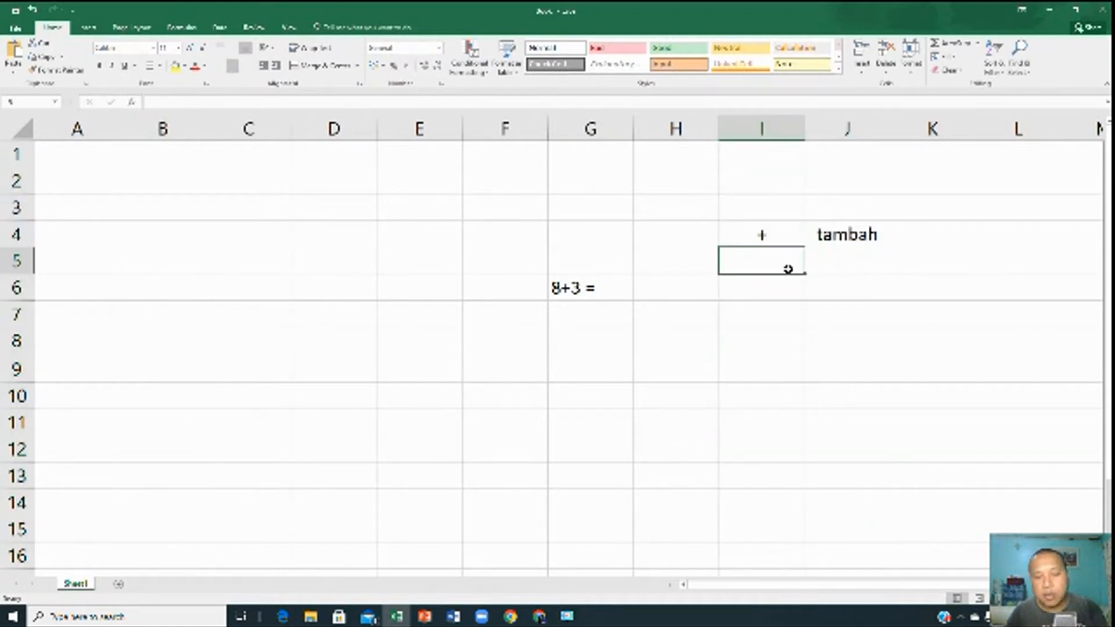
{"action": "type", "text": "x"}
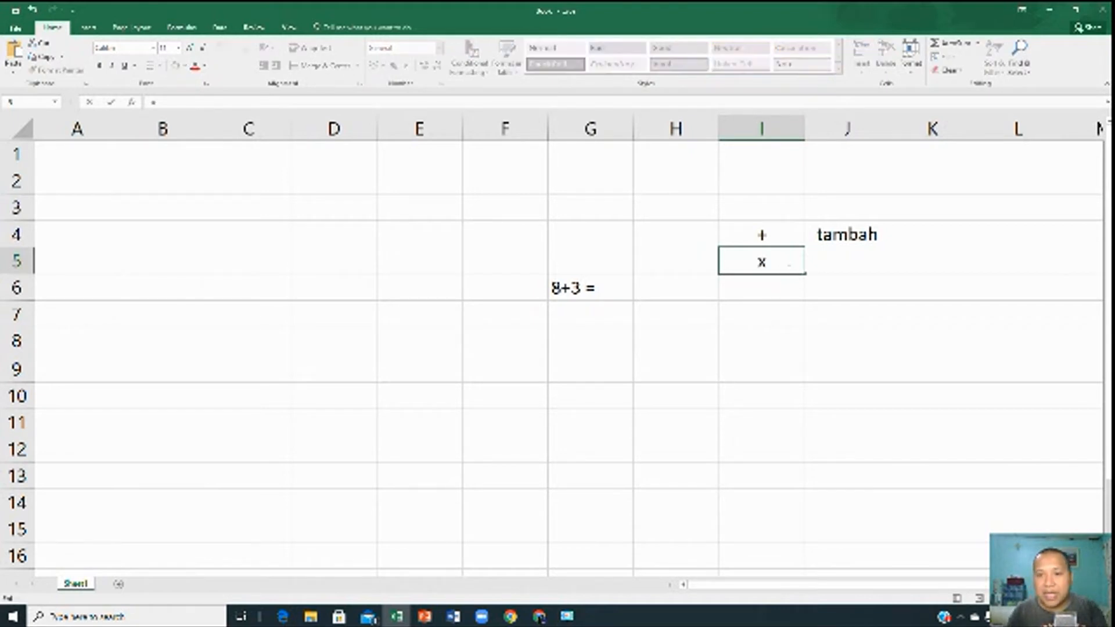
{"action": "left_click", "coordinate": [835, 269]}
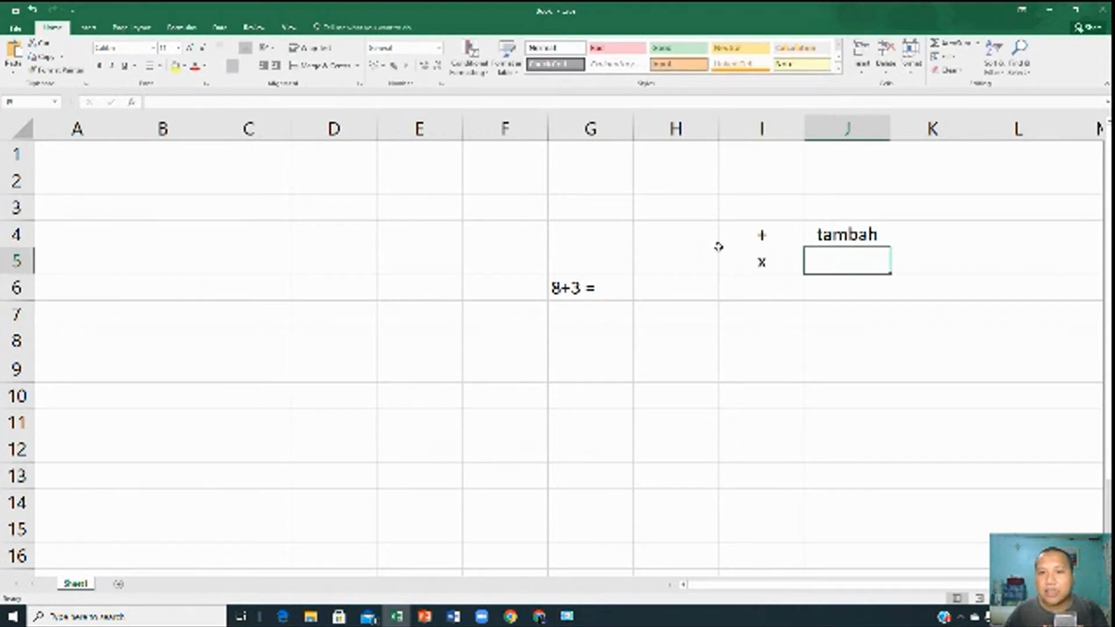
{"action": "left_click", "coordinate": [701, 253]}
{"action": "left_click", "coordinate": [847, 265]}
{"action": "key", "text": "Up"}
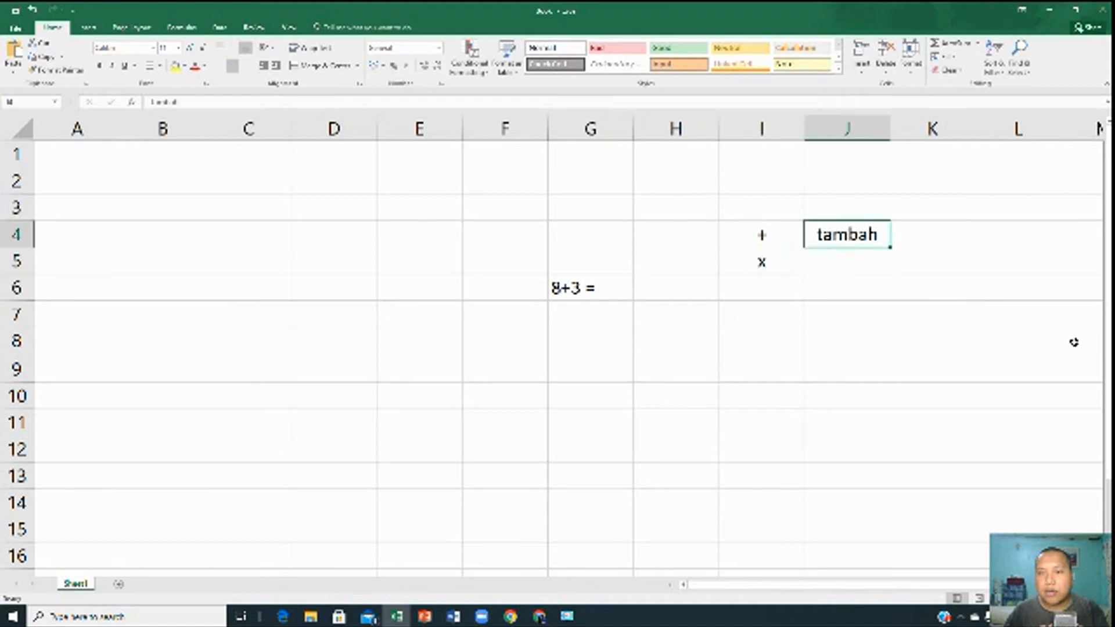
{"action": "left_click", "coordinate": [744, 209]}
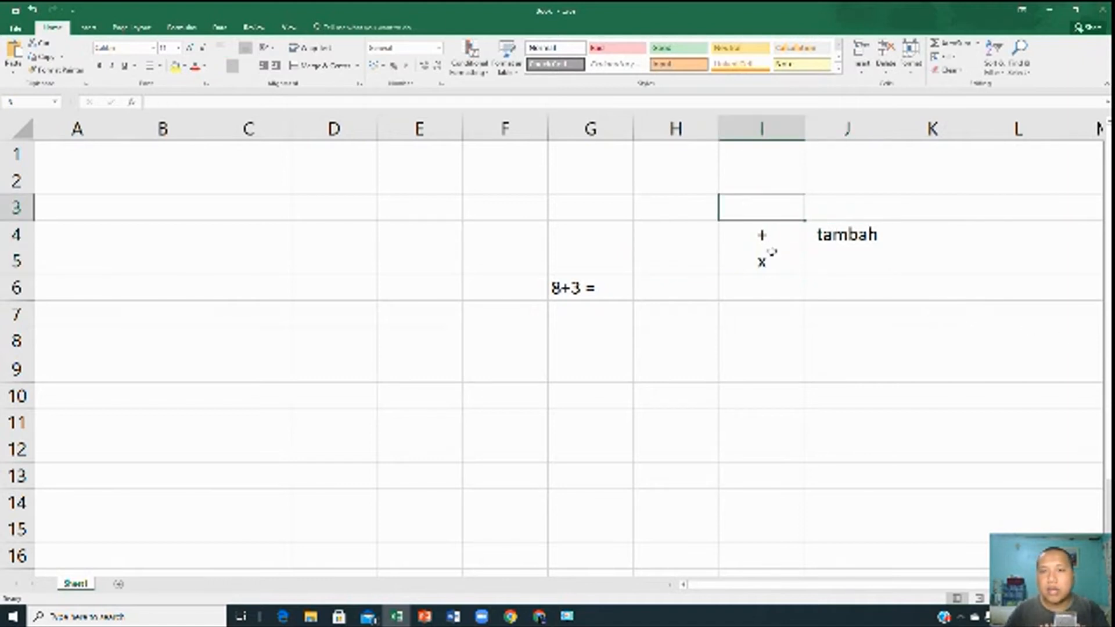
Enter an asterisk (*) in cell J5 as Excel's multiplication operator for the x in I5
{"action": "left_click", "coordinate": [825, 237]}
{"action": "left_click", "coordinate": [829, 260]}
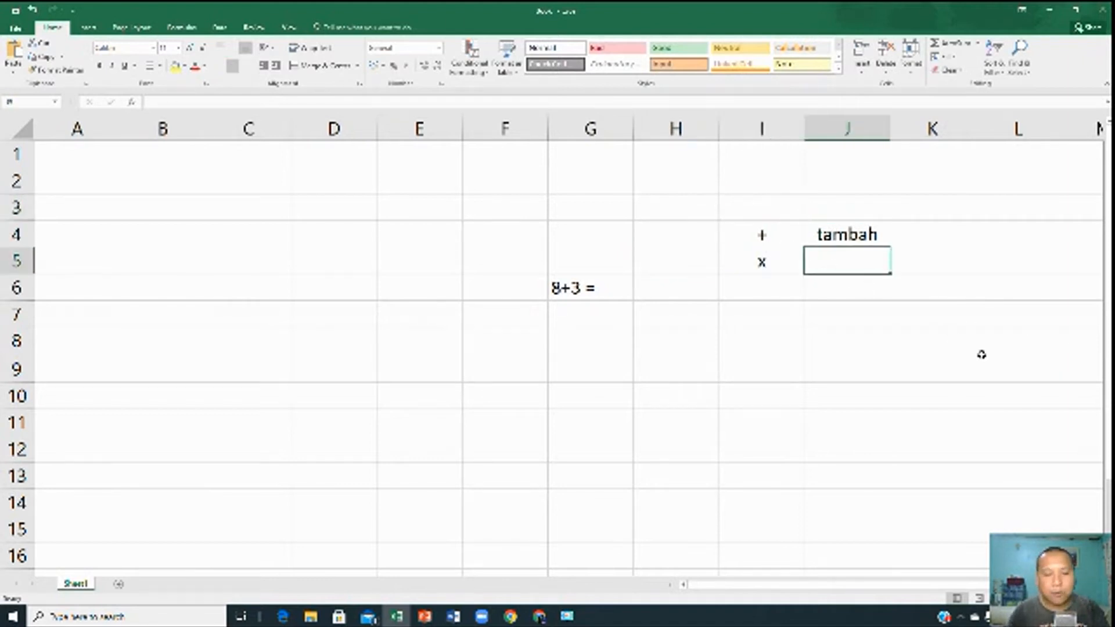
{"action": "type", "text": "8"}
{"action": "key", "text": "BackSpace"}
{"action": "type", "text": "*"}
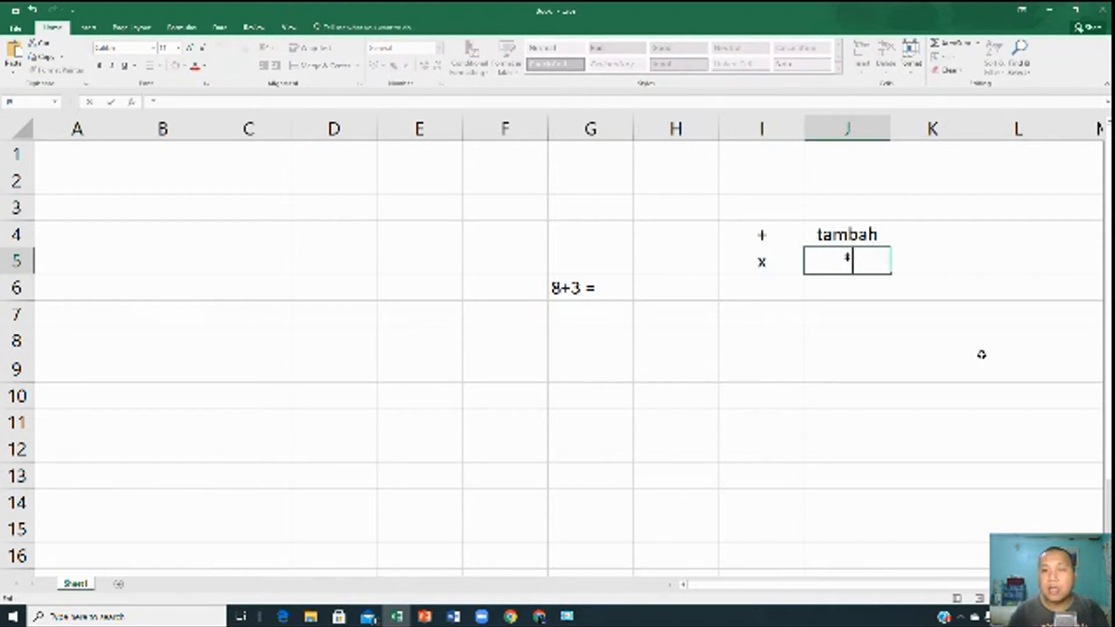
{"action": "key", "text": "BackSpace"}
{"action": "type", "text": "#"}
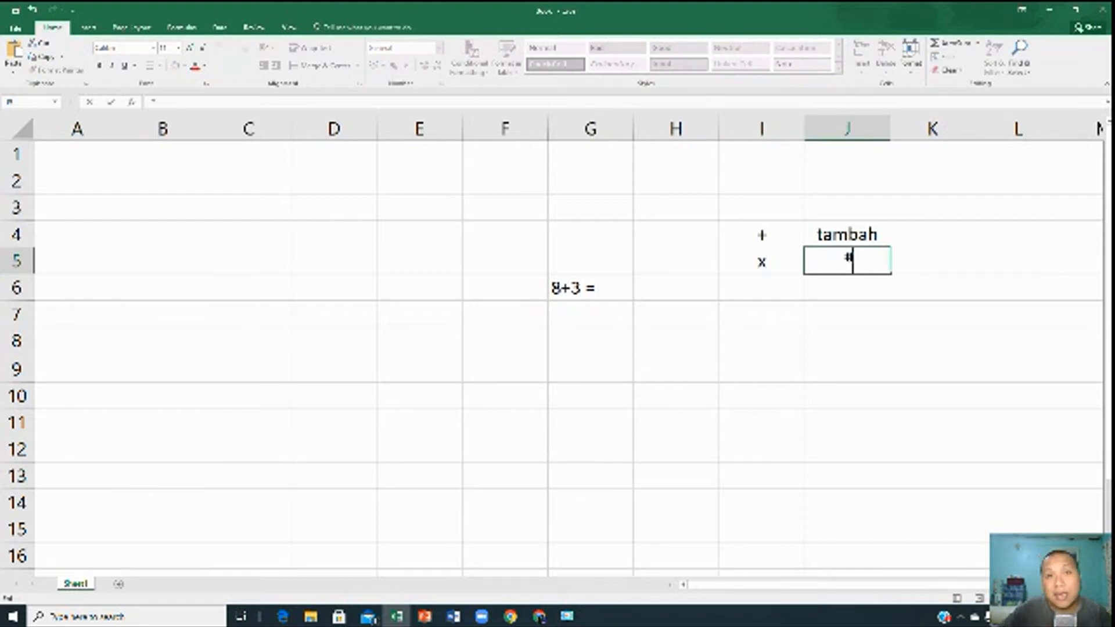
{"action": "key", "text": "BackSpace"}
{"action": "type", "text": "*"}
{"action": "left_click", "coordinate": [914, 266]}
Enter 9*8 without an equals sign in cell G7
{"action": "left_click", "coordinate": [573, 319]}
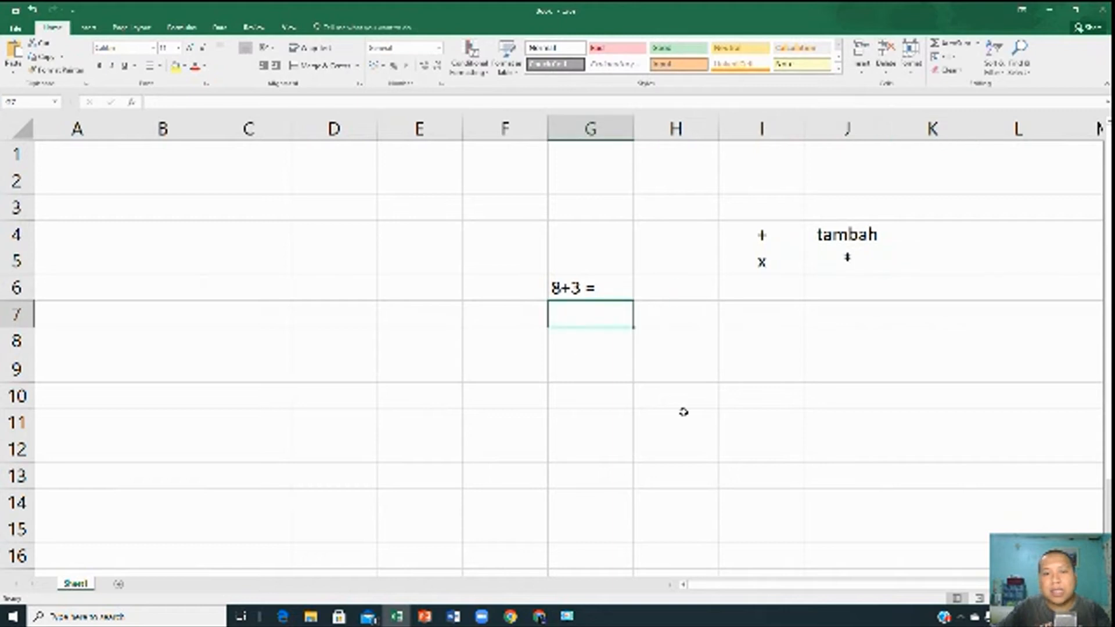
{"action": "type", "text": "9"}
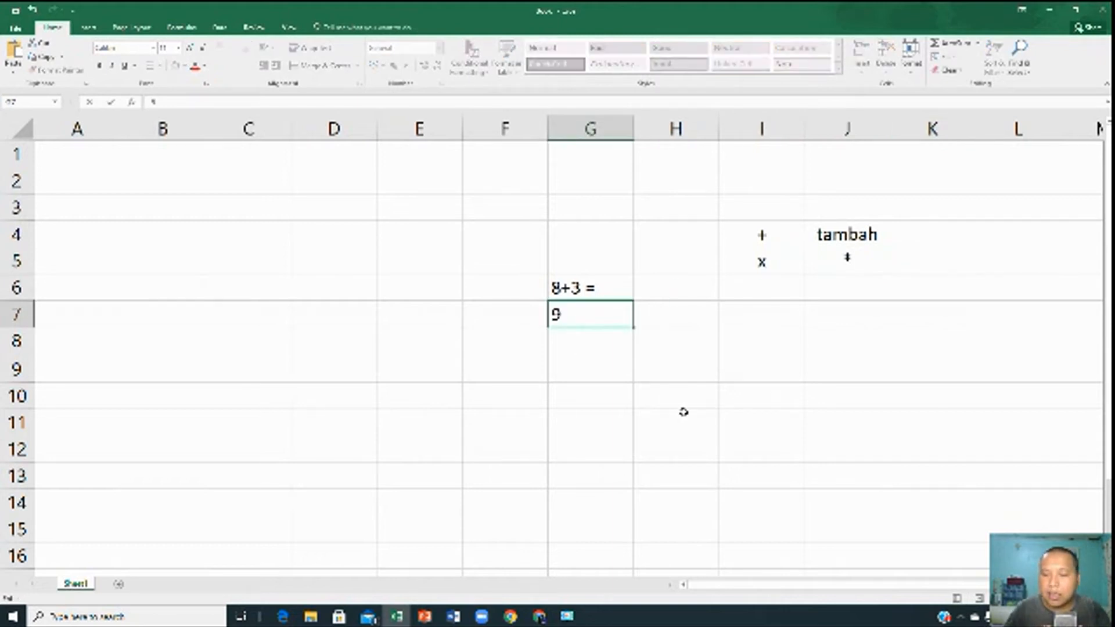
{"action": "type", "text": "*8"}
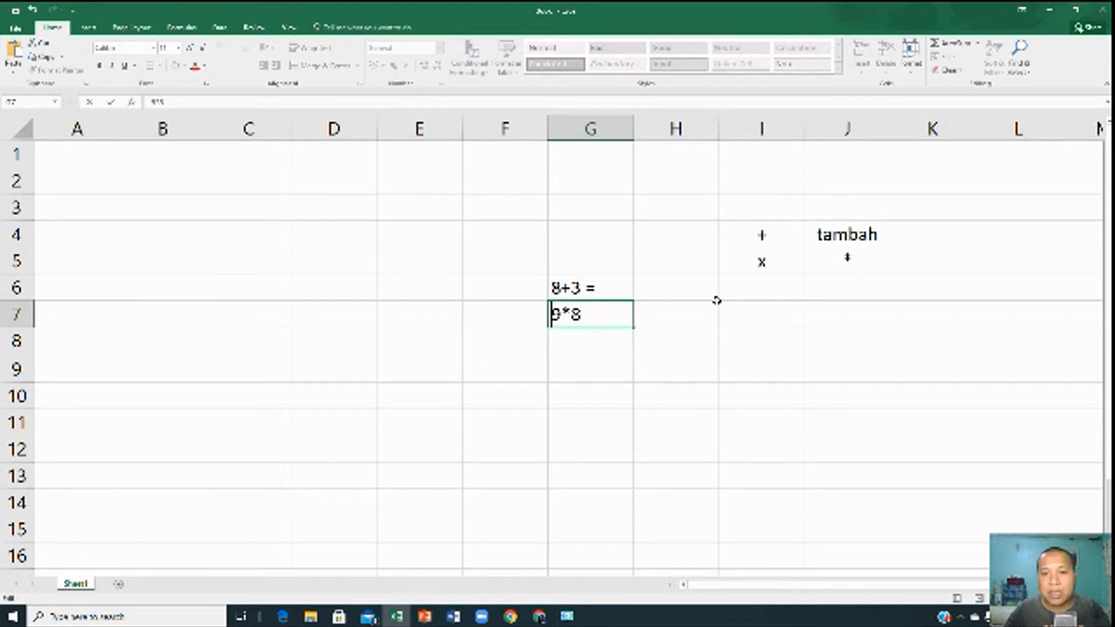
{"action": "key", "text": "Tab"}
Enter the multiplication formula =9*8 in cell H7 and compare it with the plain text in G7
{"action": "type", "text": "="}
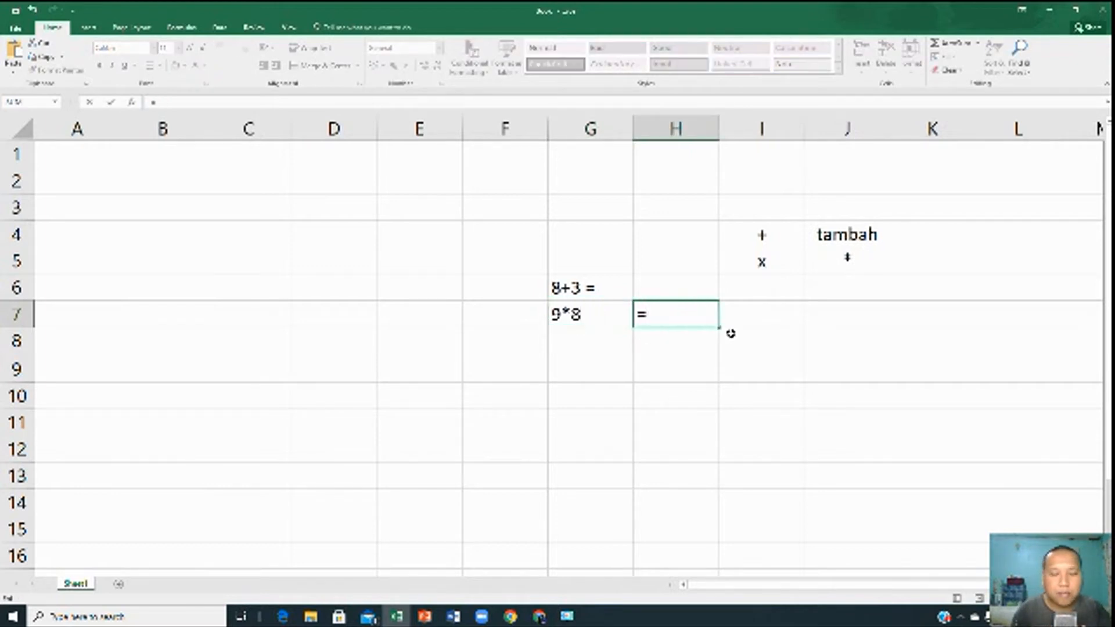
{"action": "type", "text": "9*8"}
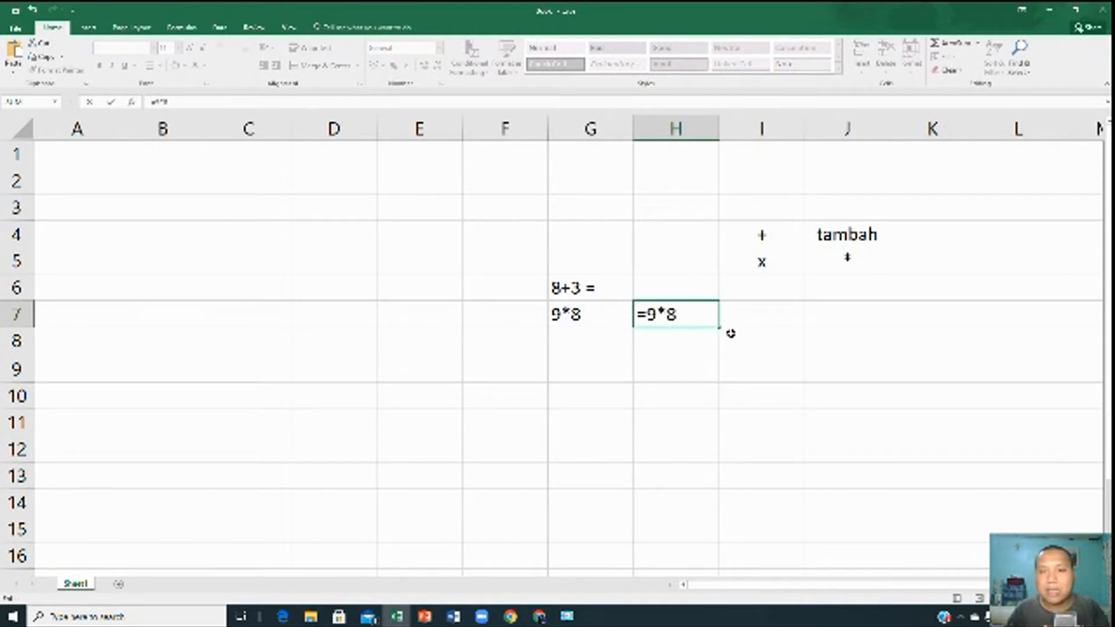
{"action": "key", "text": "Return"}
{"action": "key", "text": "Right"}
{"action": "key", "text": "Up"}
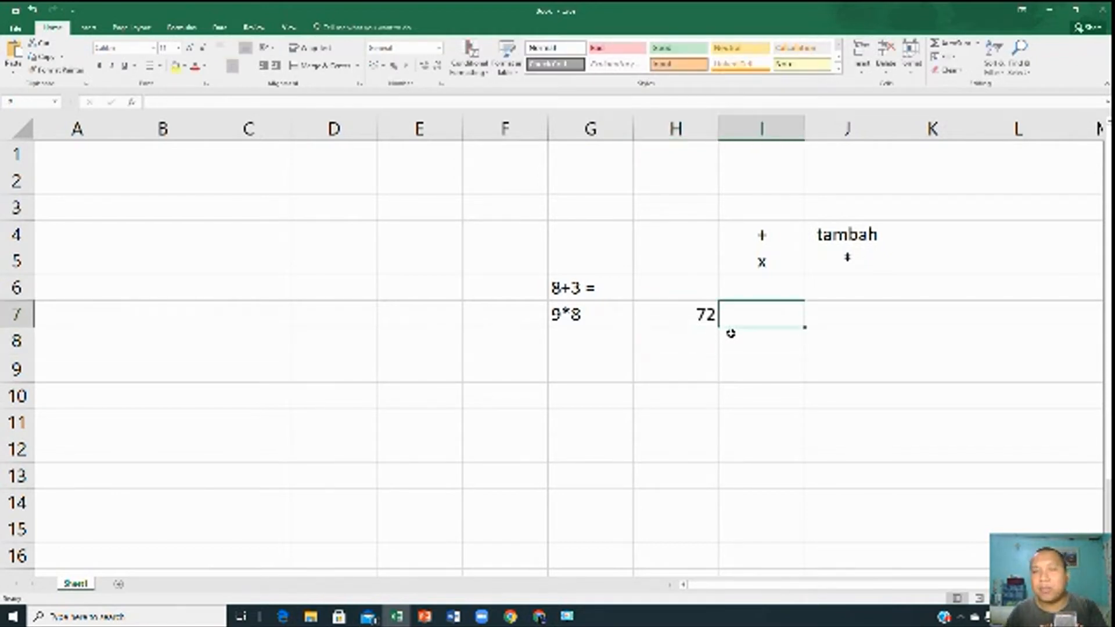
{"action": "key", "text": "Left"}
{"action": "key", "text": "Left"}
{"action": "key", "text": "Right"}
{"action": "key", "text": "Left"}
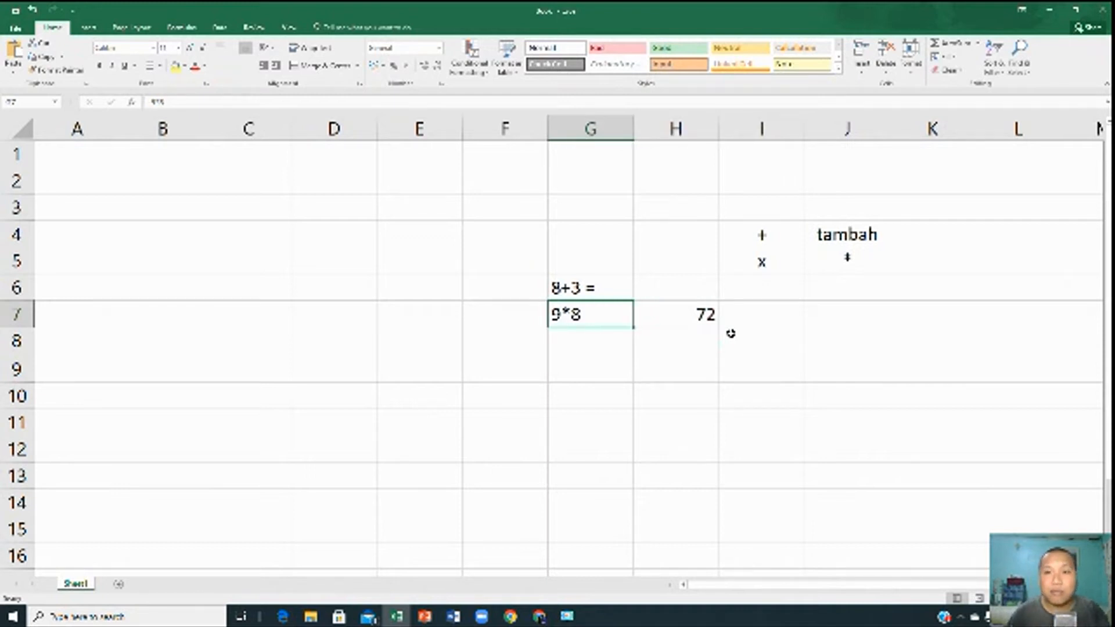
Enter a minus sign in cell I6 as the subtraction operator
{"action": "left_click", "coordinate": [755, 294]}
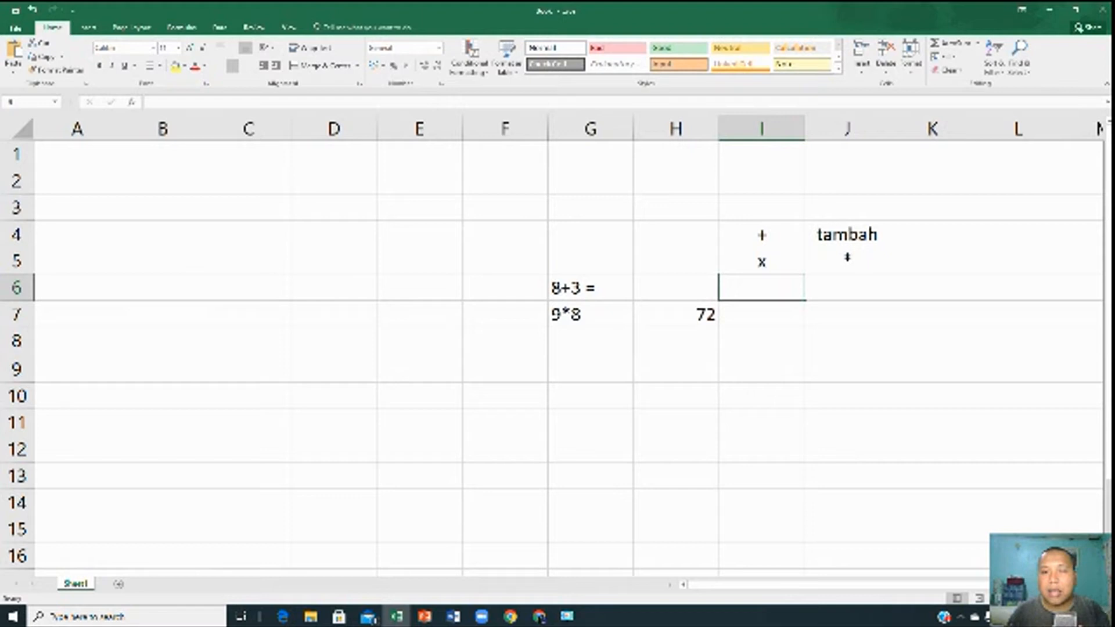
{"action": "type", "text": "="}
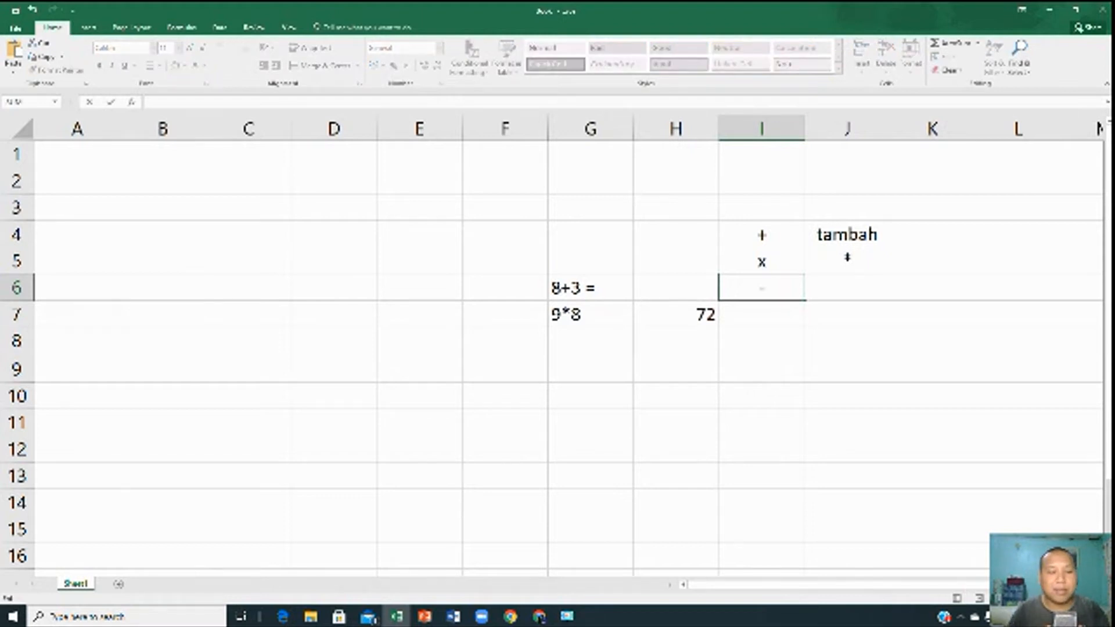
{"action": "key", "text": "Return"}
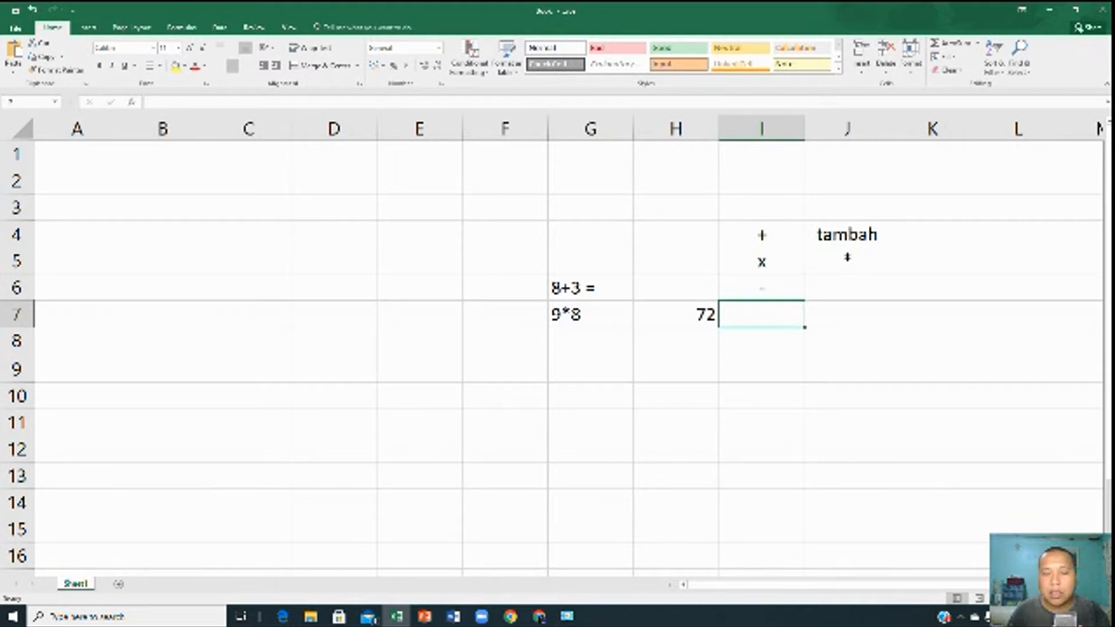
Enter a slash (/) in cell I7 as the division operator
{"action": "key", "text": "alt"}
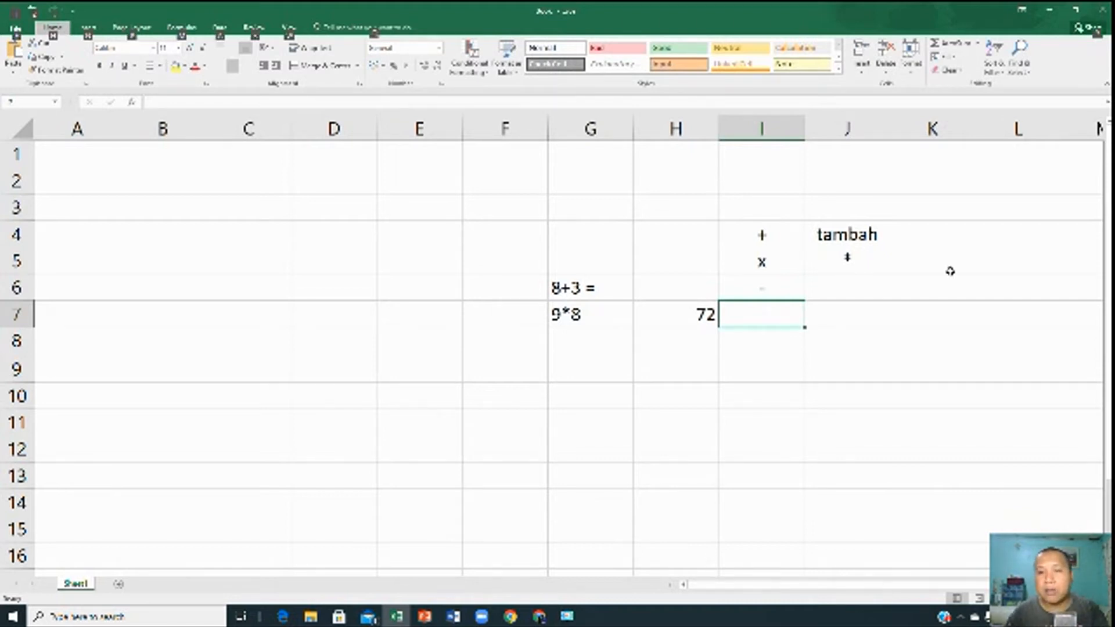
{"action": "left_click", "coordinate": [743, 332]}
{"action": "left_click", "coordinate": [750, 321]}
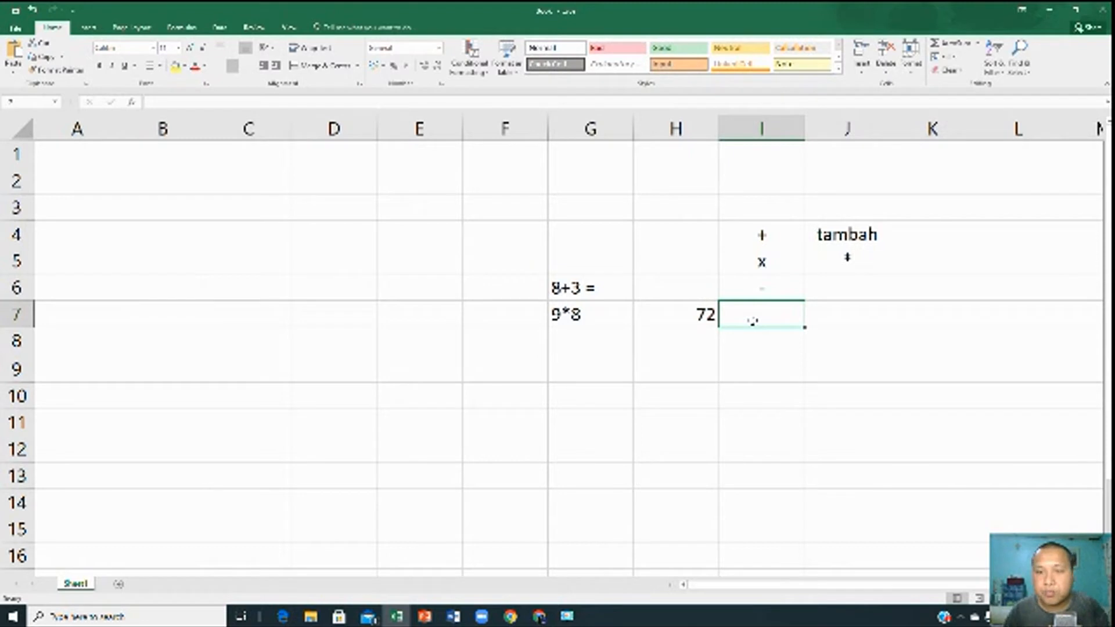
{"action": "key", "text": "alt"}
{"action": "type", "text": ":"}
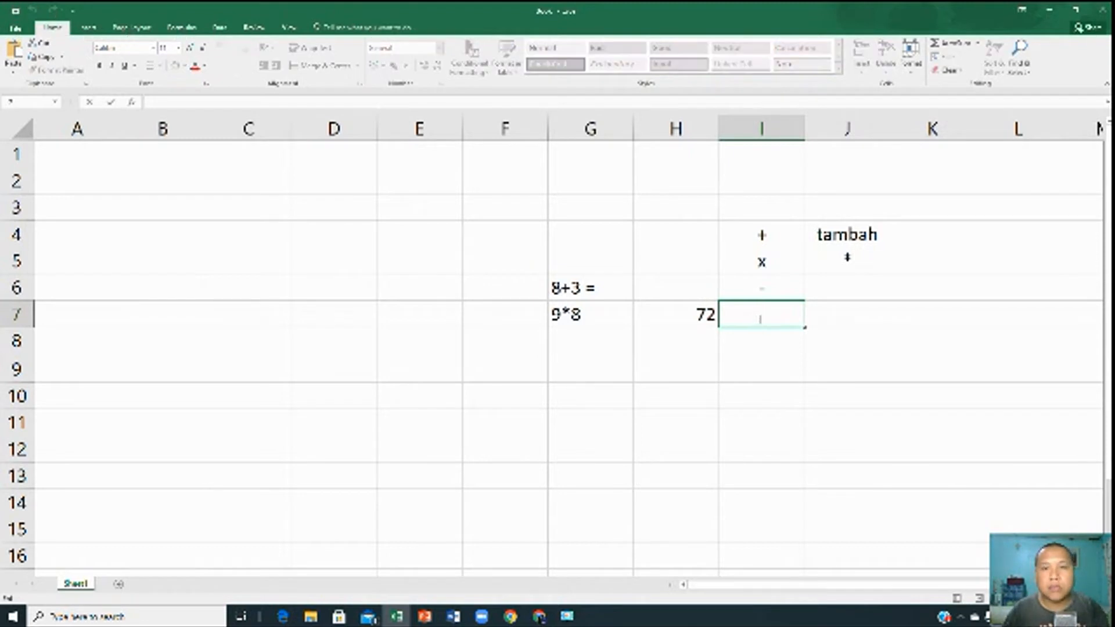
{"action": "type", "text": "/"}
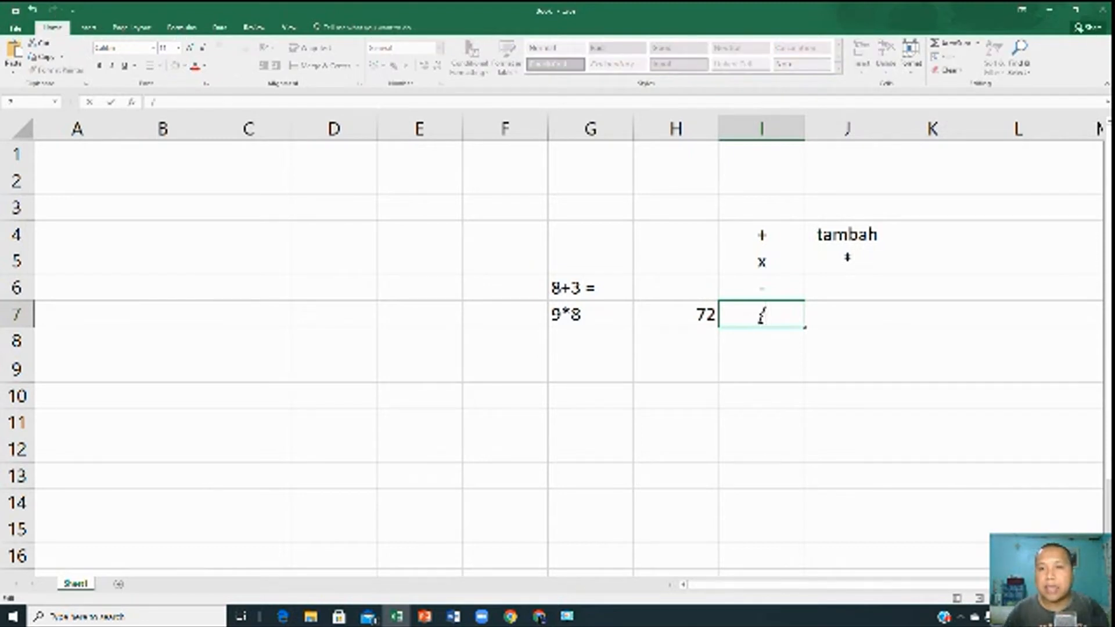
{"action": "key", "text": "Return"}
Try the division in cell G8 as plain 3/2 and as the formula =3/2, and clear the cell
{"action": "left_click", "coordinate": [618, 344]}
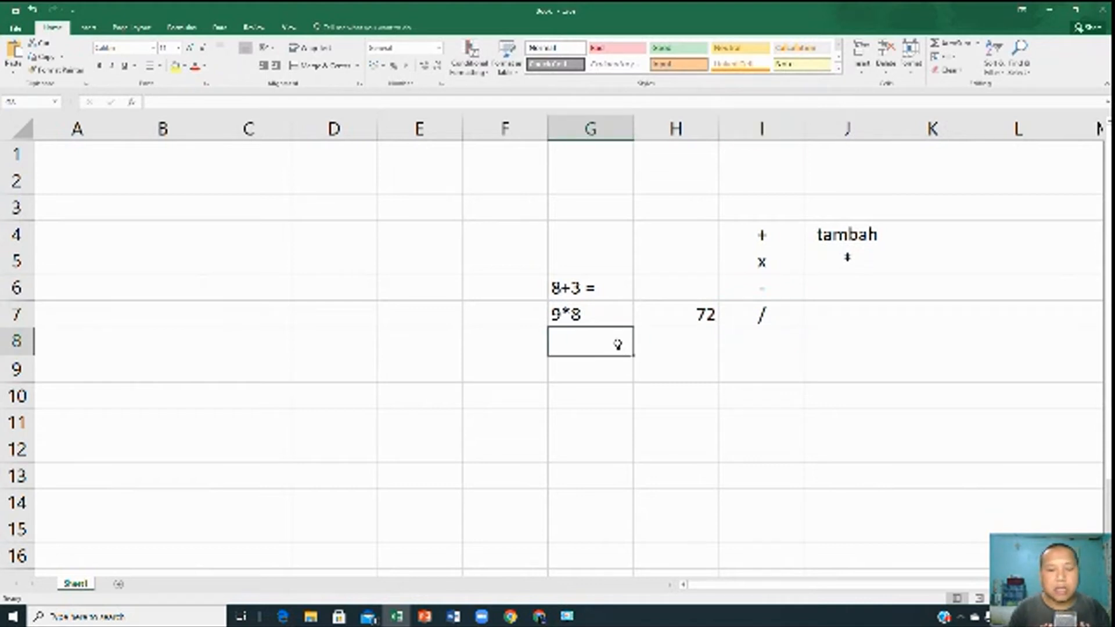
{"action": "type", "text": "3/2"}
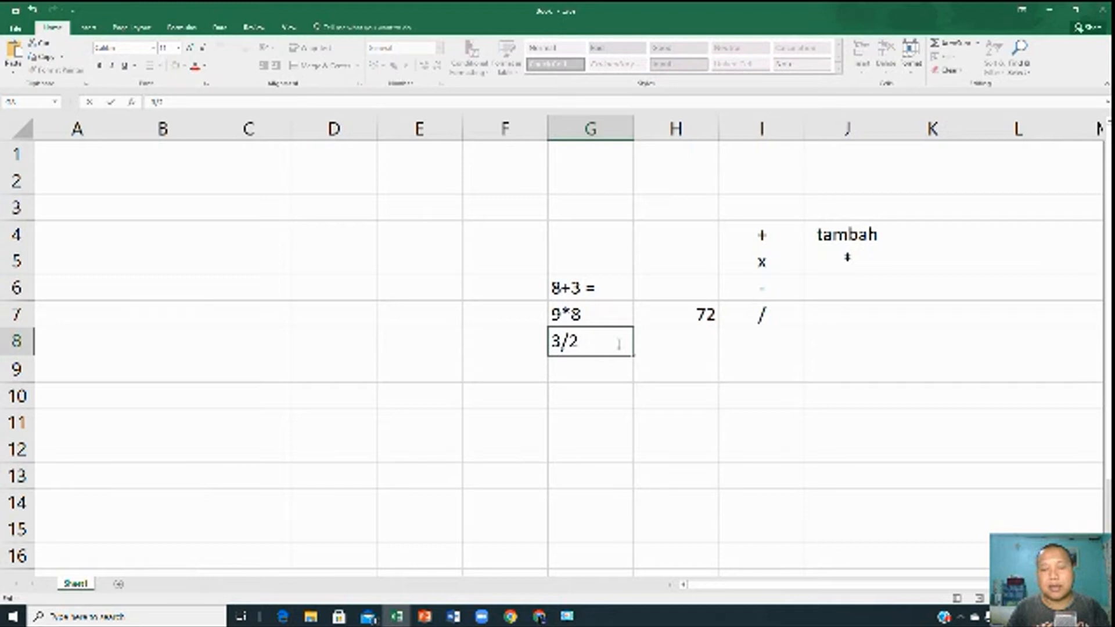
{"action": "key", "text": "Return"}
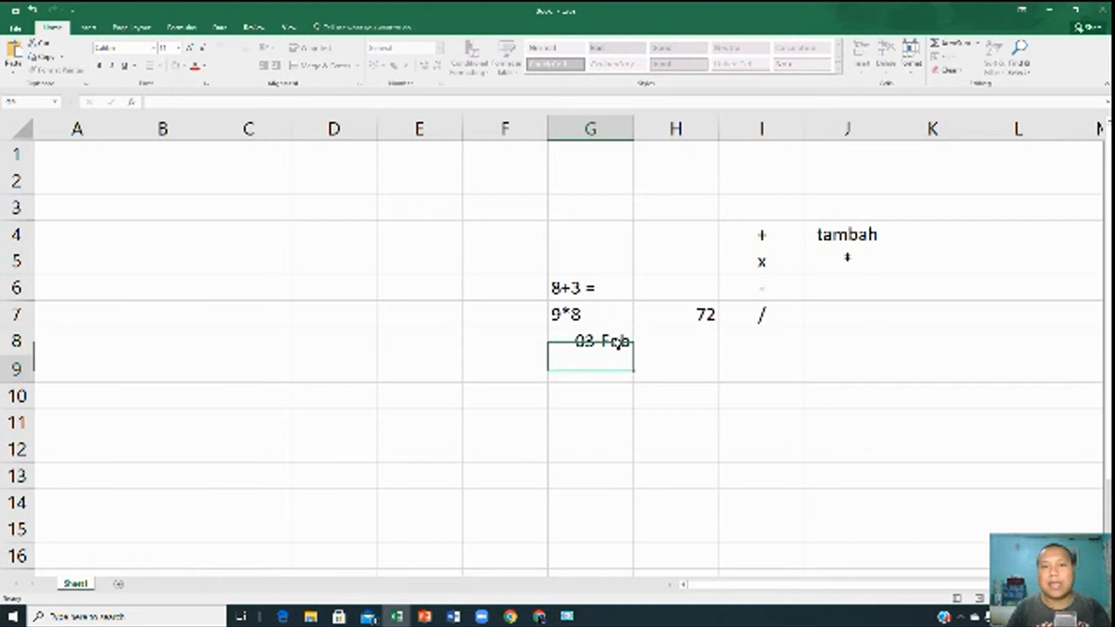
{"action": "left_click", "coordinate": [618, 343]}
{"action": "key", "text": "BackSpace"}
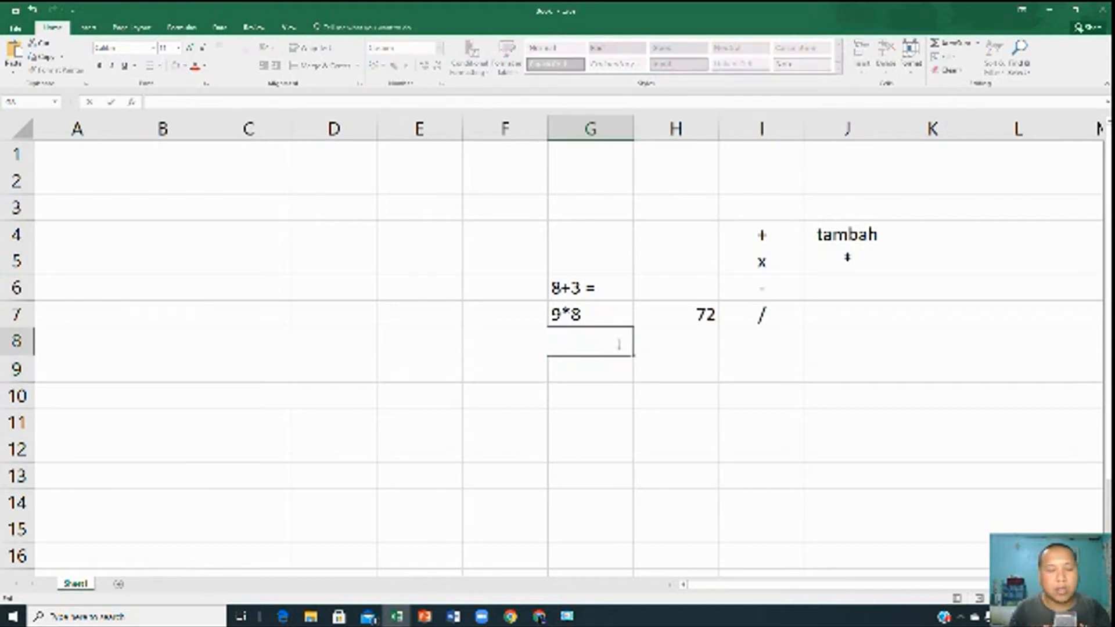
{"action": "type", "text": "=3/2"}
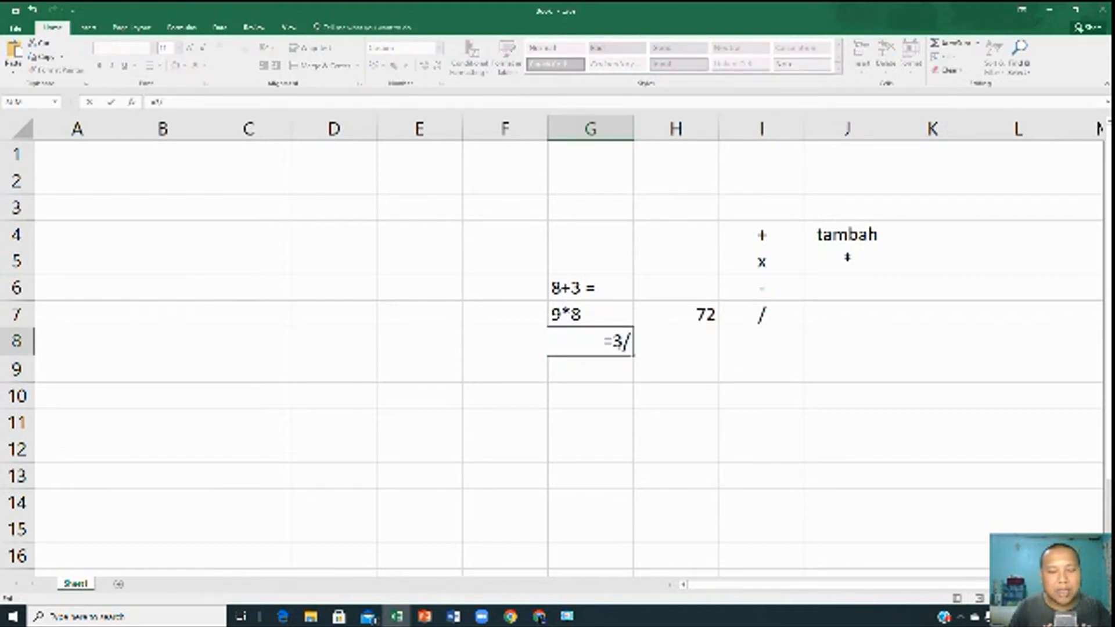
{"action": "key", "text": "Return"}
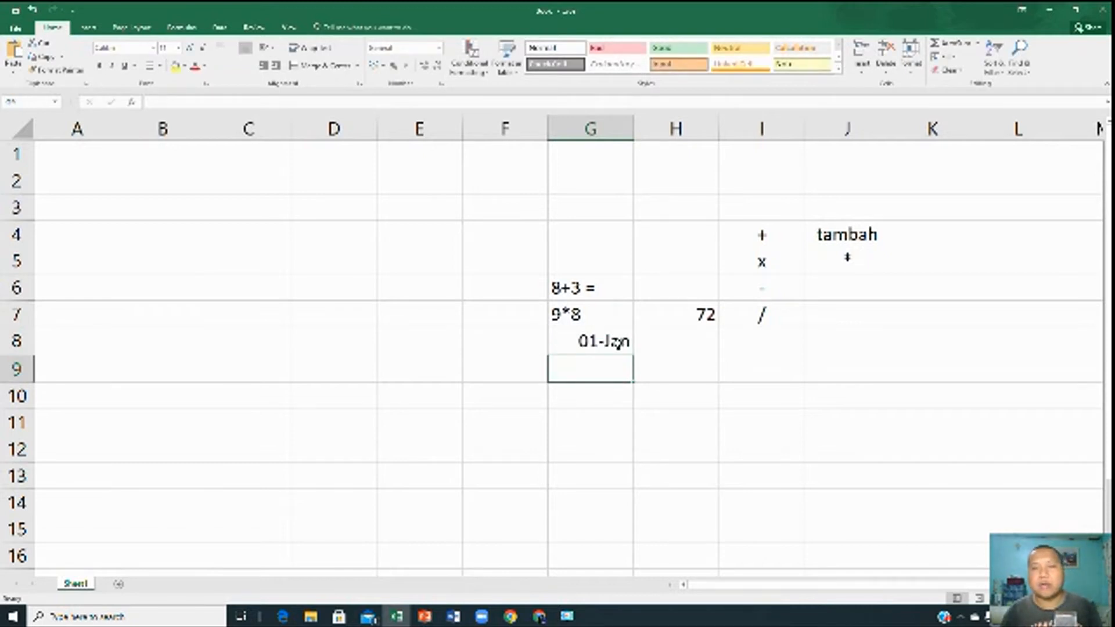
{"action": "left_click", "coordinate": [618, 344]}
{"action": "key", "text": "Delete"}
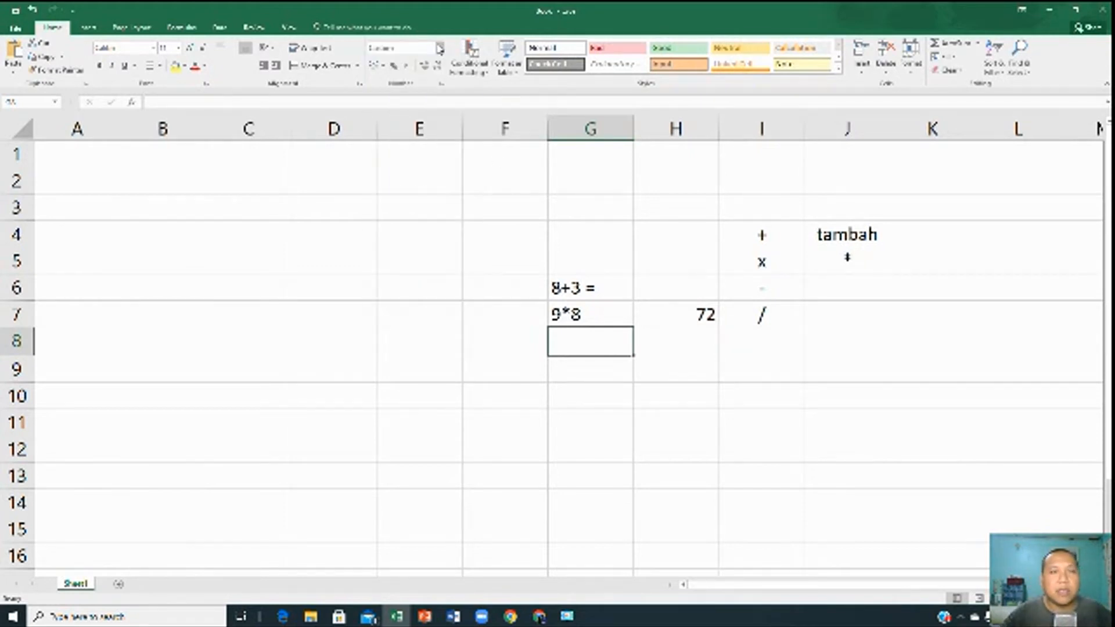
Label the multiplication, subtraction and division operators as kali, kurang and bagi in cells K5 to K7
{"action": "left_click", "coordinate": [739, 414]}
{"action": "left_click", "coordinate": [851, 285]}
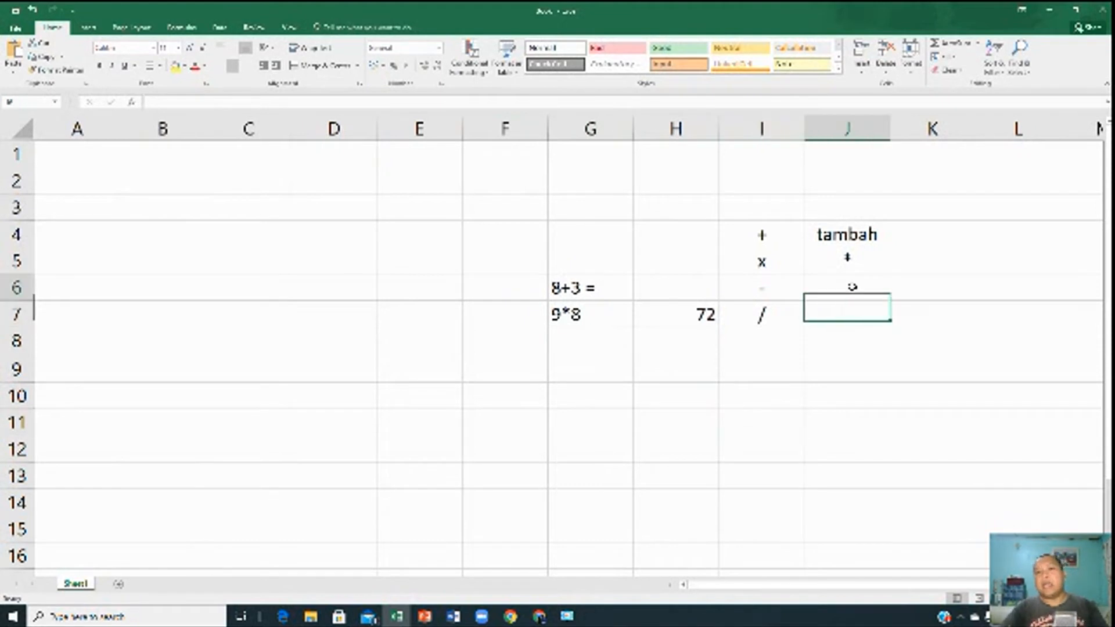
{"action": "left_click", "coordinate": [894, 264]}
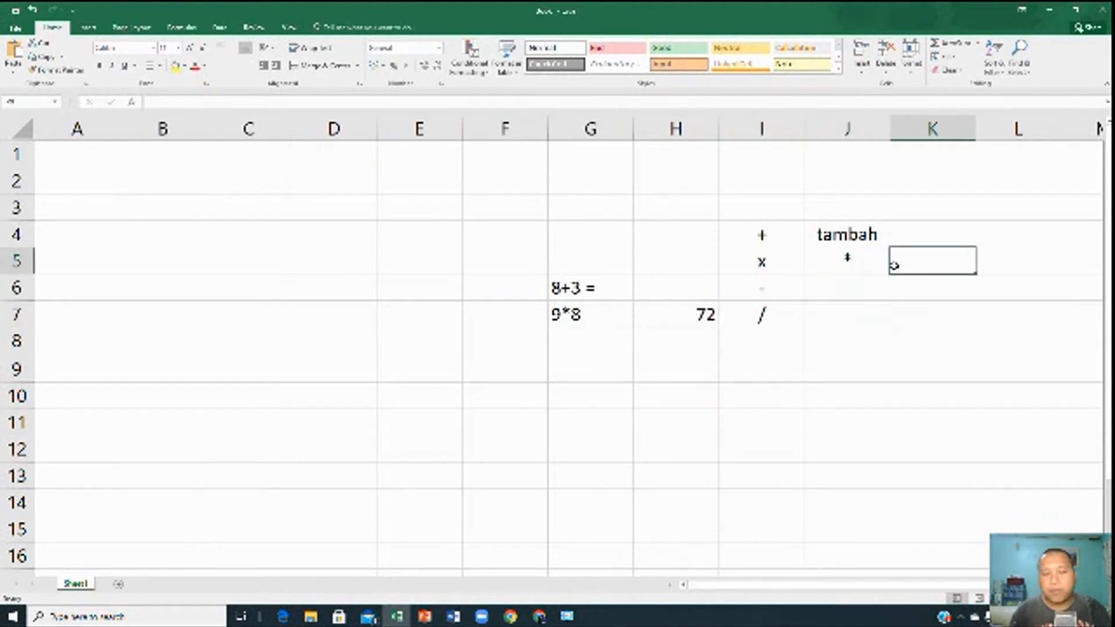
{"action": "type", "text": "kali"}
{"action": "key", "text": "Return"}
{"action": "key", "text": "Left"}
{"action": "key", "text": "Right"}
{"action": "type", "text": "kurang"}
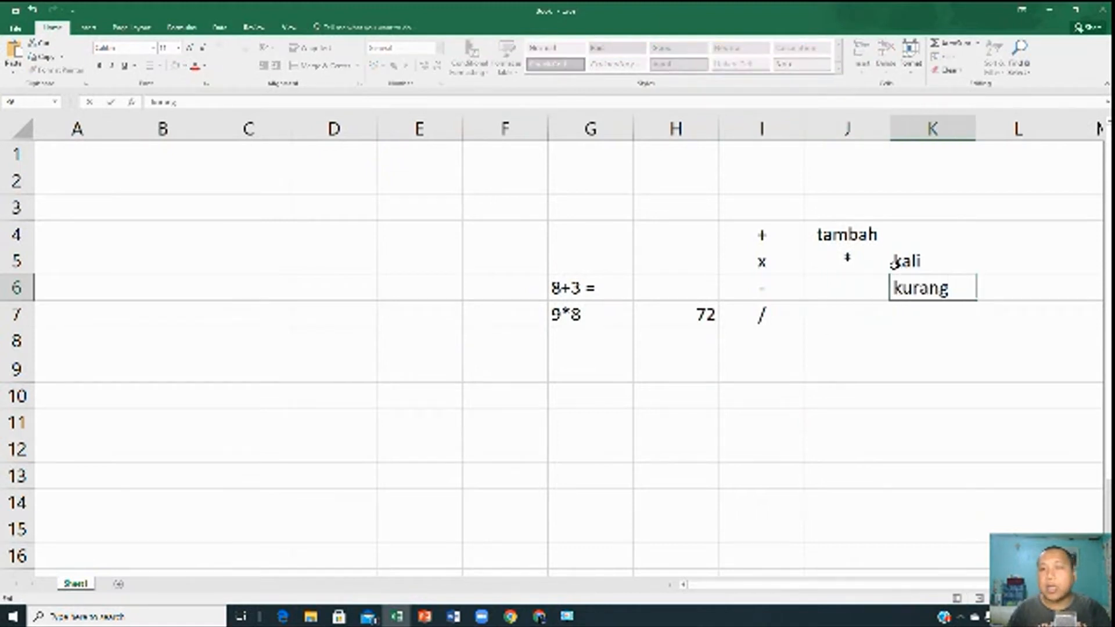
{"action": "key", "text": "Return"}
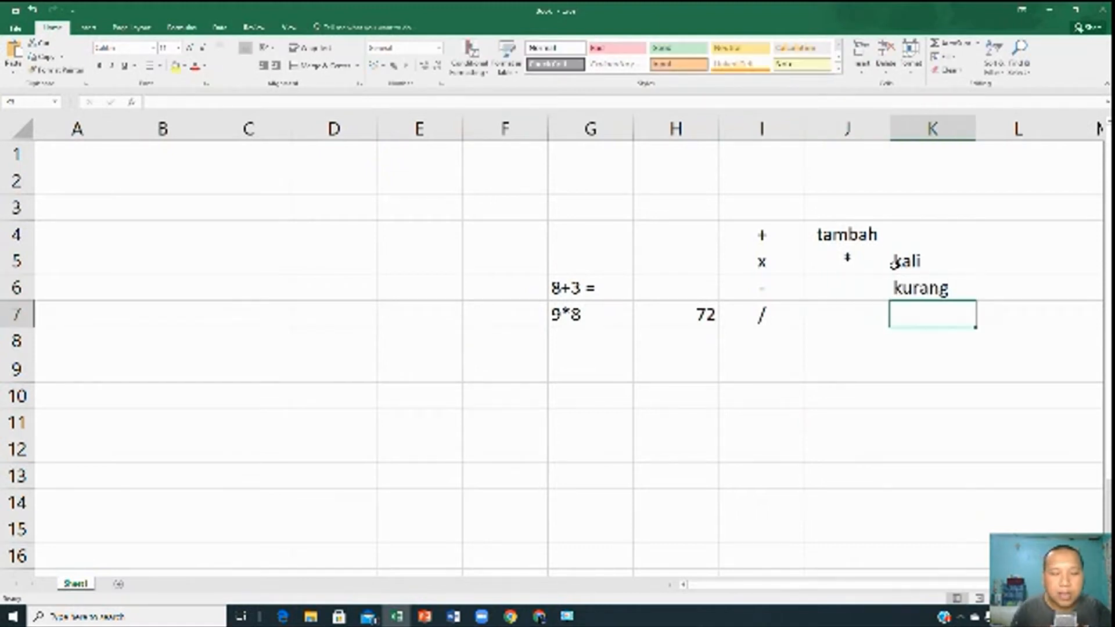
{"action": "type", "text": "bagi"}
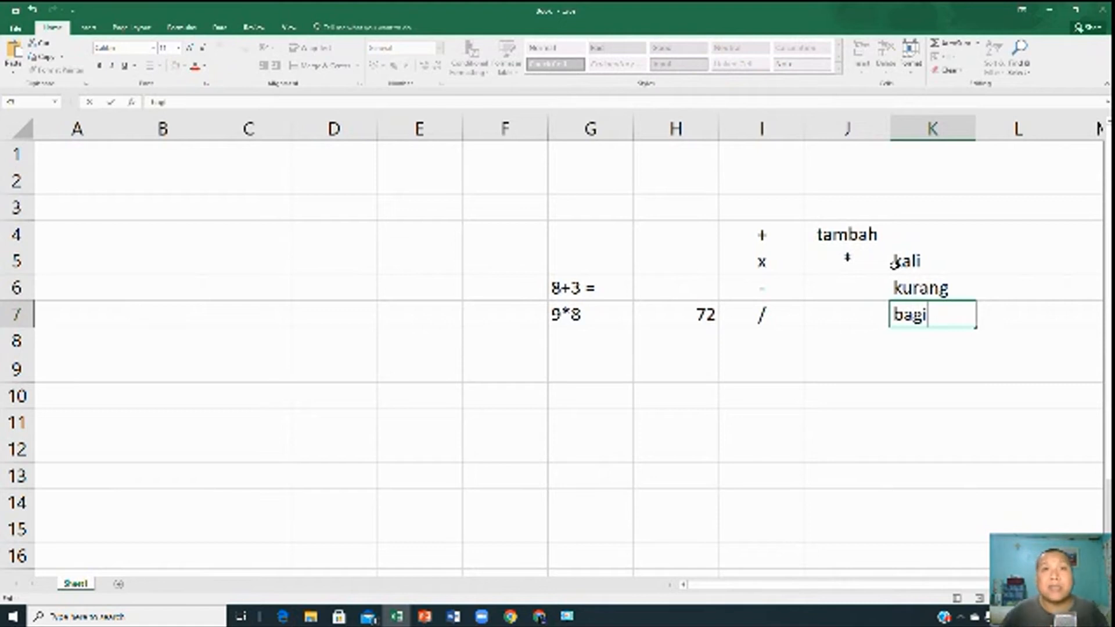
{"action": "left_click", "coordinate": [712, 365]}
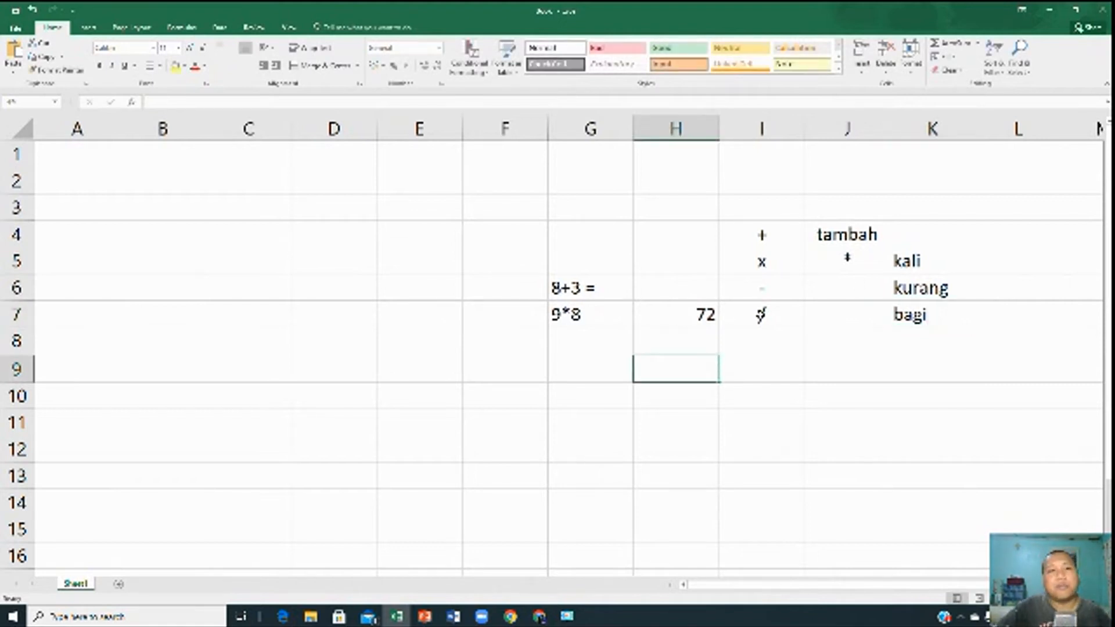
Enter the numbers 2 through 8 down column D, one per cell from D3 to D9
{"action": "left_click", "coordinate": [313, 215]}
{"action": "type", "text": "2"}
{"action": "key", "text": "Return"}
{"action": "type", "text": "3"}
{"action": "key", "text": "Return"}
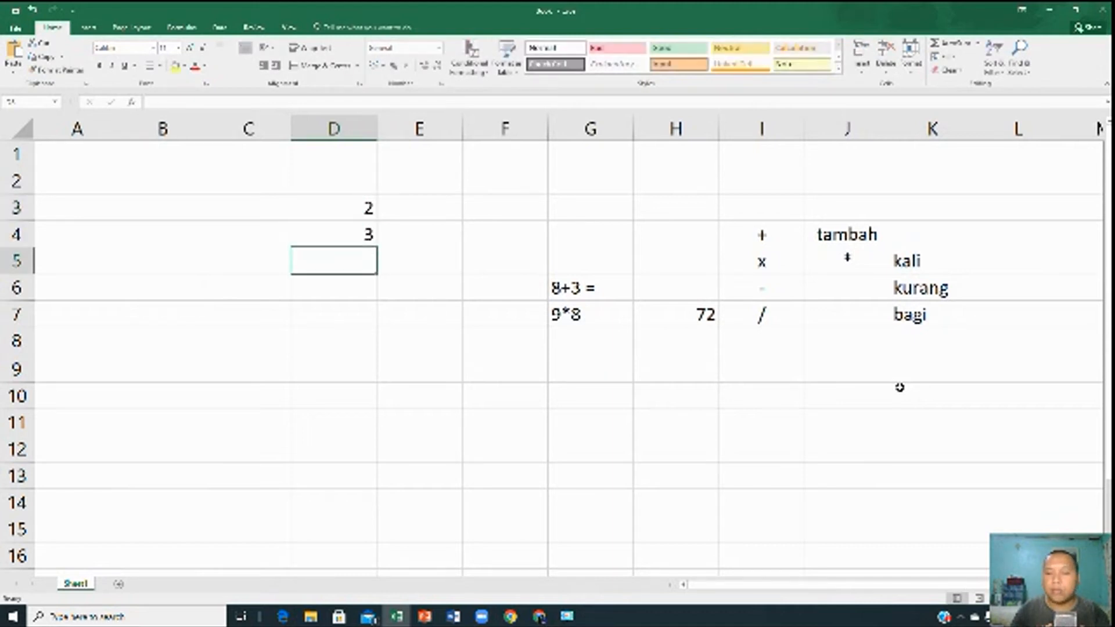
{"action": "type", "text": "4"}
{"action": "key", "text": "Return"}
{"action": "type", "text": "5"}
{"action": "key", "text": "Return"}
{"action": "type", "text": "6"}
{"action": "key", "text": "Return"}
{"action": "type", "text": "7"}
{"action": "key", "text": "Return"}
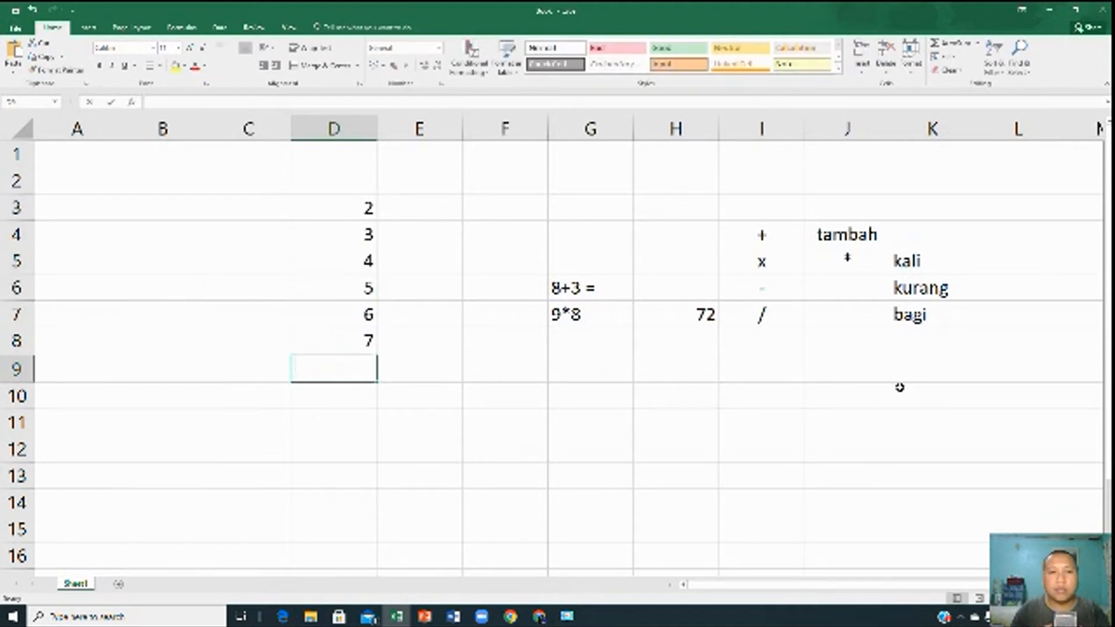
{"action": "type", "text": "8"}
{"action": "key", "text": "Return"}
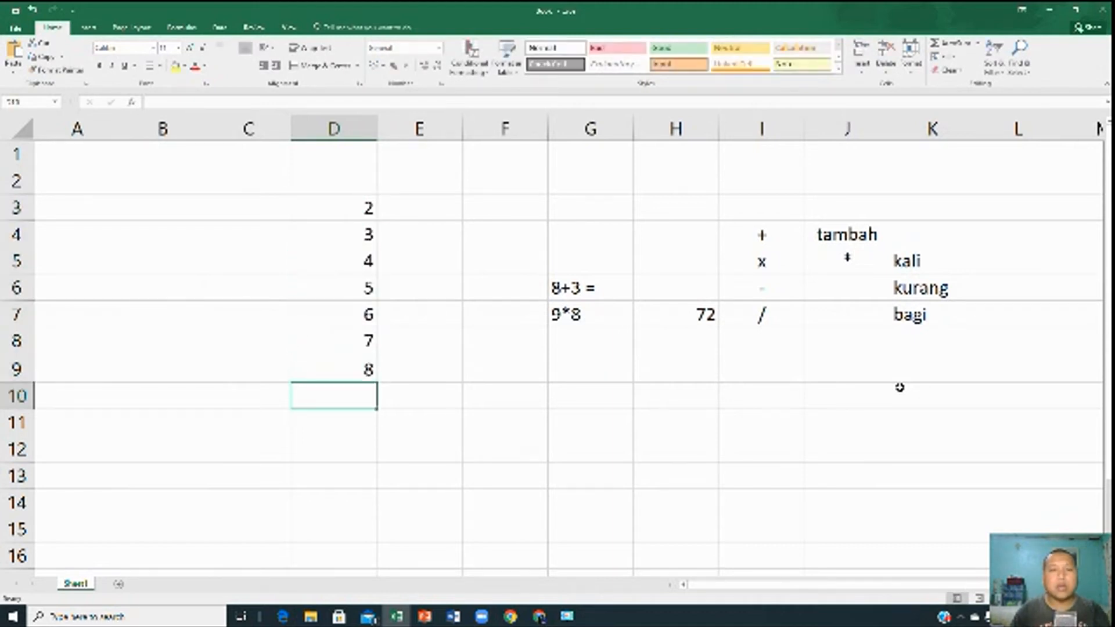
Examine the first and last cells of the number list and trace their addresses through the column and row headings
{"action": "left_click", "coordinate": [332, 203]}
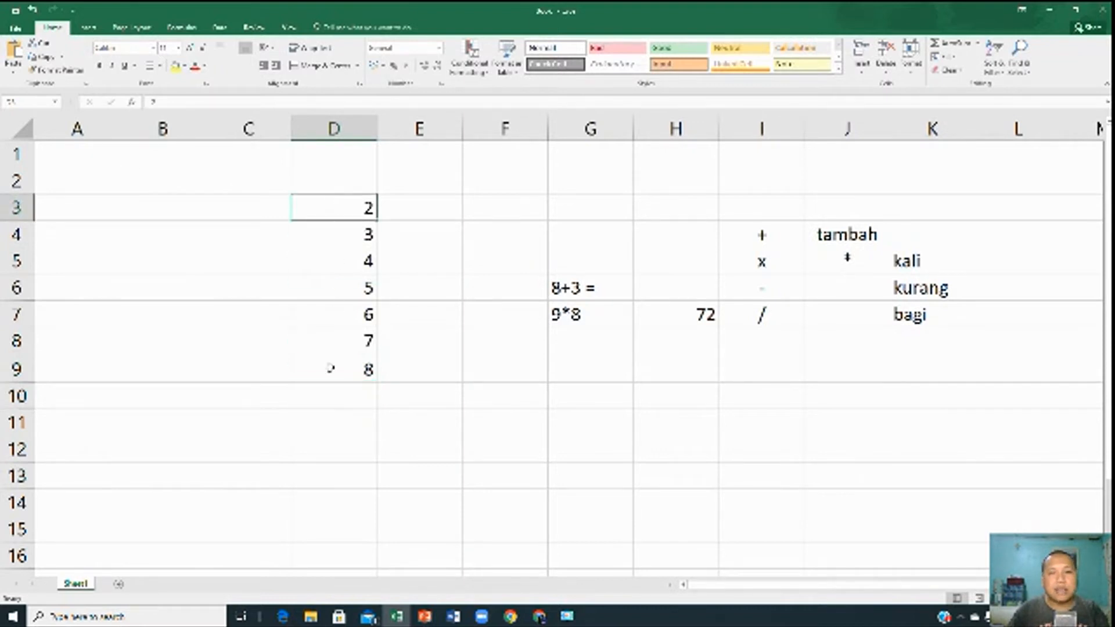
{"action": "left_click", "coordinate": [329, 370]}
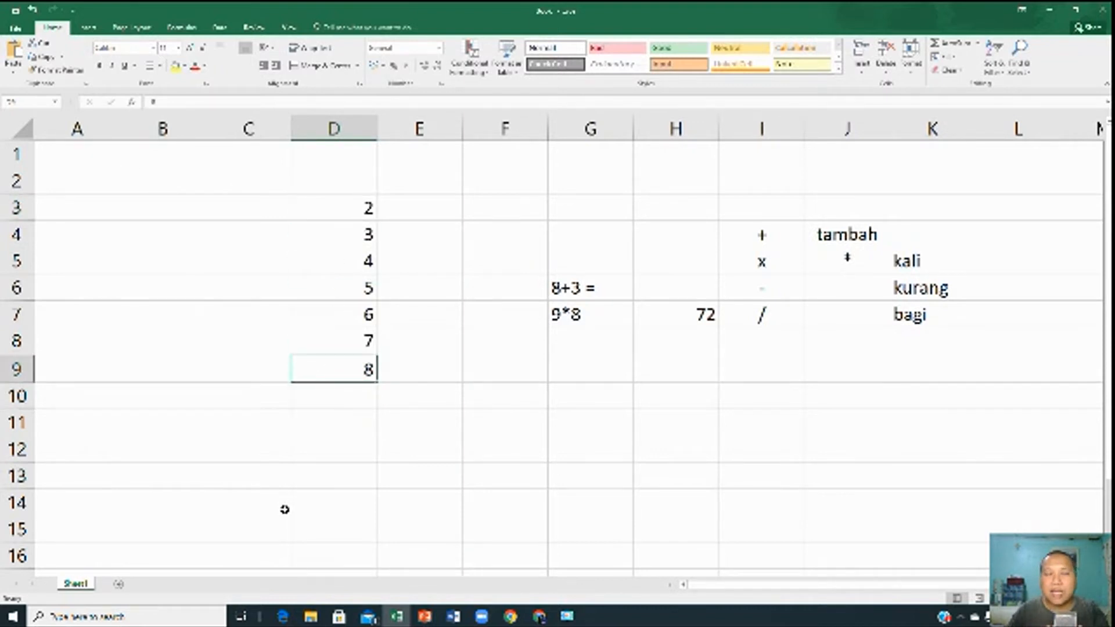
{"action": "left_click", "coordinate": [370, 204]}
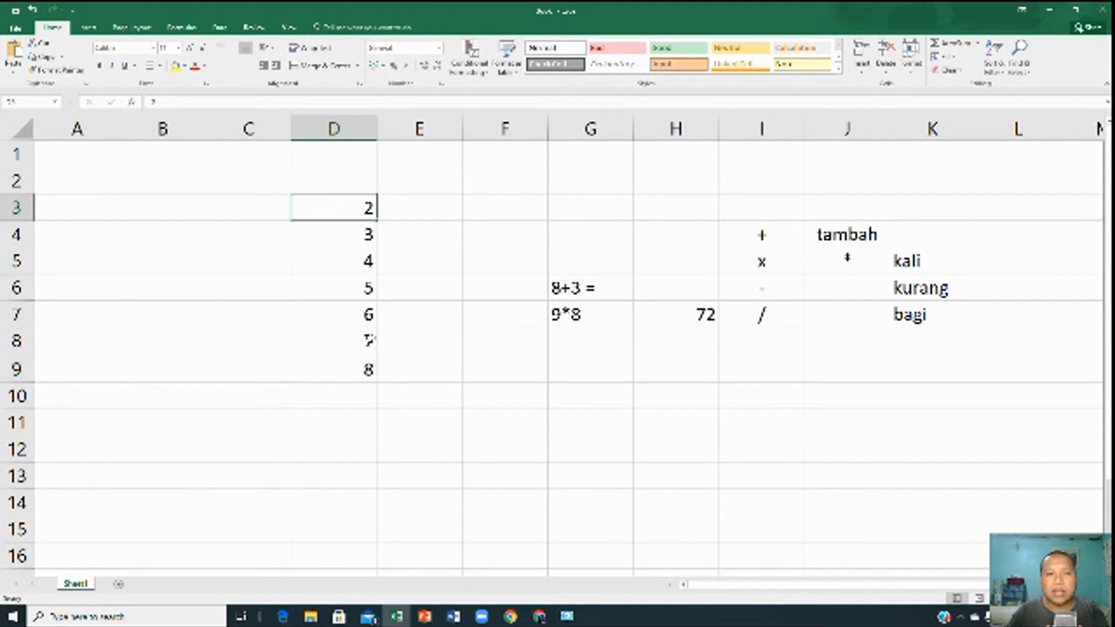
{"action": "left_click", "coordinate": [356, 369]}
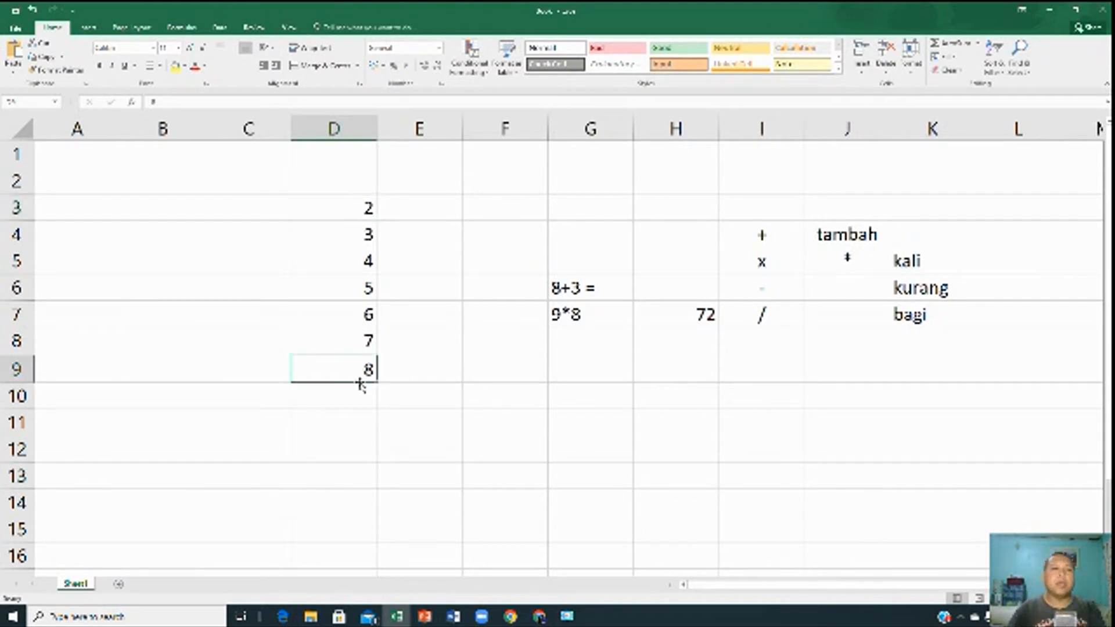
{"action": "left_click", "coordinate": [351, 397]}
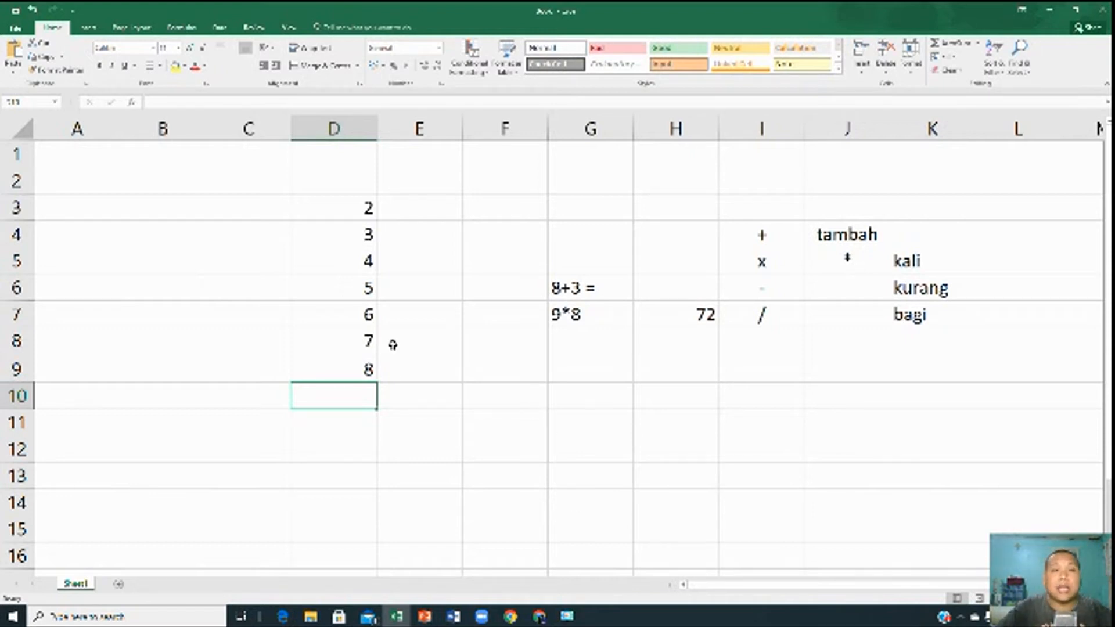
{"action": "left_click", "coordinate": [338, 204]}
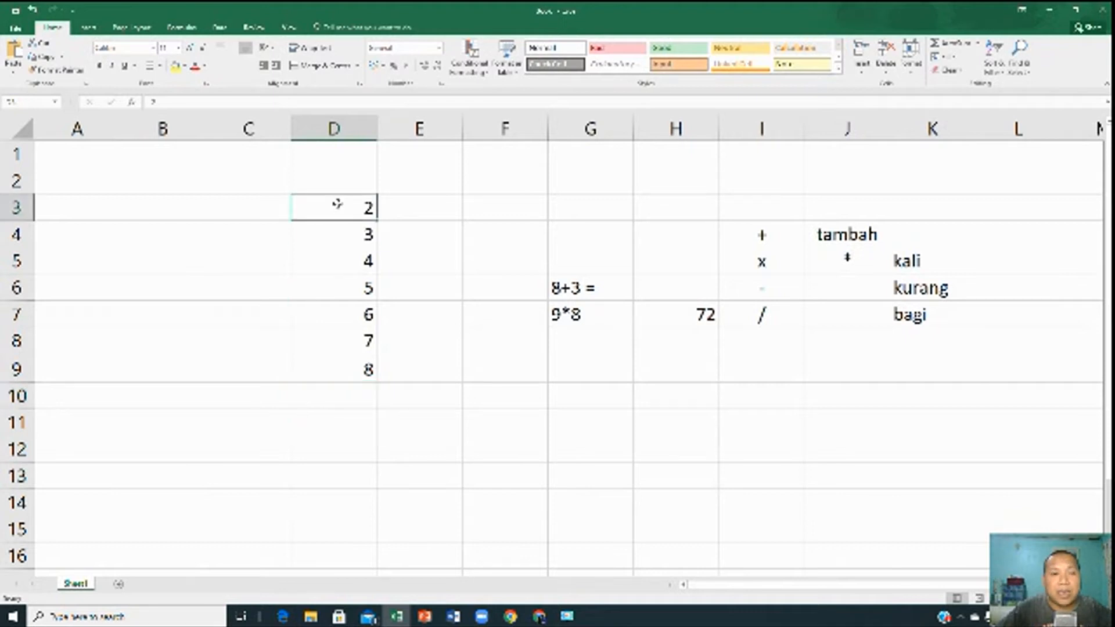
{"action": "left_click", "coordinate": [336, 129]}
{"action": "left_click", "coordinate": [345, 206]}
{"action": "left_click", "coordinate": [16, 207]}
{"action": "left_click", "coordinate": [334, 128]}
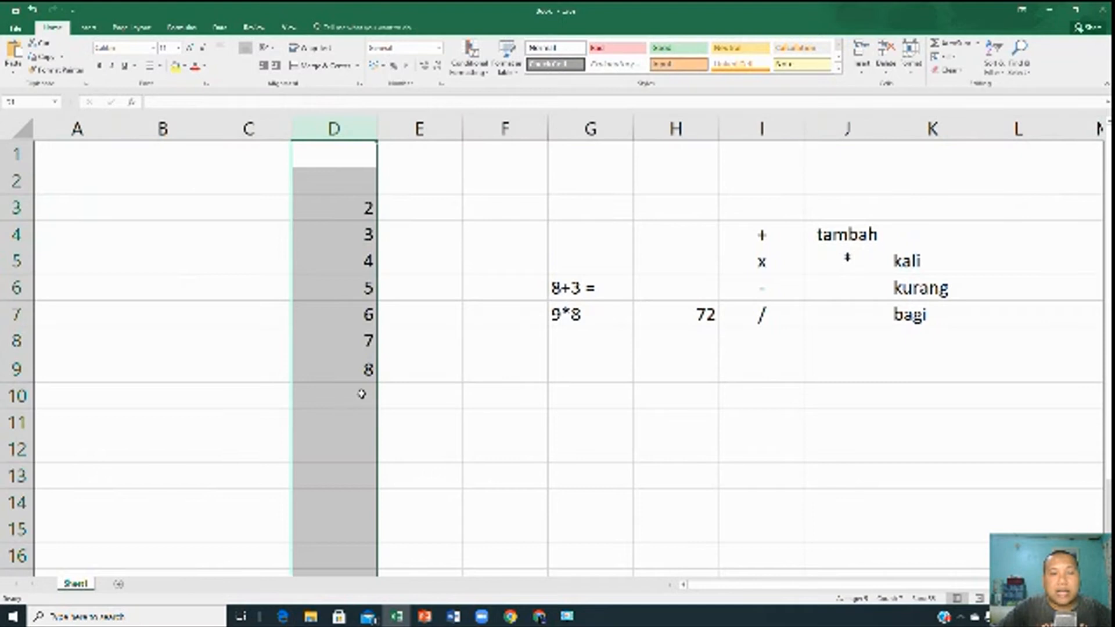
{"action": "left_click", "coordinate": [370, 374]}
{"action": "left_click", "coordinate": [331, 130]}
{"action": "left_click", "coordinate": [338, 366]}
{"action": "left_click", "coordinate": [16, 370]}
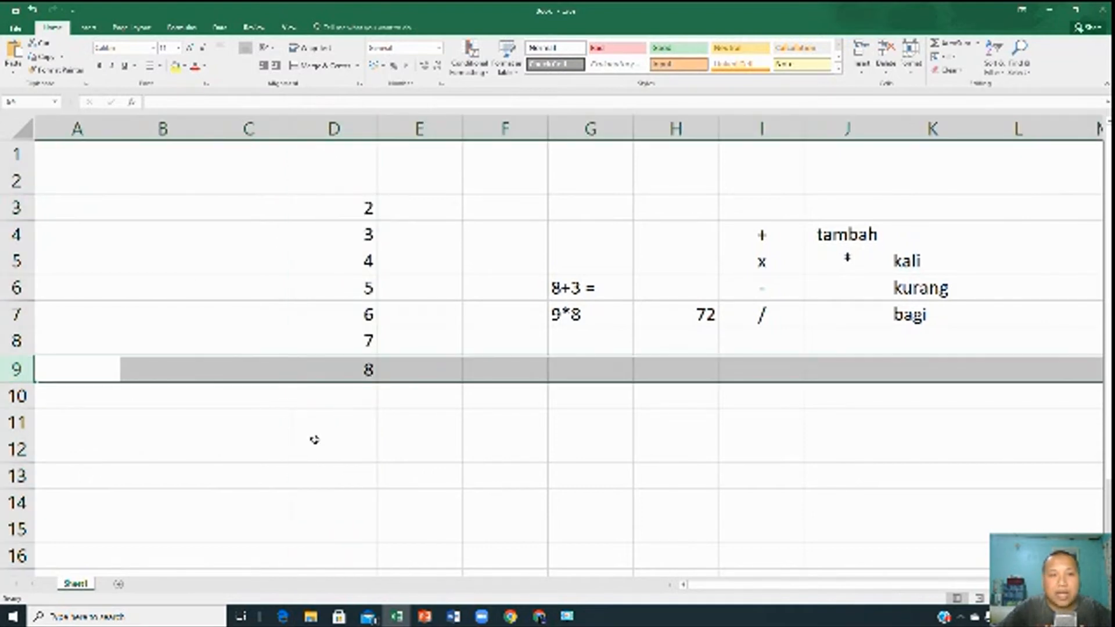
Total the numbers in cell D10 with a SUM formula over the range D3:D9
{"action": "left_click", "coordinate": [311, 407]}
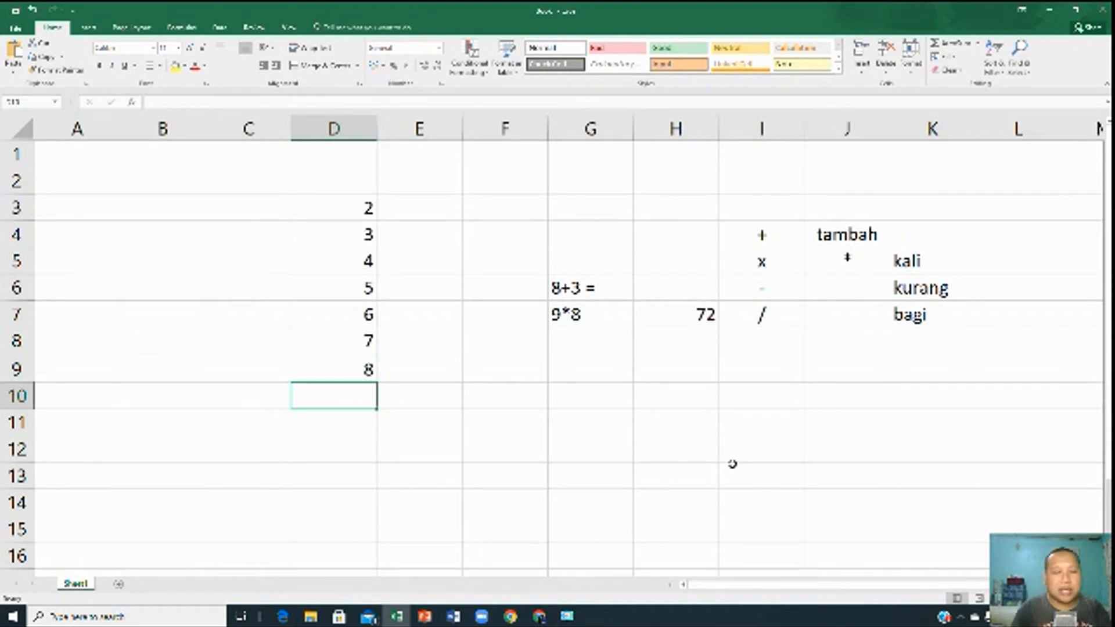
{"action": "type", "text": "=sum("}
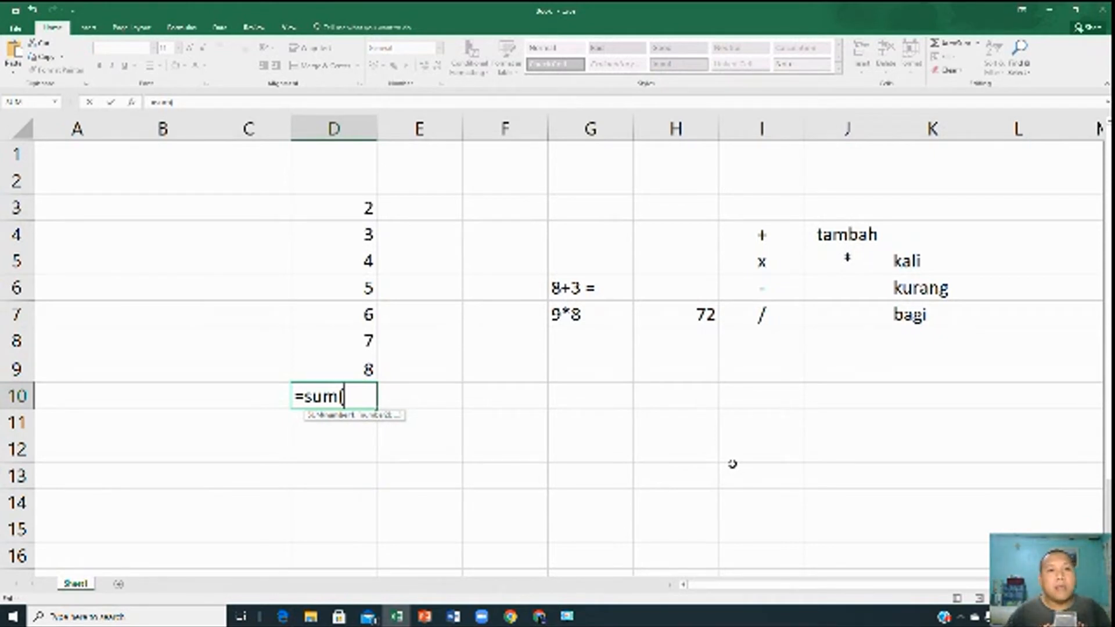
{"action": "left_click_drag", "start_coordinate": [308, 215], "coordinate": [321, 363]}
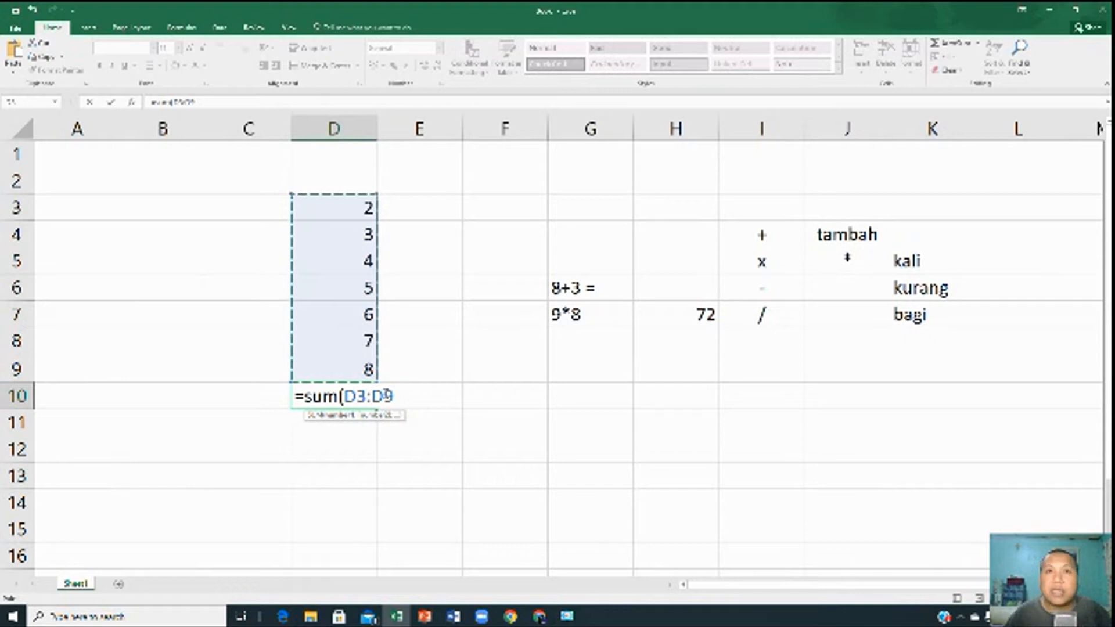
{"action": "type", "text": ")"}
{"action": "key", "text": "Return"}
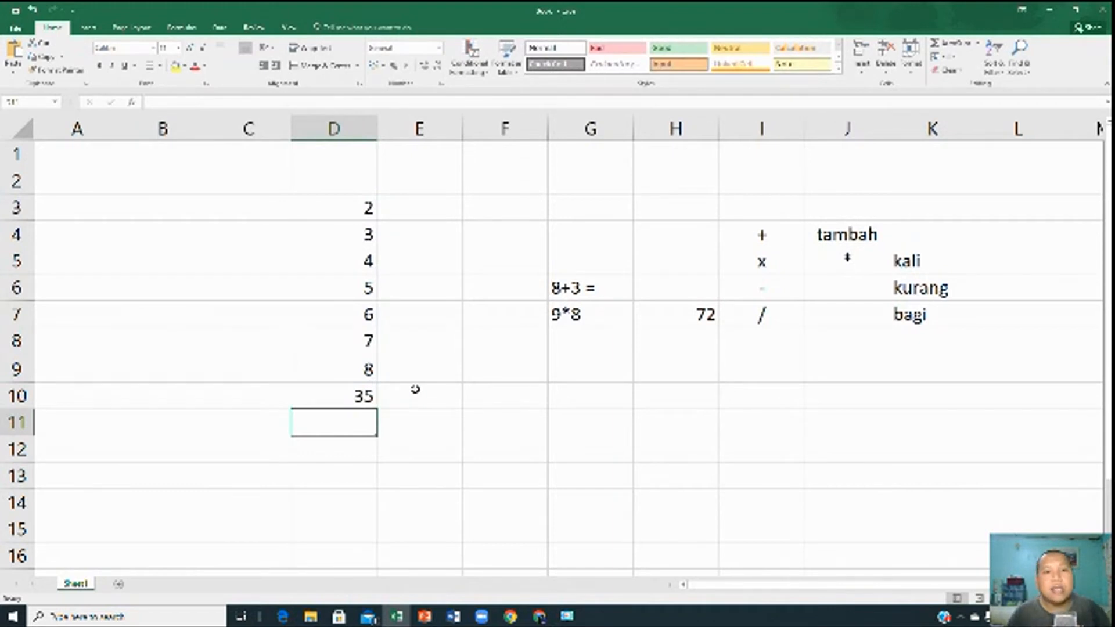
Replace the total in cell D10 with a manual addition formula, =D3+D4+D5+D6+D7+D8+D9
{"action": "key", "text": "Up"}
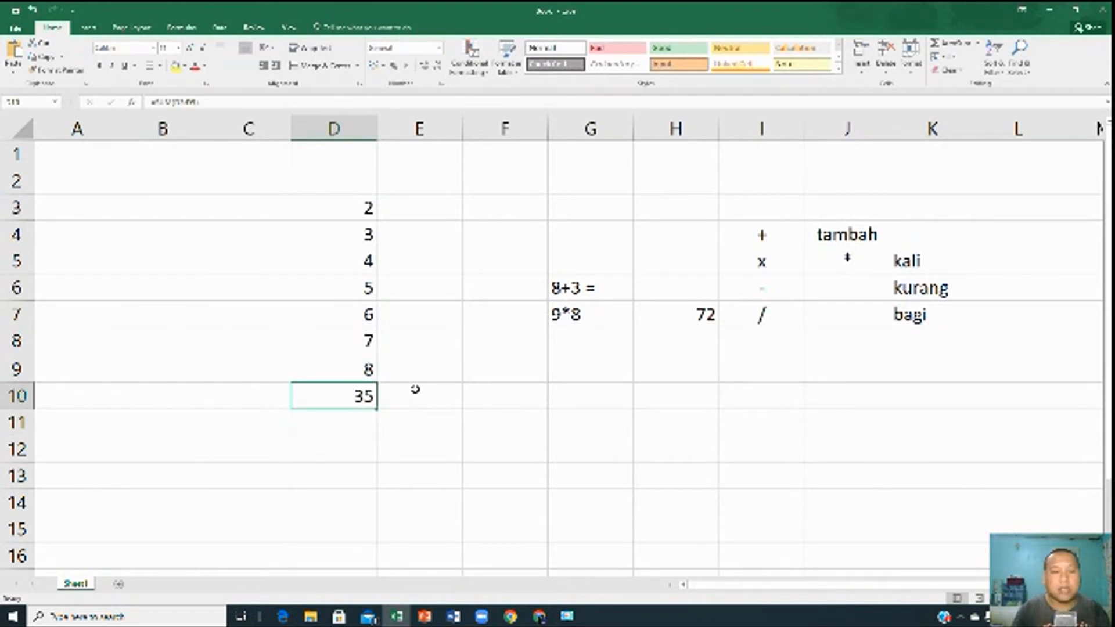
{"action": "type", "text": "="}
{"action": "left_click", "coordinate": [331, 207]}
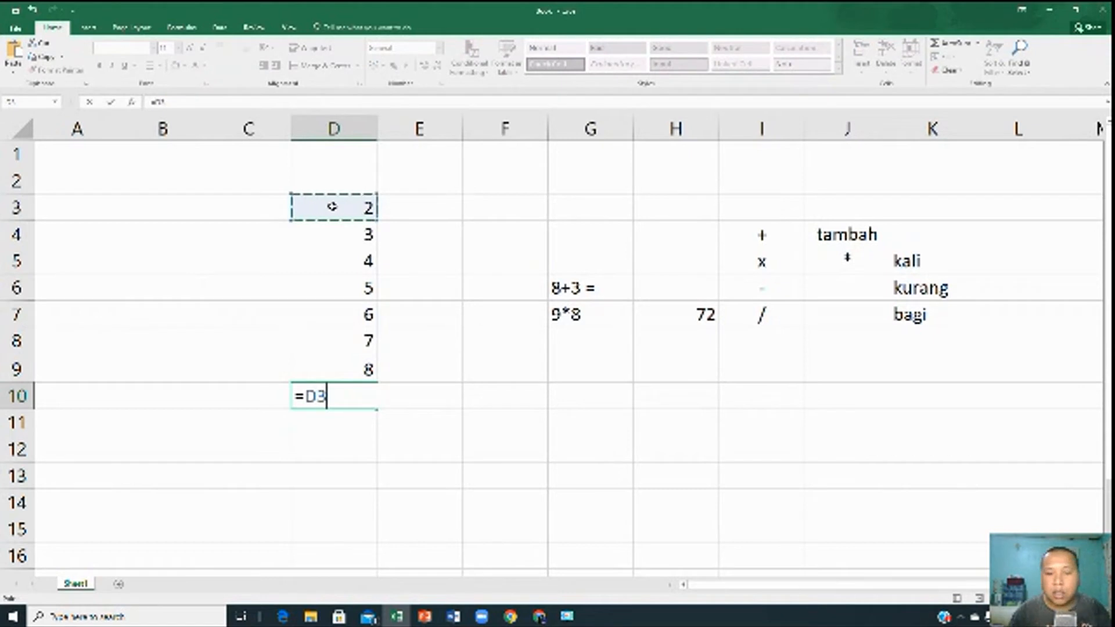
{"action": "type", "text": "+"}
{"action": "left_click", "coordinate": [332, 227]}
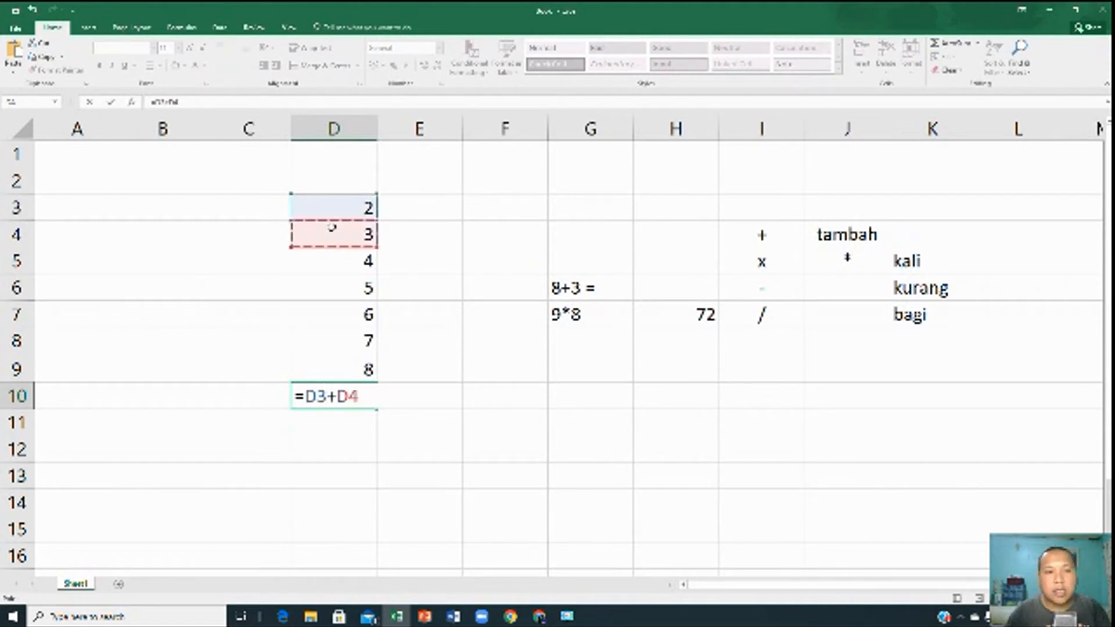
{"action": "type", "text": "+"}
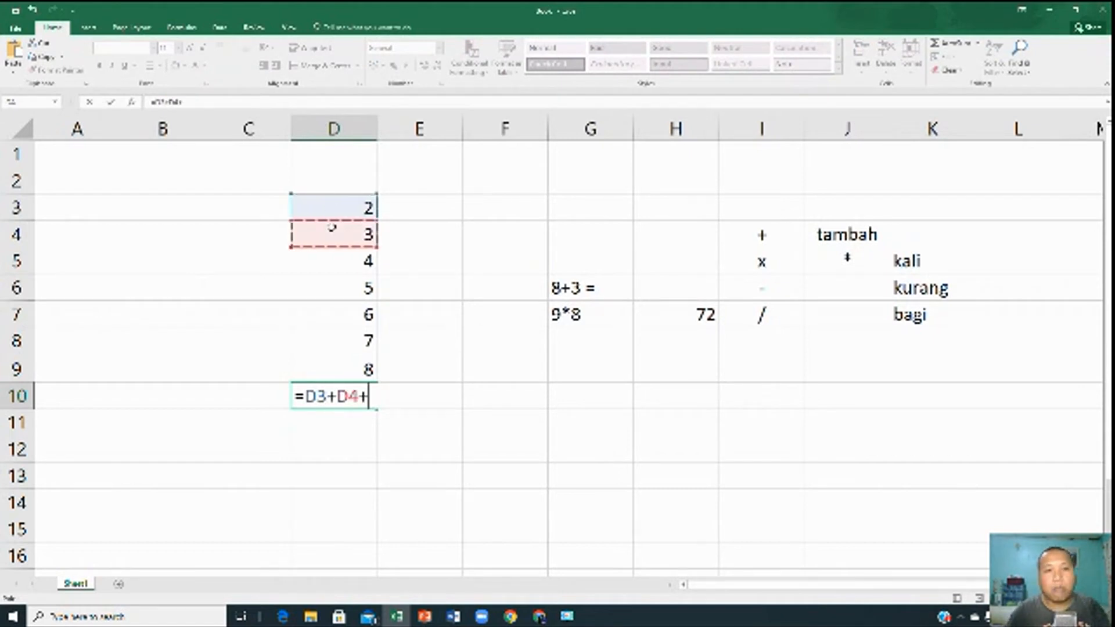
{"action": "left_click", "coordinate": [349, 256]}
{"action": "type", "text": "+"}
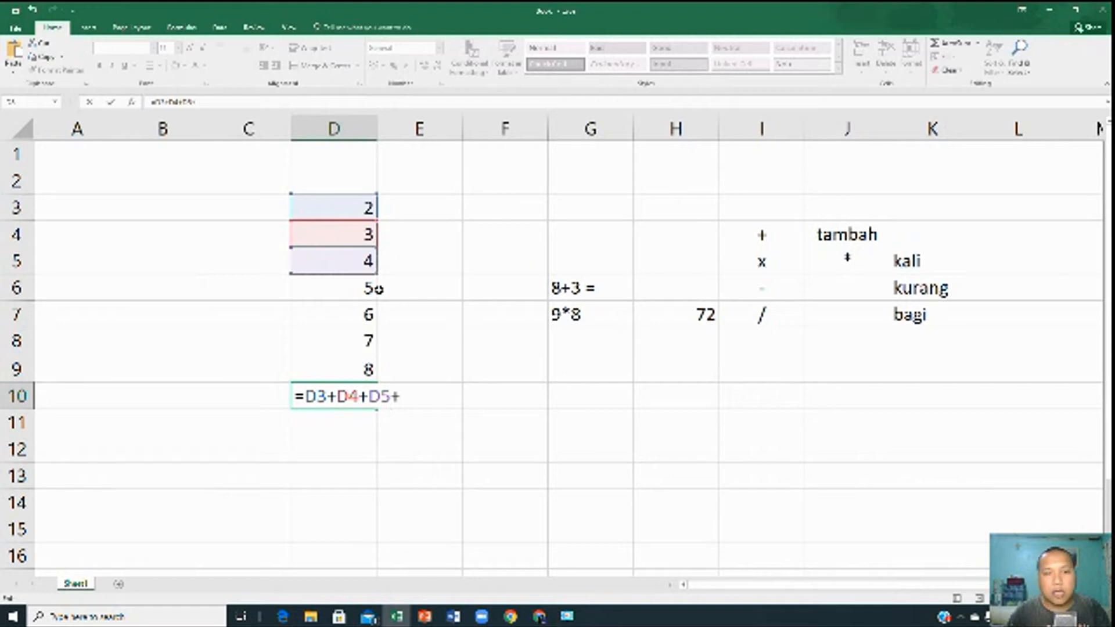
{"action": "left_click", "coordinate": [365, 287]}
{"action": "type", "text": "+"}
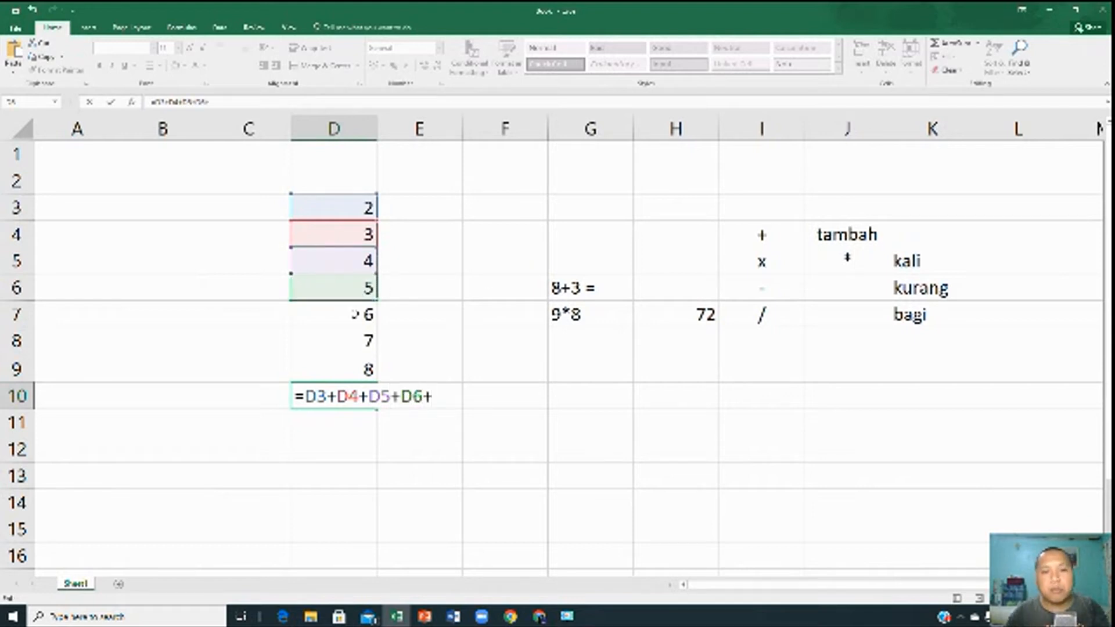
{"action": "left_click", "coordinate": [352, 315]}
{"action": "type", "text": "+"}
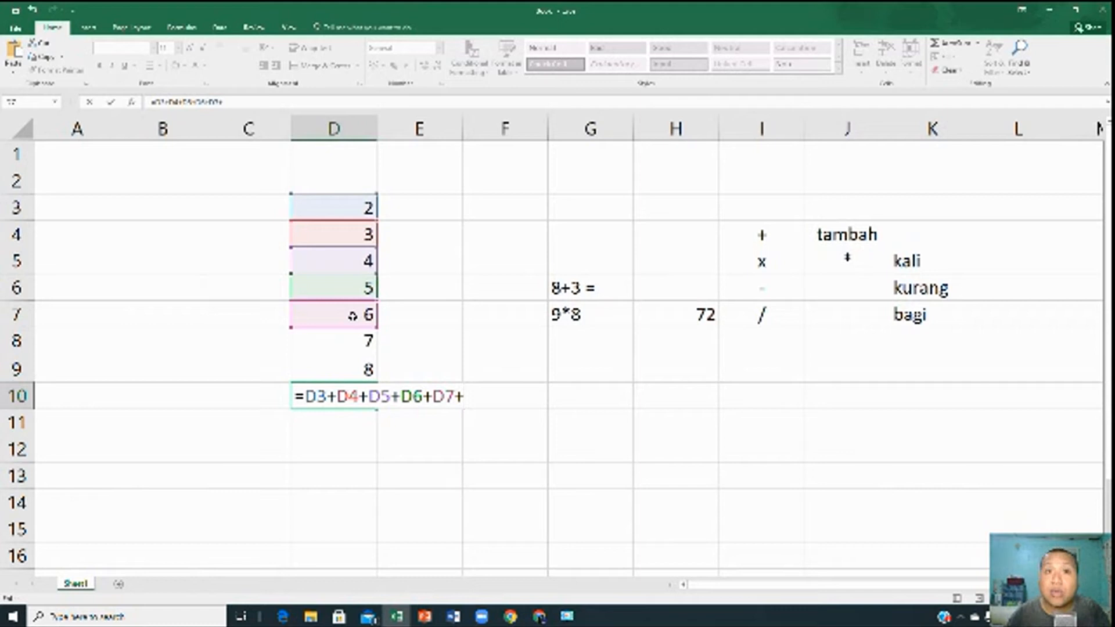
{"action": "left_click", "coordinate": [340, 337]}
{"action": "type", "text": "+"}
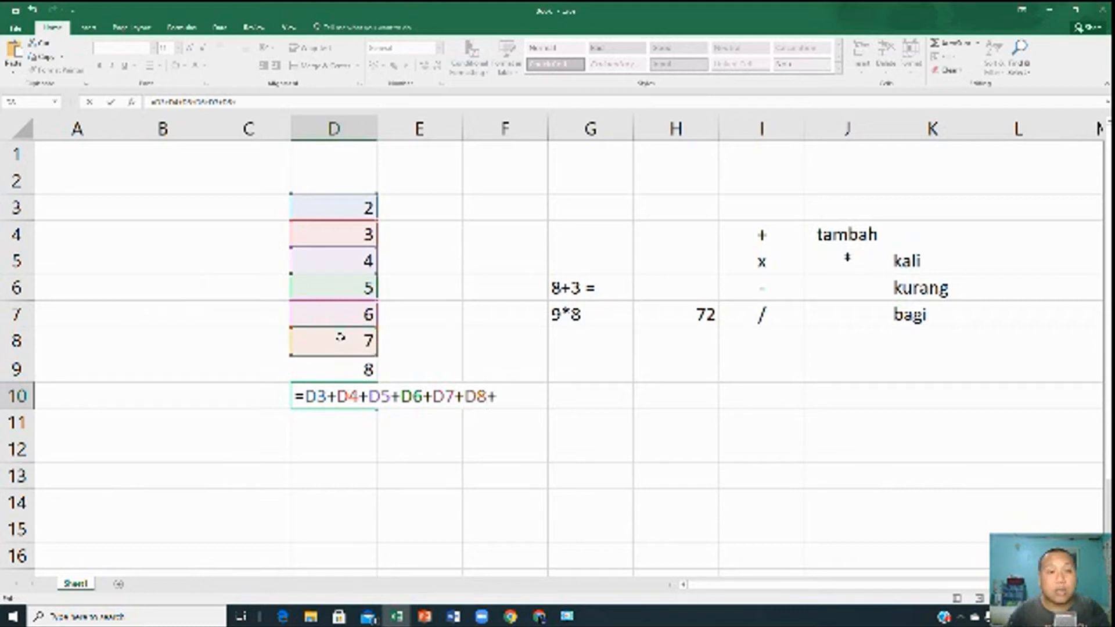
{"action": "left_click", "coordinate": [355, 367]}
{"action": "type", "text": "+"}
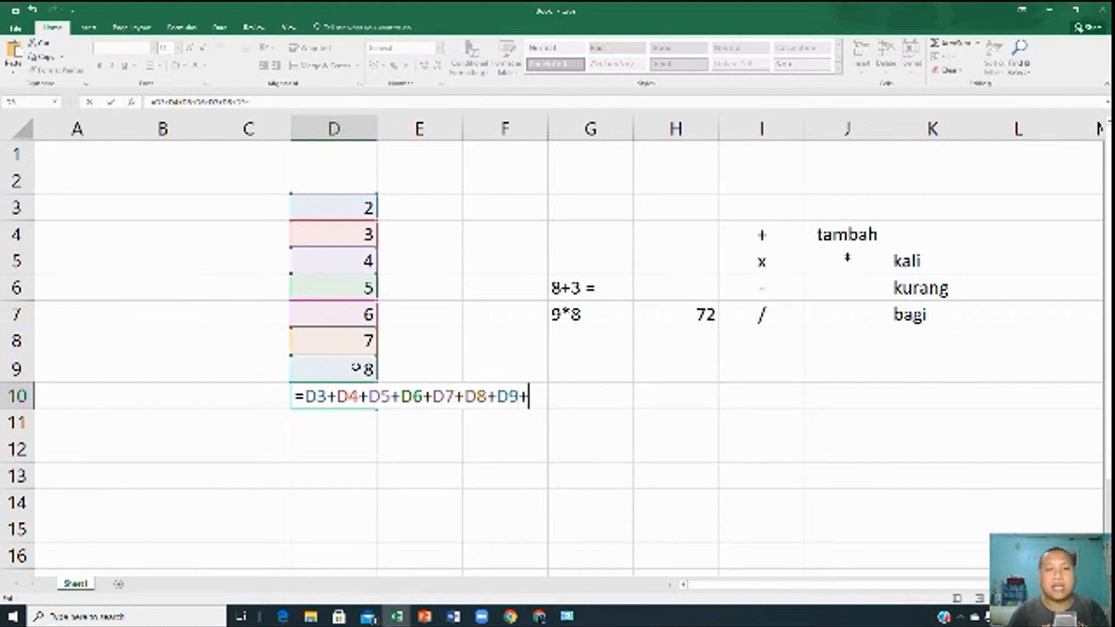
{"action": "key", "text": "Return"}
{"action": "key", "text": "Return"}
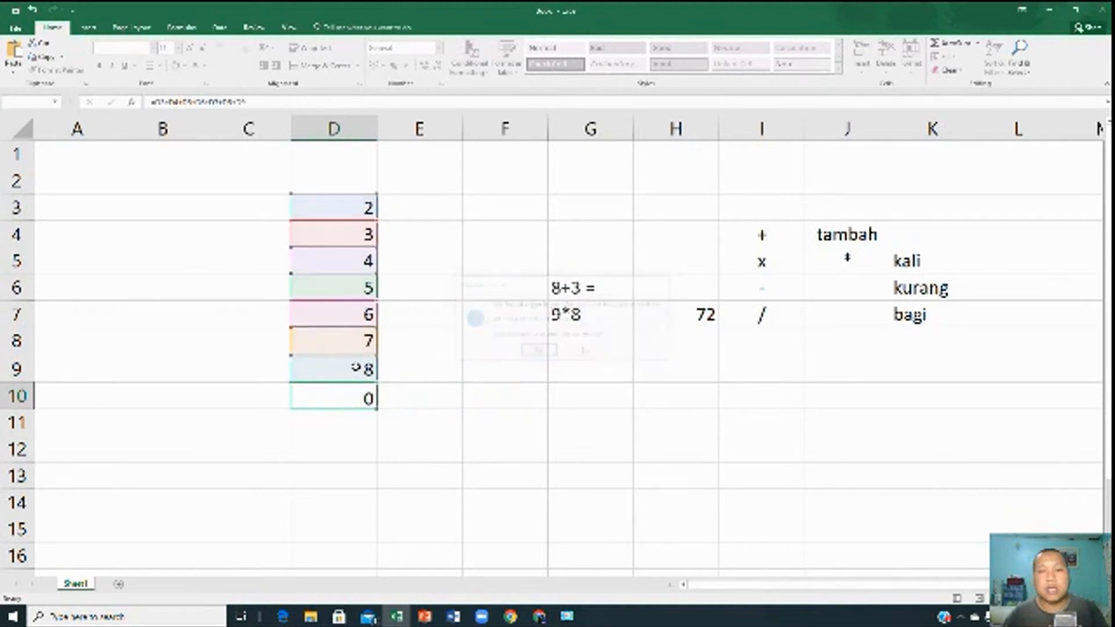
{"action": "left_click", "coordinate": [365, 397]}
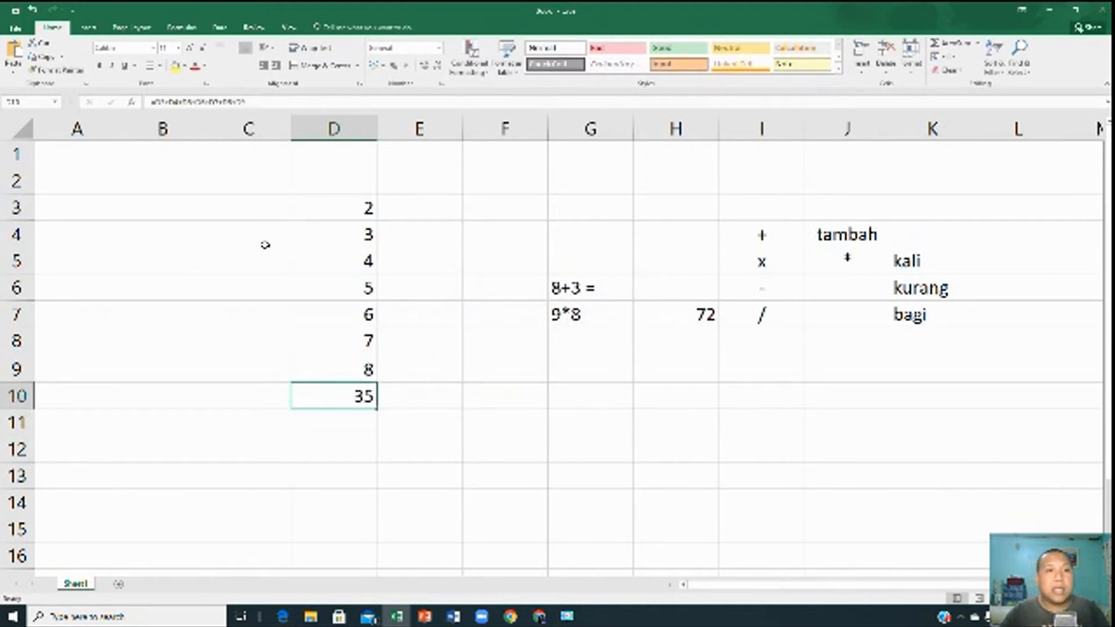
Total the range D3:D9 with a SUM formula in cell D11 and compare it with the manual addition in D10
{"action": "left_click", "coordinate": [363, 423]}
{"action": "type", "text": "=sum("}
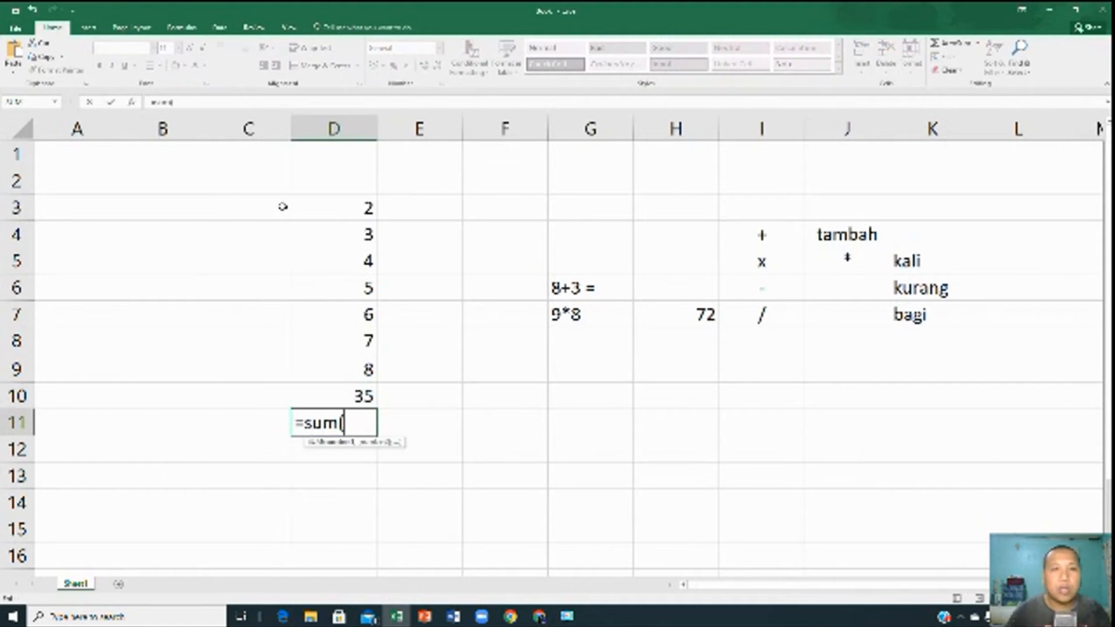
{"action": "left_click_drag", "start_coordinate": [308, 206], "coordinate": [343, 361]}
{"action": "key", "text": "Return"}
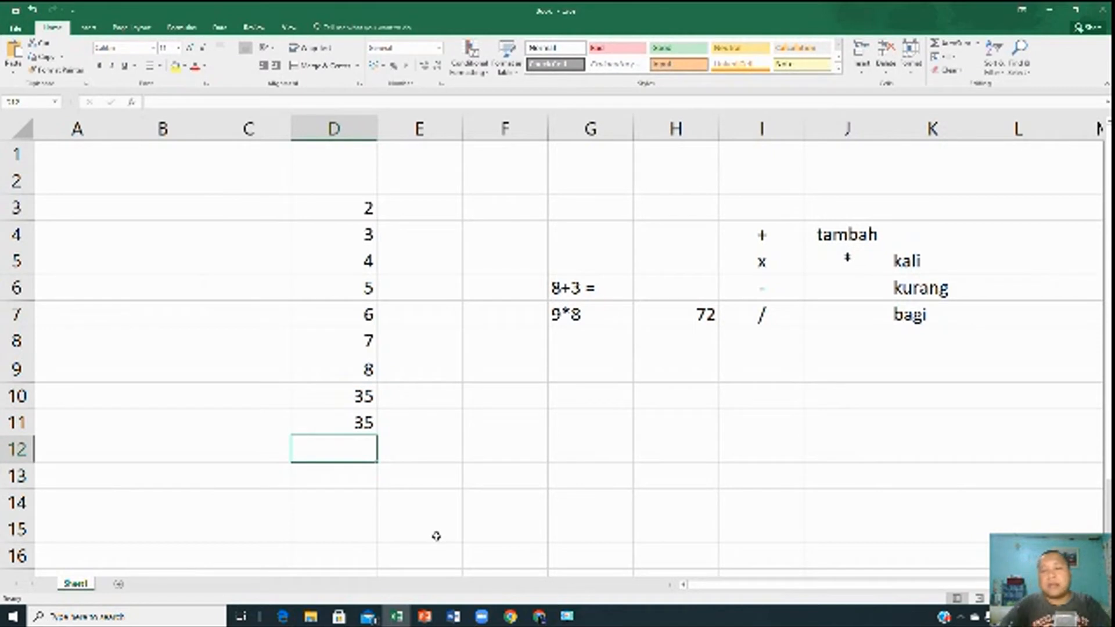
{"action": "left_click", "coordinate": [361, 405]}
{"action": "left_click", "coordinate": [363, 422]}
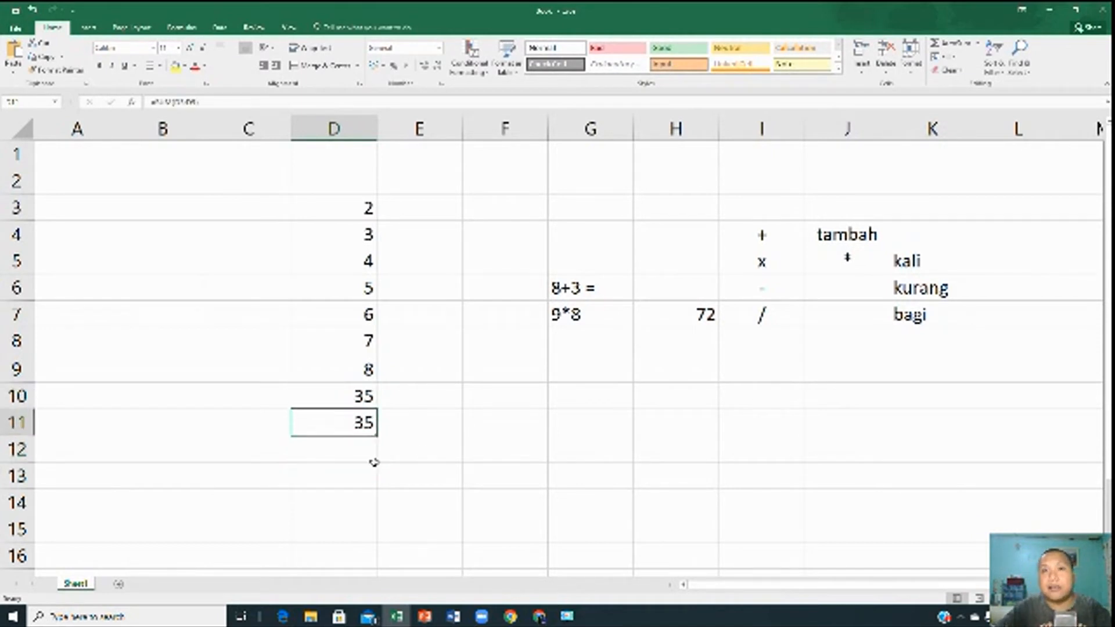
Clear the number list and both totals from cells D3:D11
{"action": "left_click", "coordinate": [392, 425]}
{"action": "left_click_drag", "start_coordinate": [363, 208], "coordinate": [364, 427]}
{"action": "key", "text": "Delete"}
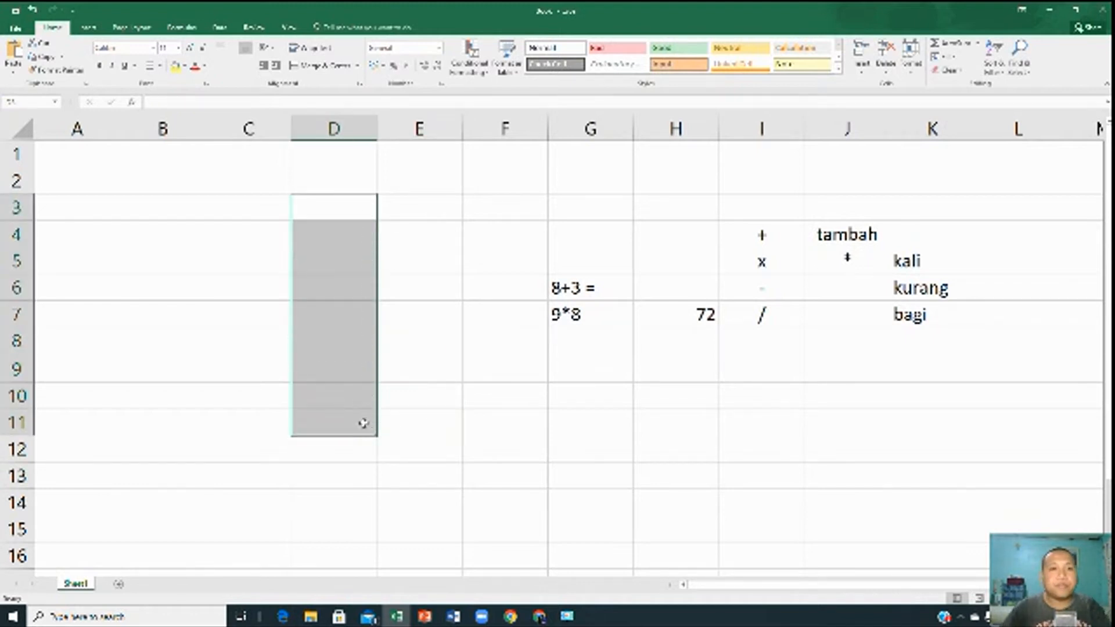
{"action": "left_click", "coordinate": [363, 424]}
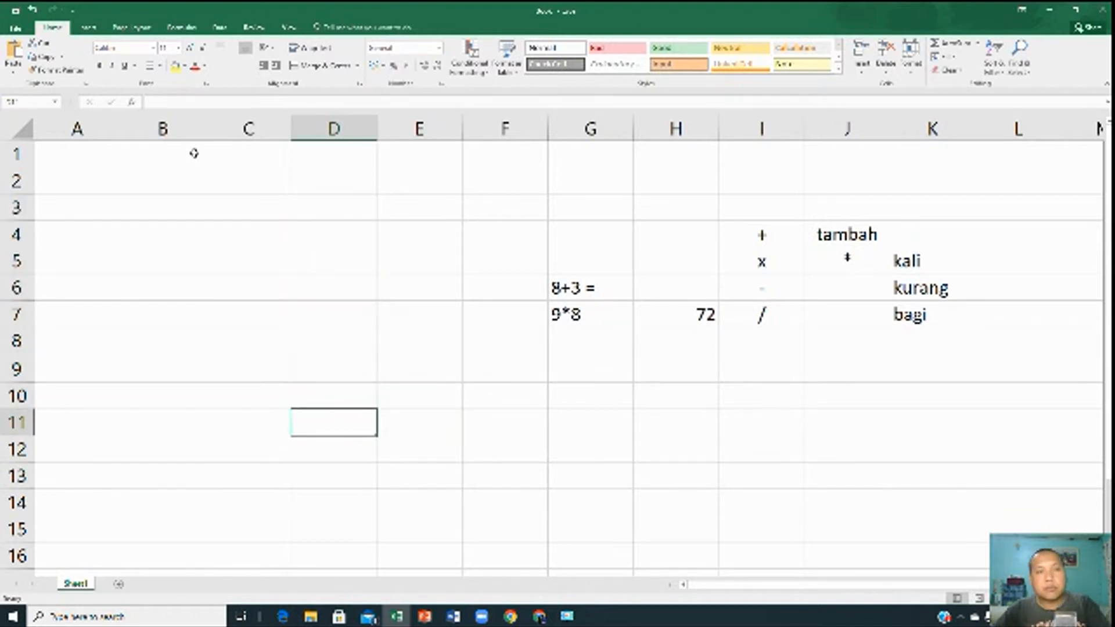
{"action": "left_click", "coordinate": [605, 285]}
{"action": "left_click", "coordinate": [689, 288]}
{"action": "left_click", "coordinate": [572, 289]}
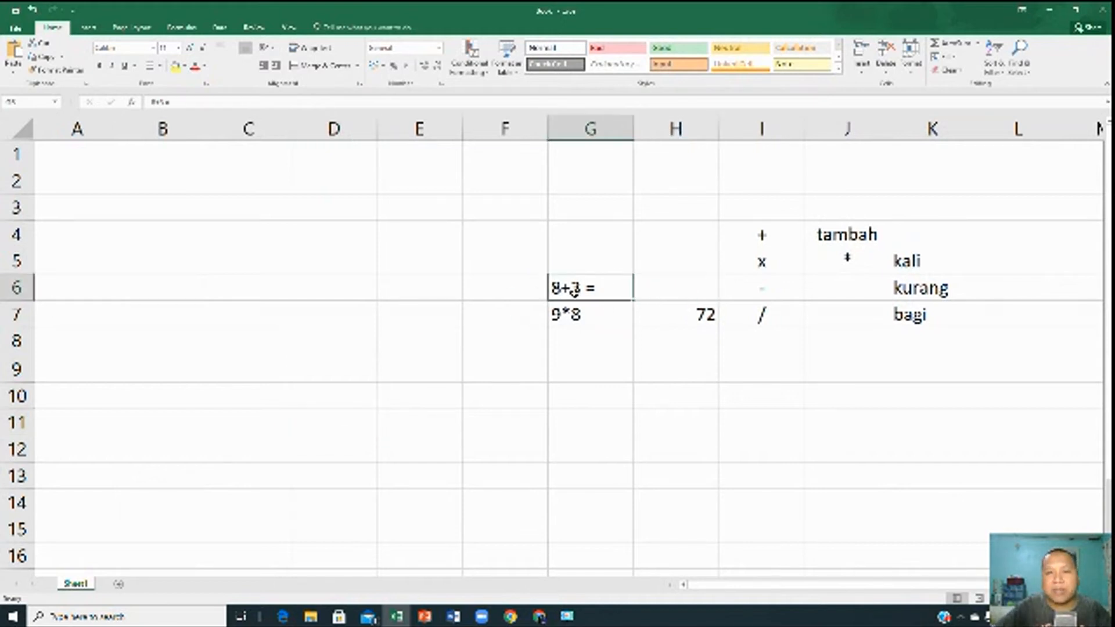
{"action": "left_click", "coordinate": [577, 316]}
{"action": "left_click", "coordinate": [660, 316]}
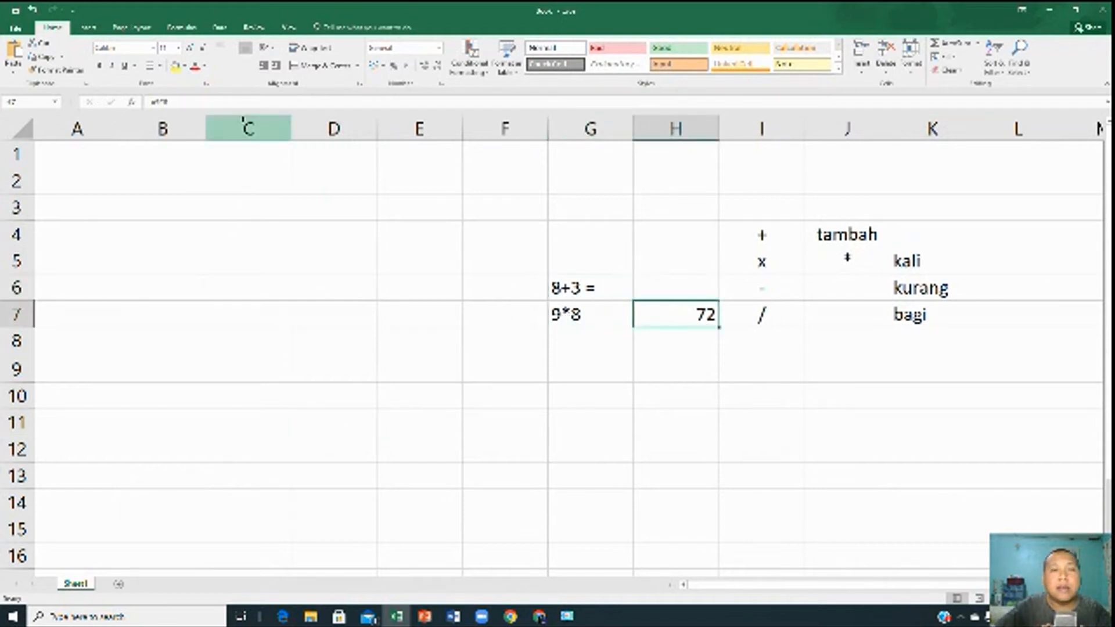
Enter the number 7 in cell C2 and 6 in cell D2
{"action": "left_click", "coordinate": [259, 180]}
{"action": "type", "text": "7"}
{"action": "key", "text": "Tab"}
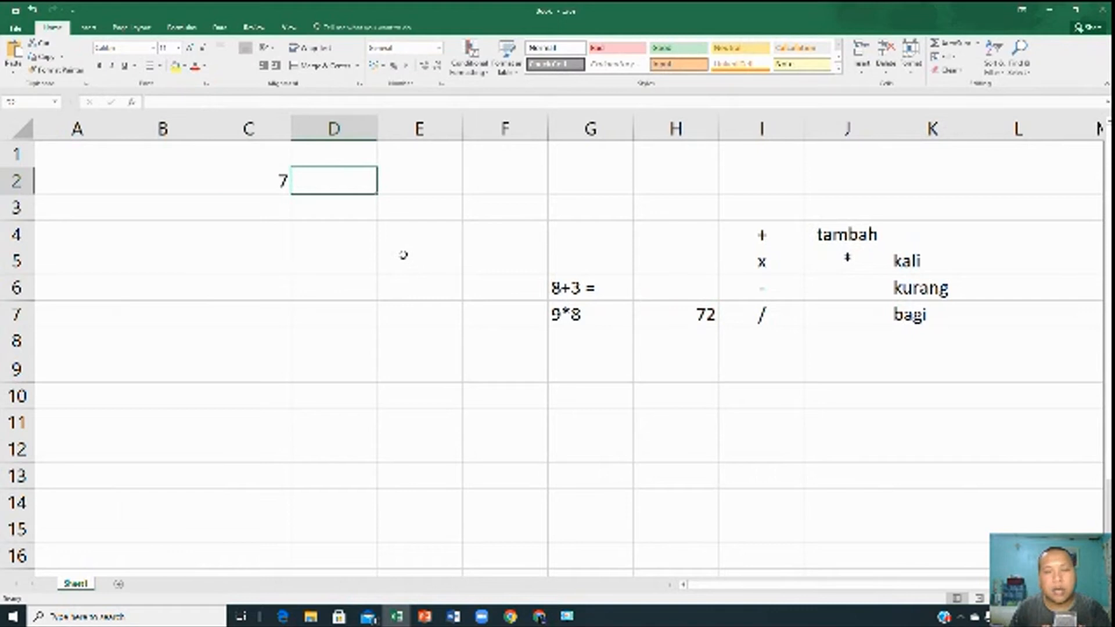
{"action": "type", "text": "6"}
{"action": "key", "text": "Tab"}
{"action": "type", "text": "="}
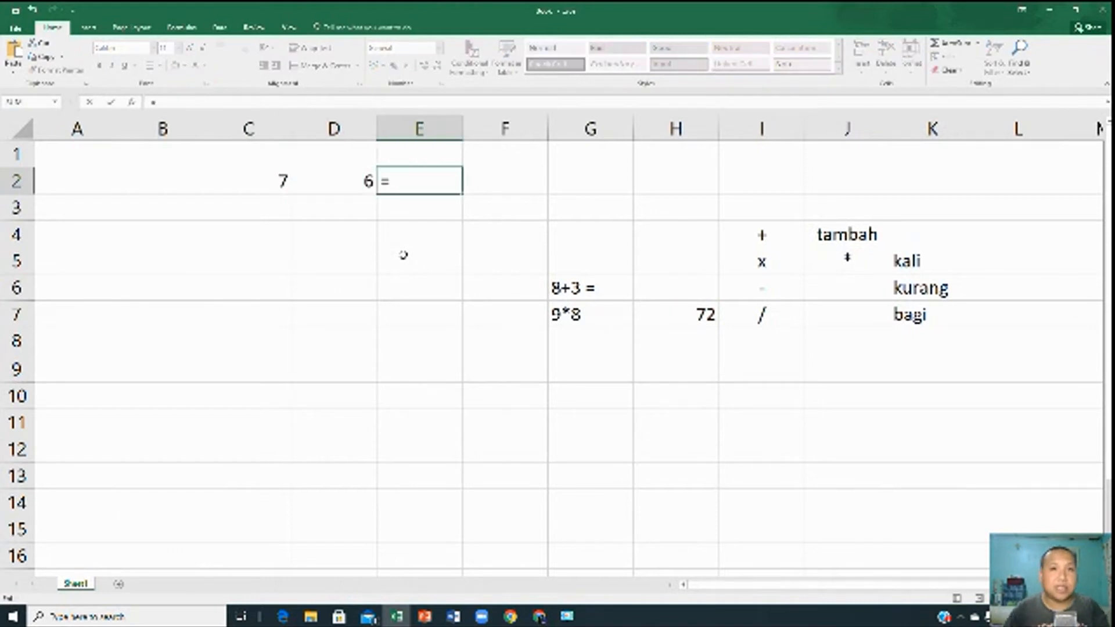
{"action": "left_click", "coordinate": [271, 180]}
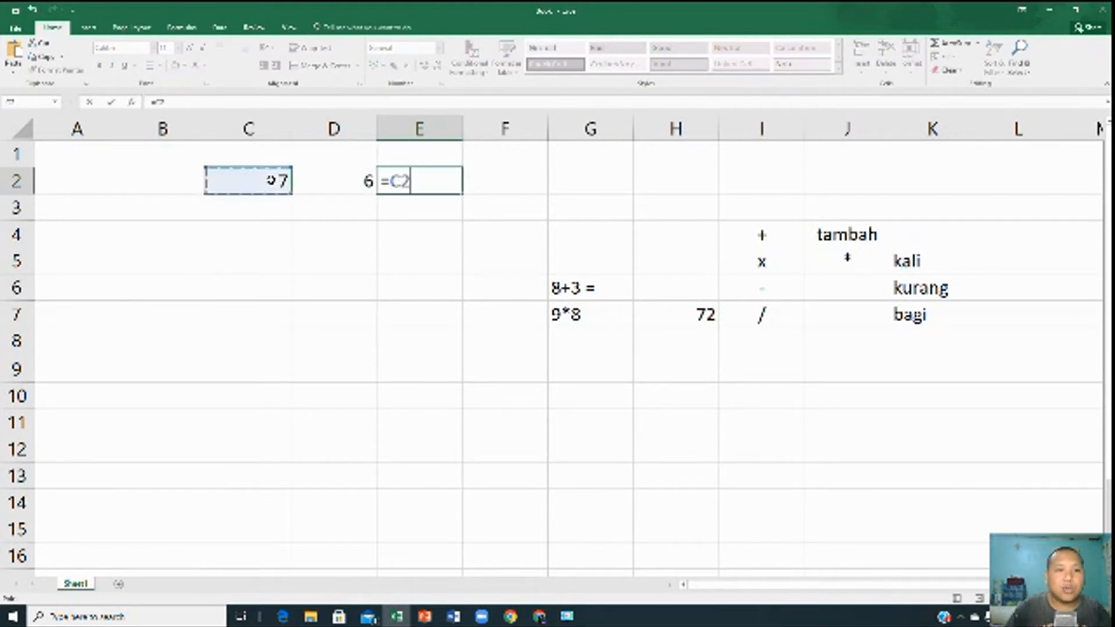
{"action": "left_click", "coordinate": [339, 180]}
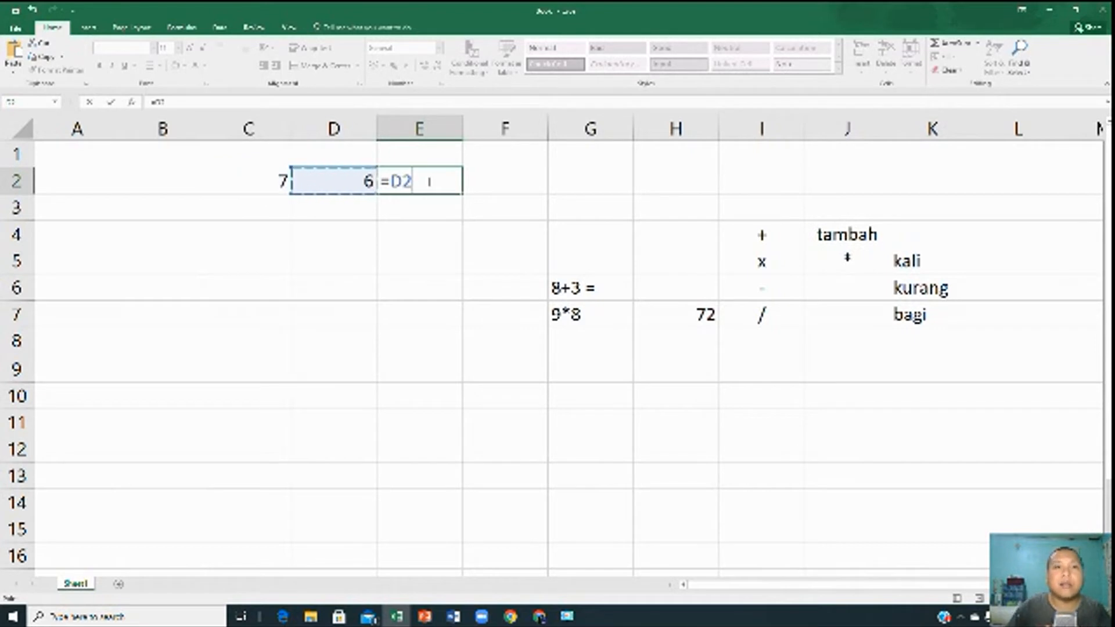
{"action": "key", "text": "BackSpace"}
{"action": "key", "text": "BackSpace"}
{"action": "key", "text": "BackSpace"}
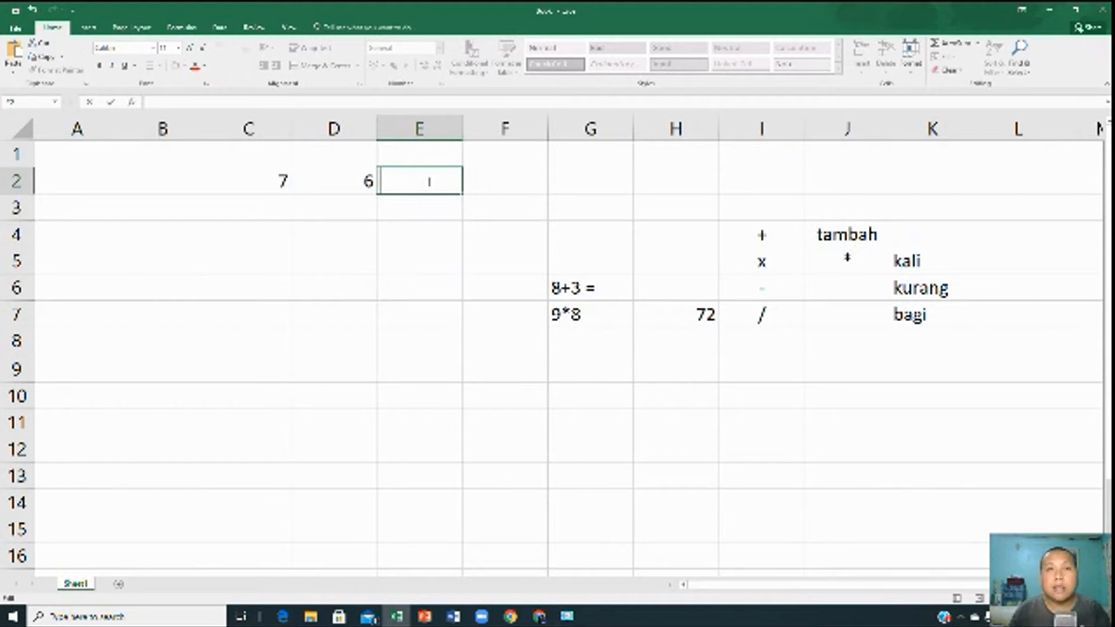
Multiply the two numbers in cell E2 with the cell-reference formula =C2*D2
{"action": "type", "text": "="}
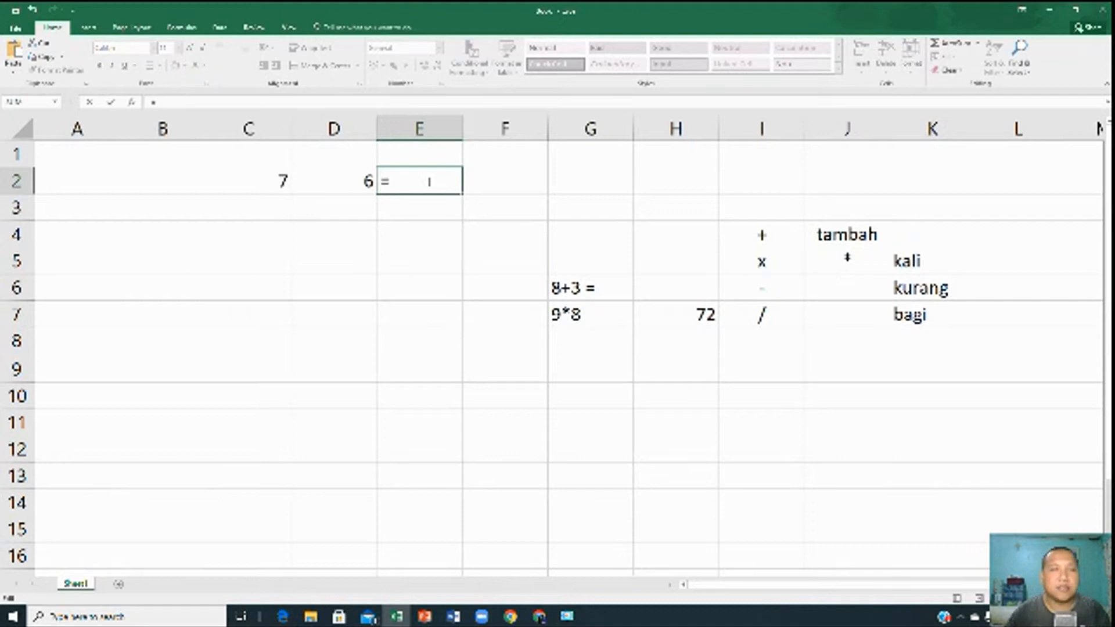
{"action": "left_click", "coordinate": [253, 192]}
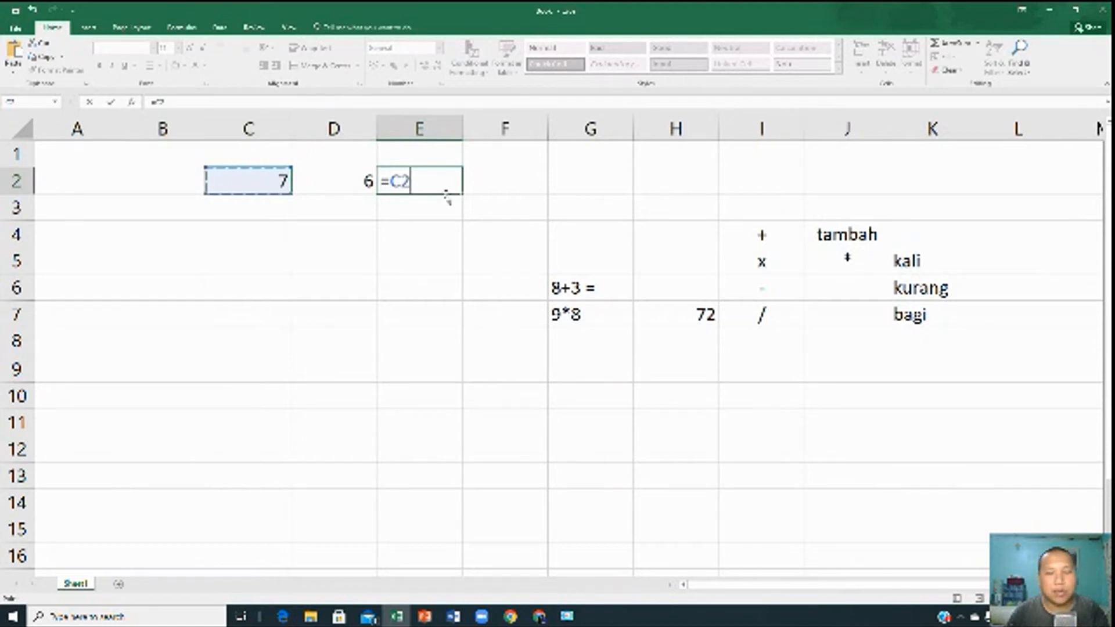
{"action": "type", "text": "*"}
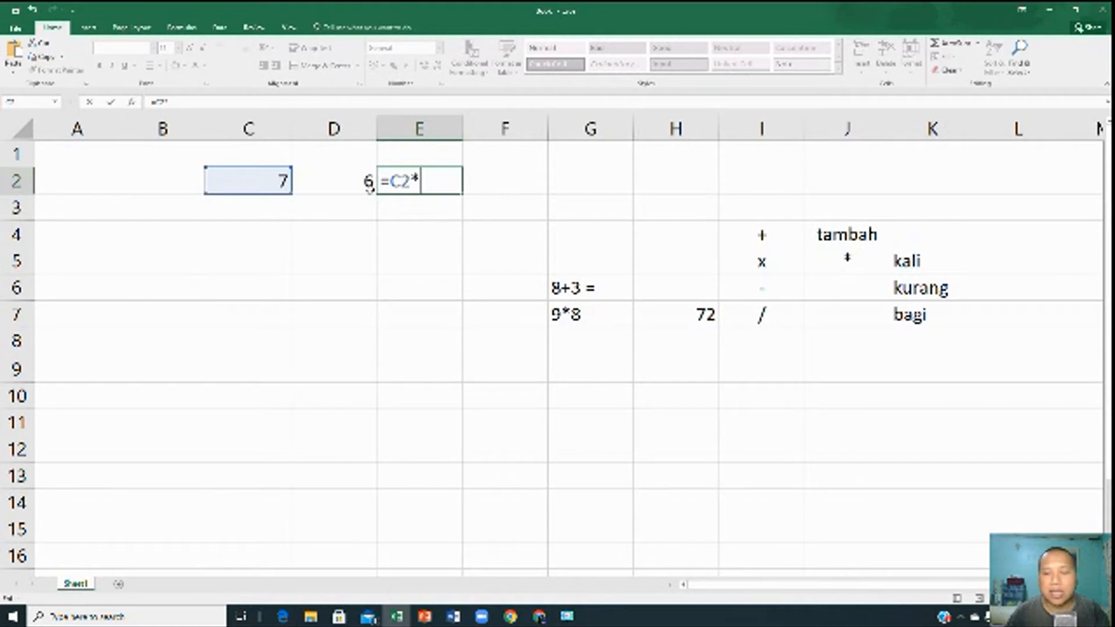
{"action": "left_click", "coordinate": [332, 189]}
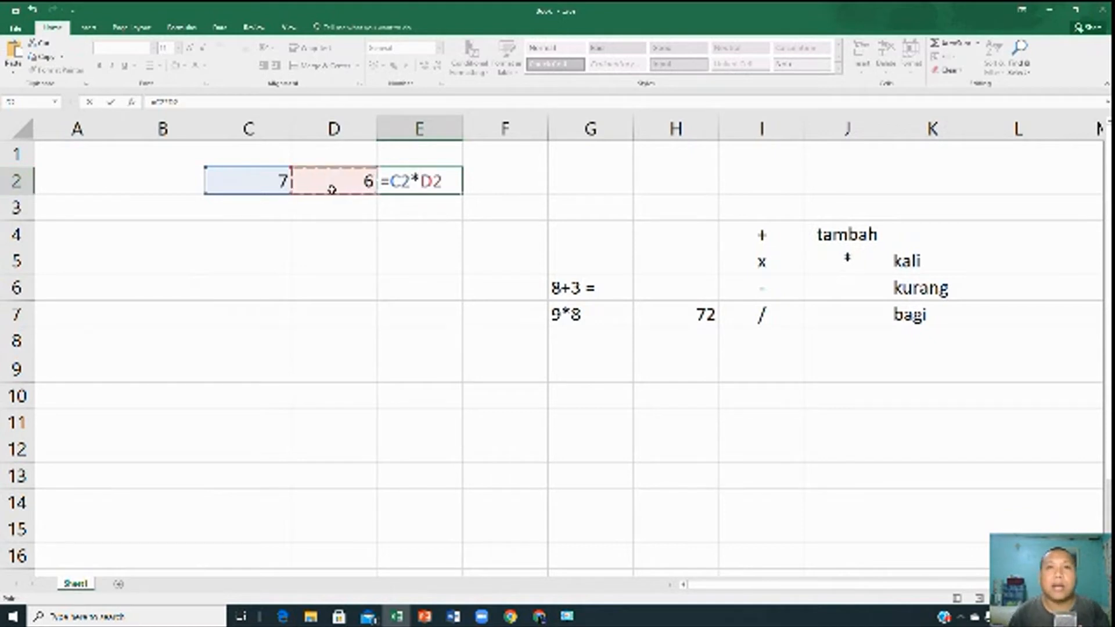
{"action": "key", "text": "Return"}
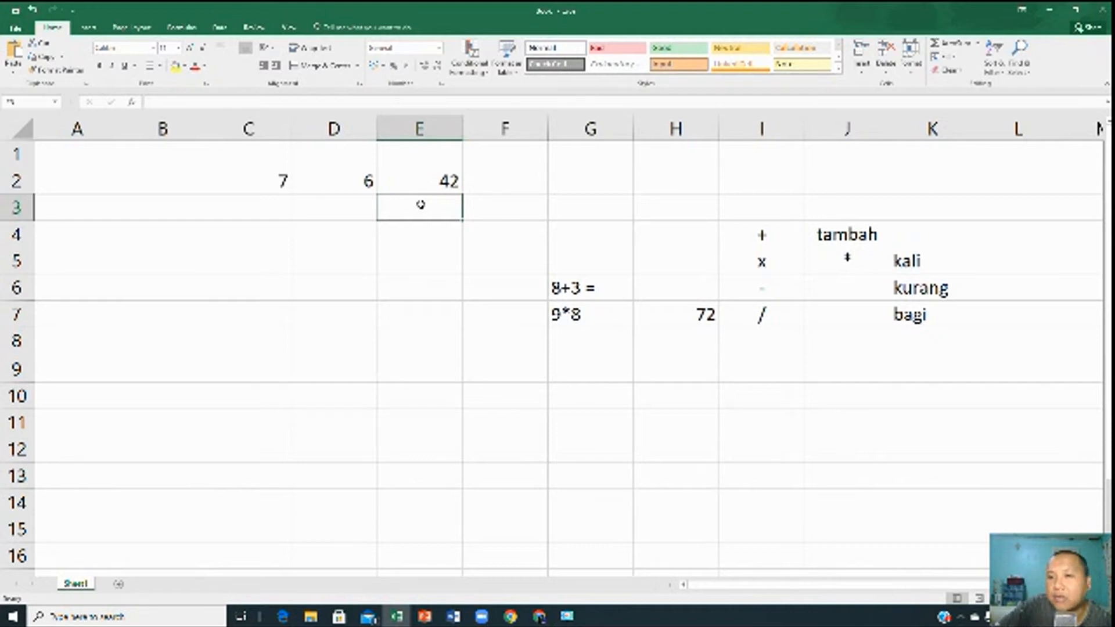
Change the number in cell C2 to 2 and inspect the multiplication formula in E2 and its second factor in D2
{"action": "left_click", "coordinate": [246, 175]}
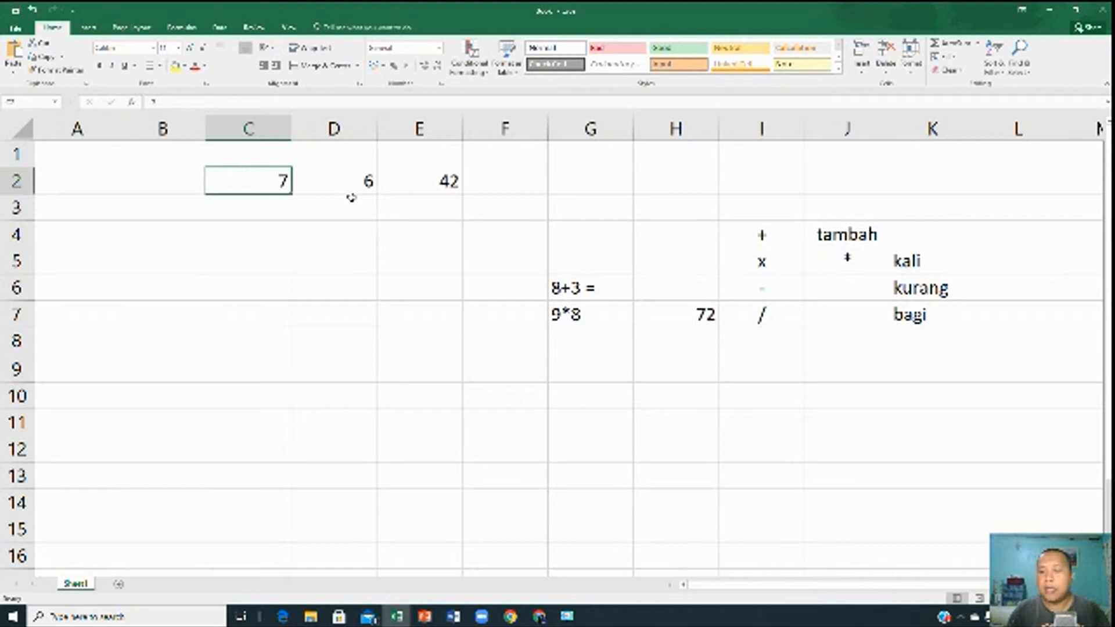
{"action": "type", "text": "2"}
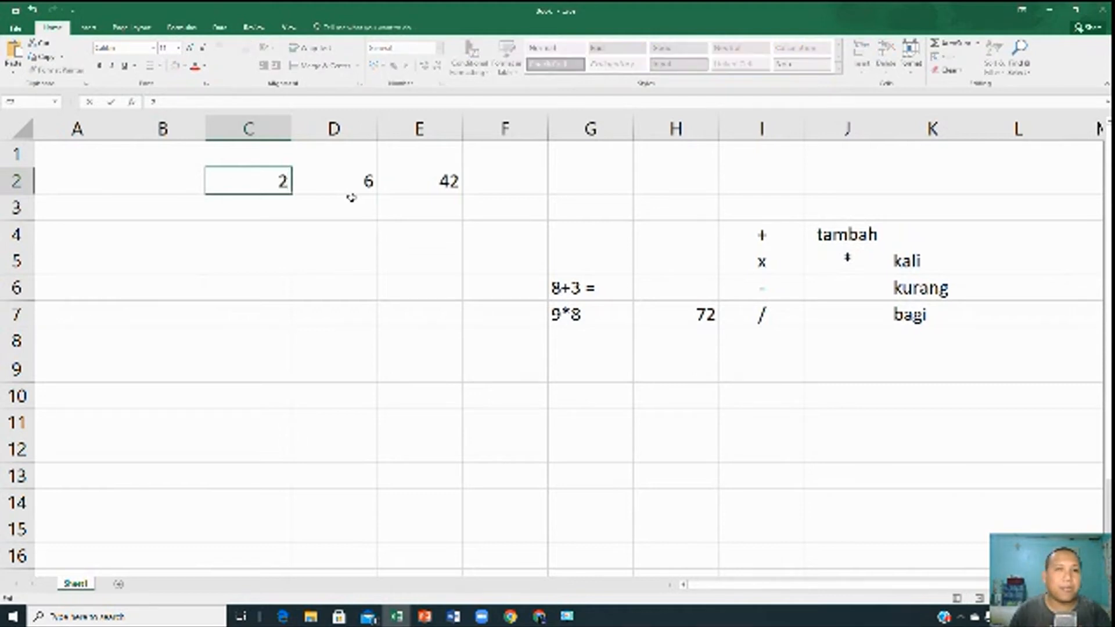
{"action": "key", "text": "Return"}
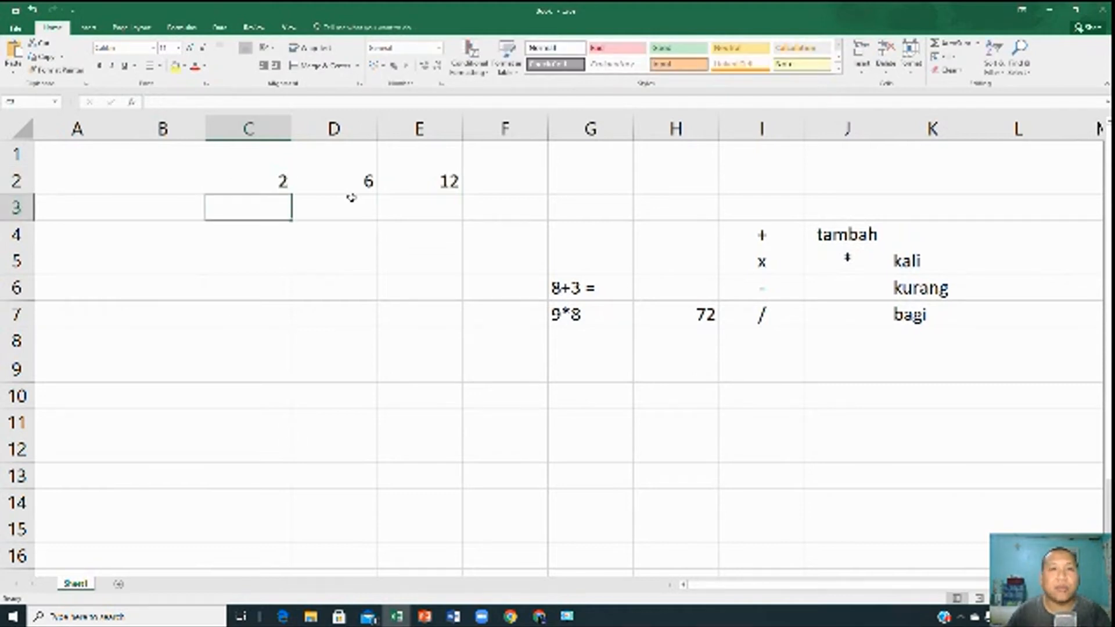
{"action": "left_click", "coordinate": [429, 178]}
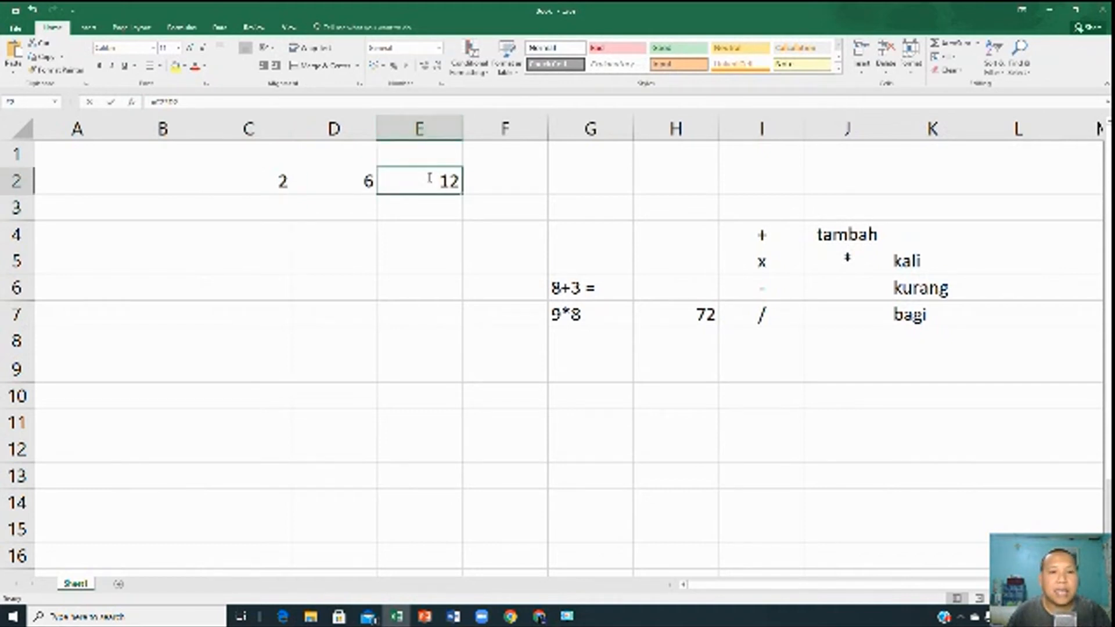
{"action": "double_click", "coordinate": [429, 179]}
{"action": "key", "text": "Return"}
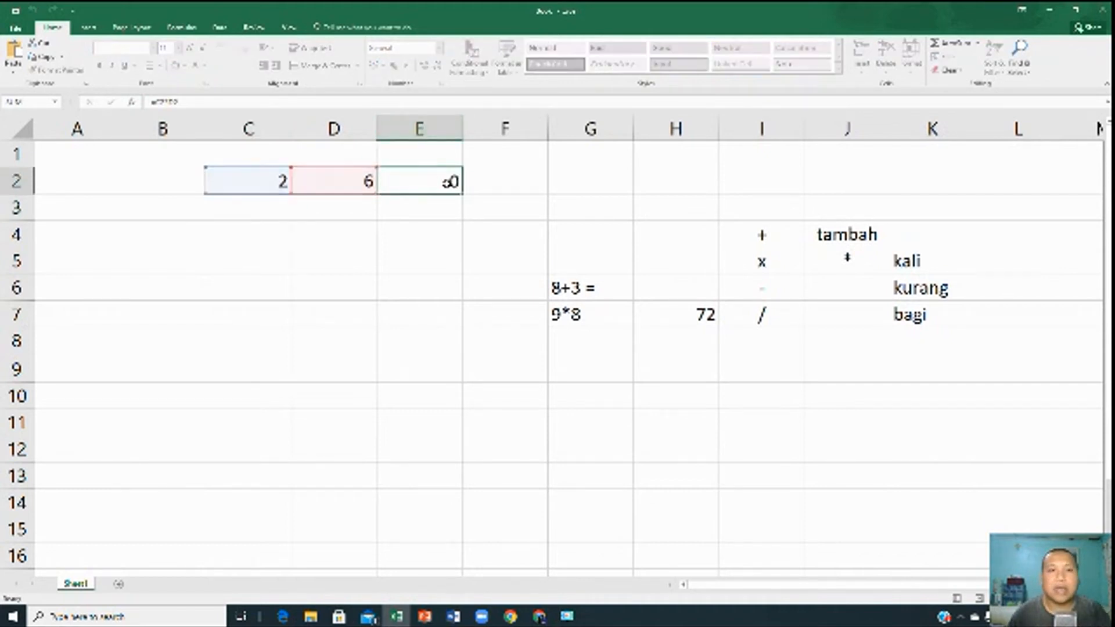
{"action": "left_click", "coordinate": [447, 182]}
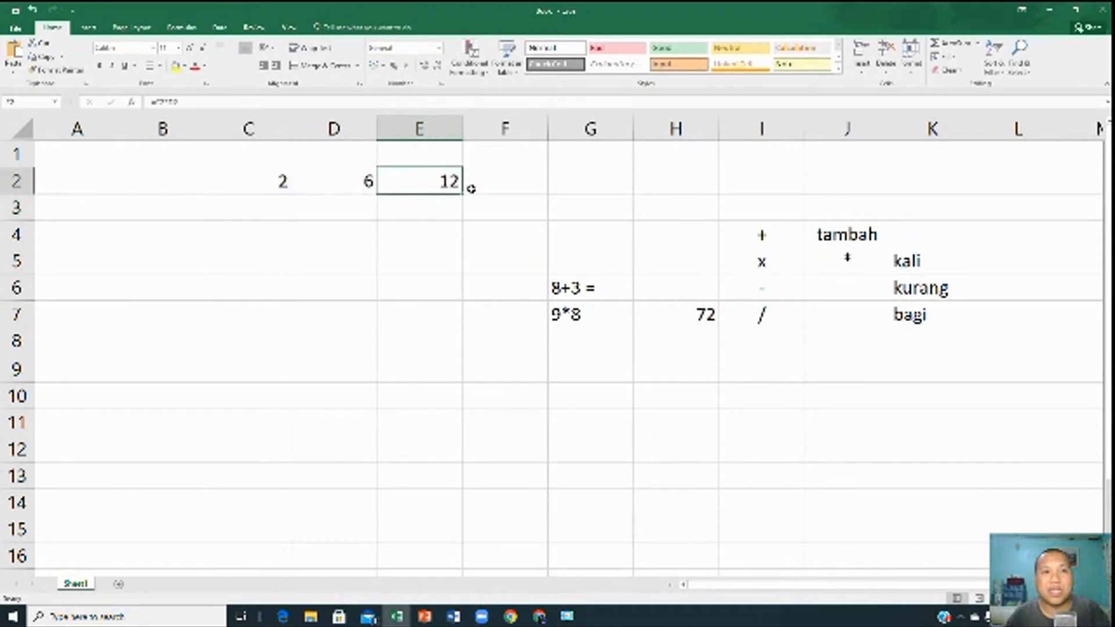
{"action": "left_click", "coordinate": [347, 185]}
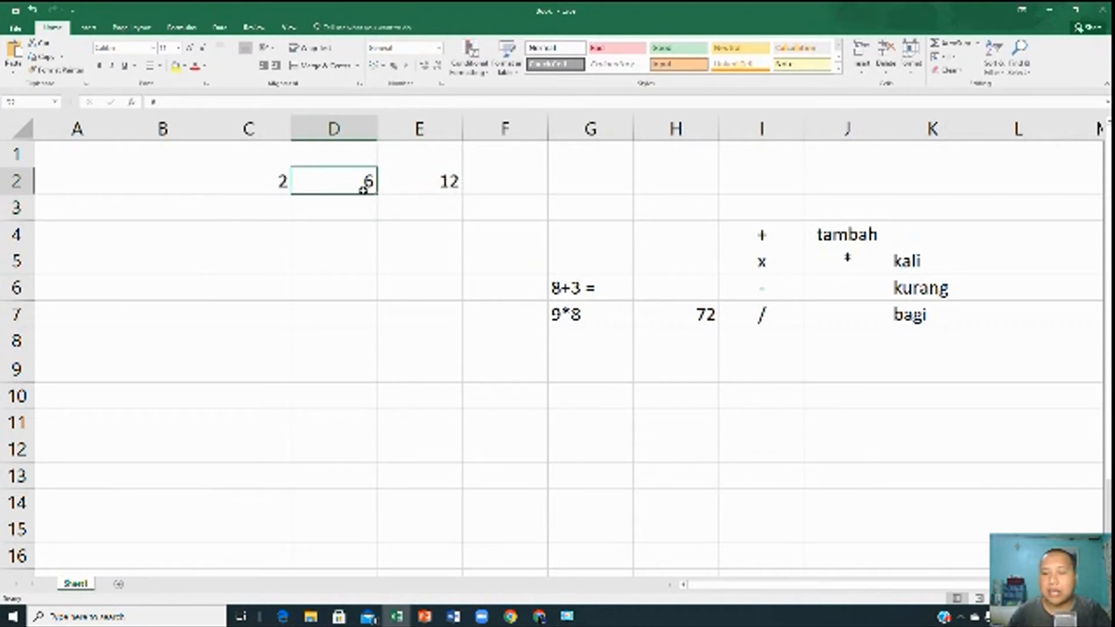
Change the multiplication inputs to 8 in cell D2 and 9 in cell C2, checking the product in E2
{"action": "type", "text": "8"}
{"action": "left_click", "coordinate": [432, 215]}
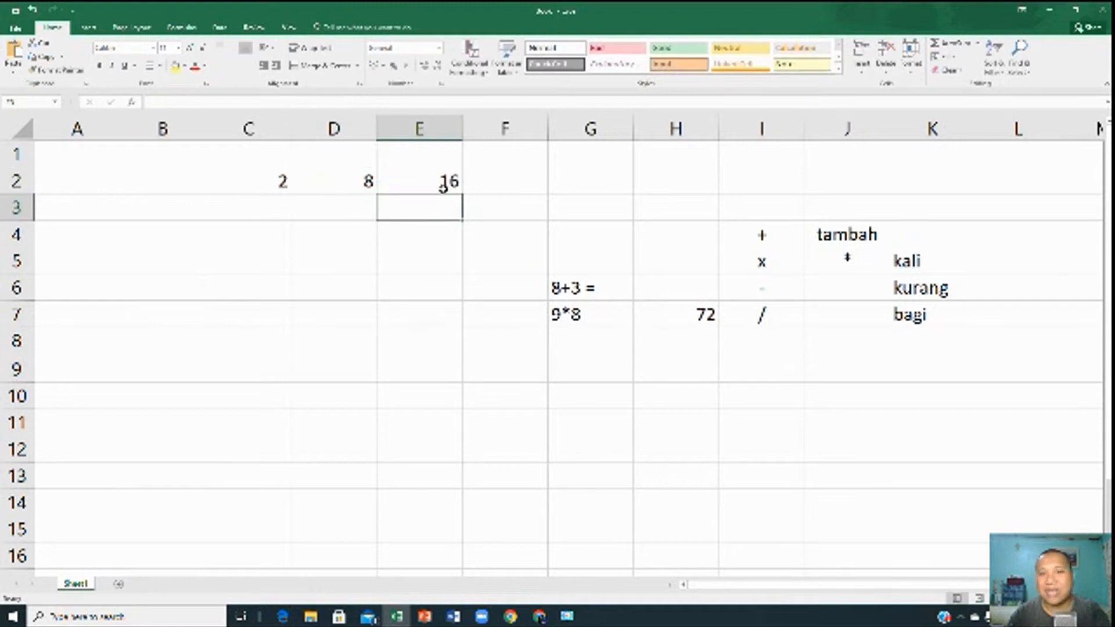
{"action": "left_click", "coordinate": [444, 181]}
{"action": "left_click", "coordinate": [277, 182]}
{"action": "type", "text": "9"}
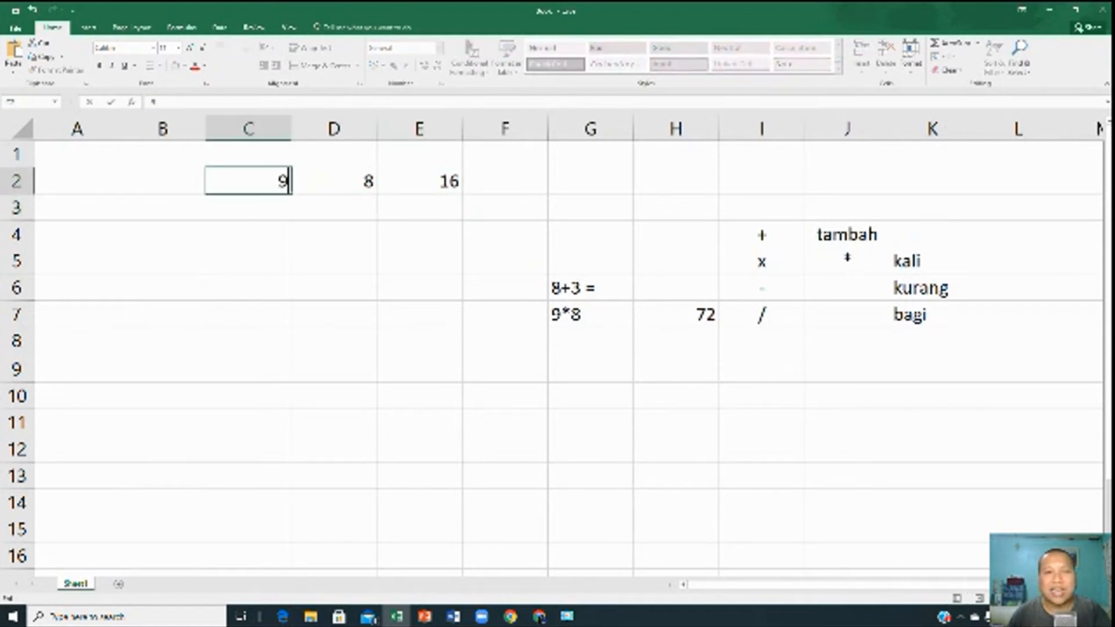
{"action": "left_click", "coordinate": [281, 265]}
Replace the multiplication inputs with large numbers: 12543 in cell C2 and 4571354 in cell D2
{"action": "left_click", "coordinate": [270, 181]}
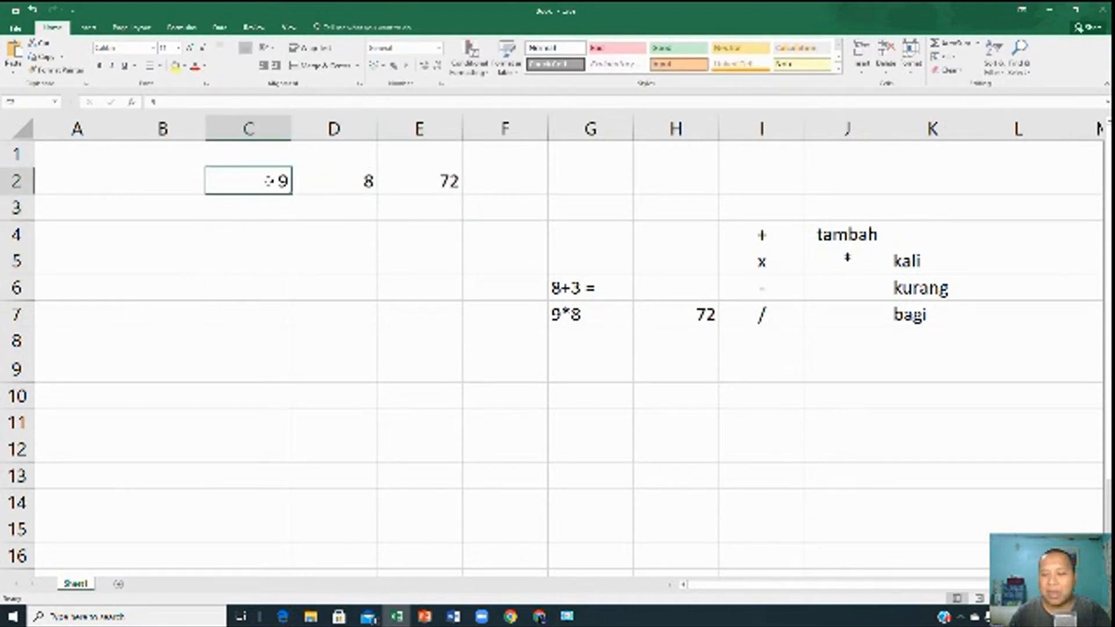
{"action": "type", "text": "12543"}
{"action": "left_click", "coordinate": [313, 193]}
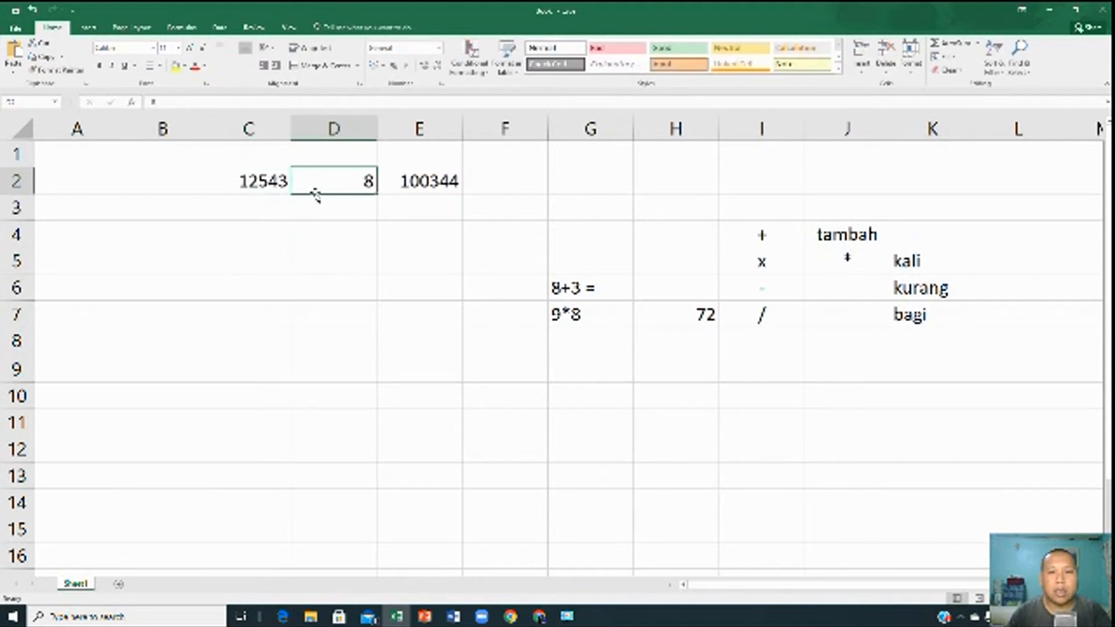
{"action": "type", "text": "4571354"}
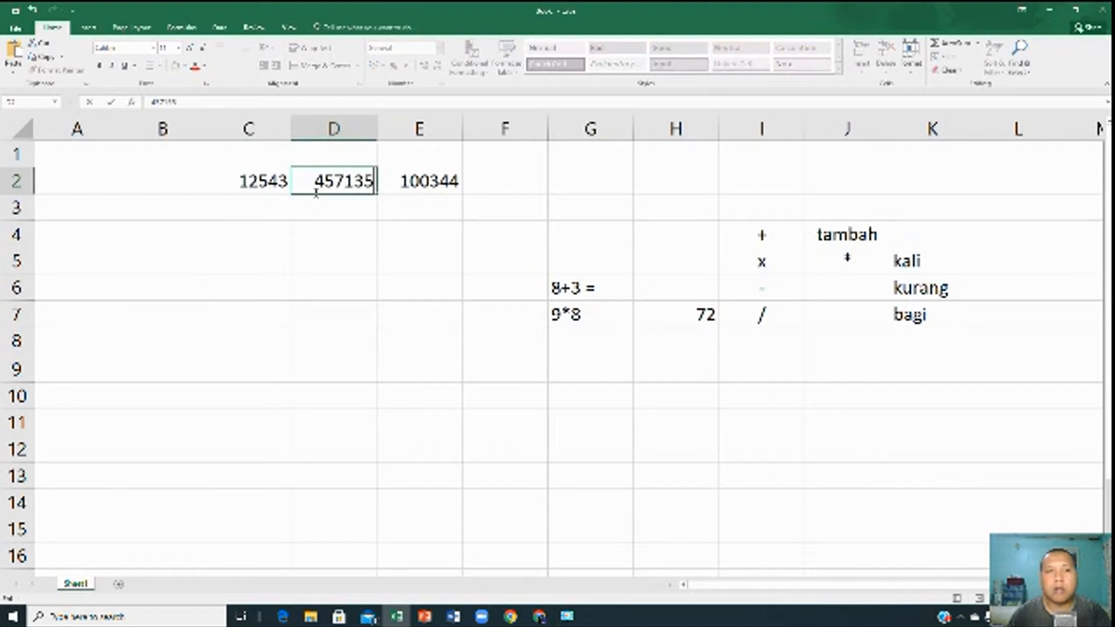
{"action": "key", "text": "Return"}
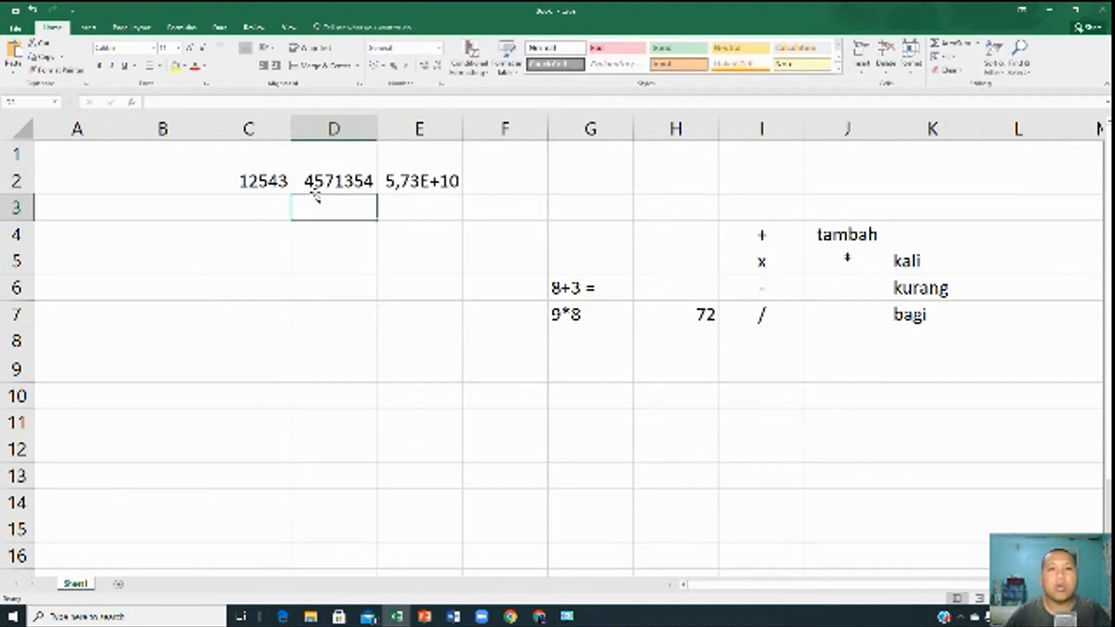
Auto-fit column E to show the full product, and inspect the formula in E2 and its factors in C2 and D2
{"action": "double_click", "coordinate": [464, 134]}
{"action": "left_click", "coordinate": [448, 190]}
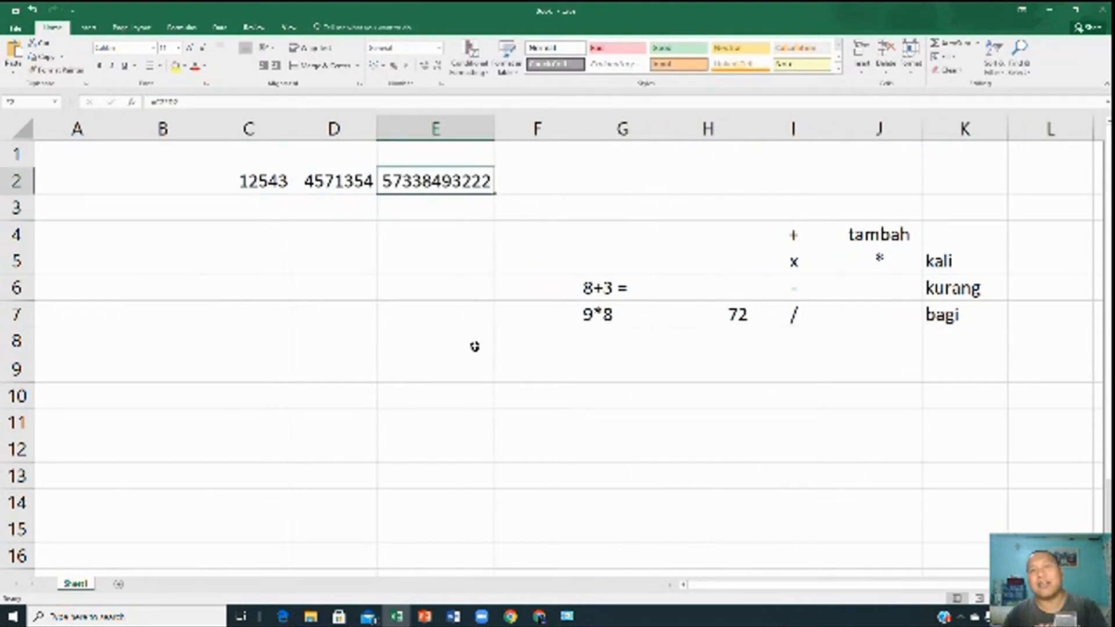
{"action": "left_click", "coordinate": [318, 178]}
{"action": "left_click", "coordinate": [261, 180]}
{"action": "left_click", "coordinate": [313, 179]}
{"action": "left_click", "coordinate": [435, 181]}
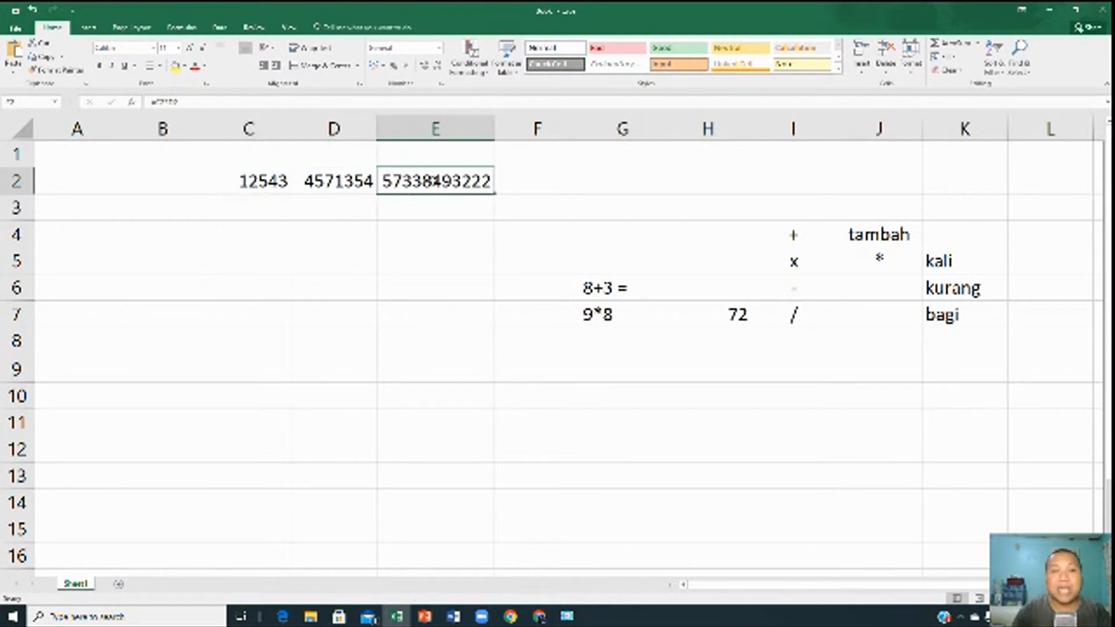
Clear the multiplication example from cells C2, D2 and E2
{"action": "key", "text": "Delete"}
{"action": "key", "text": "Left"}
{"action": "key", "text": "Delete"}
{"action": "key", "text": "Left"}
{"action": "key", "text": "Delete"}
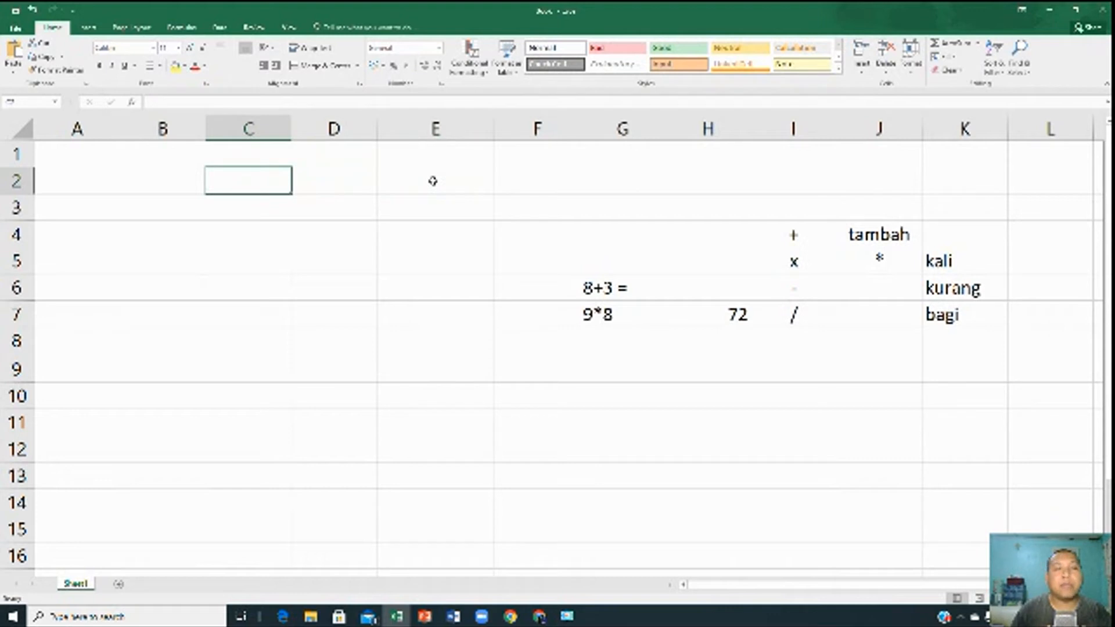
Enter the number 8 in cell C6 and 2 in cell D6
{"action": "left_click", "coordinate": [249, 290]}
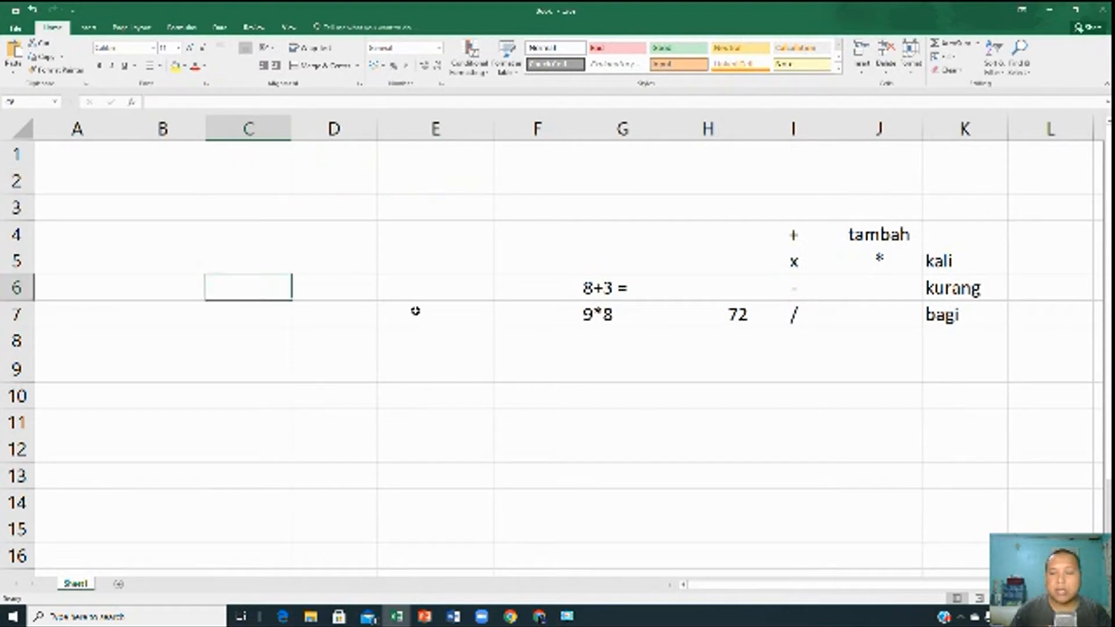
{"action": "type", "text": "8"}
{"action": "left_click", "coordinate": [343, 287]}
{"action": "type", "text": "2"}
Divide the two numbers in cell E6 with the cell-reference formula =C6/D6
{"action": "left_click", "coordinate": [439, 286]}
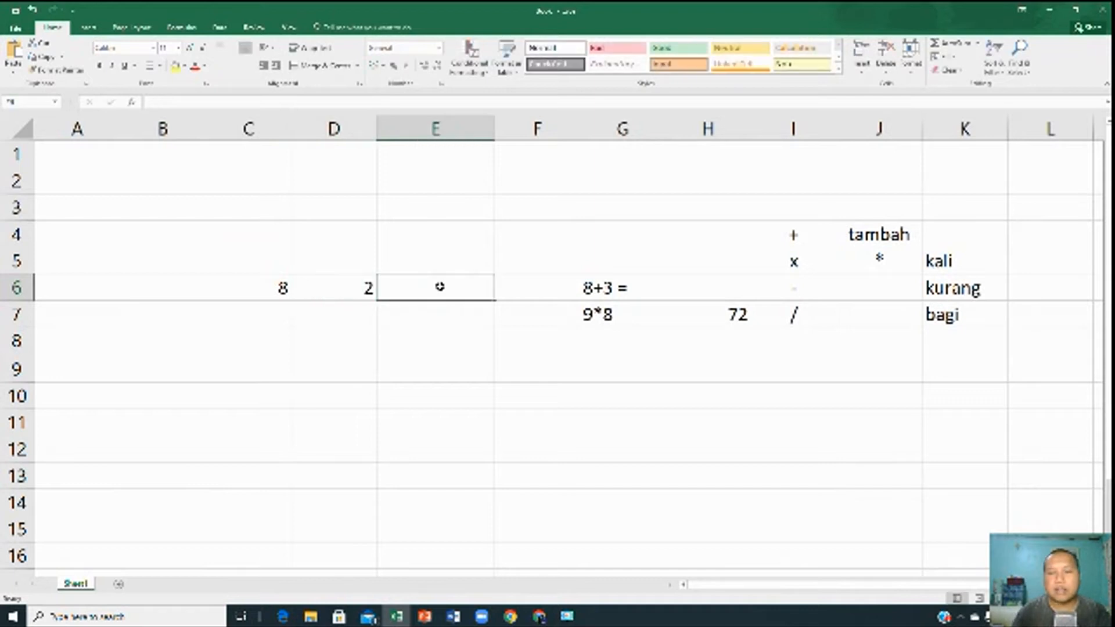
{"action": "type", "text": "="}
{"action": "left_click", "coordinate": [266, 286]}
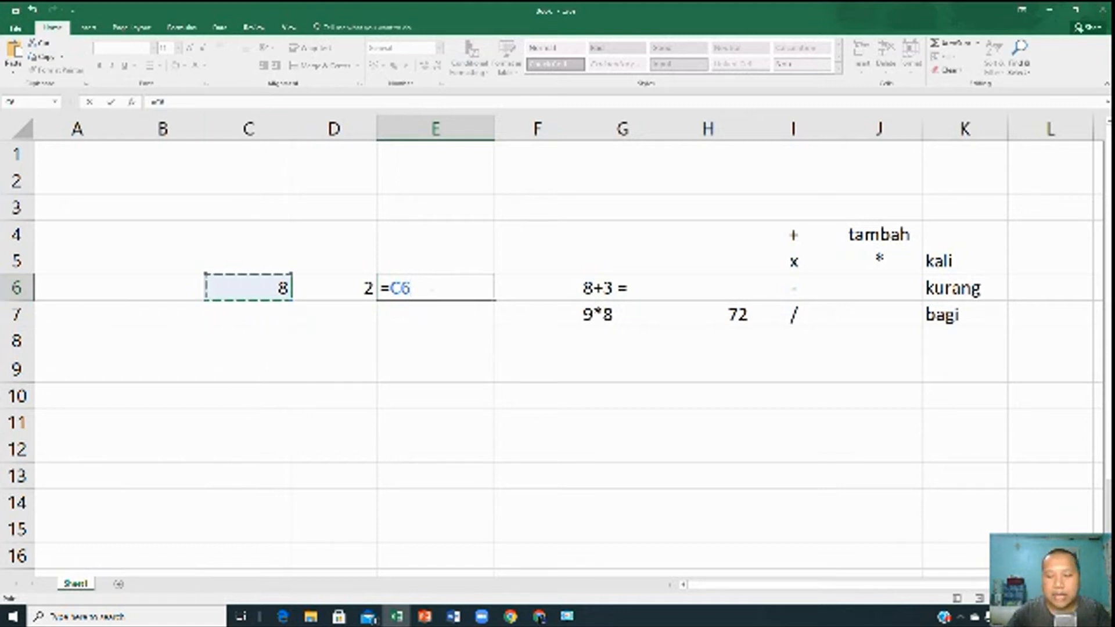
{"action": "type", "text": "/"}
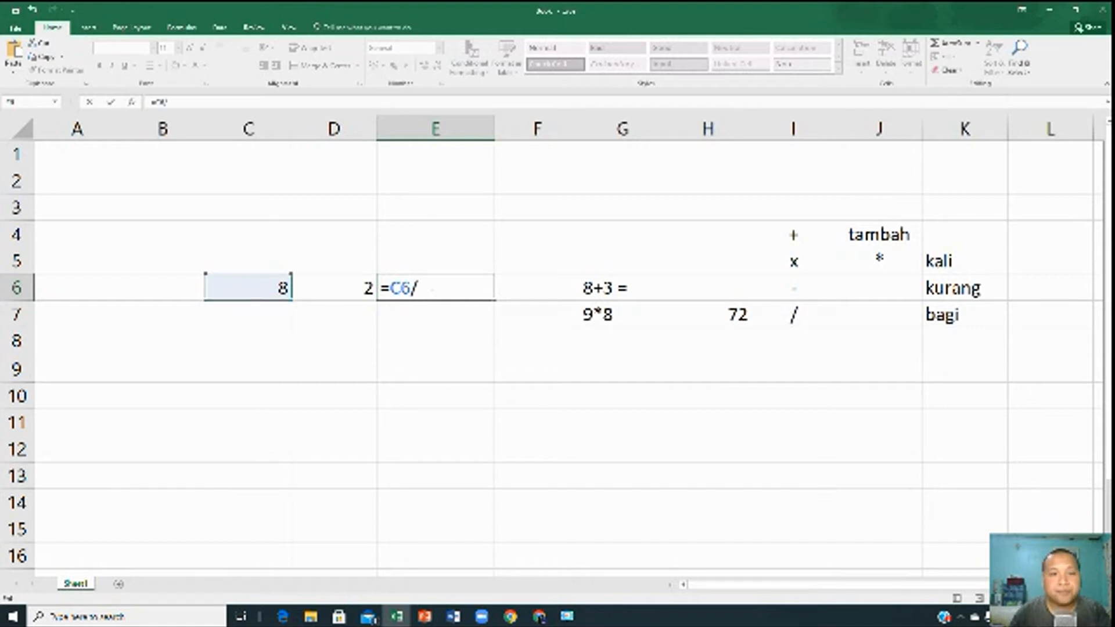
{"action": "left_click", "coordinate": [346, 292]}
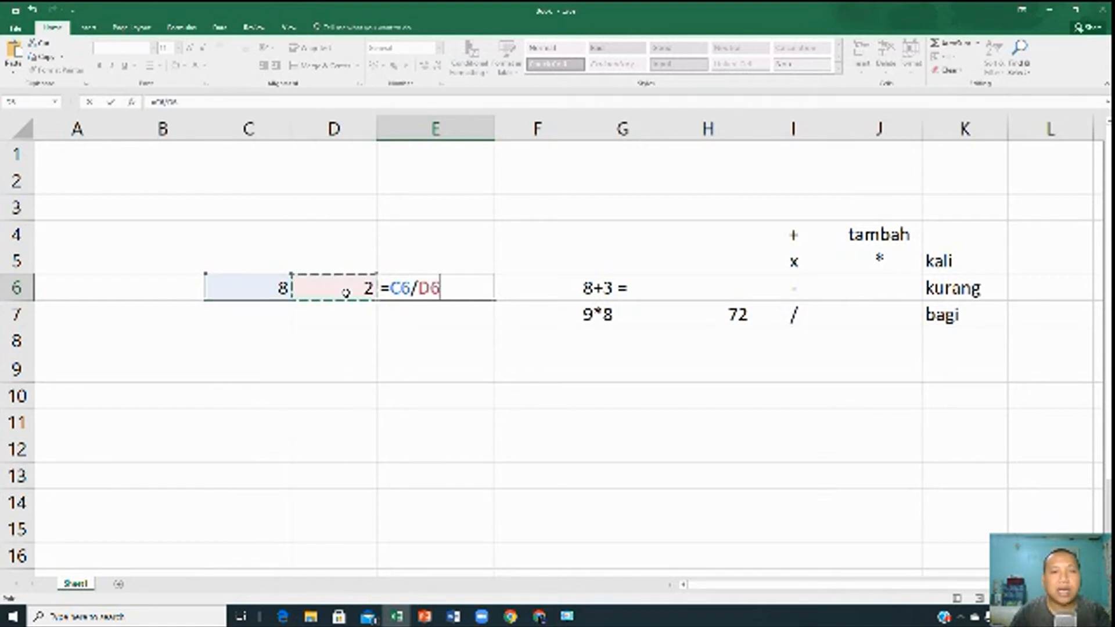
{"action": "key", "text": "Return"}
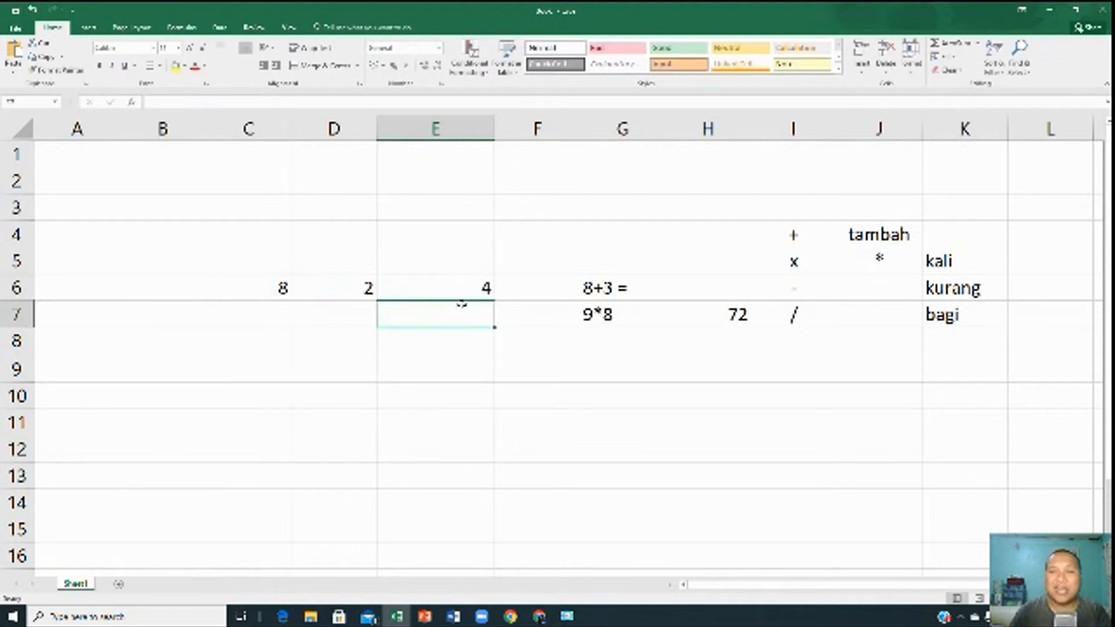
Change the dividend in cell C6 to 7
{"action": "left_click", "coordinate": [286, 287]}
{"action": "type", "text": "7"}
{"action": "key", "text": "Return"}
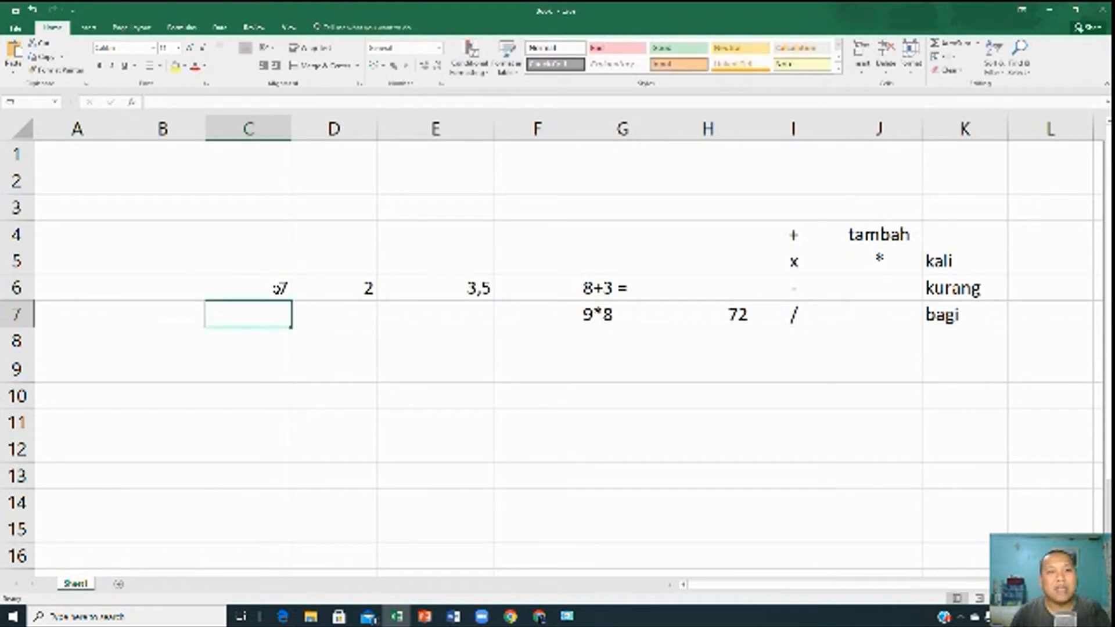
Replace the division inputs with 134541 in cell C6 and 5461 in cell D6
{"action": "left_click", "coordinate": [282, 288]}
{"action": "type", "text": "134541"}
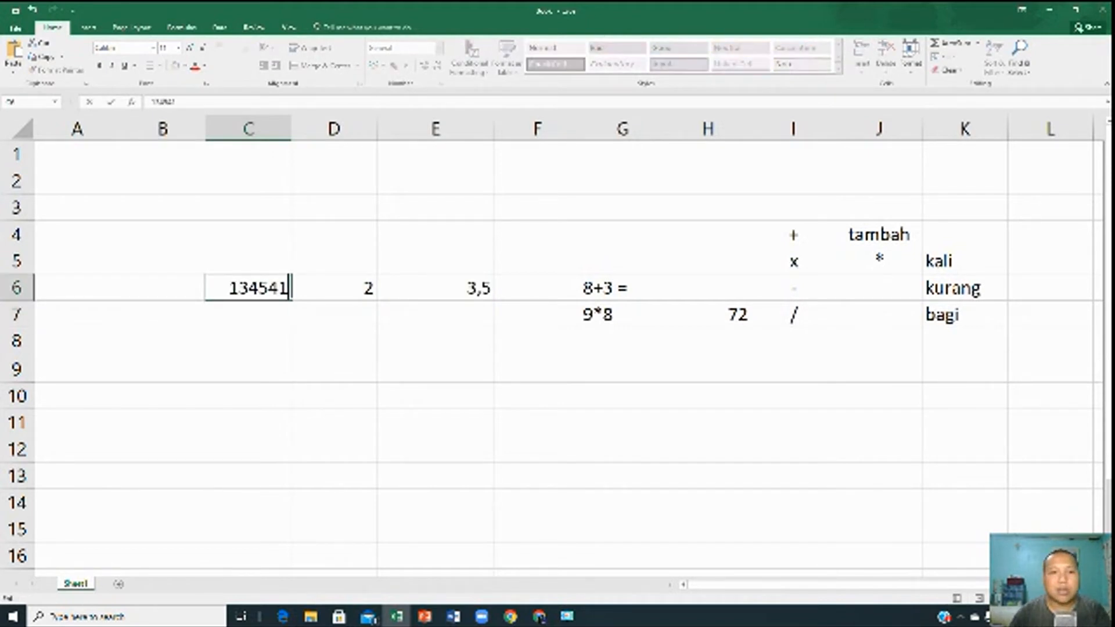
{"action": "left_click", "coordinate": [325, 289]}
{"action": "type", "text": "5461"}
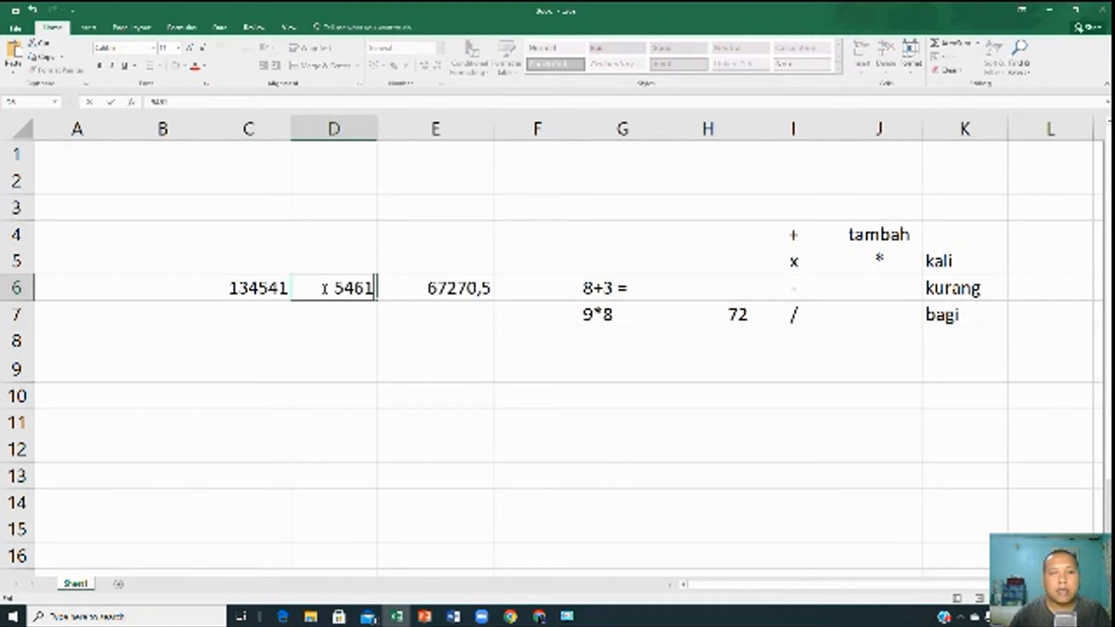
{"action": "key", "text": "Return"}
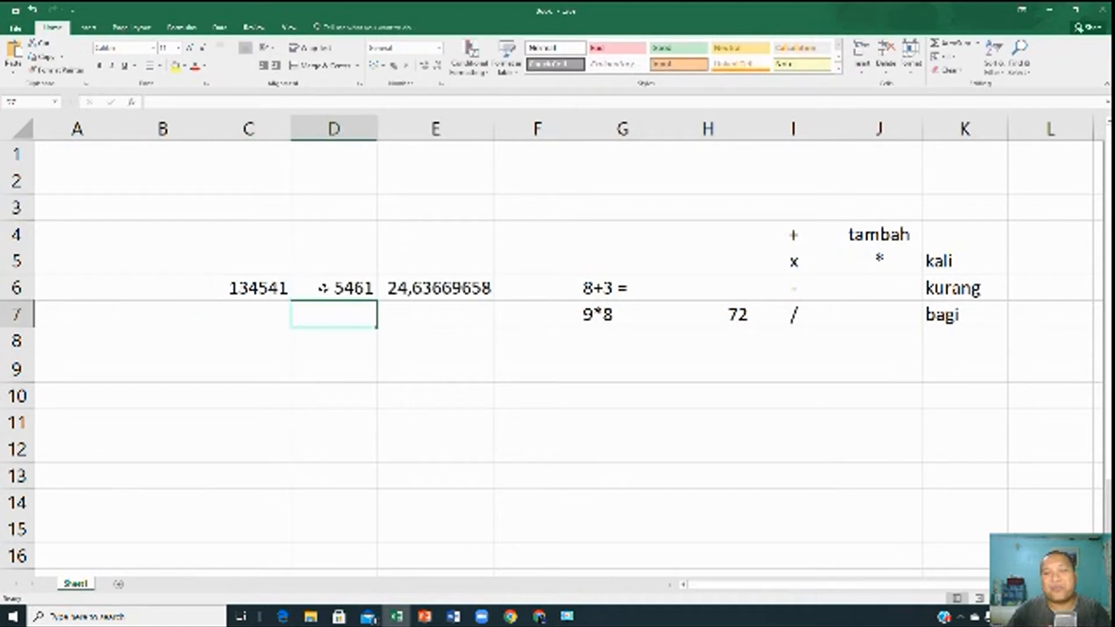
Review the division inputs and the written examples in G6 and G7, and enter the constant formula =9*8 in cell H7
{"action": "left_click", "coordinate": [323, 289]}
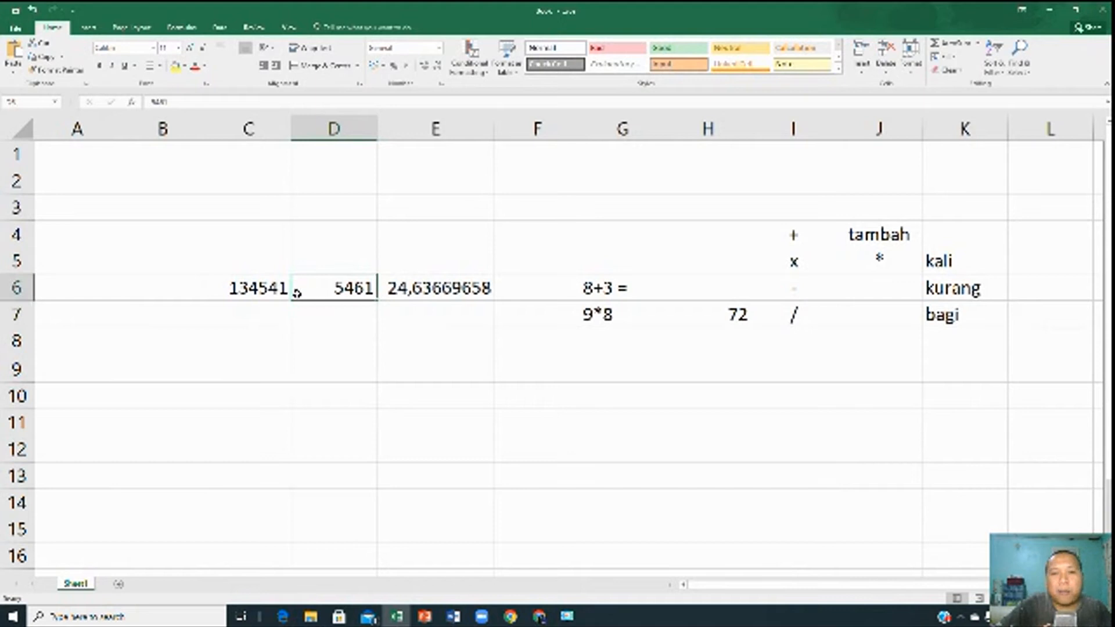
{"action": "left_click", "coordinate": [284, 293]}
{"action": "left_click", "coordinate": [603, 293]}
{"action": "left_click", "coordinate": [601, 315]}
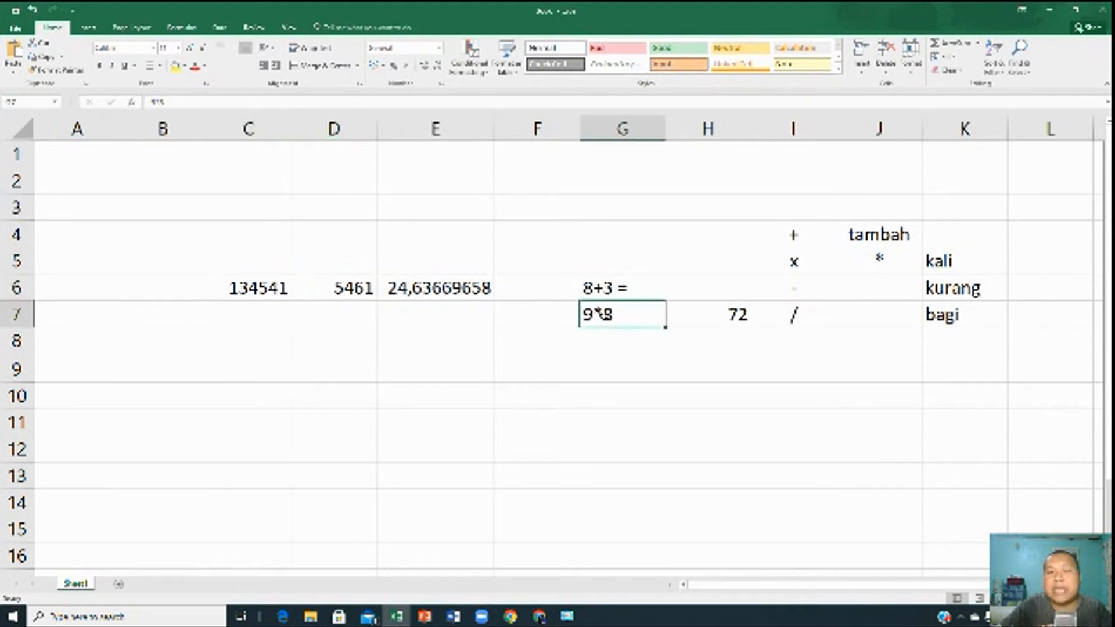
{"action": "left_click", "coordinate": [697, 320]}
{"action": "type", "text": "=9*8"}
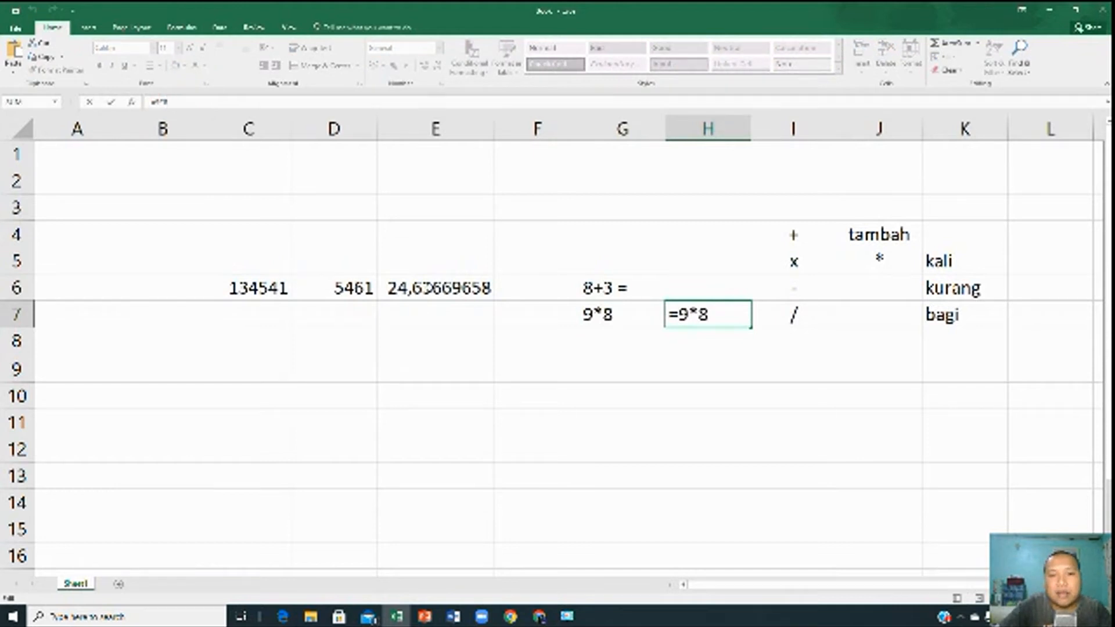
Inspect the division formula in E6 and the input cells C6 and D6 it refers to
{"action": "left_click", "coordinate": [427, 293]}
{"action": "left_click", "coordinate": [275, 304]}
{"action": "left_click", "coordinate": [337, 289]}
{"action": "left_click", "coordinate": [266, 288]}
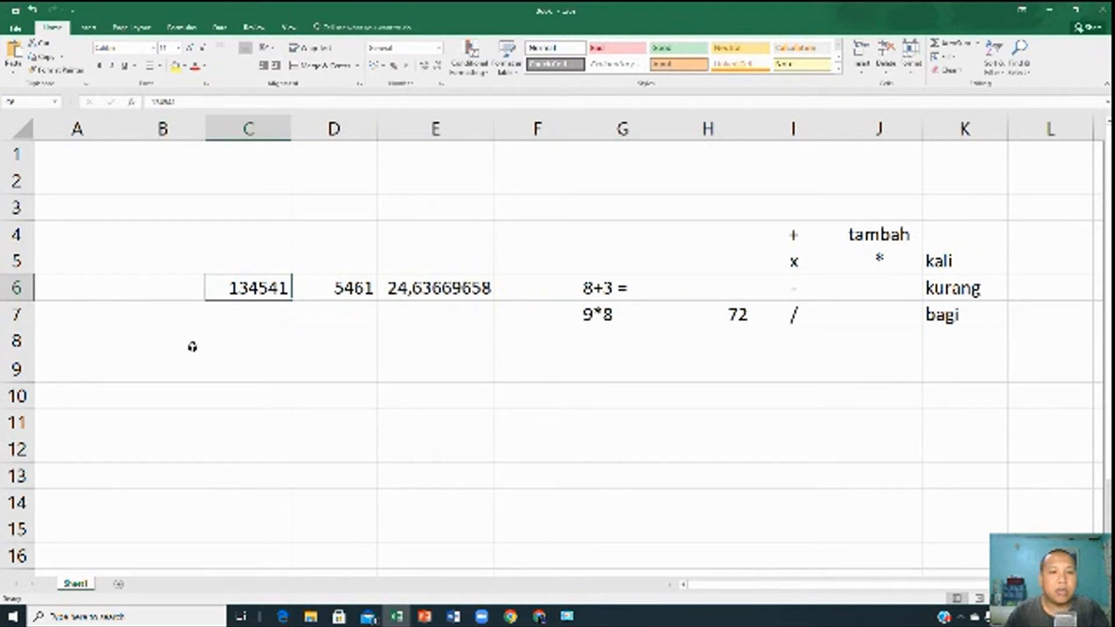
Enter the number 5 in cell C8 and 3 in cell D8
{"action": "left_click", "coordinate": [214, 347]}
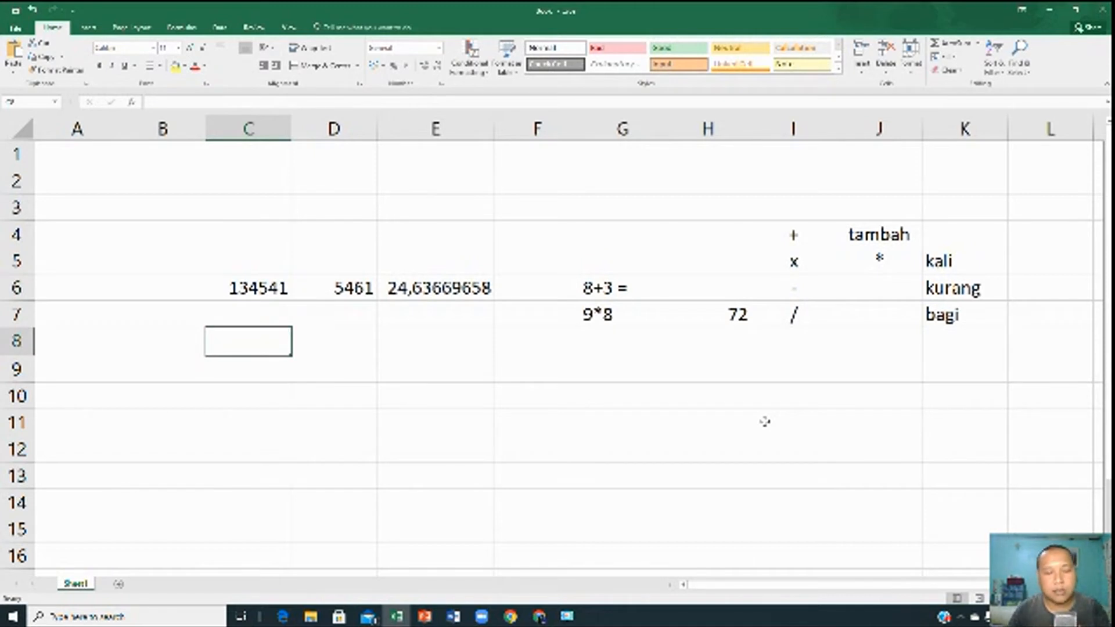
{"action": "type", "text": "5"}
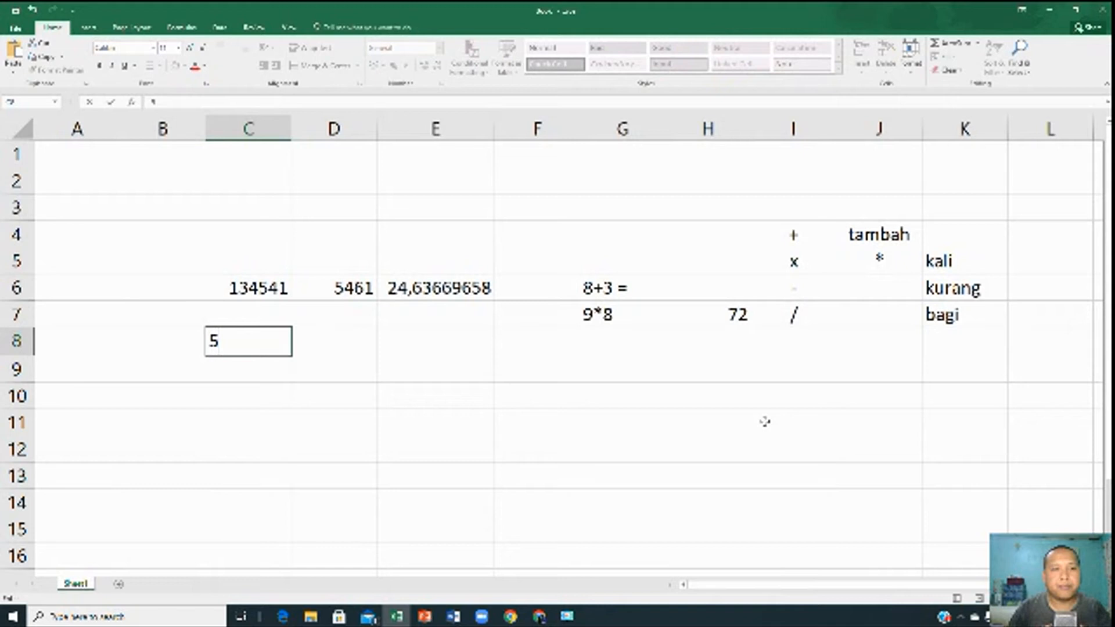
{"action": "key", "text": "Tab"}
{"action": "type", "text": "3"}
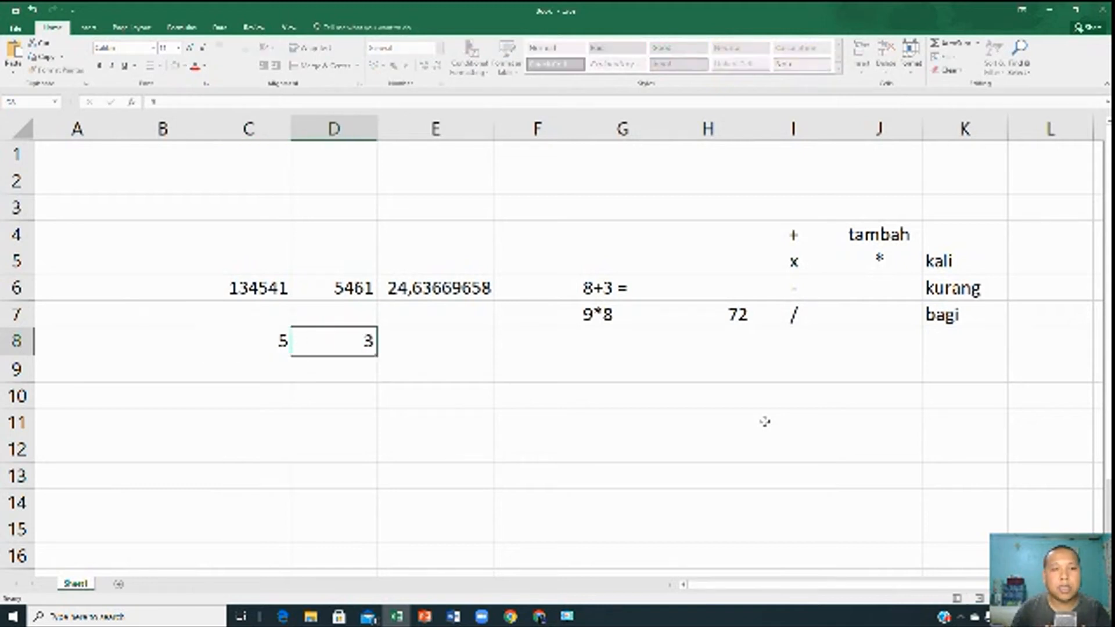
{"action": "key", "text": "Tab"}
{"action": "left_click_drag", "start_coordinate": [267, 286], "coordinate": [399, 346]}
{"action": "left_click", "coordinate": [399, 346]}
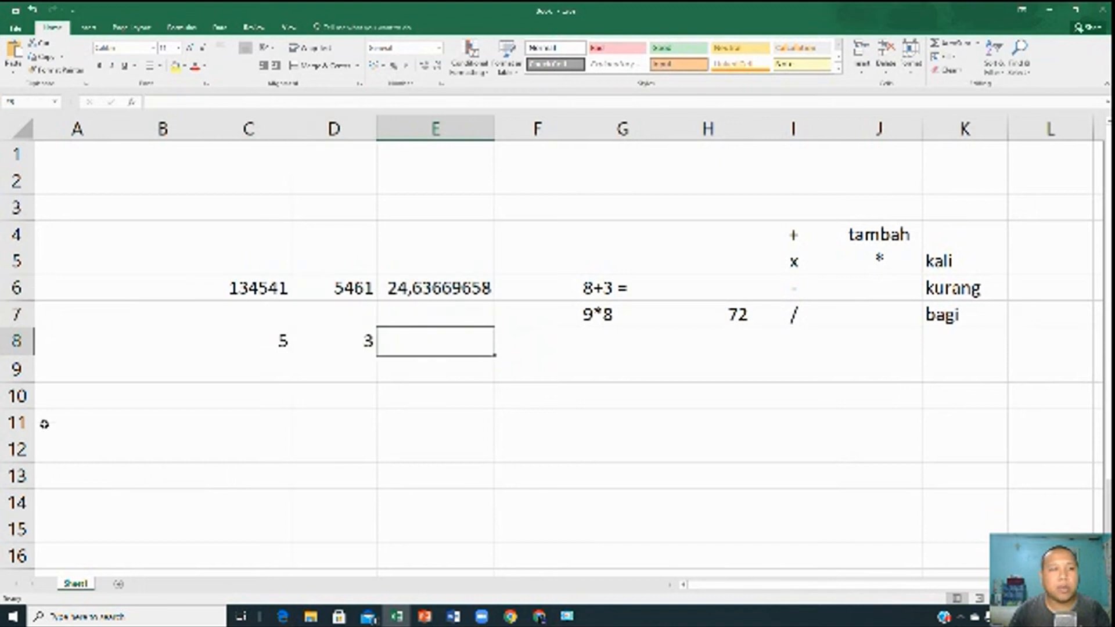
Enter the number 3 in cell A12 and 4 in cell B12
{"action": "left_click", "coordinate": [145, 466]}
{"action": "left_click", "coordinate": [85, 444]}
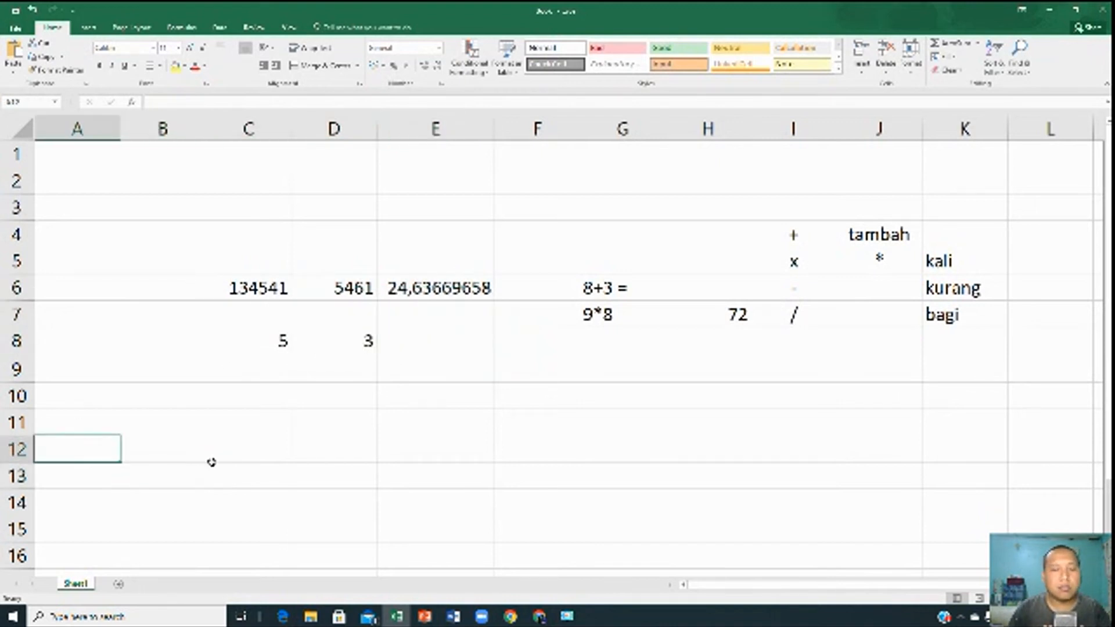
{"action": "type", "text": "3"}
{"action": "key", "text": "Tab"}
{"action": "type", "text": "4"}
{"action": "key", "text": "Tab"}
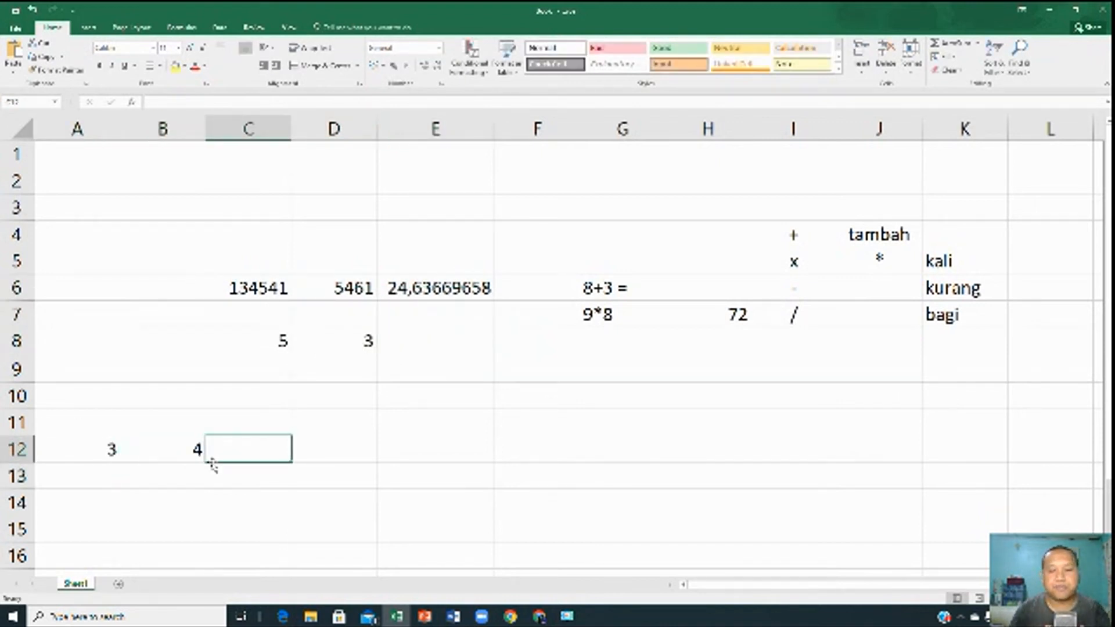
Subtract the second number from the first in cell C12 with the cell-reference formula =A12-B12
{"action": "type", "text": "="}
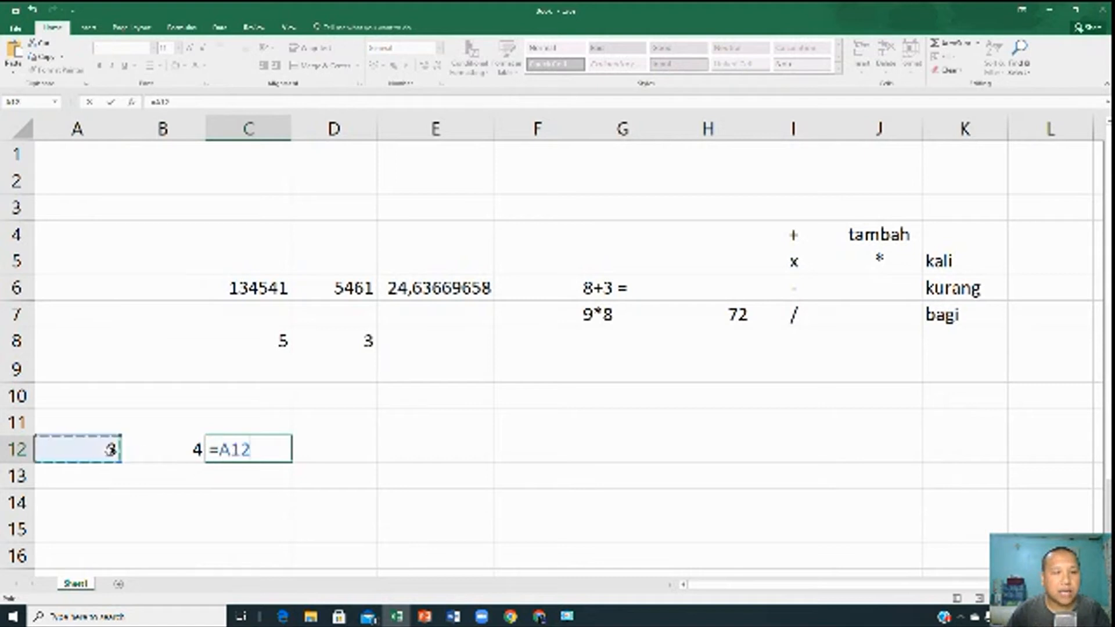
{"action": "left_click", "coordinate": [110, 451]}
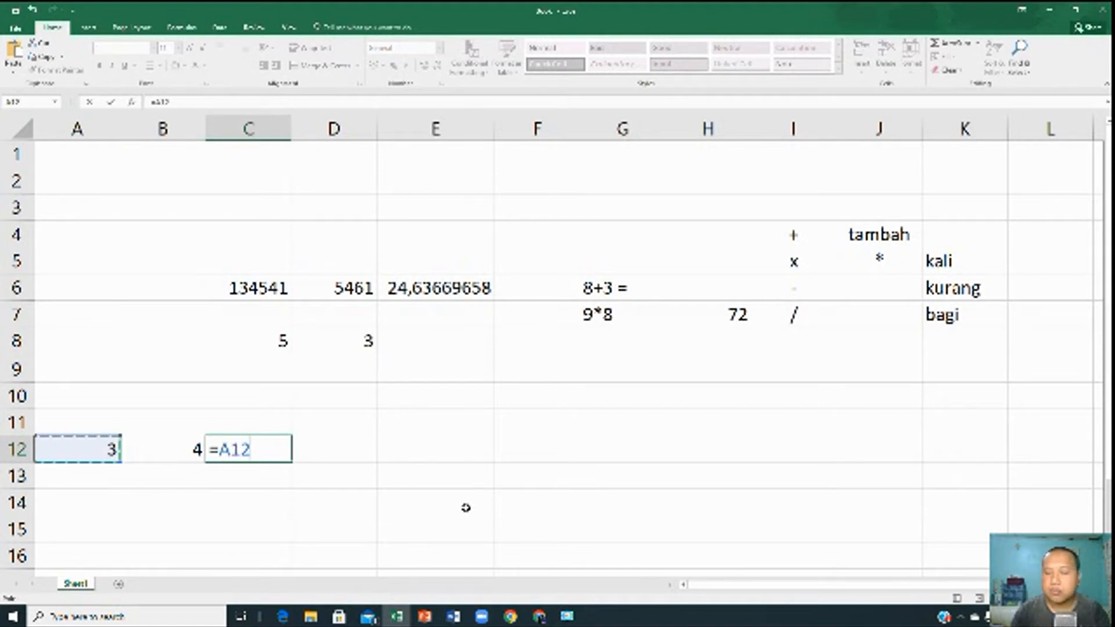
{"action": "type", "text": "-"}
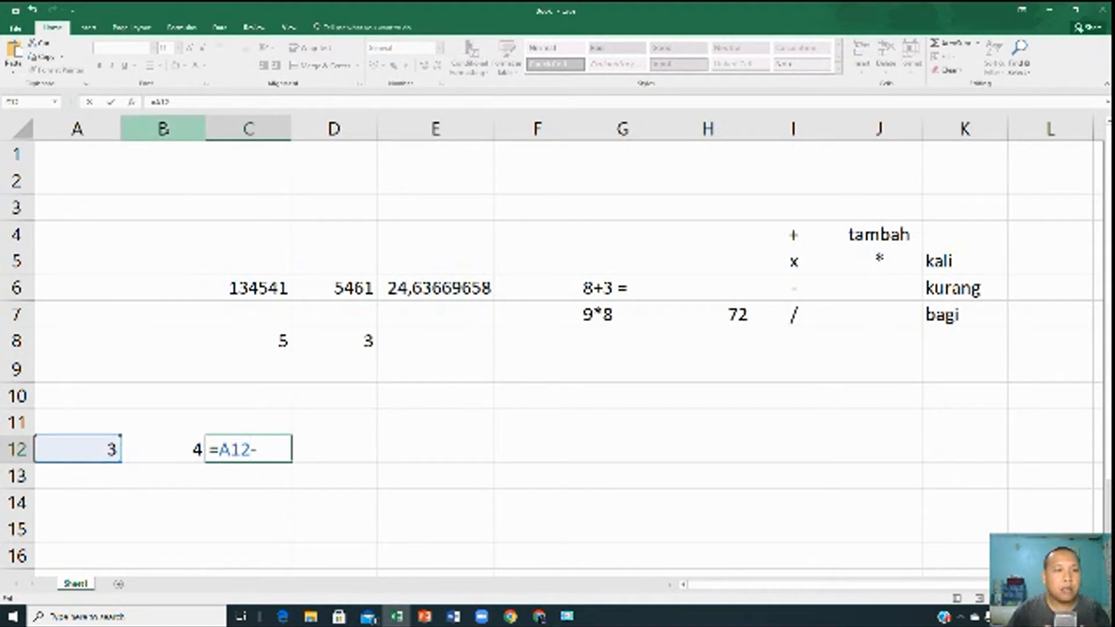
{"action": "left_click", "coordinate": [186, 454]}
{"action": "key", "text": "Return"}
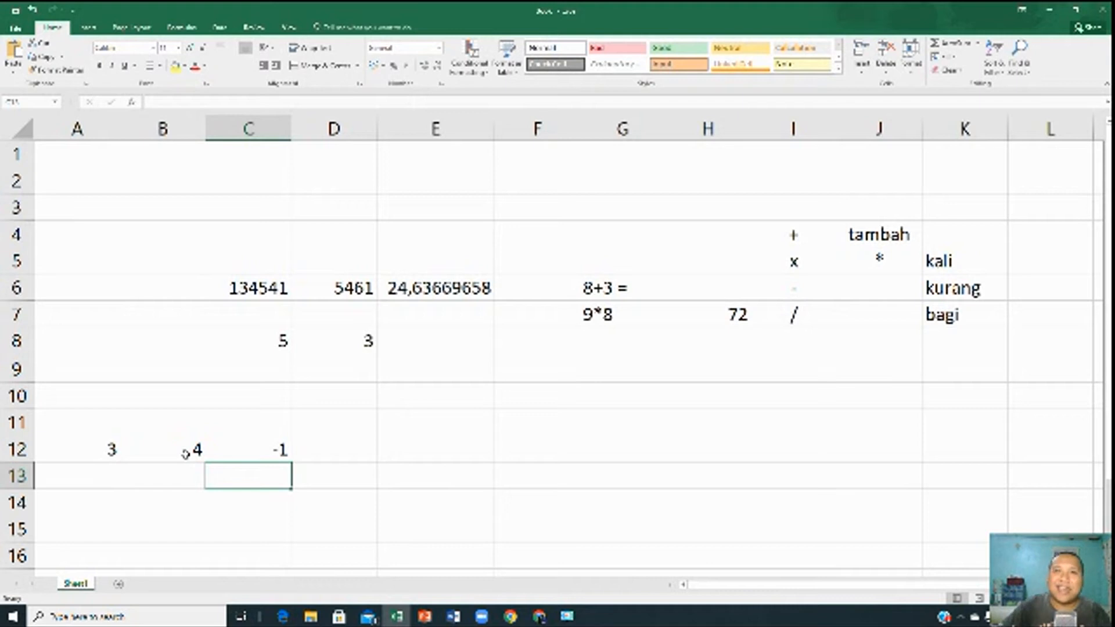
Change the subtraction inputs to 8 in cell B12 and 72 in cell A12
{"action": "left_click", "coordinate": [177, 452]}
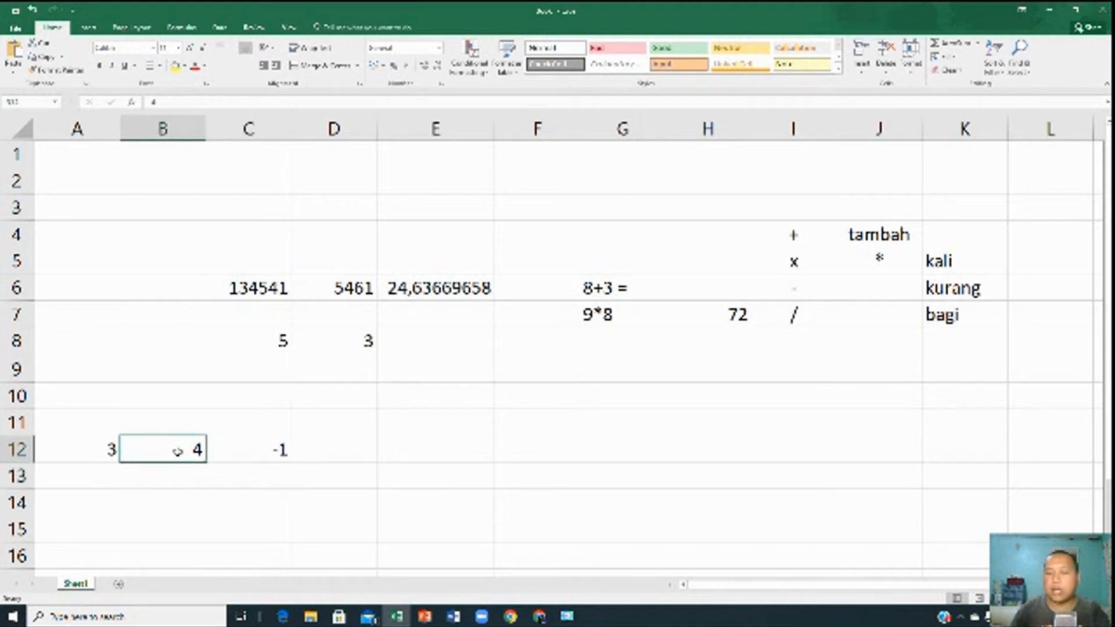
{"action": "type", "text": "8"}
{"action": "left_click", "coordinate": [72, 452]}
{"action": "type", "text": "72"}
{"action": "key", "text": "Return"}
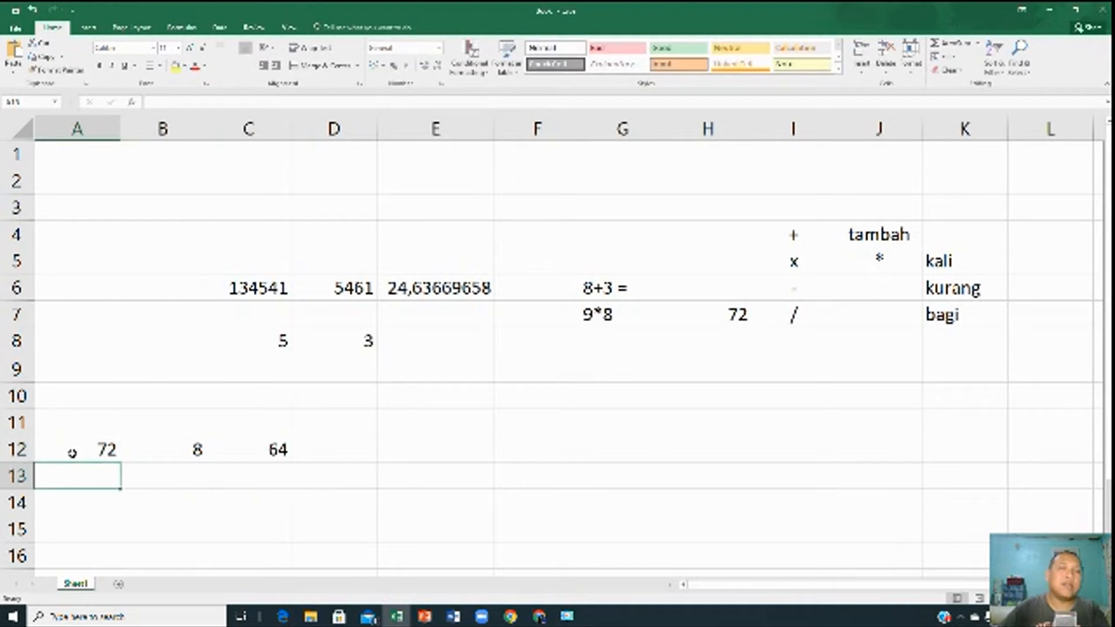
{"action": "left_click", "coordinate": [129, 476]}
{"action": "left_click", "coordinate": [150, 333]}
{"action": "left_click", "coordinate": [282, 397]}
{"action": "left_click", "coordinate": [142, 318]}
{"action": "left_click", "coordinate": [59, 366]}
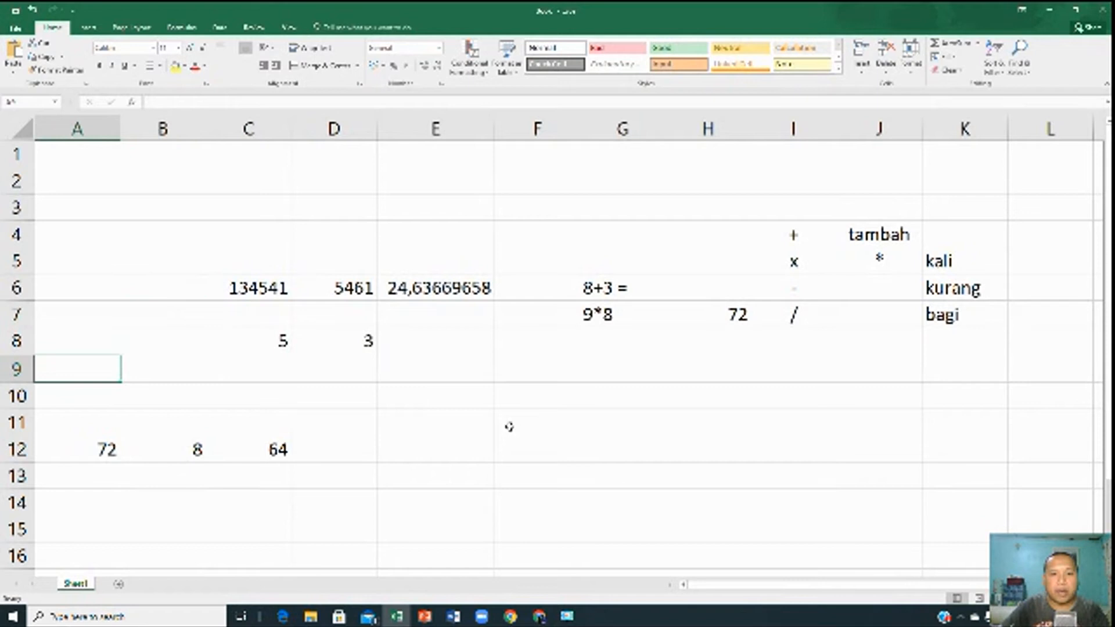
{"action": "left_click", "coordinate": [424, 422]}
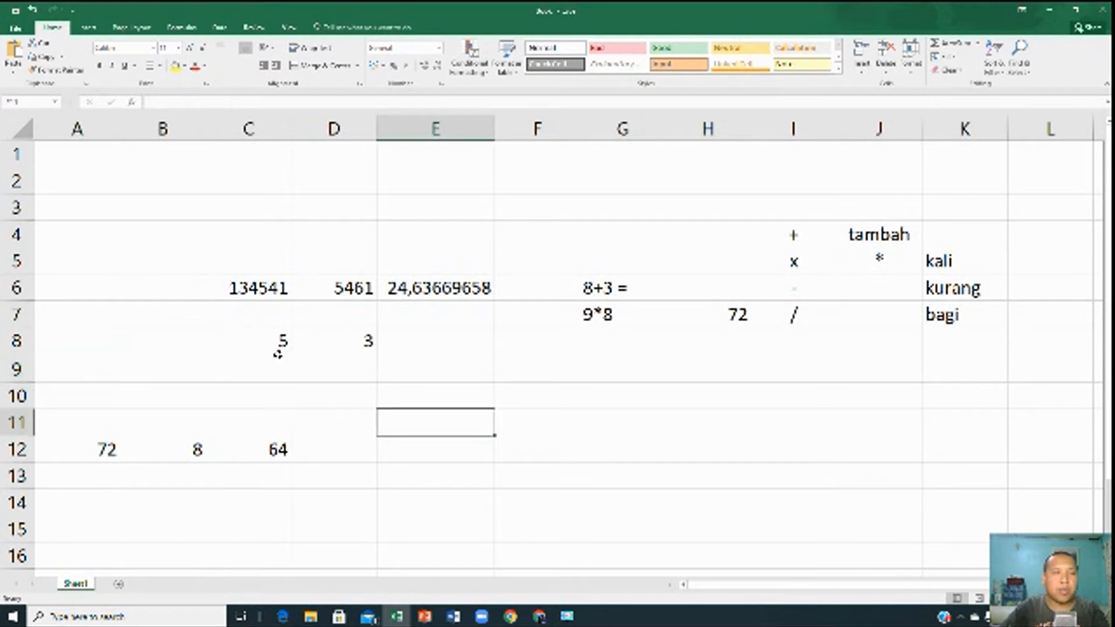
Add the numbers in cells C8 and A12 in cell E14 with the cell-reference formula =C8+A12
{"action": "left_click", "coordinate": [250, 340]}
{"action": "left_click", "coordinate": [93, 452]}
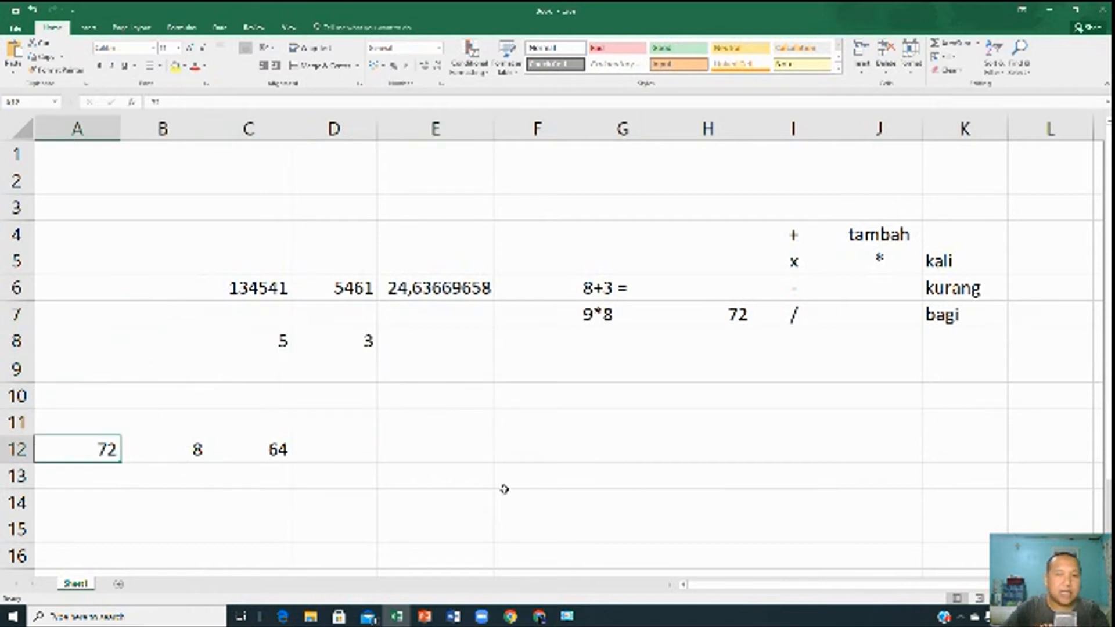
{"action": "left_click", "coordinate": [469, 505]}
{"action": "type", "text": "="}
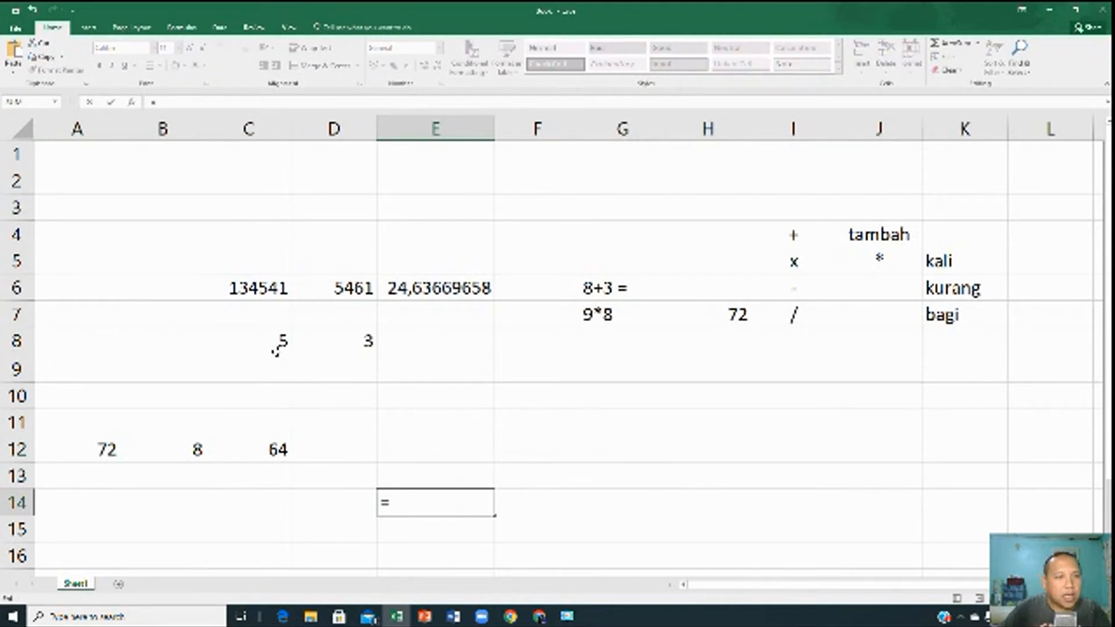
{"action": "left_click", "coordinate": [277, 349]}
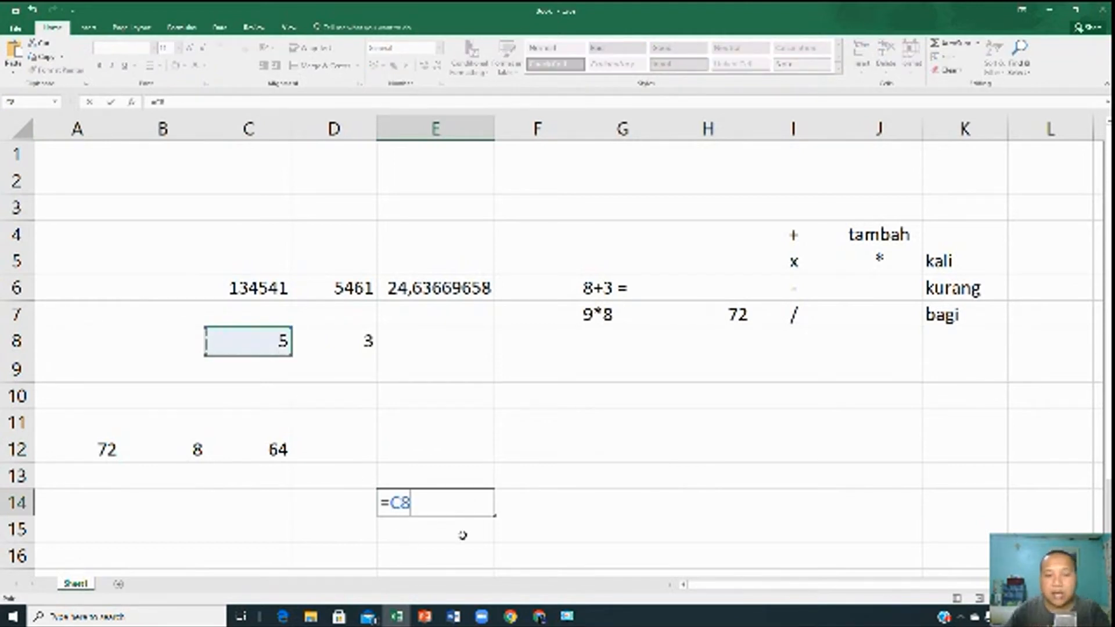
{"action": "type", "text": "+"}
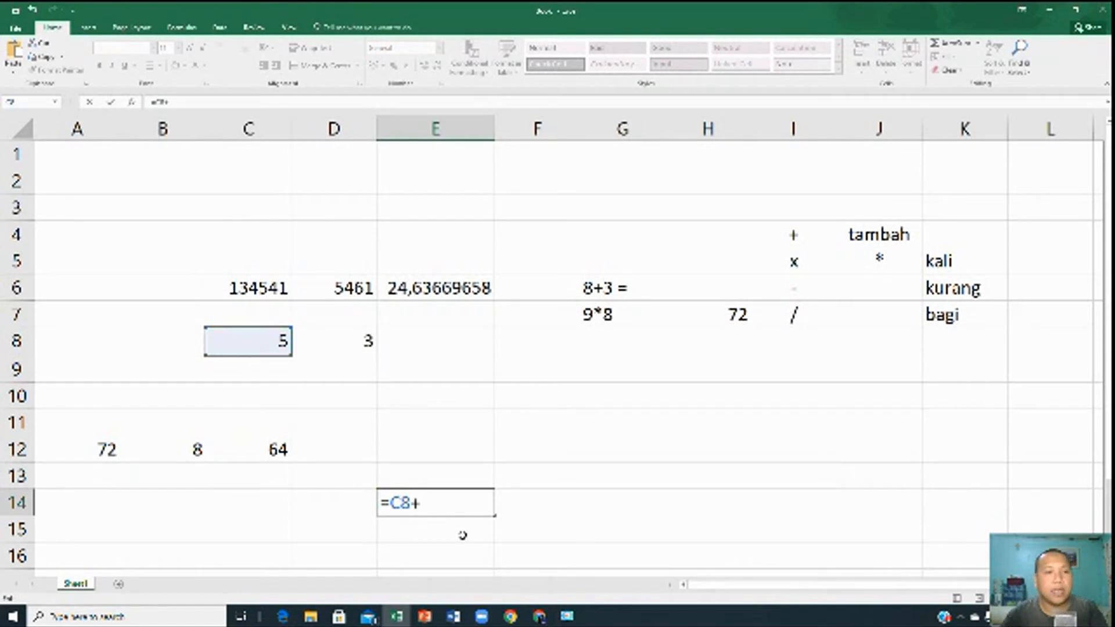
{"action": "left_click", "coordinate": [78, 454]}
{"action": "key", "text": "Return"}
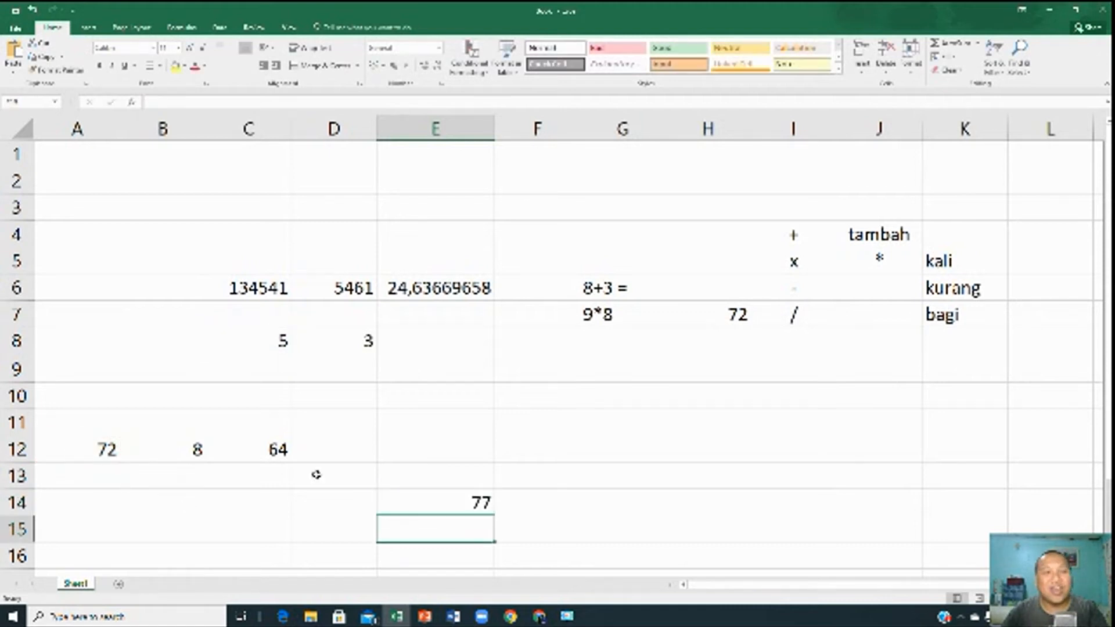
{"action": "left_click", "coordinate": [316, 473]}
{"action": "left_click", "coordinate": [234, 336]}
{"action": "left_click", "coordinate": [104, 448]}
{"action": "left_click", "coordinate": [250, 360]}
{"action": "left_click", "coordinate": [90, 438]}
{"action": "left_click", "coordinate": [230, 348]}
{"action": "left_click", "coordinate": [398, 352]}
Change the number in cell C8 to 77 so the addition formula recalculates
{"action": "left_click", "coordinate": [280, 345]}
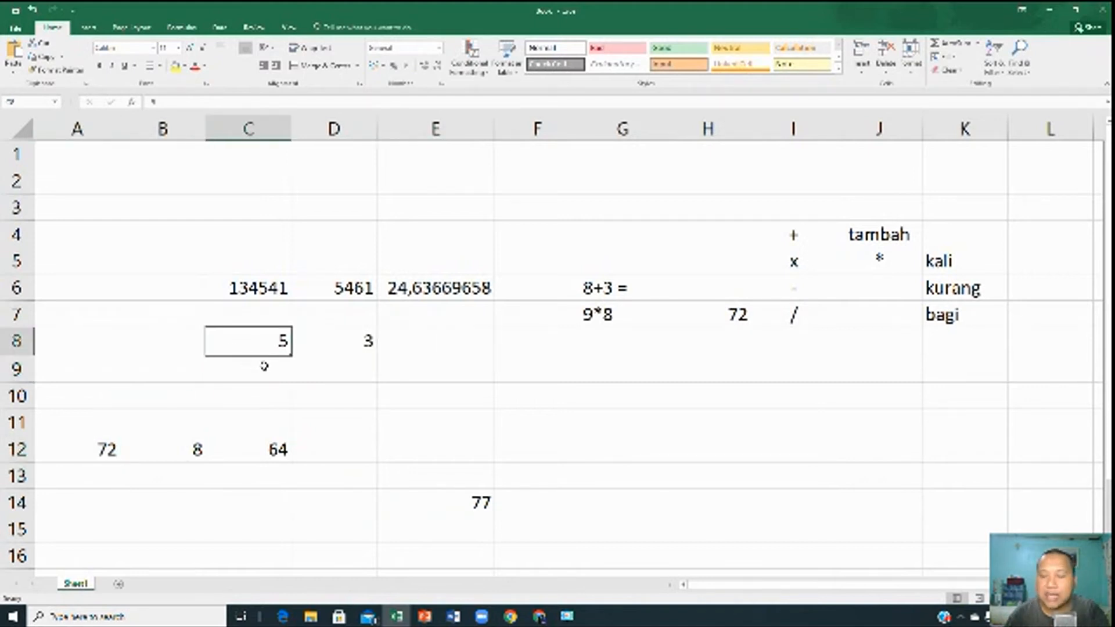
{"action": "type", "text": "77"}
{"action": "key", "text": "Return"}
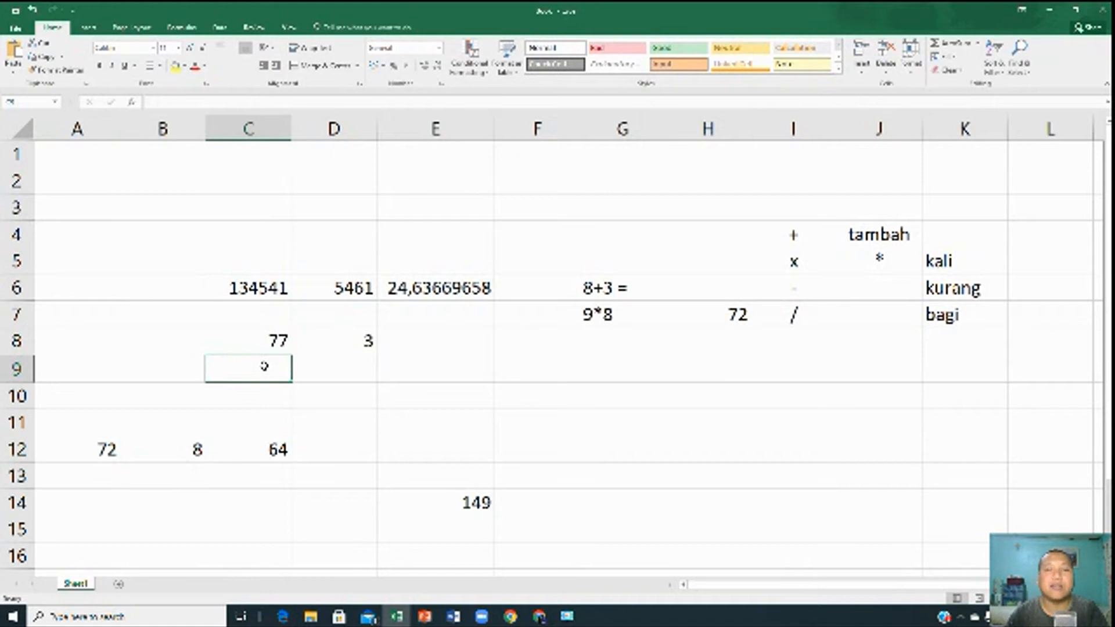
Review the operator labels tambah, kali, kurang and bagi and the example calculations in range A3:K14
{"action": "left_click", "coordinate": [303, 385]}
{"action": "left_click", "coordinate": [657, 377]}
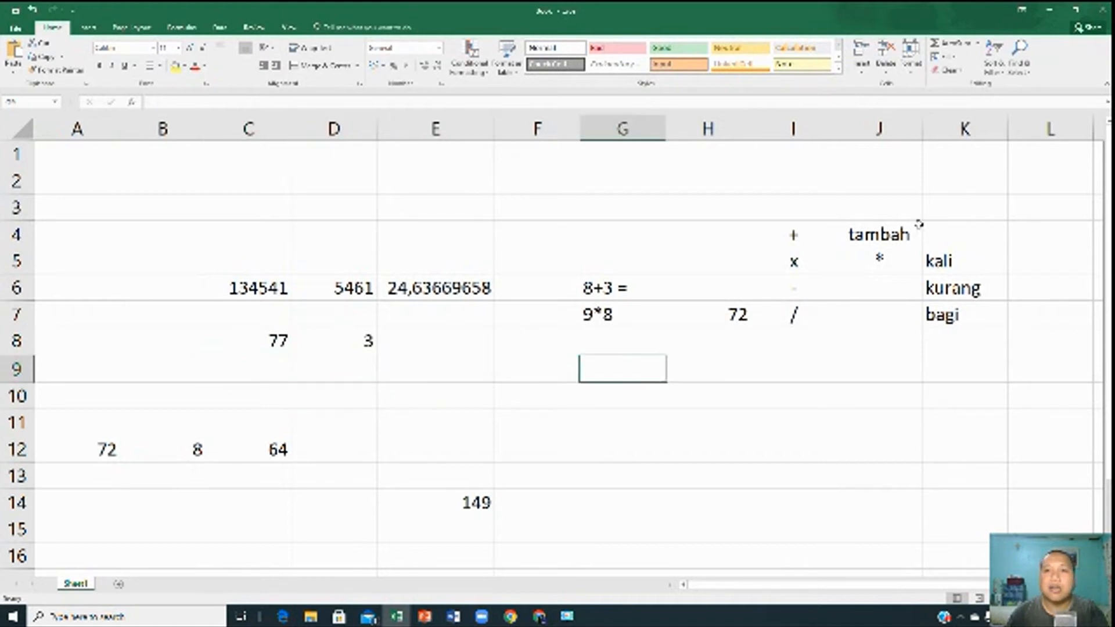
{"action": "left_click", "coordinate": [886, 235]}
{"action": "left_click", "coordinate": [940, 260]}
{"action": "left_click", "coordinate": [947, 287]}
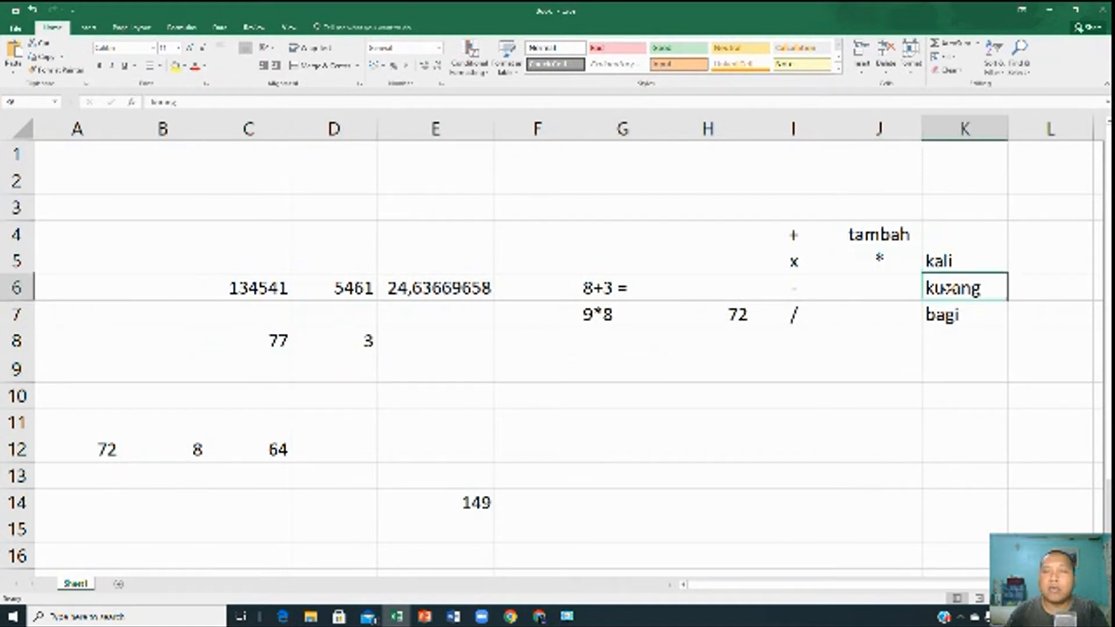
{"action": "left_click", "coordinate": [951, 317]}
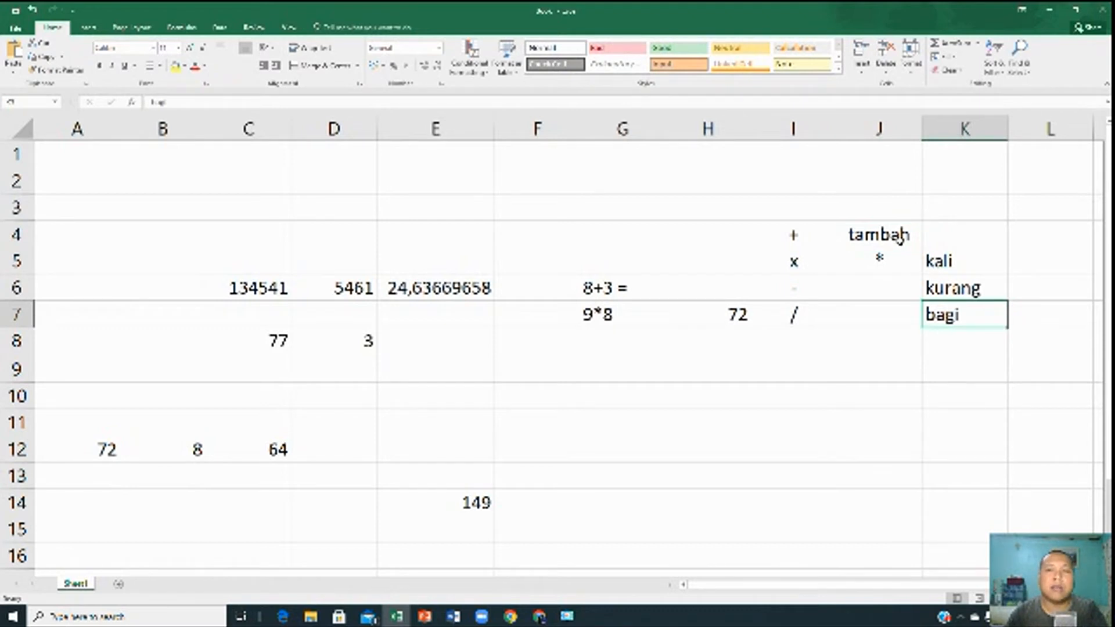
{"action": "left_click", "coordinate": [414, 265]}
{"action": "left_click", "coordinate": [153, 246]}
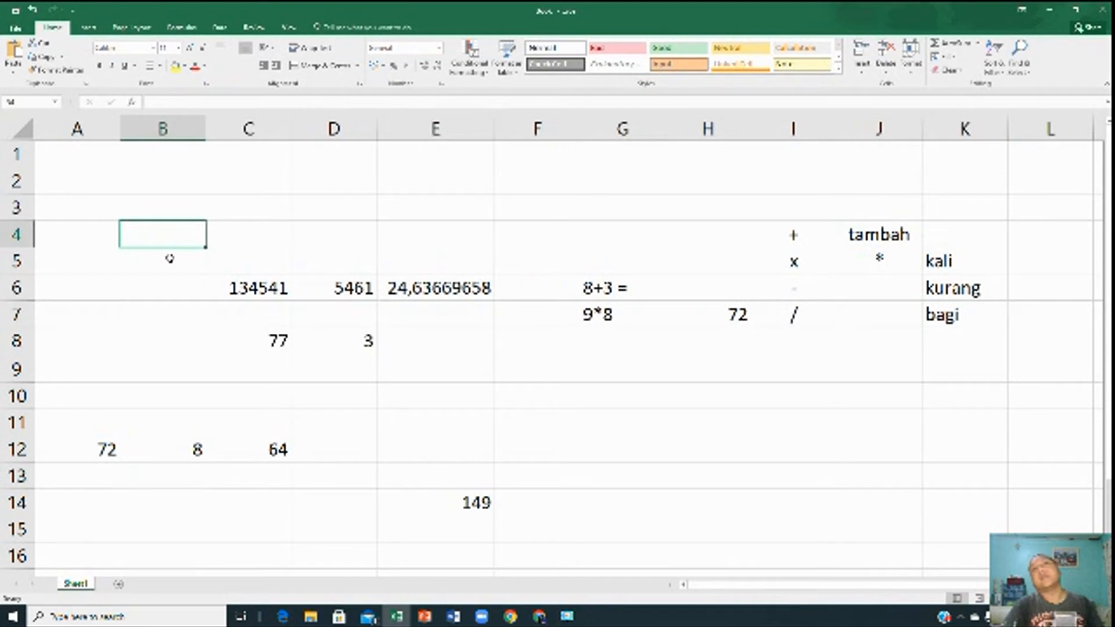
{"action": "left_click_drag", "start_coordinate": [87, 209], "coordinate": [970, 501]}
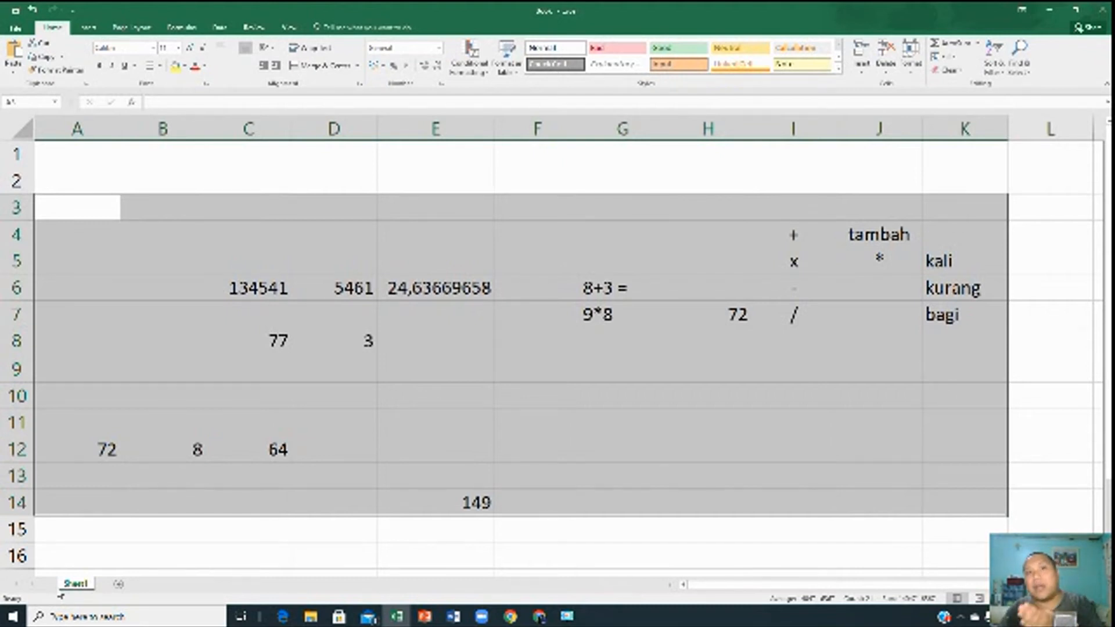
Add a second worksheet to the workbook and rename Sheet1 as matematika
{"action": "left_click", "coordinate": [119, 584]}
{"action": "left_click", "coordinate": [81, 585]}
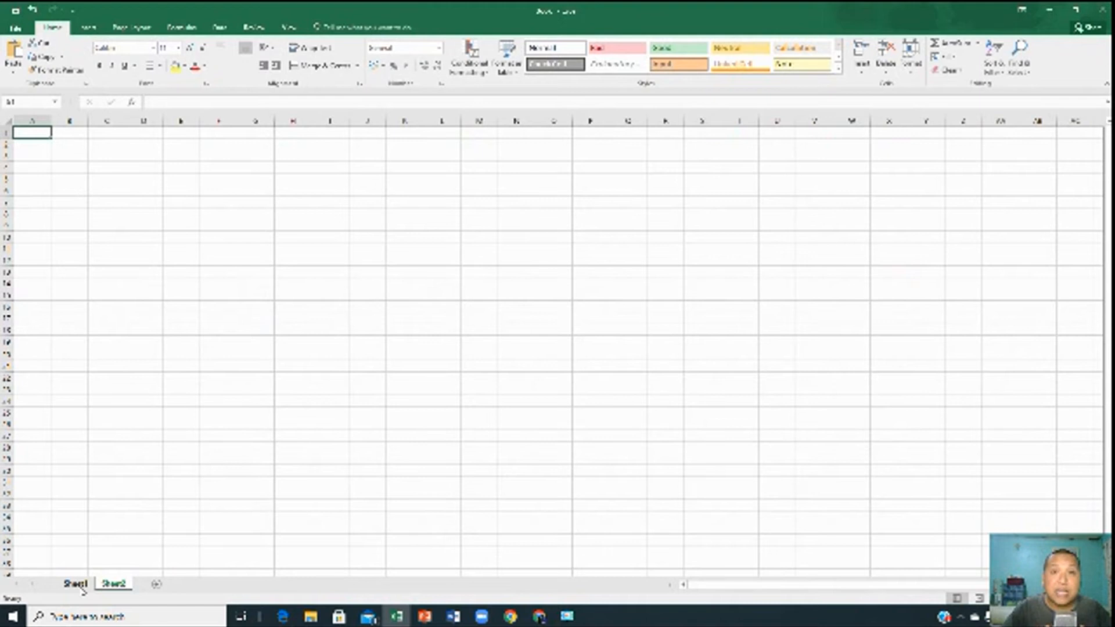
{"action": "right_click", "coordinate": [82, 585]}
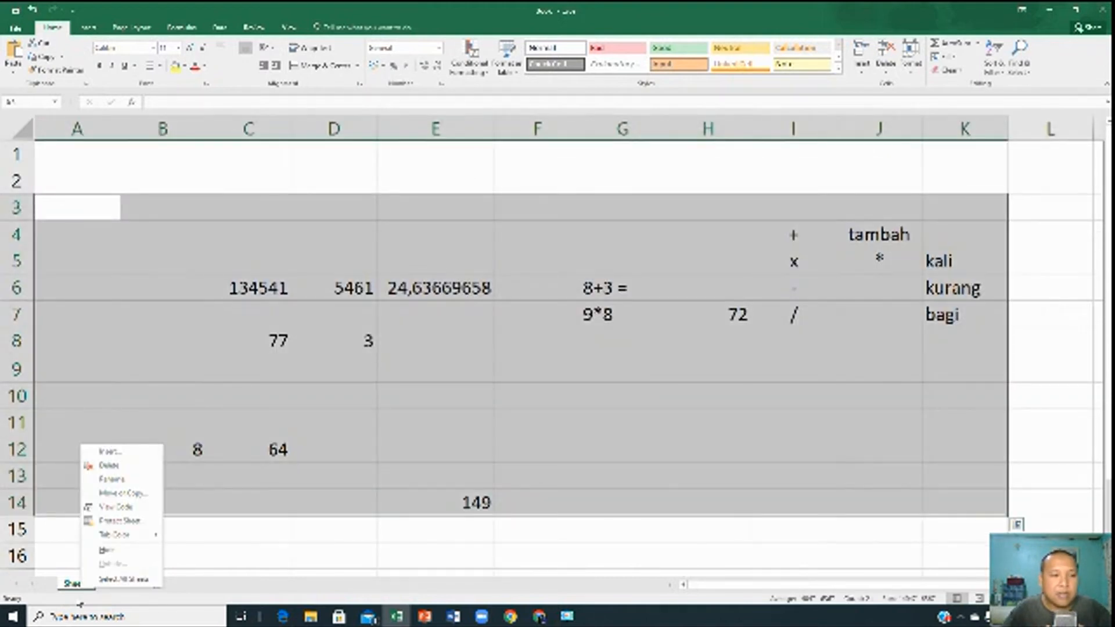
{"action": "left_click", "coordinate": [126, 478]}
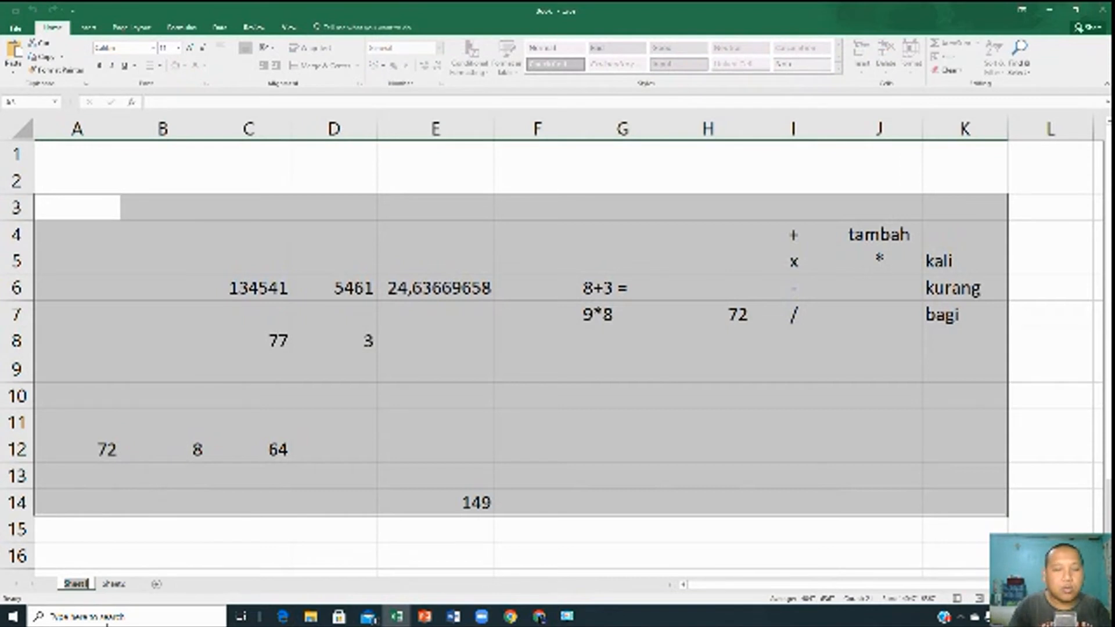
{"action": "type", "text": "matematik"}
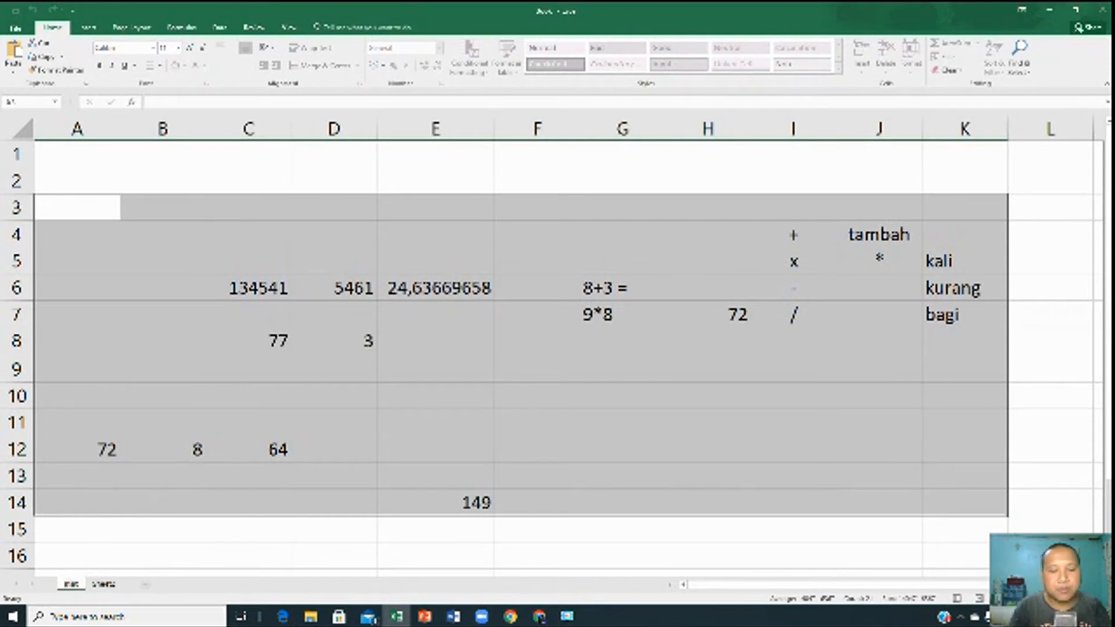
{"action": "type", "text": "a"}
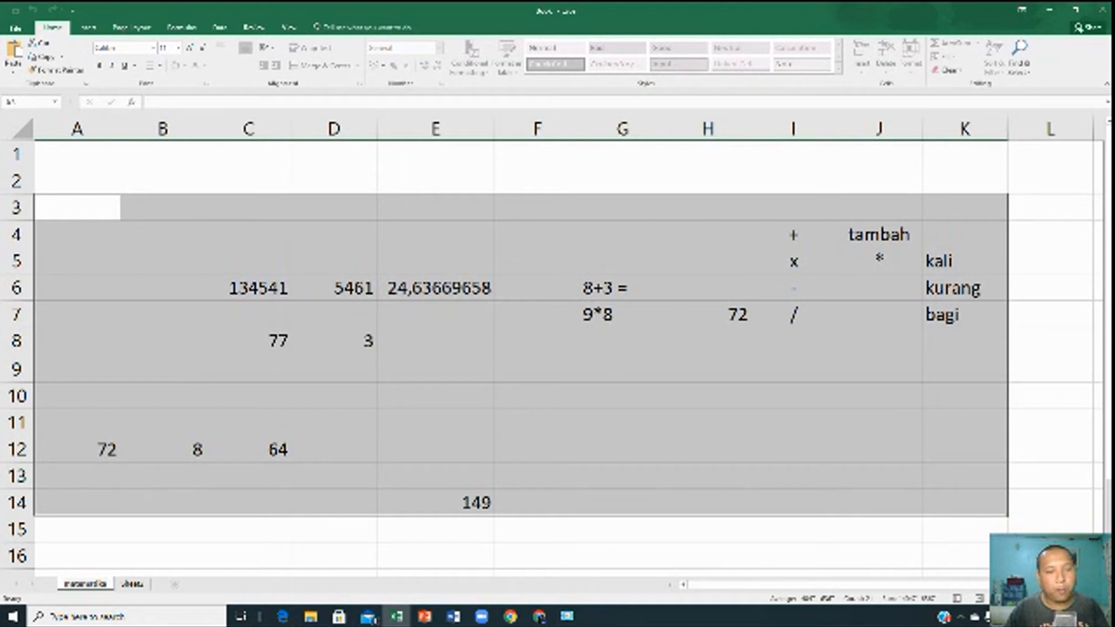
Rename the second worksheet as mat2
{"action": "left_click", "coordinate": [131, 584]}
{"action": "type", "text": "nama"}
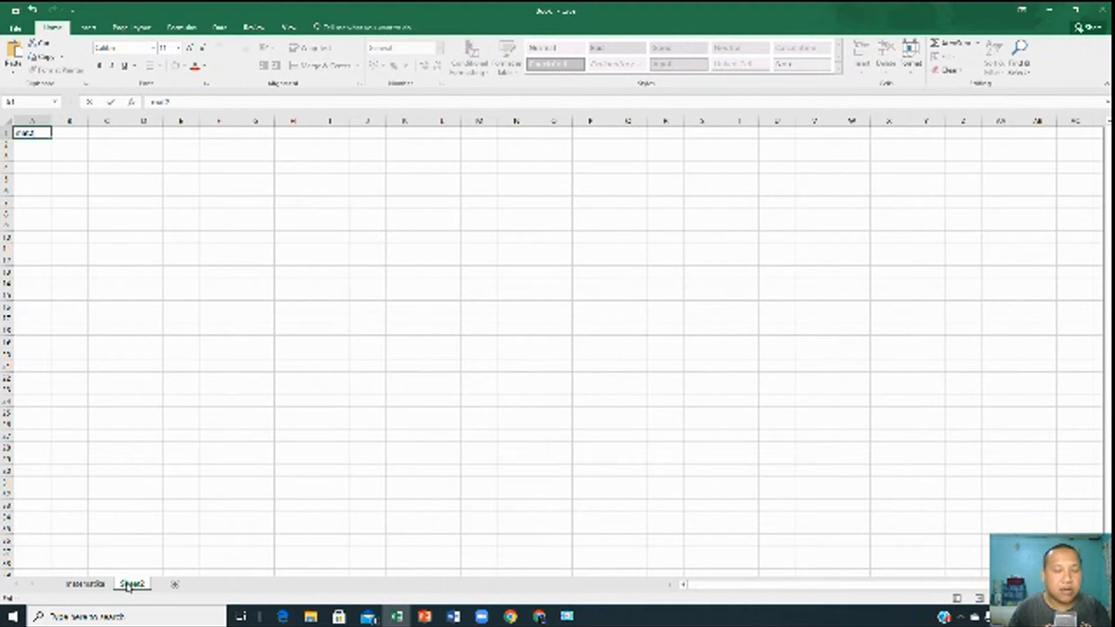
{"action": "right_click", "coordinate": [129, 586]}
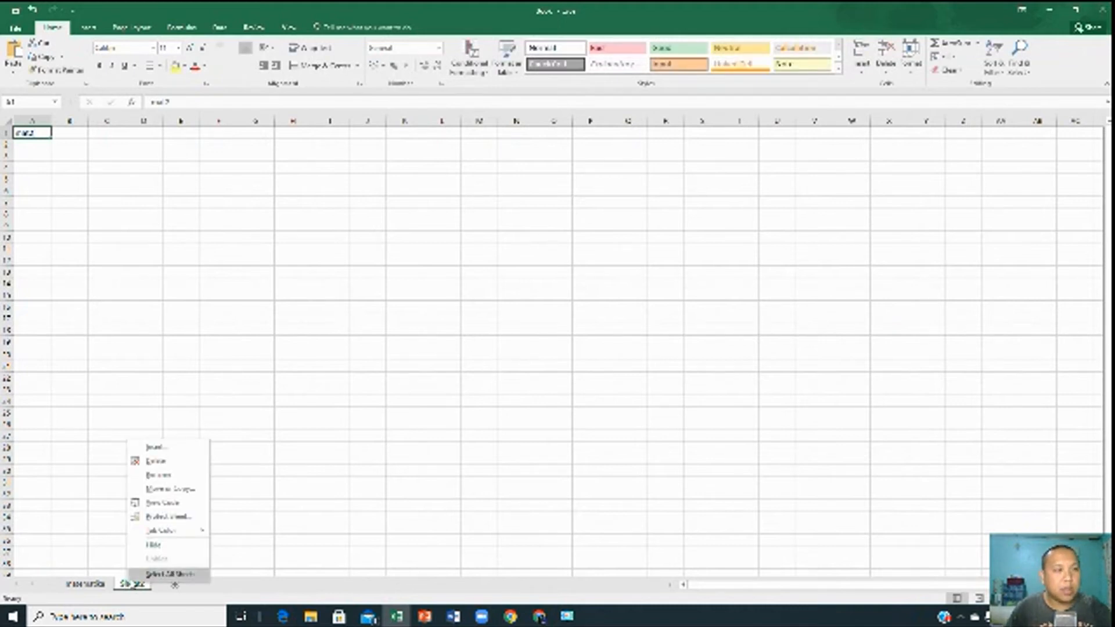
{"action": "left_click", "coordinate": [155, 475]}
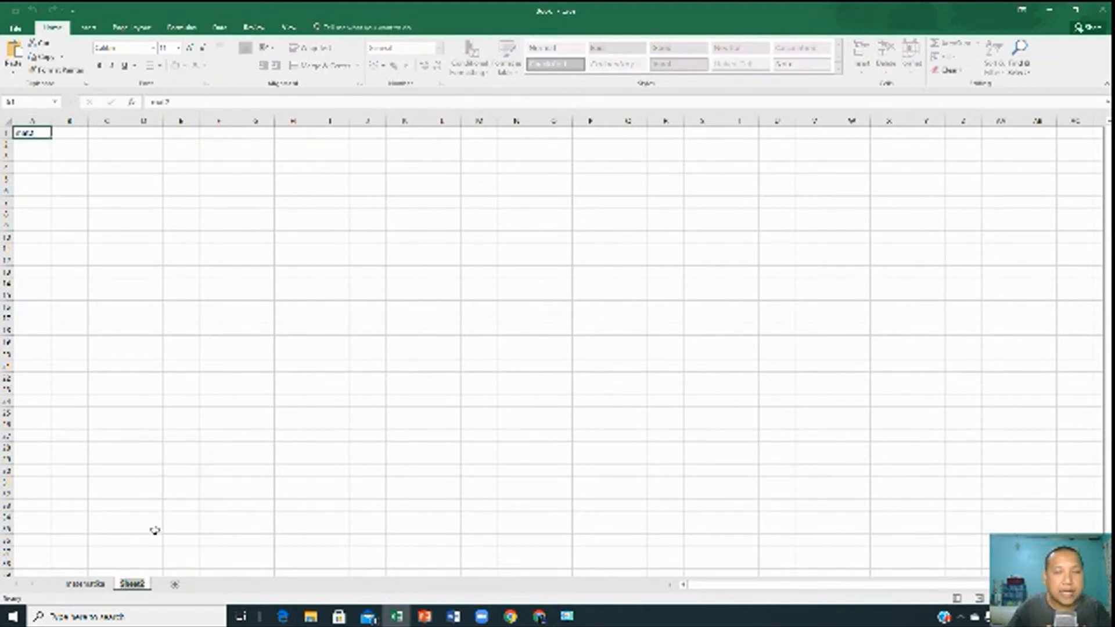
{"action": "type", "text": "nani"}
{"action": "key", "text": "Return"}
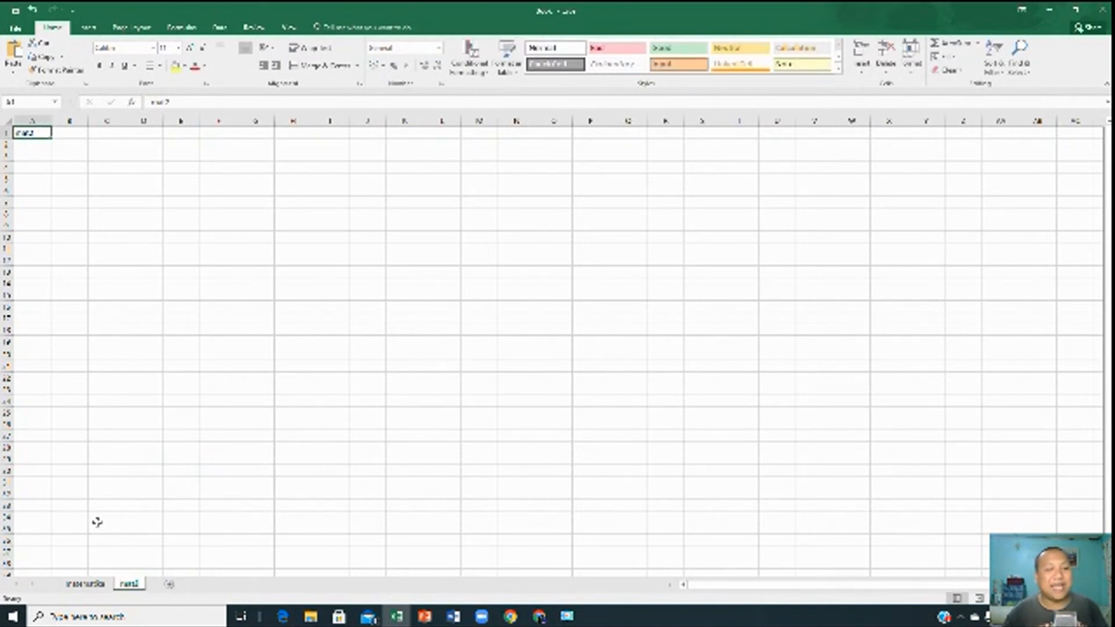
Clear the stray text from cell A1 of the mat2 sheet and enter the label sum in cell A2
{"action": "left_click", "coordinate": [85, 584]}
{"action": "left_click", "coordinate": [124, 584]}
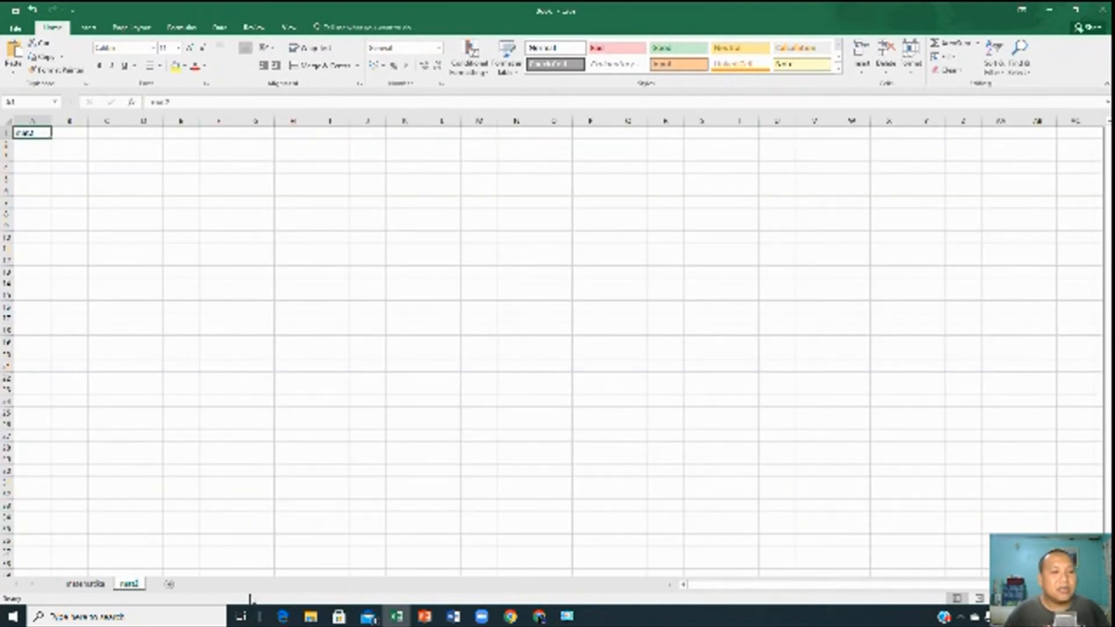
{"action": "left_click", "coordinate": [196, 541]}
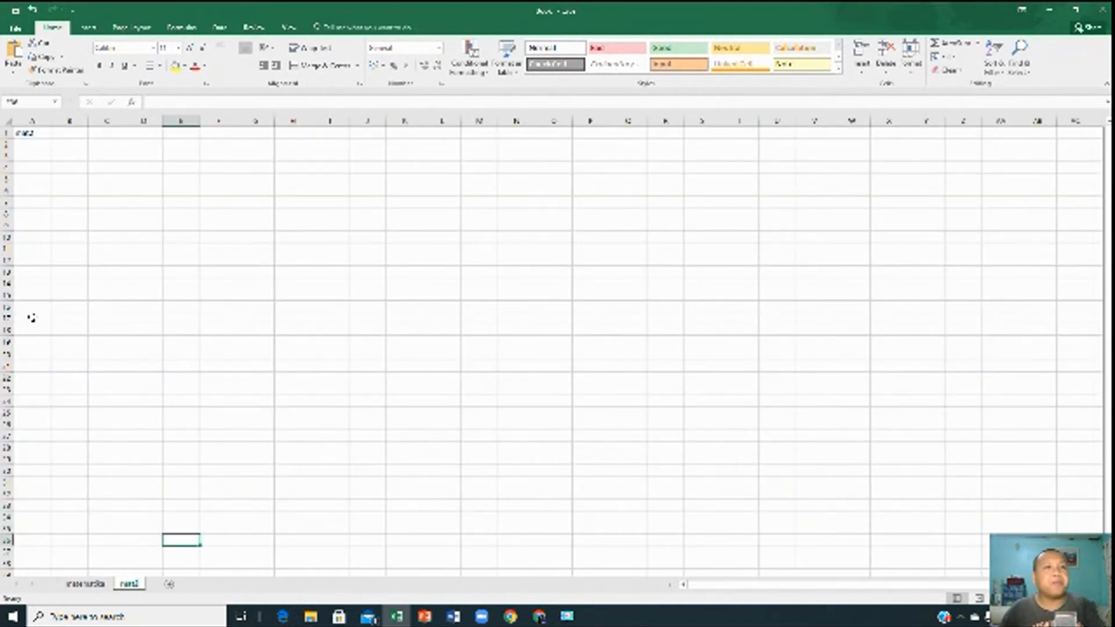
{"action": "left_click", "coordinate": [36, 136]}
{"action": "key", "text": "BackSpace"}
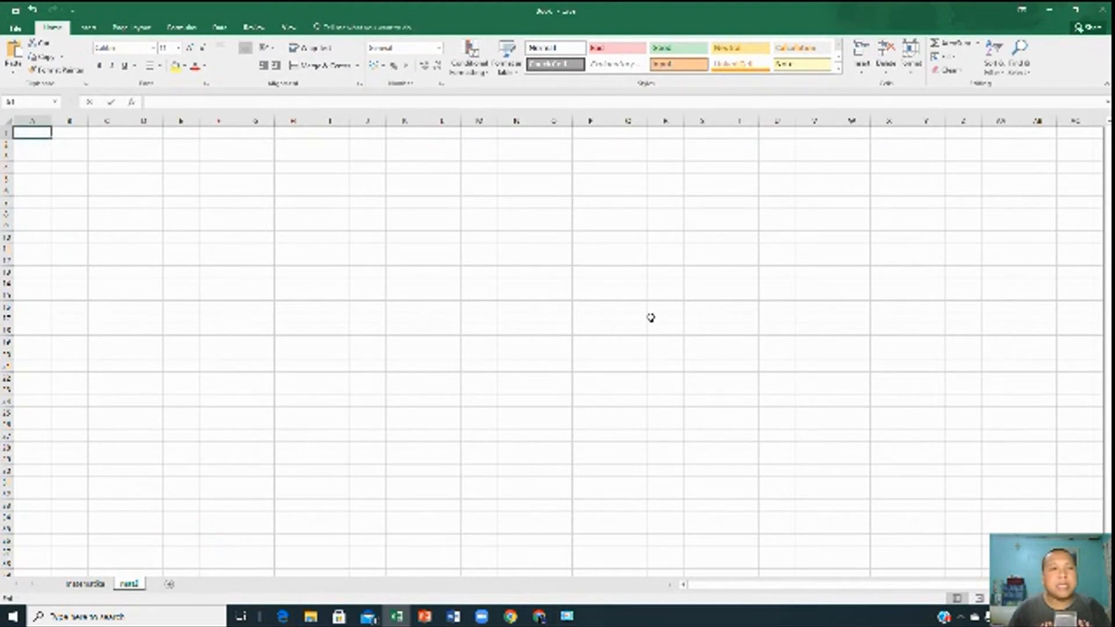
{"action": "key", "text": "Return"}
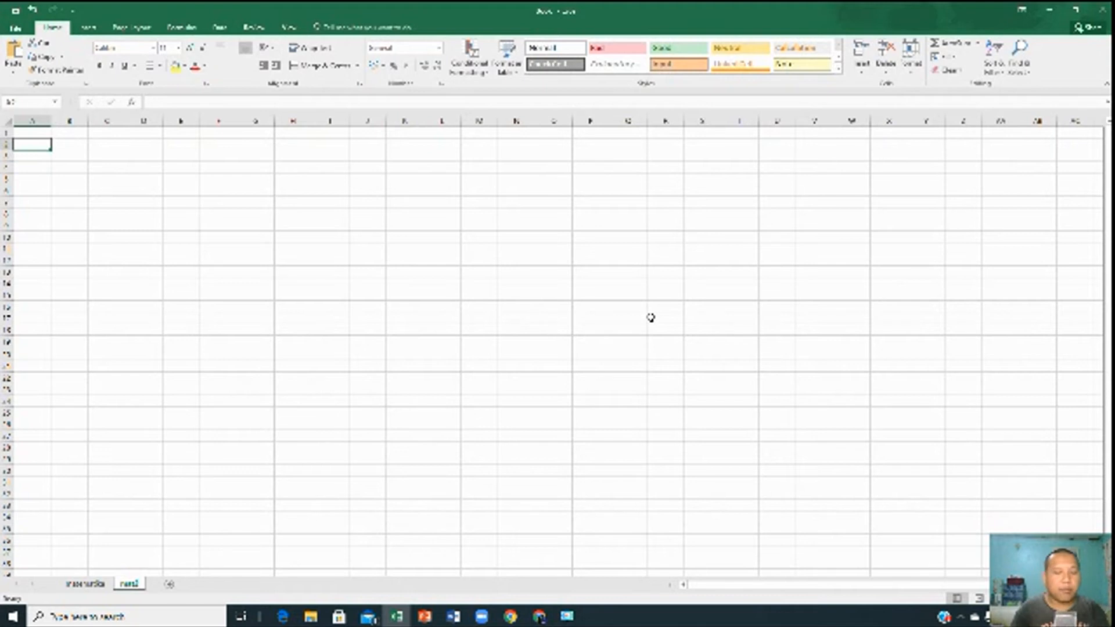
{"action": "type", "text": "nan"}
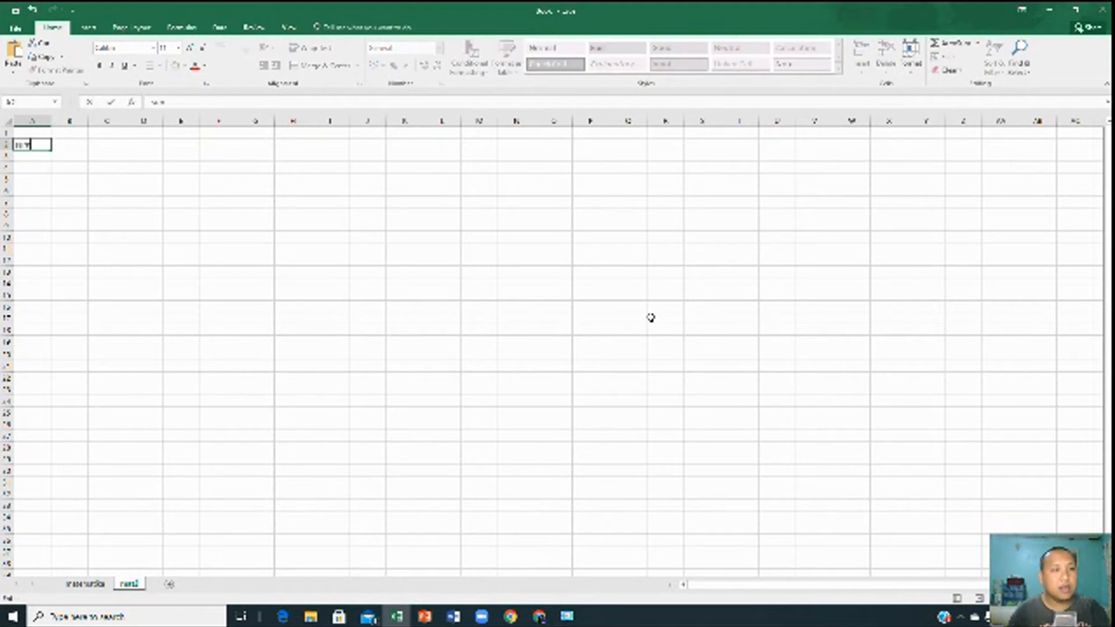
{"action": "key", "text": "Return"}
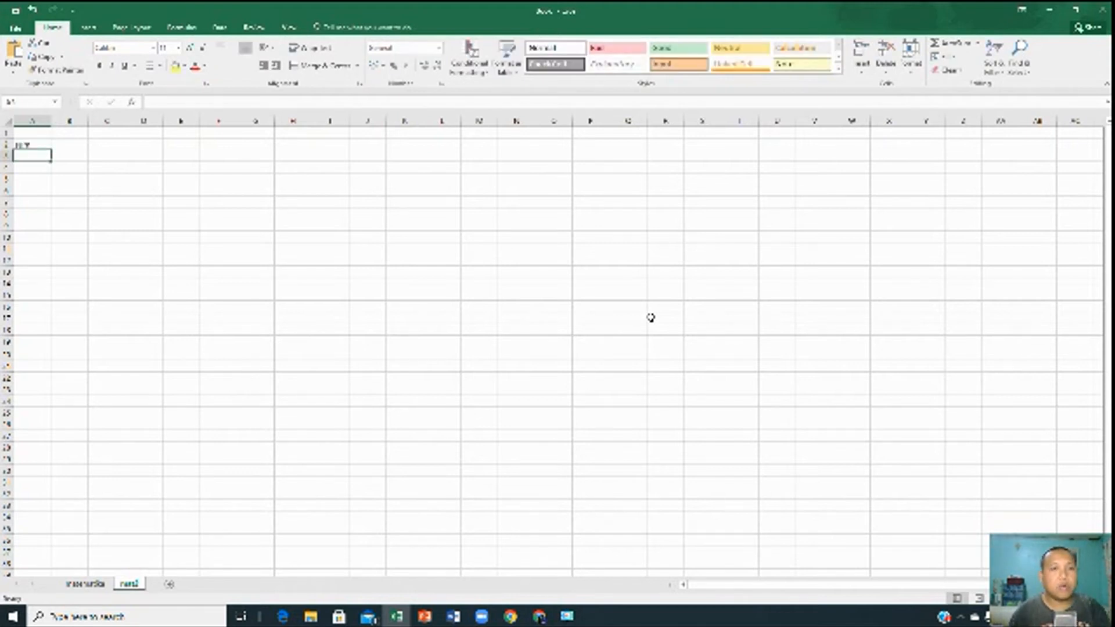
Magnify the mat2 sheet to 200% and enlarge it several more zoom increments
{"action": "left_click", "coordinate": [289, 27]}
{"action": "left_click", "coordinate": [234, 55]}
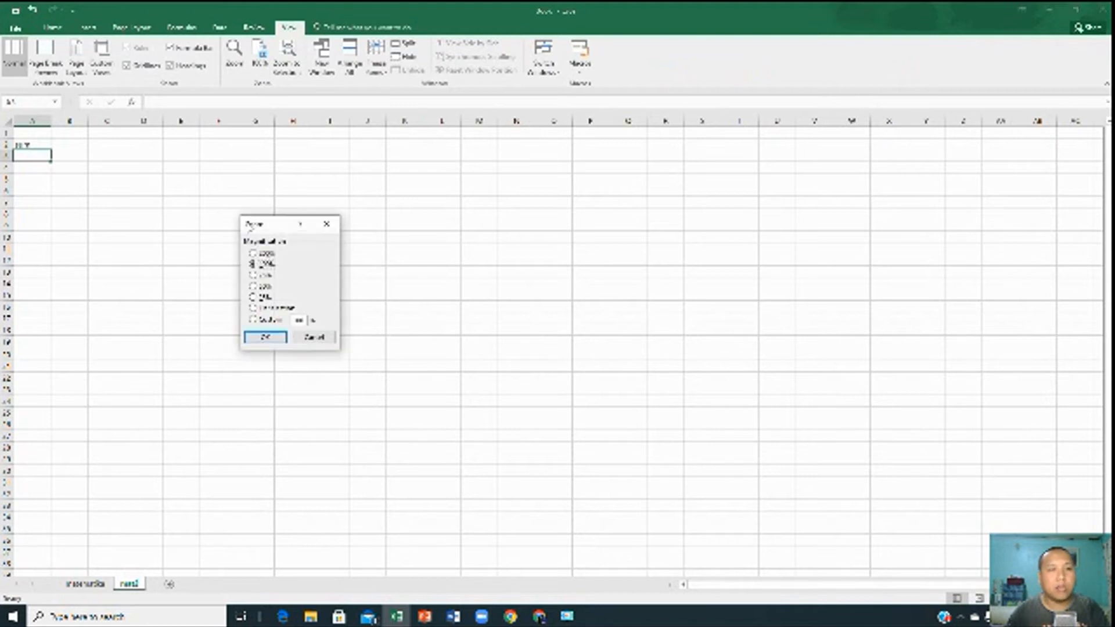
{"action": "left_click", "coordinate": [253, 253]}
{"action": "left_click", "coordinate": [266, 336]}
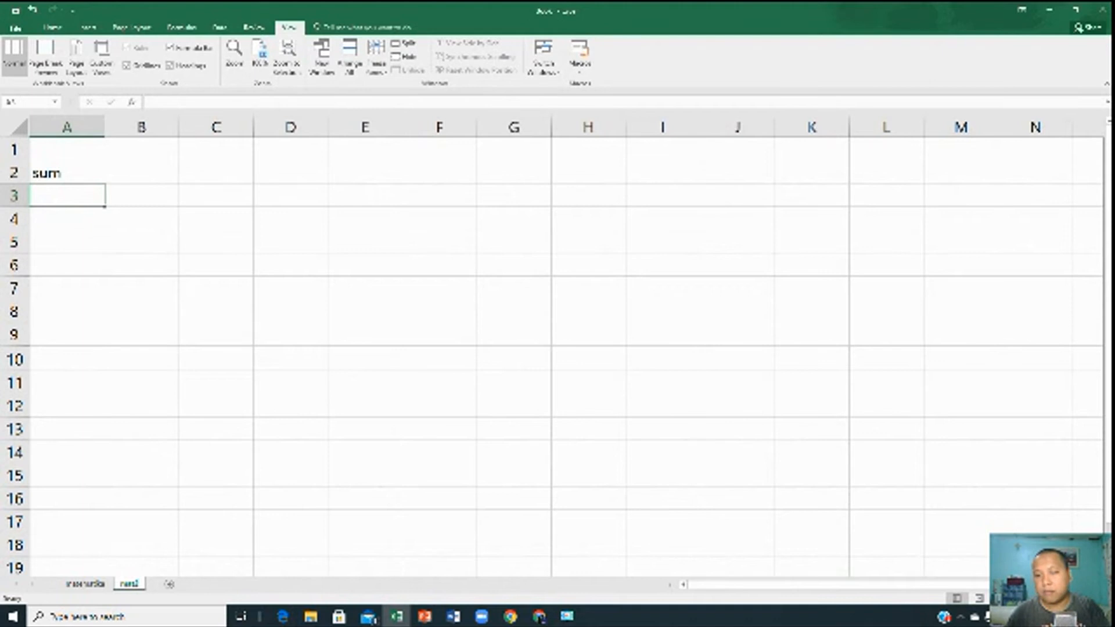
{"action": "left_click", "coordinate": [1079, 598]}
{"action": "left_click", "coordinate": [1079, 598]}
{"action": "left_click", "coordinate": [1080, 599]}
{"action": "left_click", "coordinate": [1079, 598]}
{"action": "left_click", "coordinate": [1079, 598]}
{"action": "left_click", "coordinate": [1079, 598]}
{"action": "left_click", "coordinate": [1079, 598]}
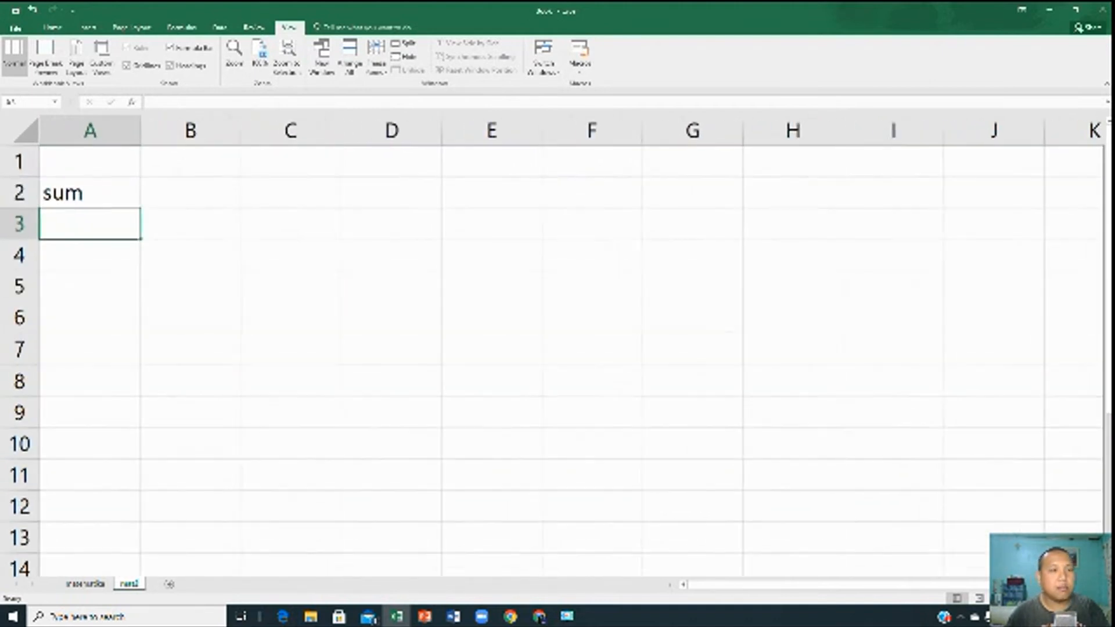
{"action": "left_click", "coordinate": [1079, 598]}
{"action": "left_click", "coordinate": [1079, 598]}
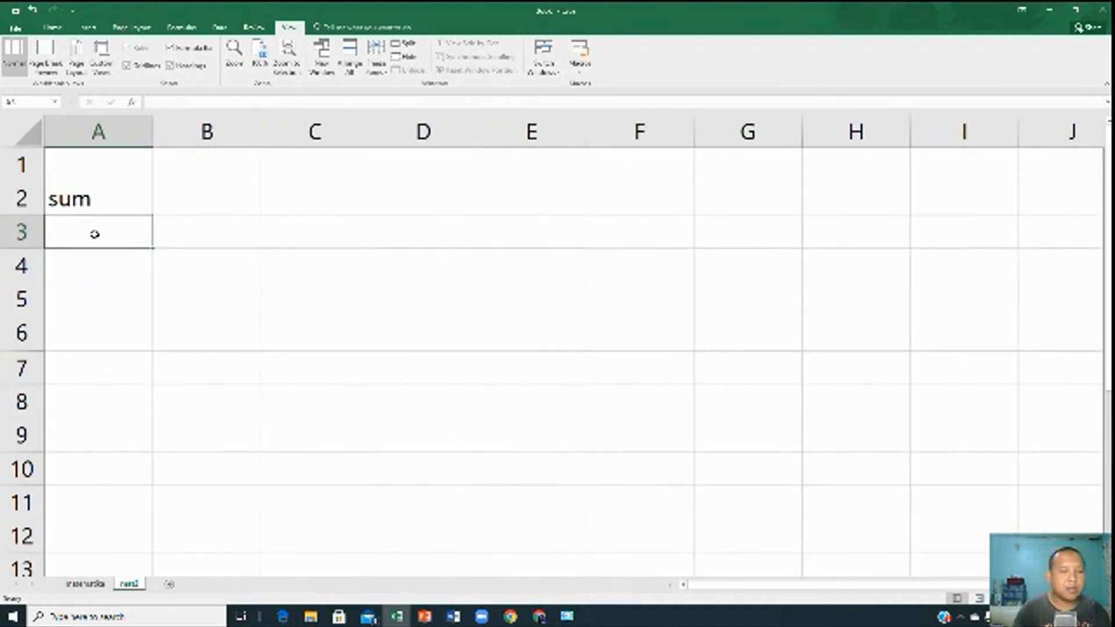
Enter the label Average in cell A3 and MAX in cell A4
{"action": "type", "text": "Average"}
{"action": "key", "text": "Return"}
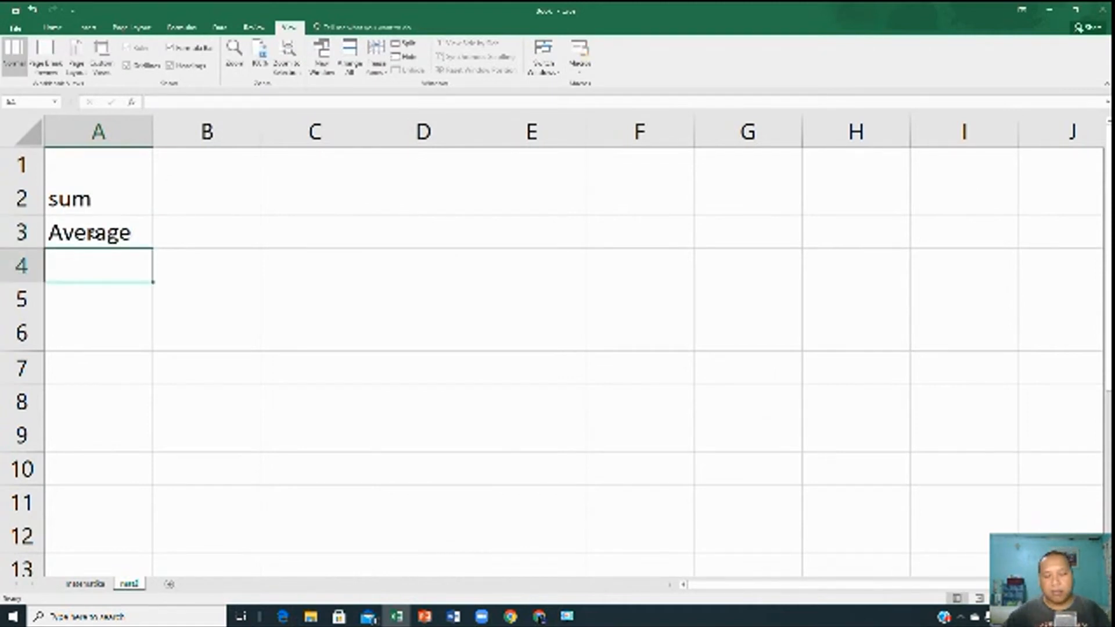
{"action": "type", "text": "MAX"}
{"action": "key", "text": "Return"}
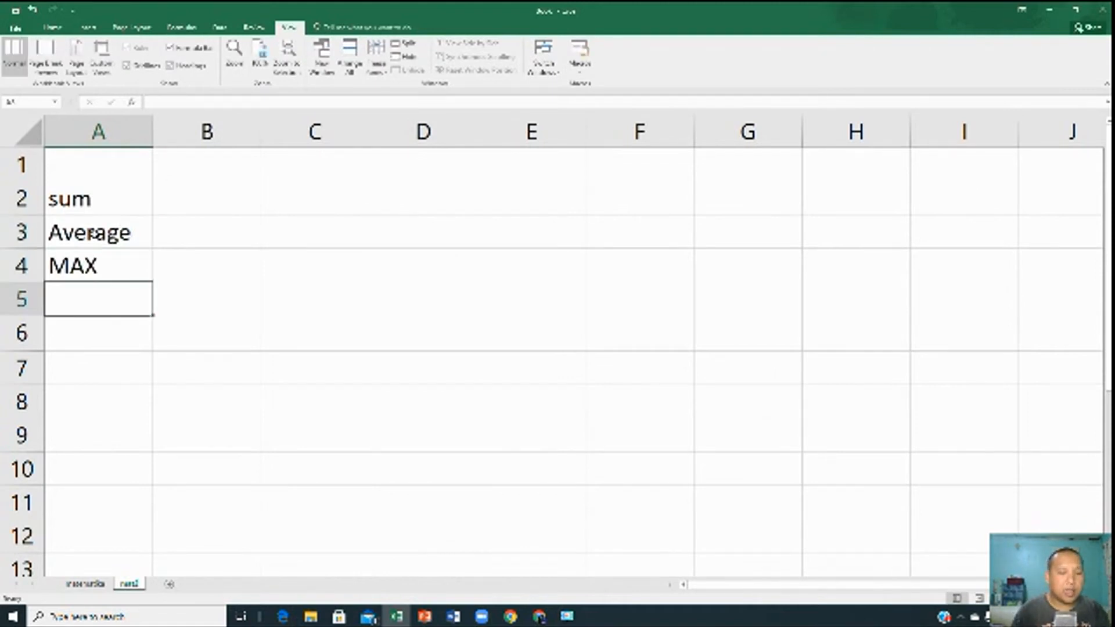
Enter the label MIN in cell A5 and change the label in cell A2 to uppercase SUM
{"action": "type", "text": "MIN"}
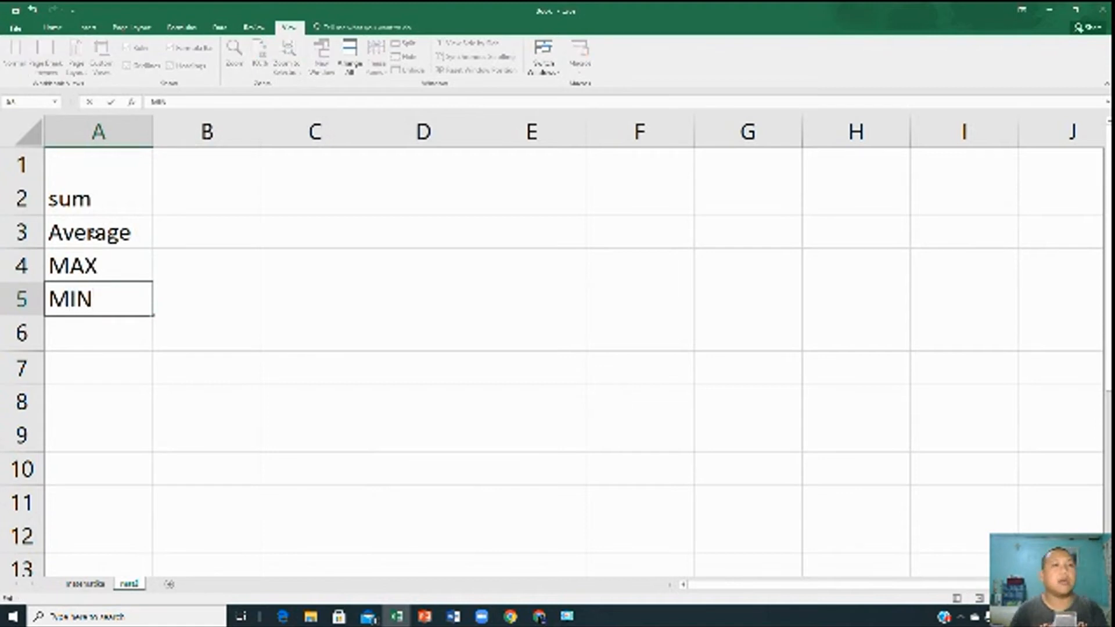
{"action": "key", "text": "Up"}
{"action": "key", "text": "Up"}
{"action": "key", "text": "Up"}
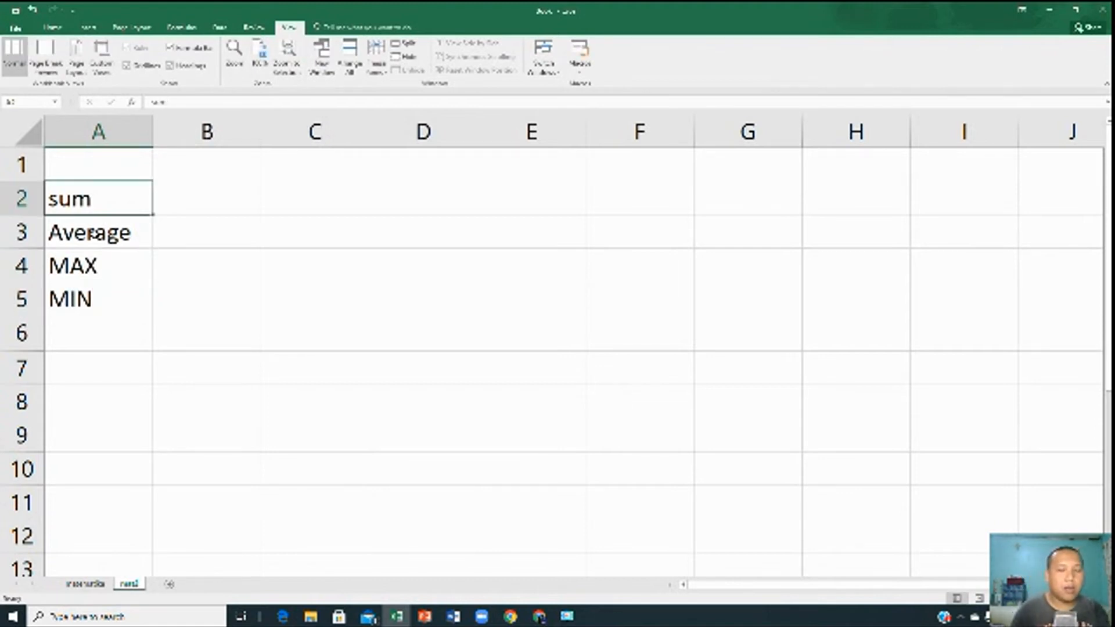
{"action": "type", "text": "SUM"}
{"action": "key", "text": "Return"}
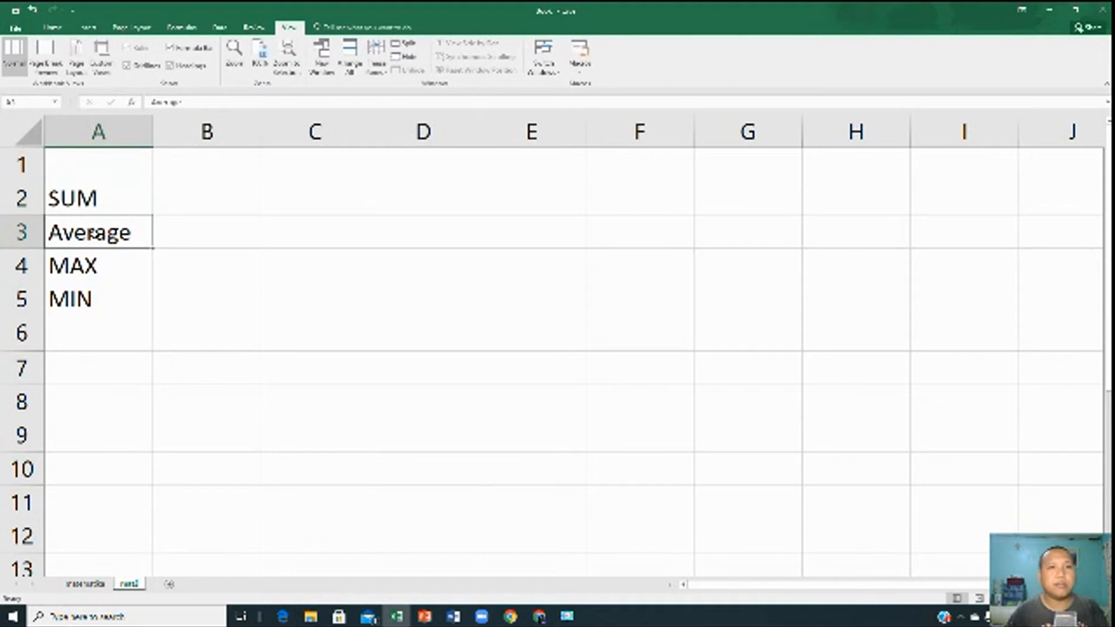
{"action": "left_click", "coordinate": [212, 348]}
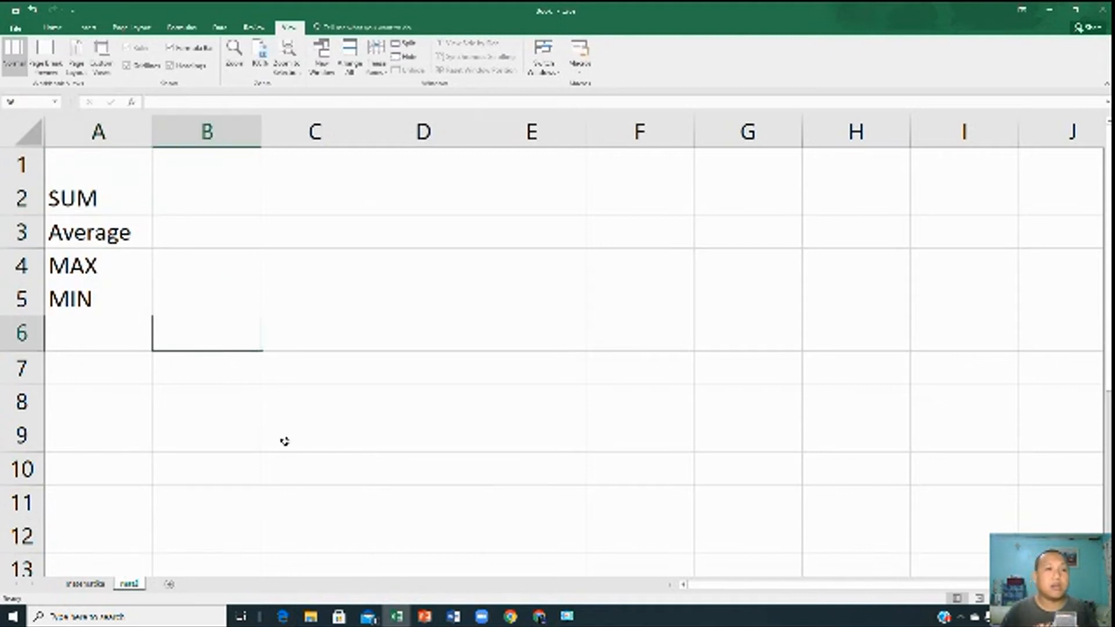
Enter the description "menjumlahkan beberapa cel" in cell B2 beside the SUM label
{"action": "left_click", "coordinate": [103, 197]}
{"action": "left_click", "coordinate": [216, 198]}
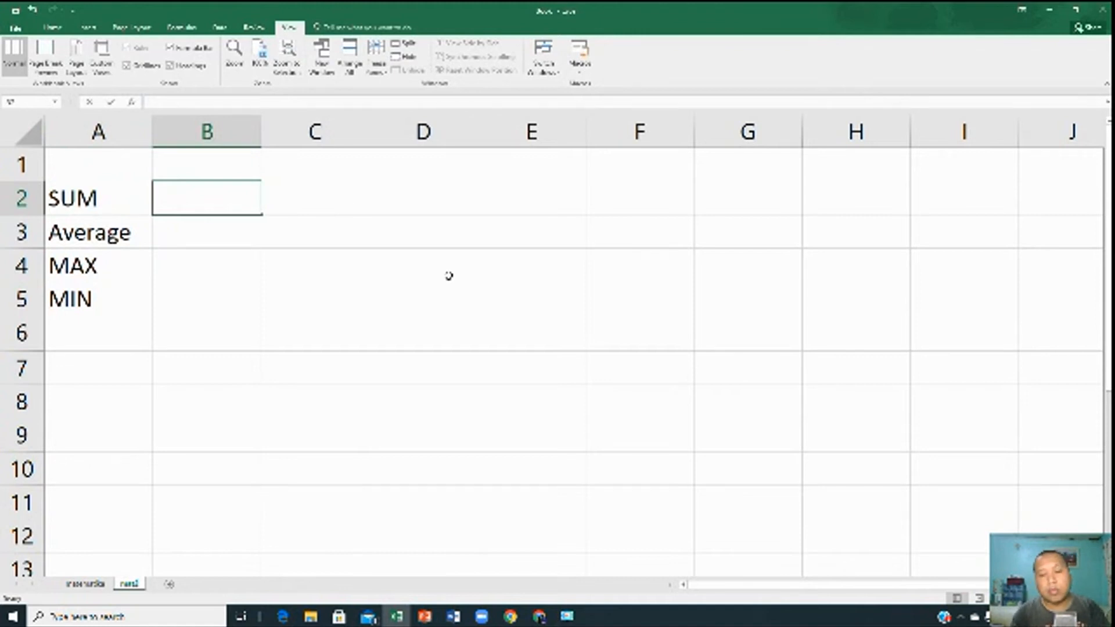
{"action": "type", "text": "mn"}
{"action": "key", "text": "BackSpace"}
{"action": "type", "text": "emjumlah"}
{"action": "key", "text": "BackSpace"}
{"action": "key", "text": "BackSpace"}
{"action": "key", "text": "BackSpace"}
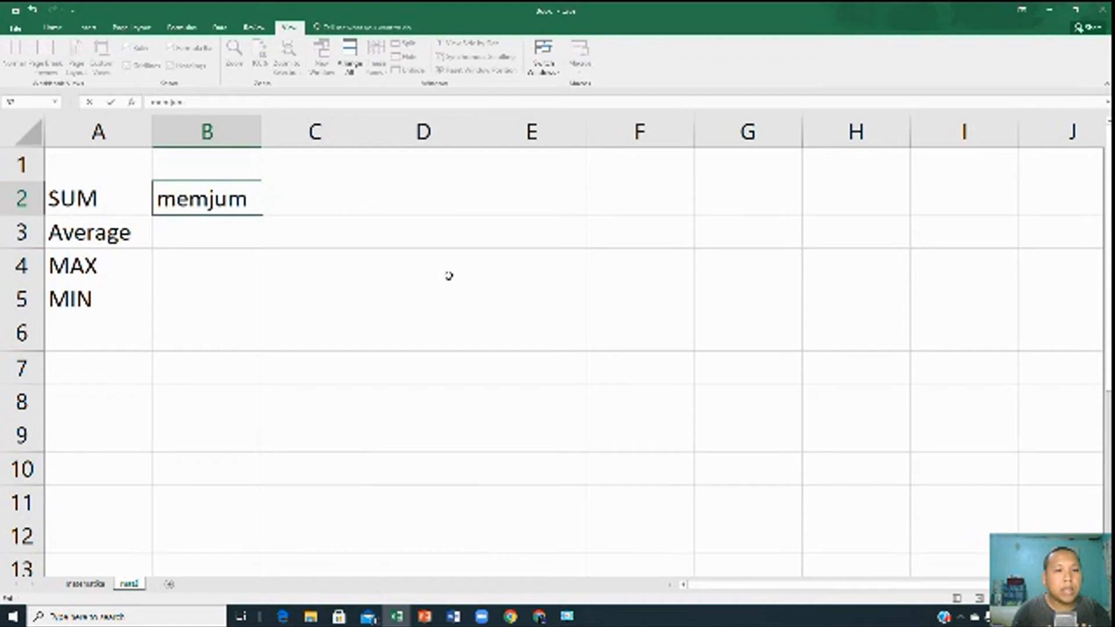
{"action": "key", "text": "BackSpace"}
{"action": "key", "text": "BackSpace"}
{"action": "key", "text": "BackSpace"}
{"action": "key", "text": "BackSpace"}
{"action": "type", "text": "njuml"}
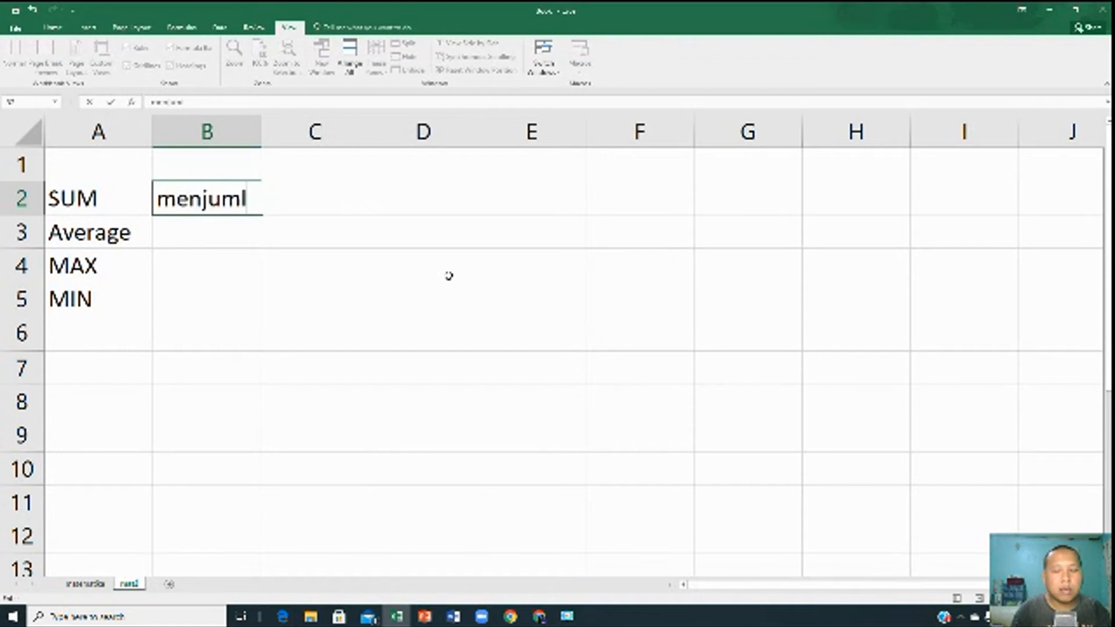
{"action": "type", "text": "ahkan beberapa"}
{"action": "type", "text": " s"}
{"action": "key", "text": "BackSpace"}
{"action": "type", "text": "cel"}
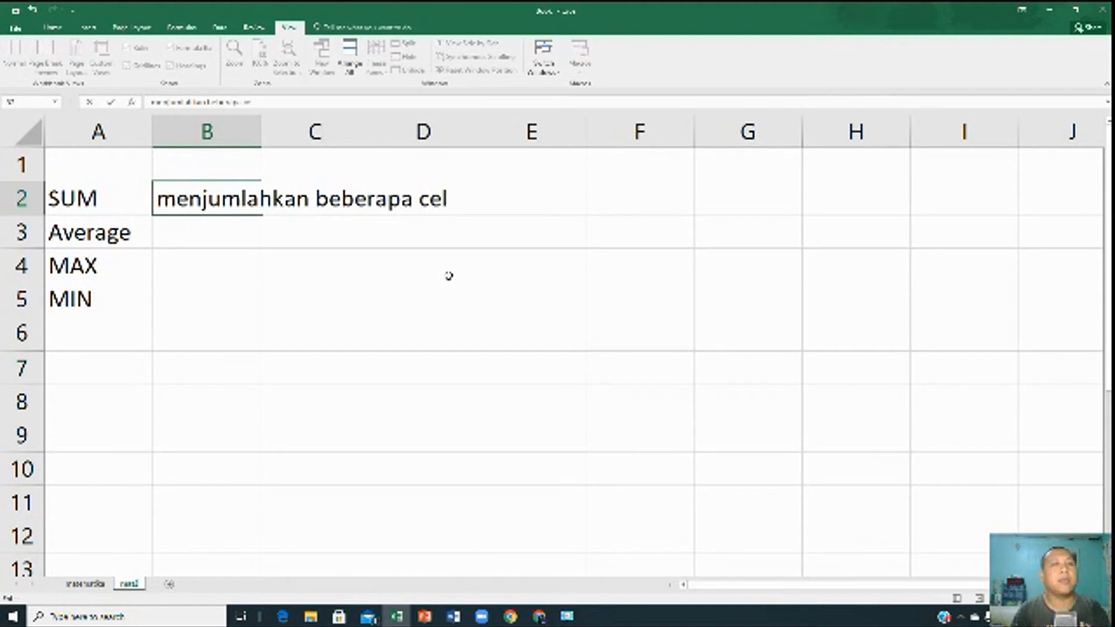
{"action": "key", "text": "Return"}
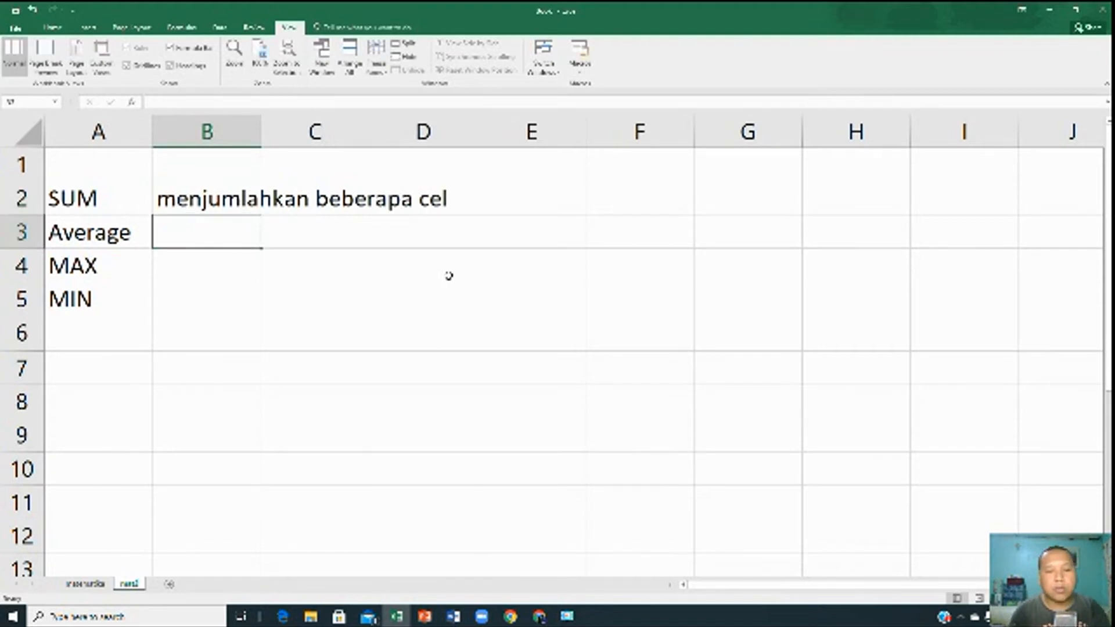
Enter the description "rata rata beberapa cel" in cell B3 beside the Average label
{"action": "type", "text": "rata rata"}
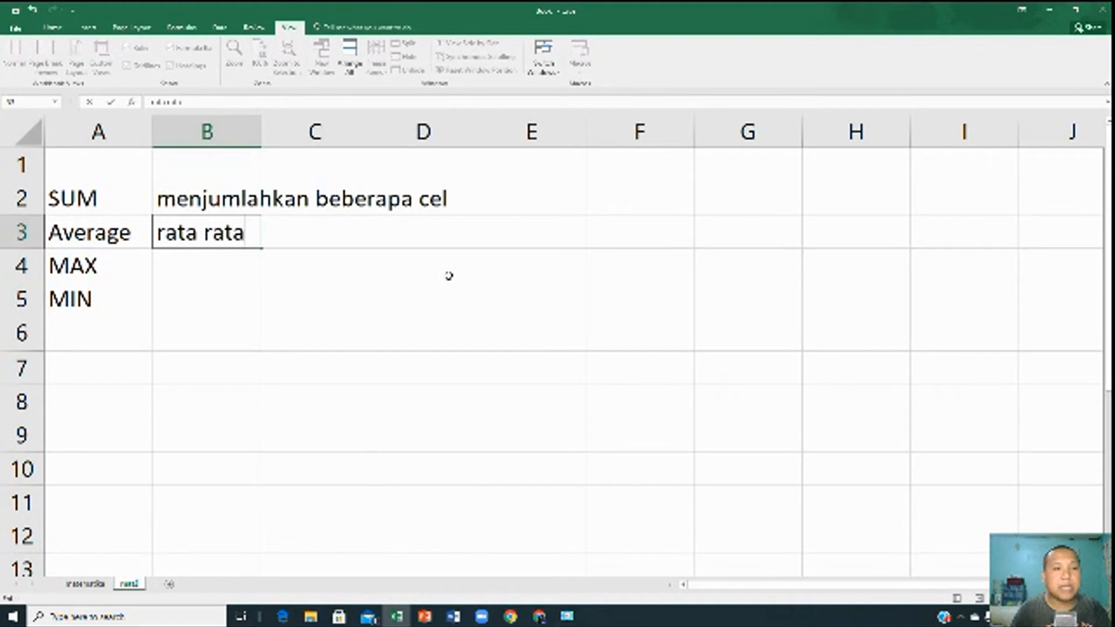
{"action": "type", "text": " b"}
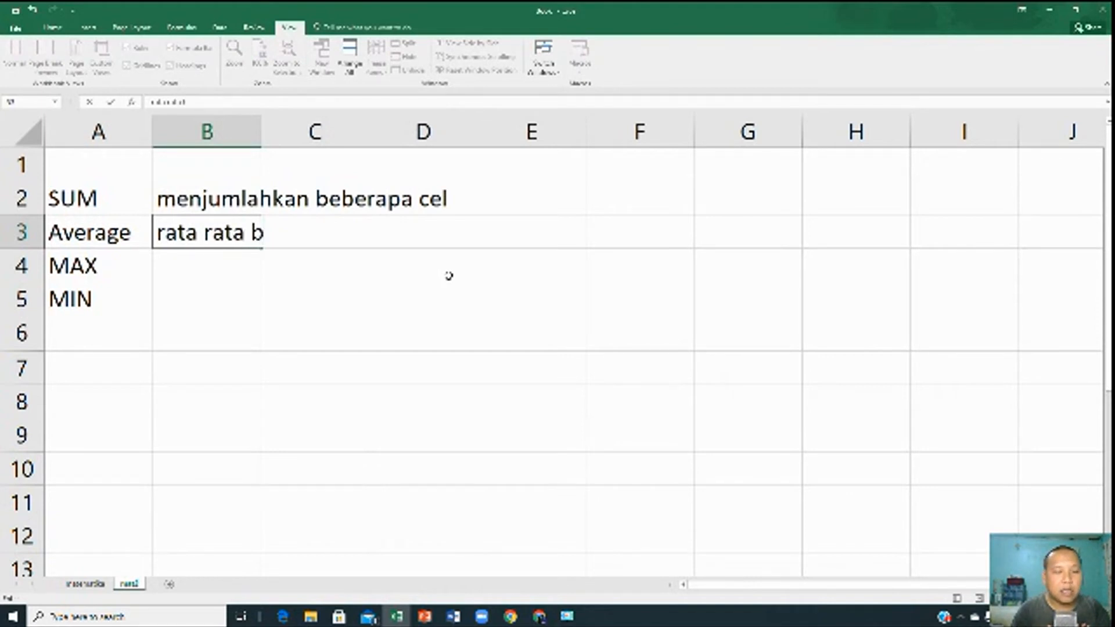
{"action": "type", "text": "eberap"}
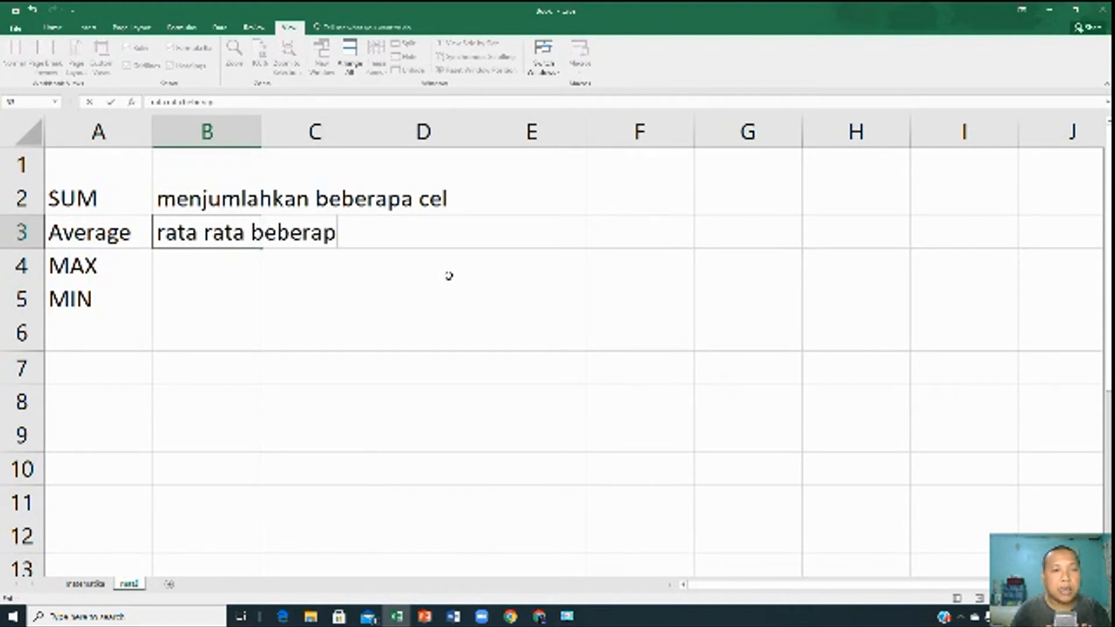
{"action": "type", "text": "a cel"}
{"action": "key", "text": "Return"}
Enter the description "nilai Tertinggi" in cell B4 beside the MAX label
{"action": "type", "text": "N"}
{"action": "key", "text": "BackSpace"}
{"action": "type", "text": "Me"}
{"action": "key", "text": "BackSpace"}
{"action": "key", "text": "BackSpace"}
{"action": "type", "text": "nila"}
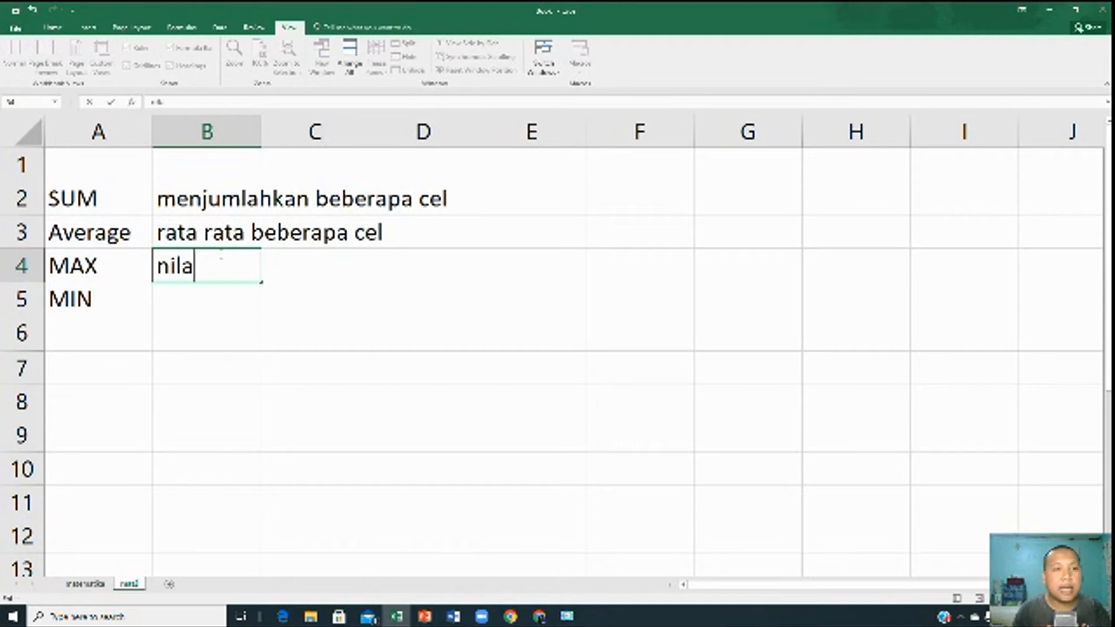
{"action": "type", "text": "i Tertinggi"}
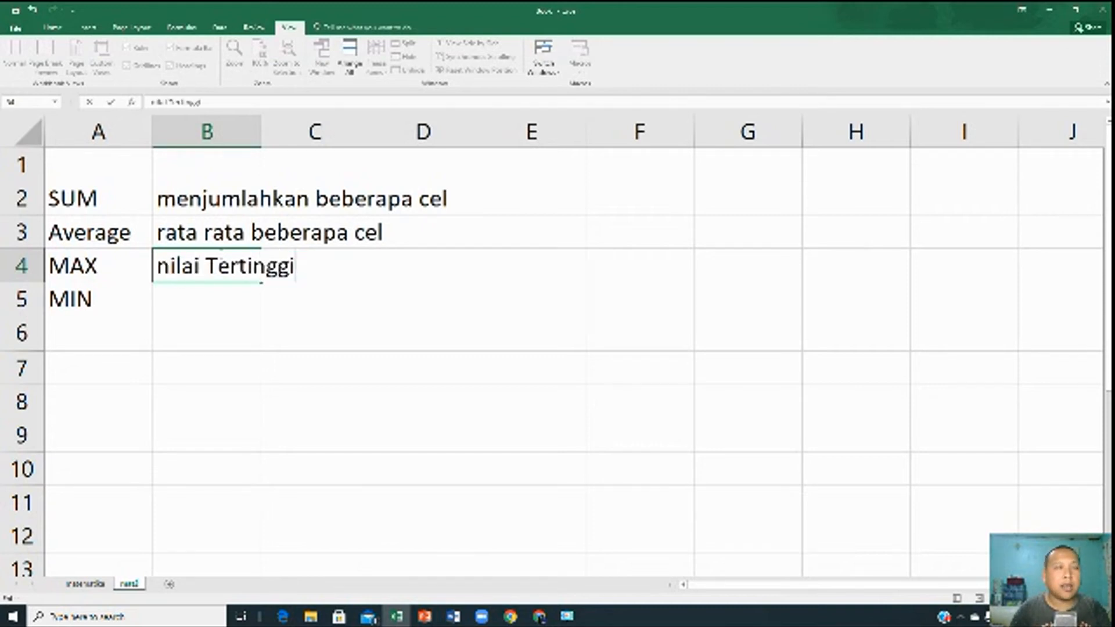
{"action": "key", "text": "Return"}
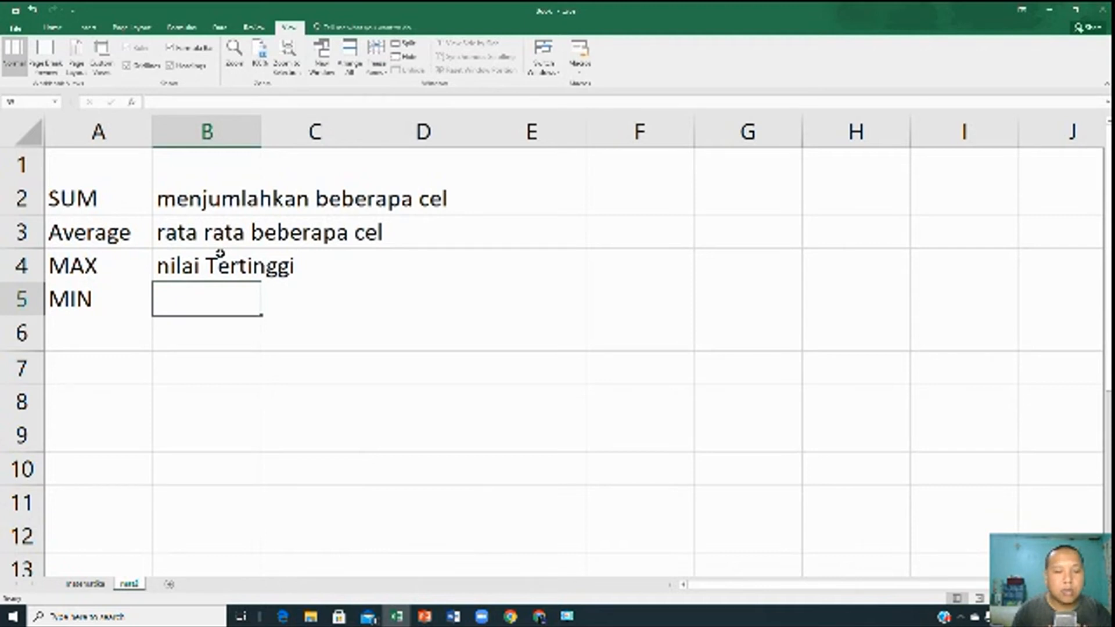
Enter the description "nilai terendah" in cell B5 beside the MIN label
{"action": "type", "text": "me"}
{"action": "key", "text": "BackSpace"}
{"action": "key", "text": "BackSpace"}
{"action": "type", "text": "nilai "}
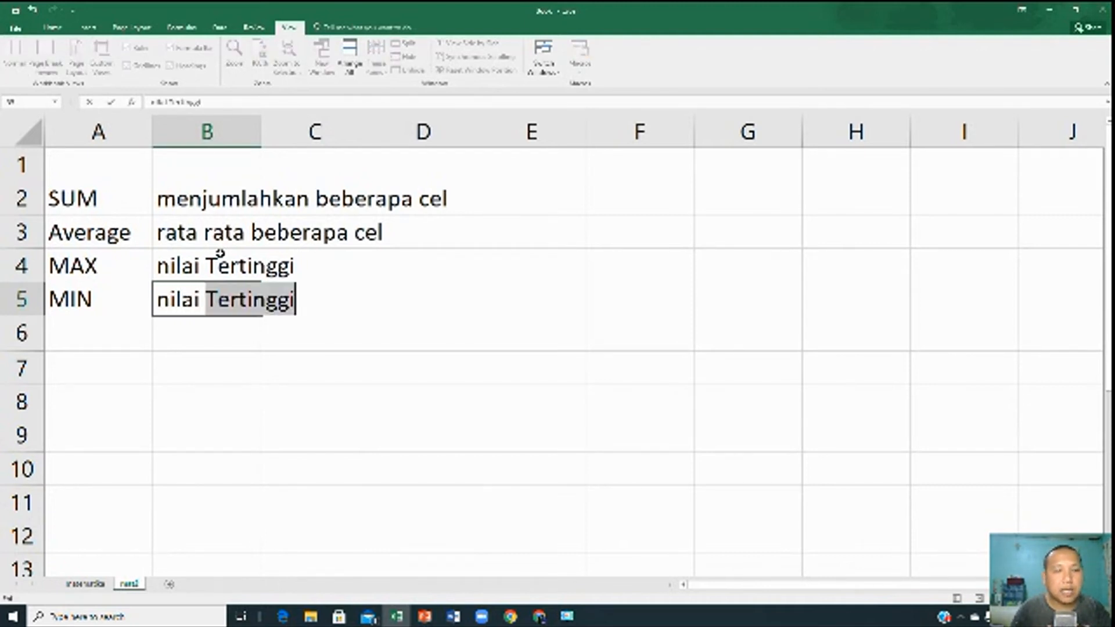
{"action": "type", "text": "terendah"}
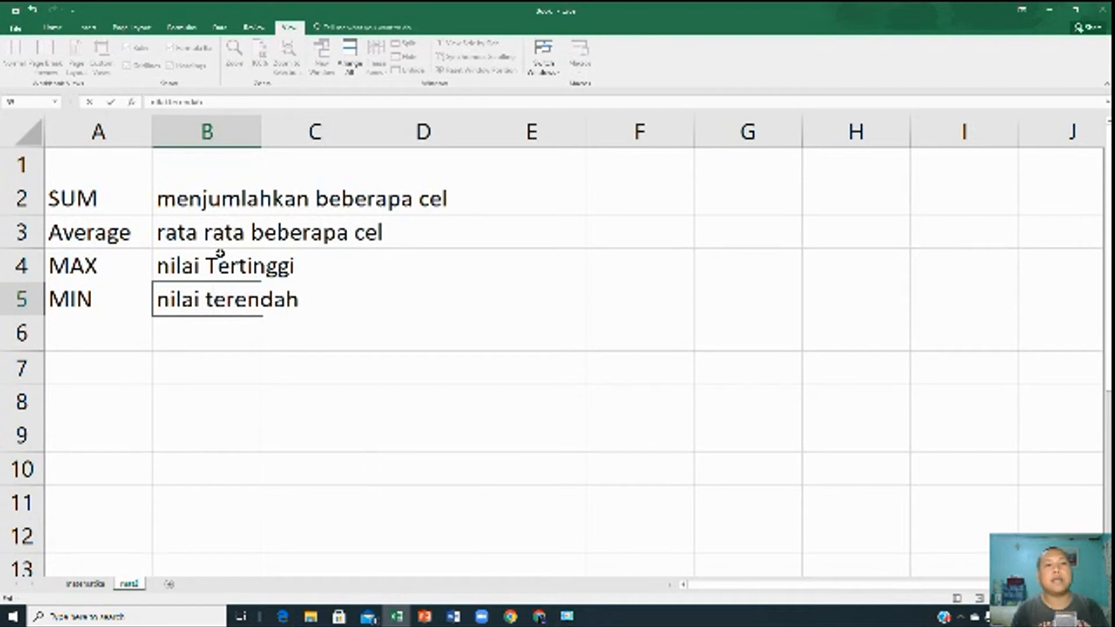
{"action": "key", "text": "Return"}
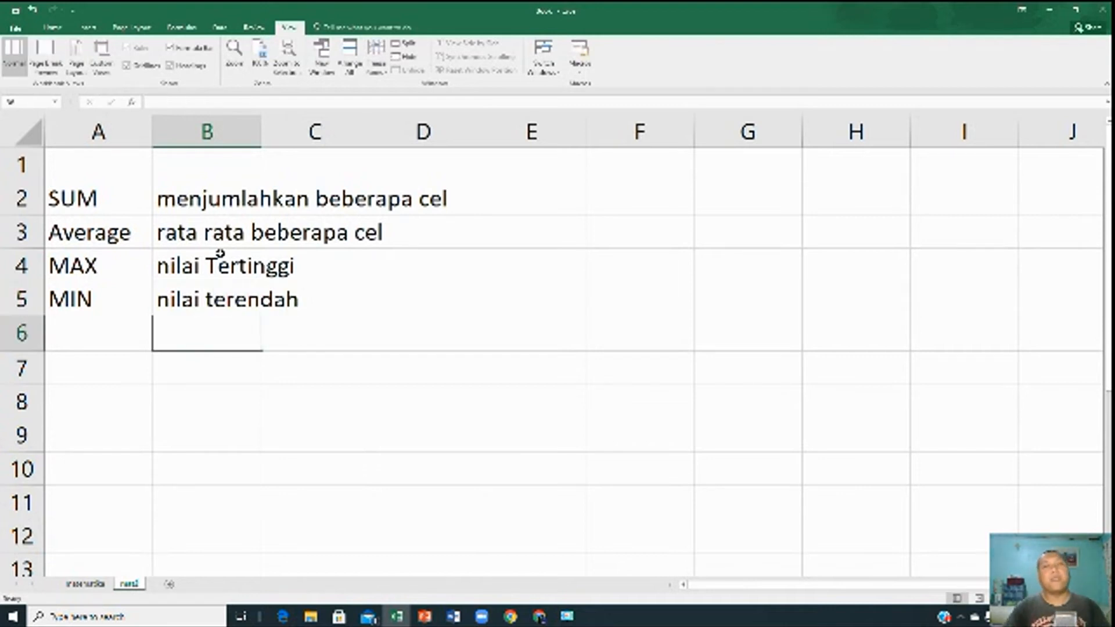
{"action": "left_click", "coordinate": [140, 207]}
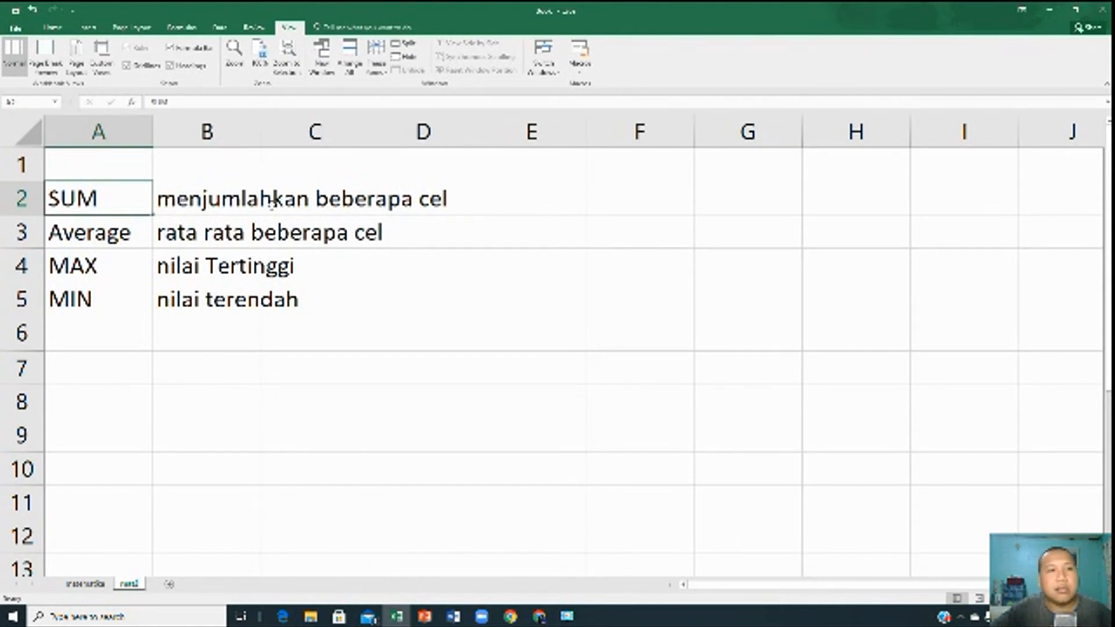
Review the SUM, Average, MAX and MIN function names and their descriptions in A2:B5
{"action": "left_click", "coordinate": [244, 223]}
{"action": "left_click", "coordinate": [101, 235]}
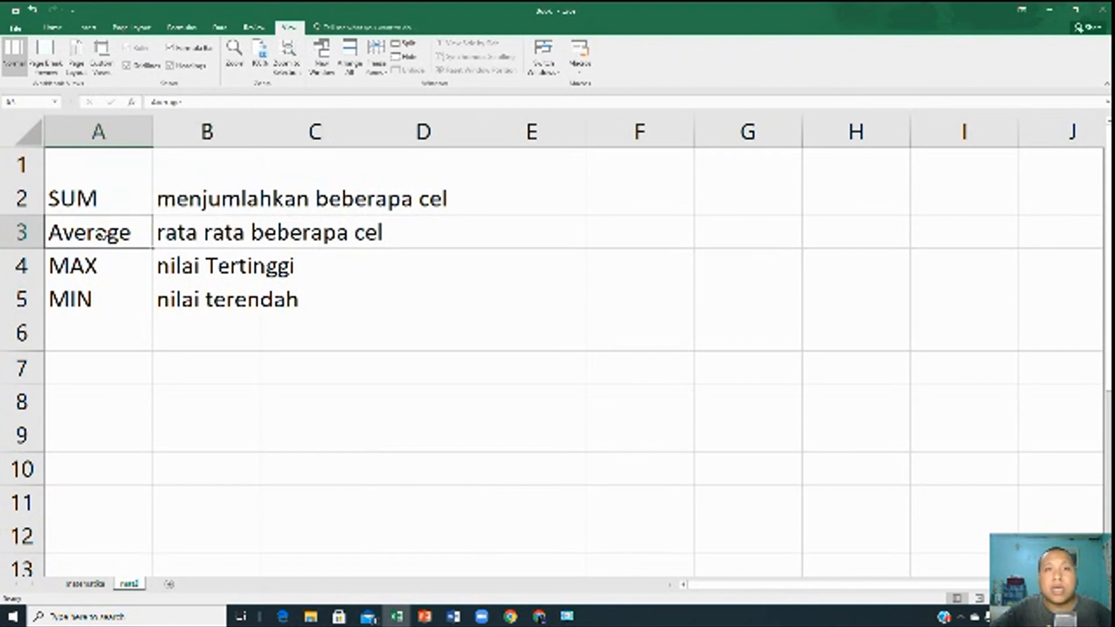
{"action": "left_click", "coordinate": [170, 242]}
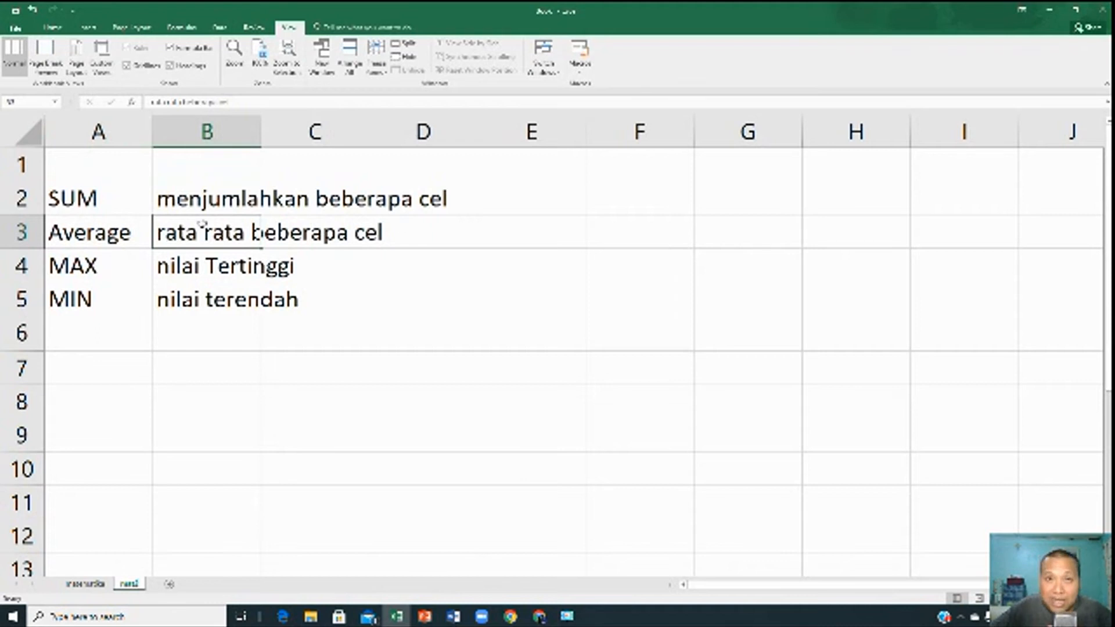
{"action": "left_click", "coordinate": [123, 267]}
{"action": "left_click", "coordinate": [197, 268]}
{"action": "left_click", "coordinate": [193, 299]}
{"action": "left_click", "coordinate": [207, 240]}
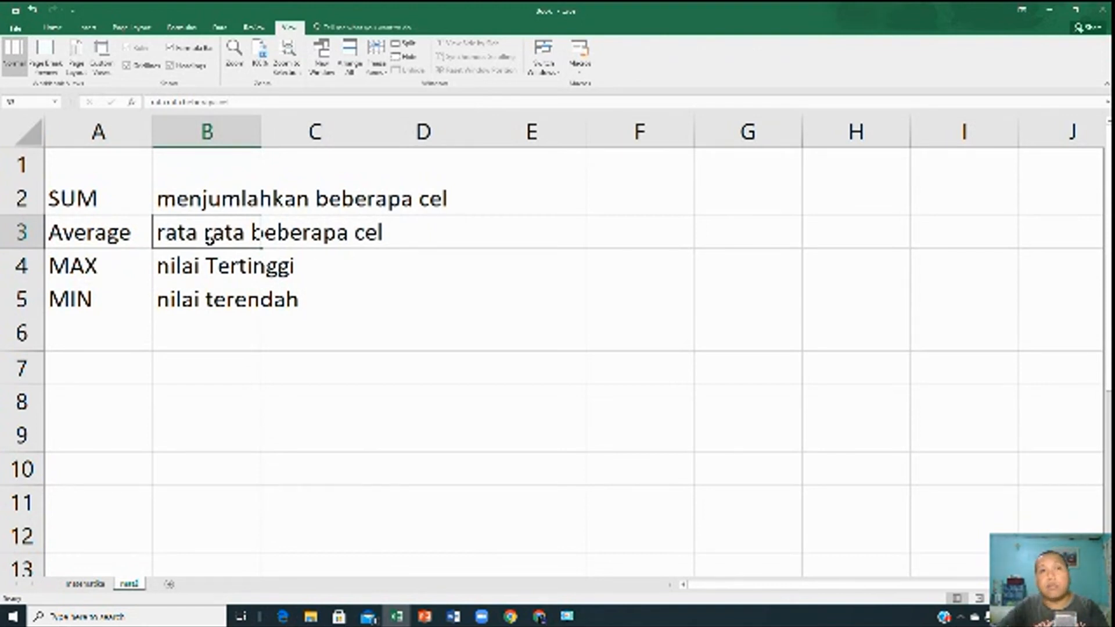
Enter the heading "nilai kelas X" in cell F1
{"action": "left_click", "coordinate": [648, 211]}
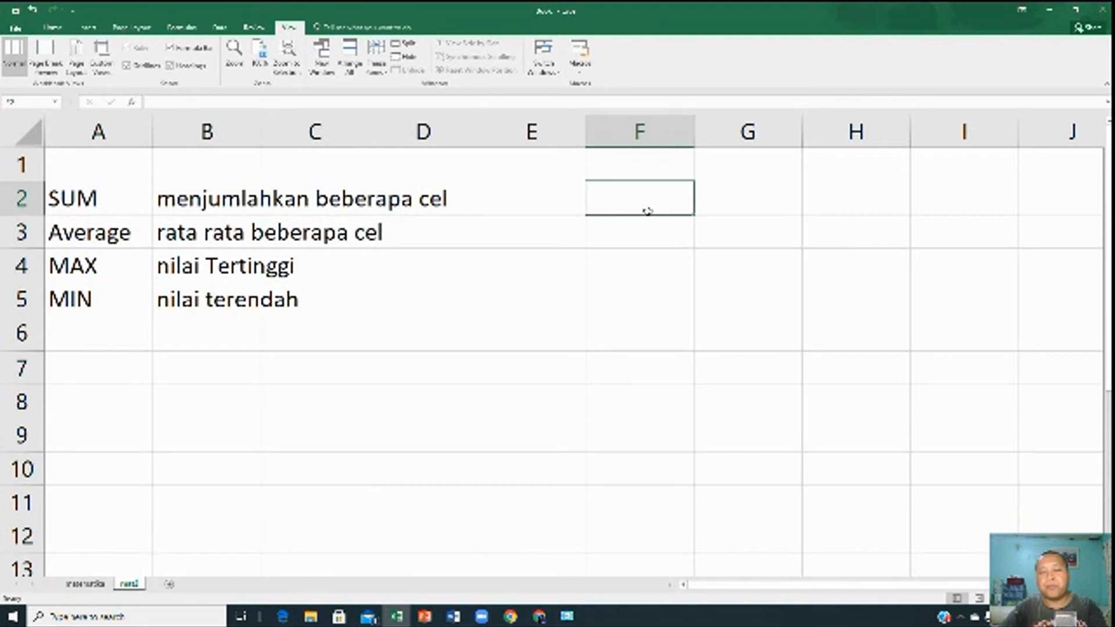
{"action": "left_click", "coordinate": [657, 163]}
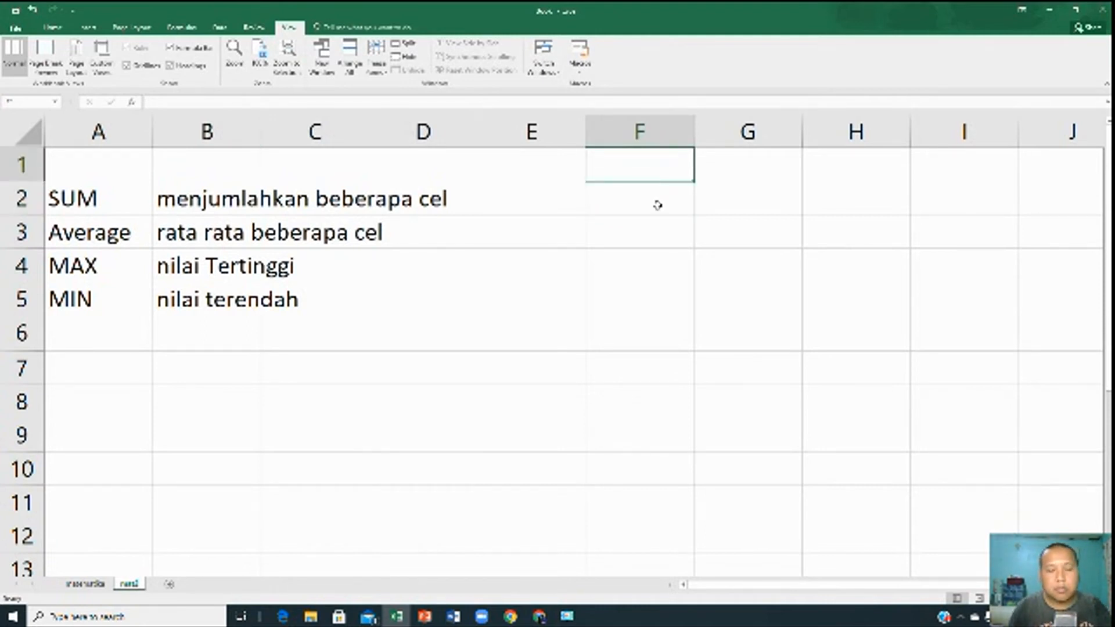
{"action": "type", "text": "nilai"}
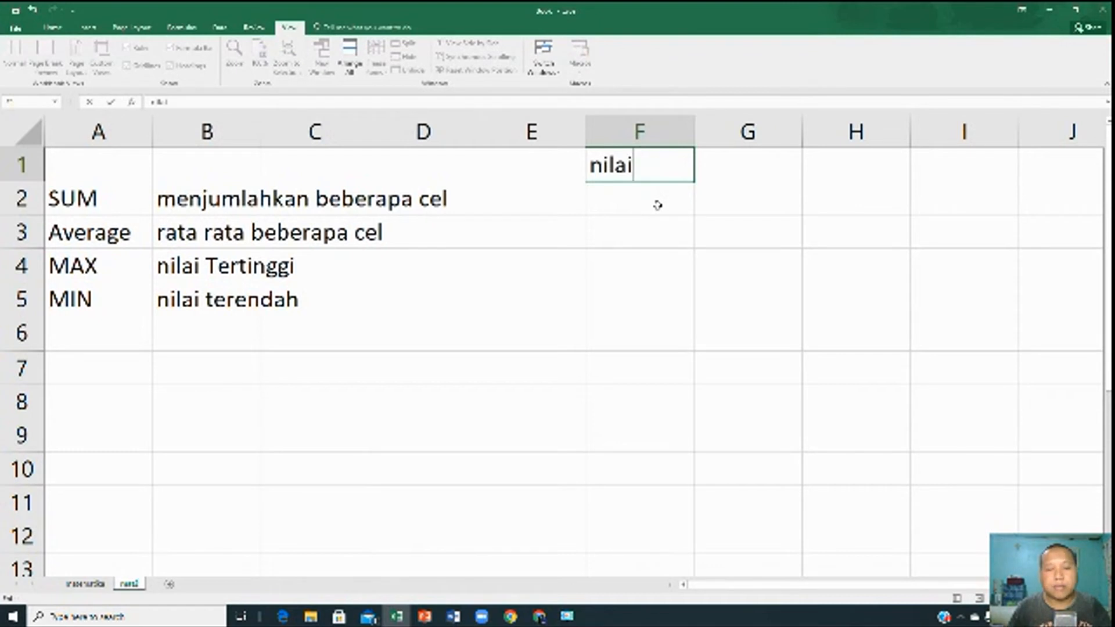
{"action": "type", "text": " kel"}
{"action": "key", "text": "BackSpace"}
{"action": "type", "text": "ela"}
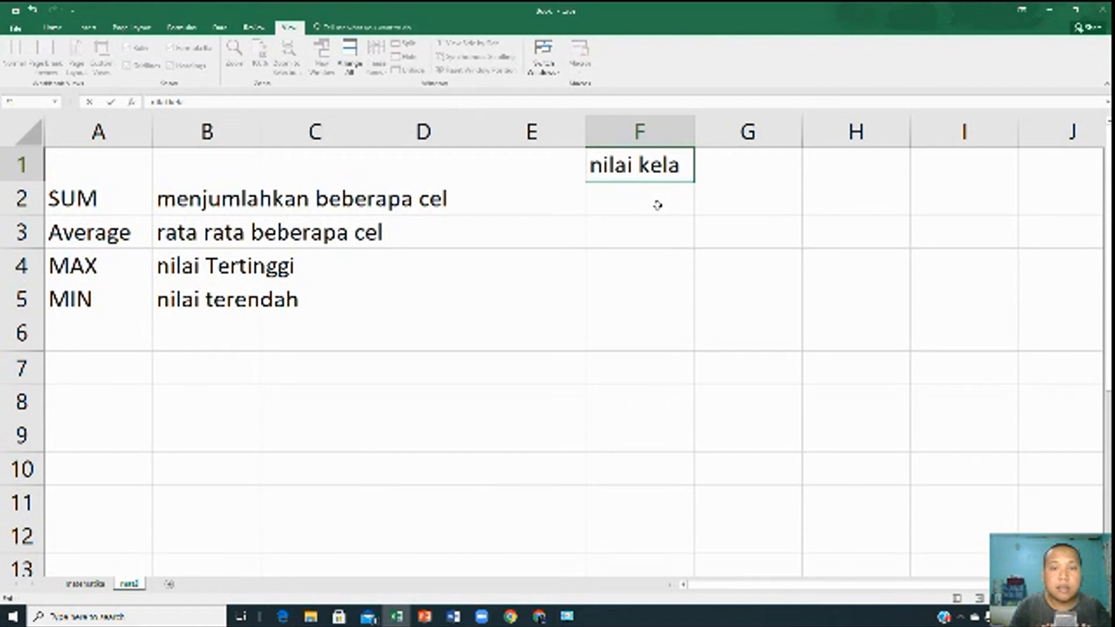
{"action": "type", "text": "s X"}
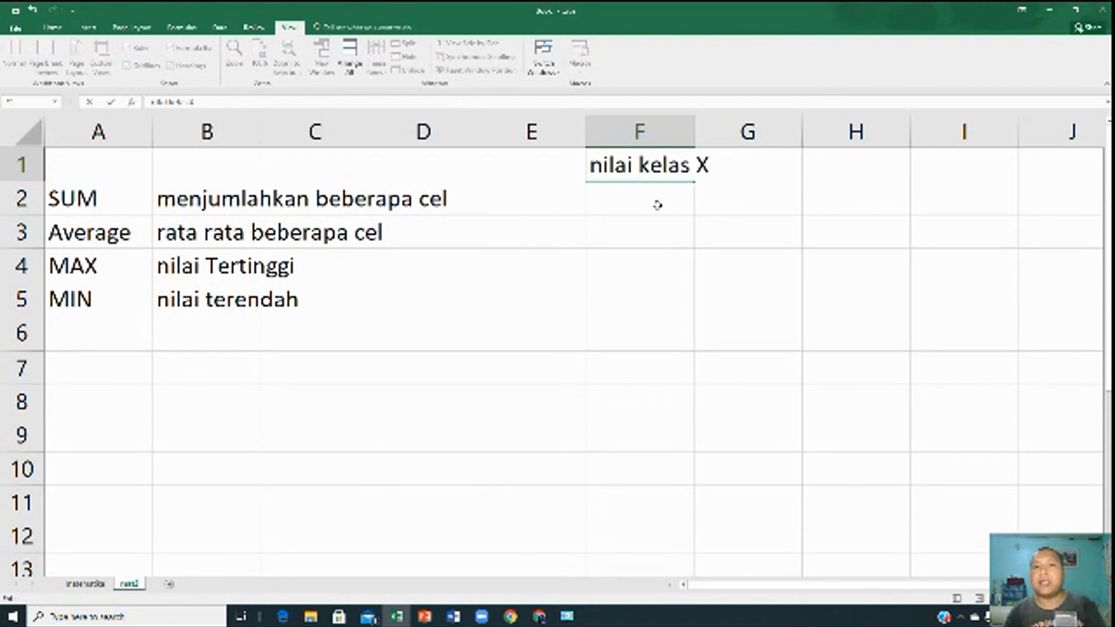
{"action": "key", "text": "Return"}
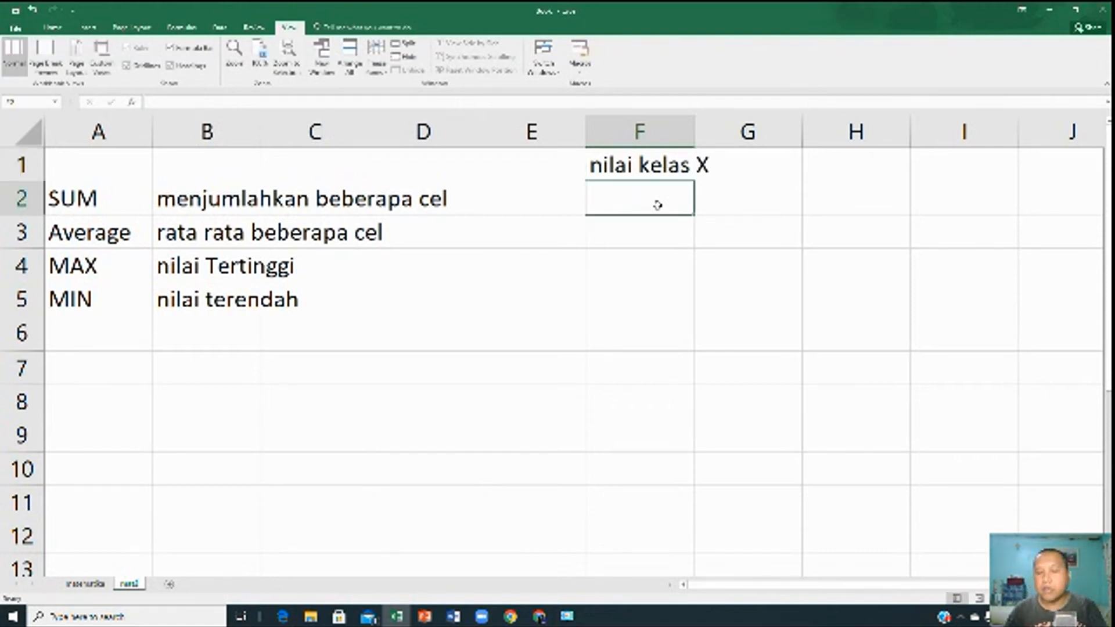
Enter five students' first names down cells F2 to F6, one per row
{"action": "type", "text": "andi"}
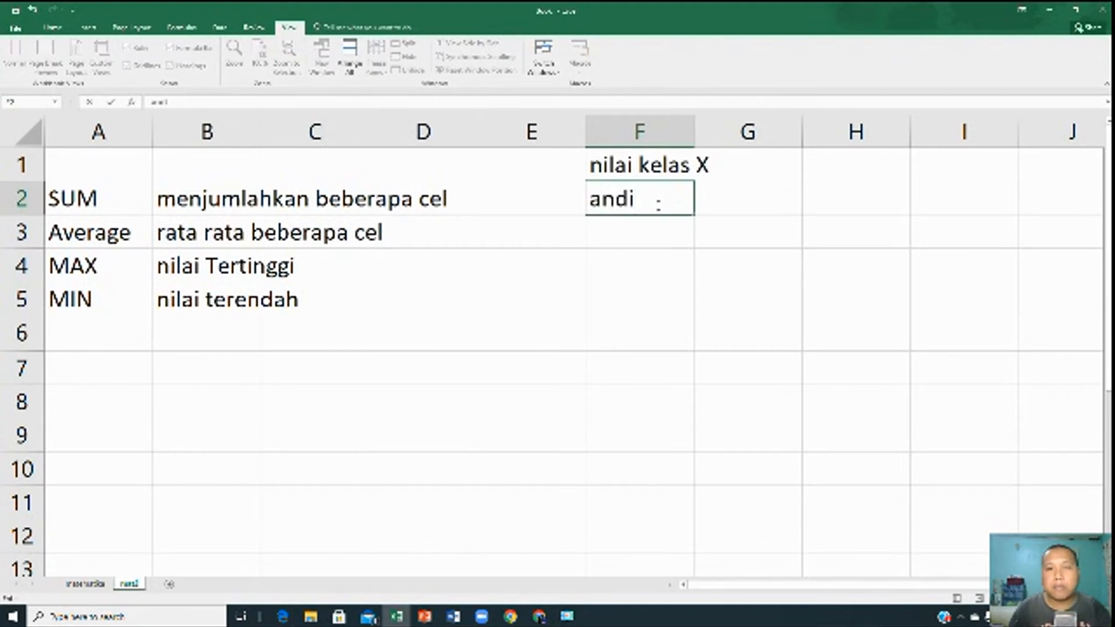
{"action": "key", "text": "Return"}
{"action": "type", "text": "badu"}
{"action": "key", "text": "Return"}
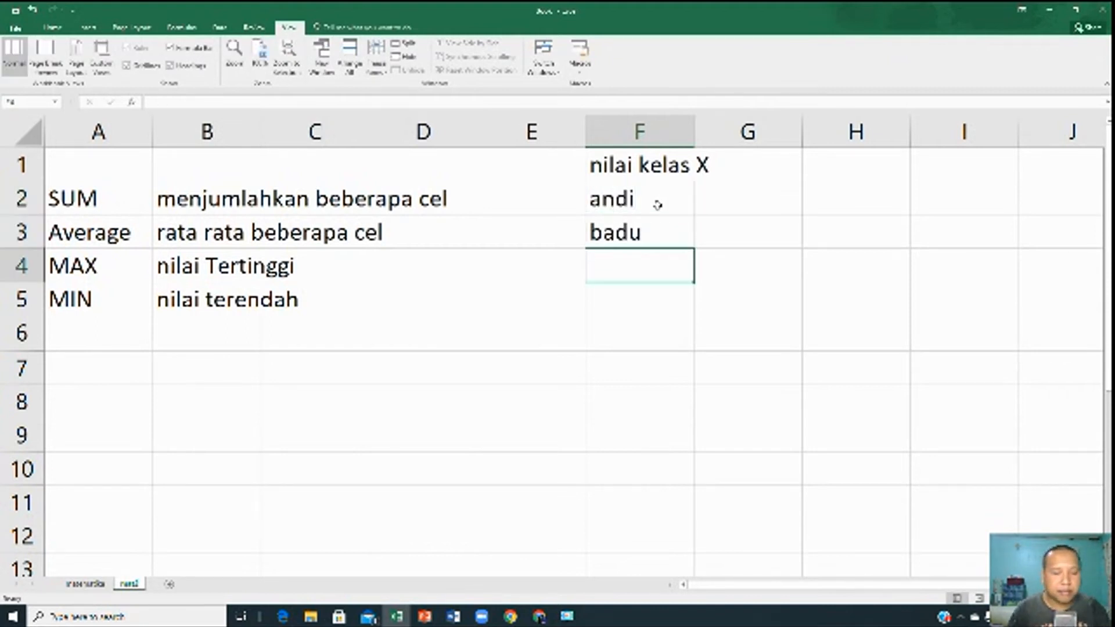
{"action": "type", "text": "cintya"}
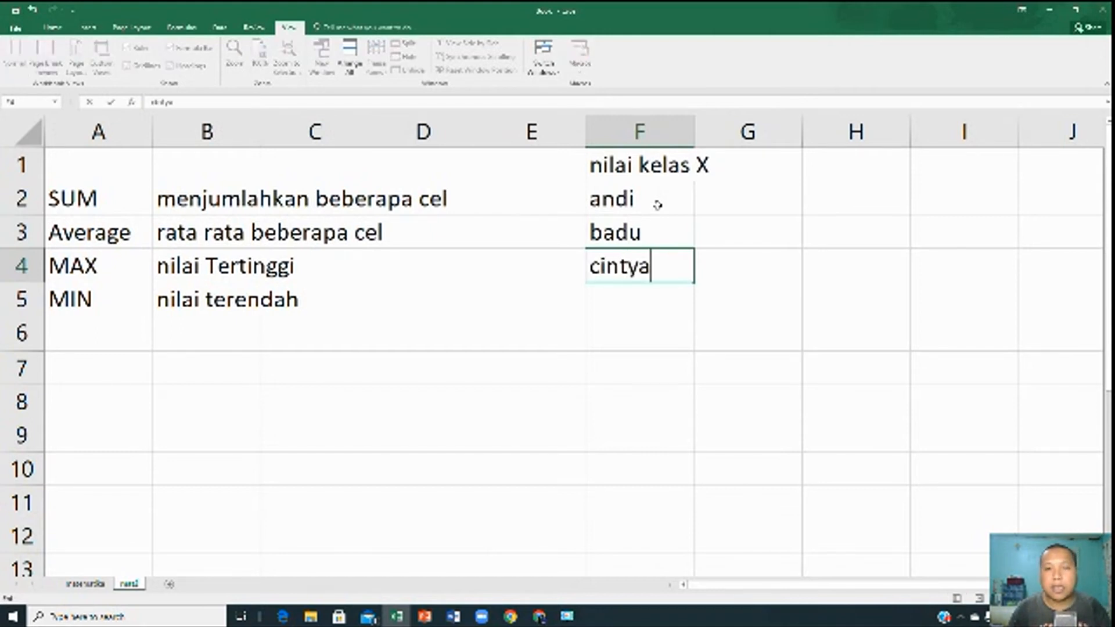
{"action": "key", "text": "Return"}
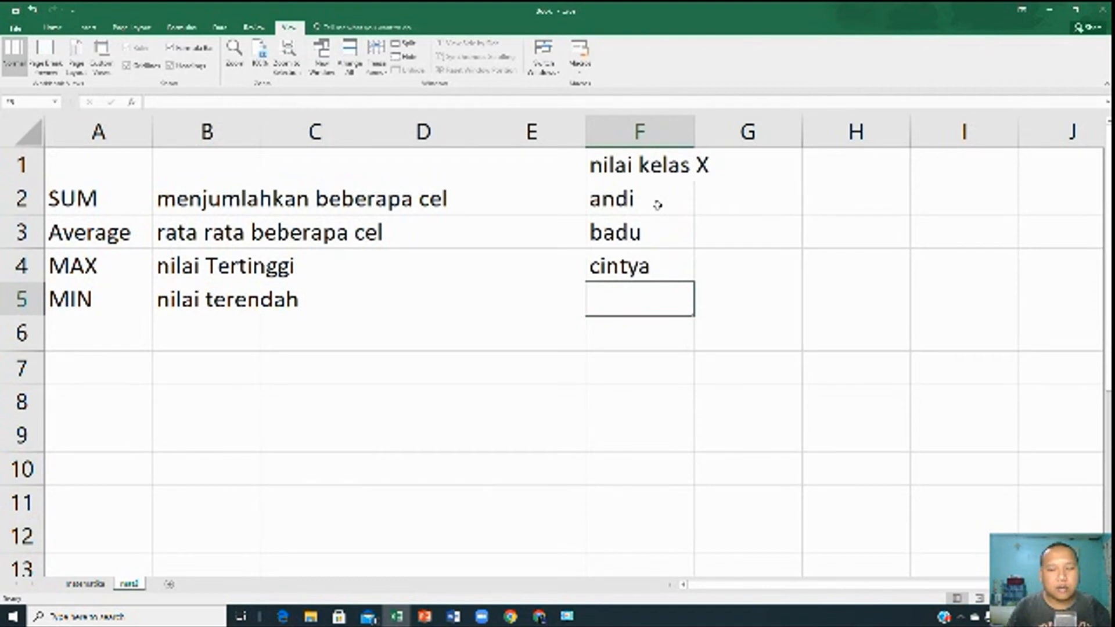
{"action": "type", "text": "dori"}
{"action": "key", "text": "Return"}
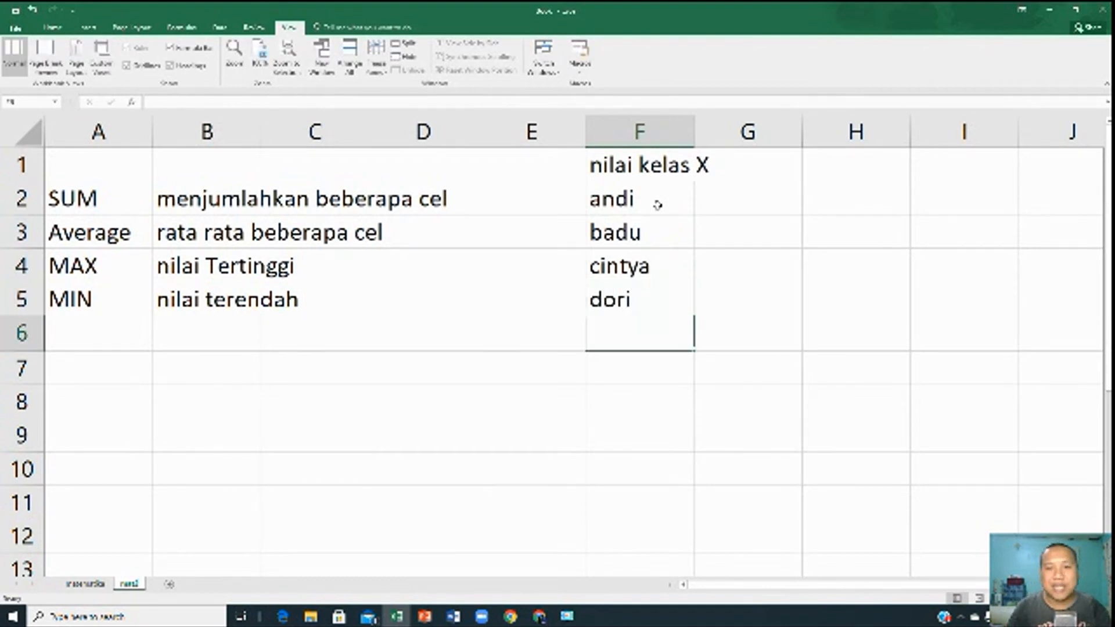
{"action": "type", "text": "eman"}
{"action": "key", "text": "Return"}
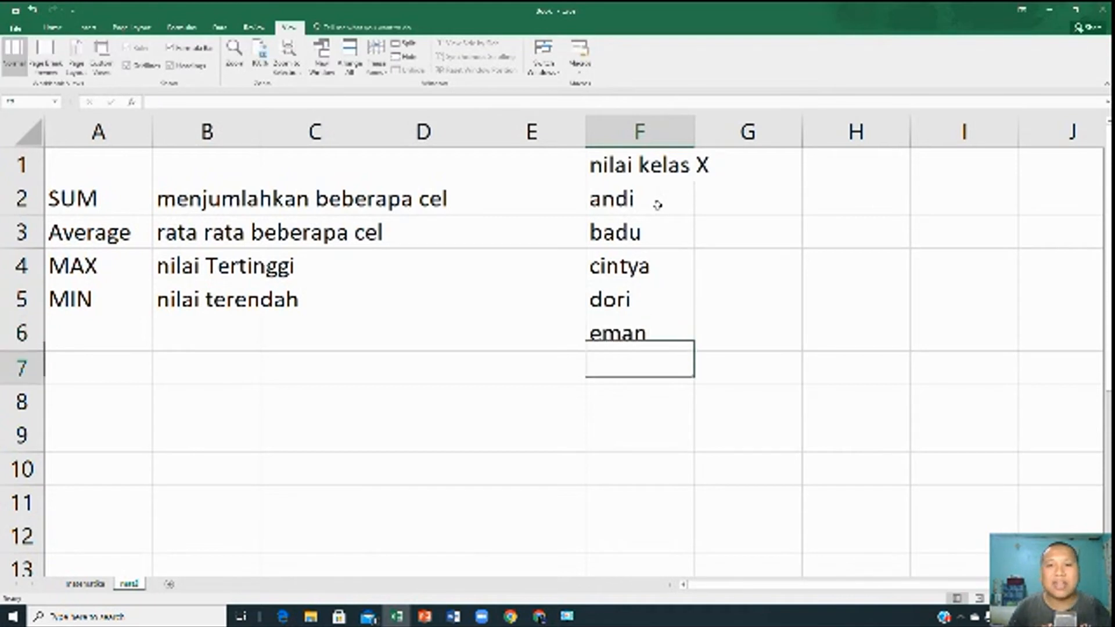
Enter the students' scores 80, 79, 86, 95 and 78 down cells G2 to G6
{"action": "left_click", "coordinate": [730, 198]}
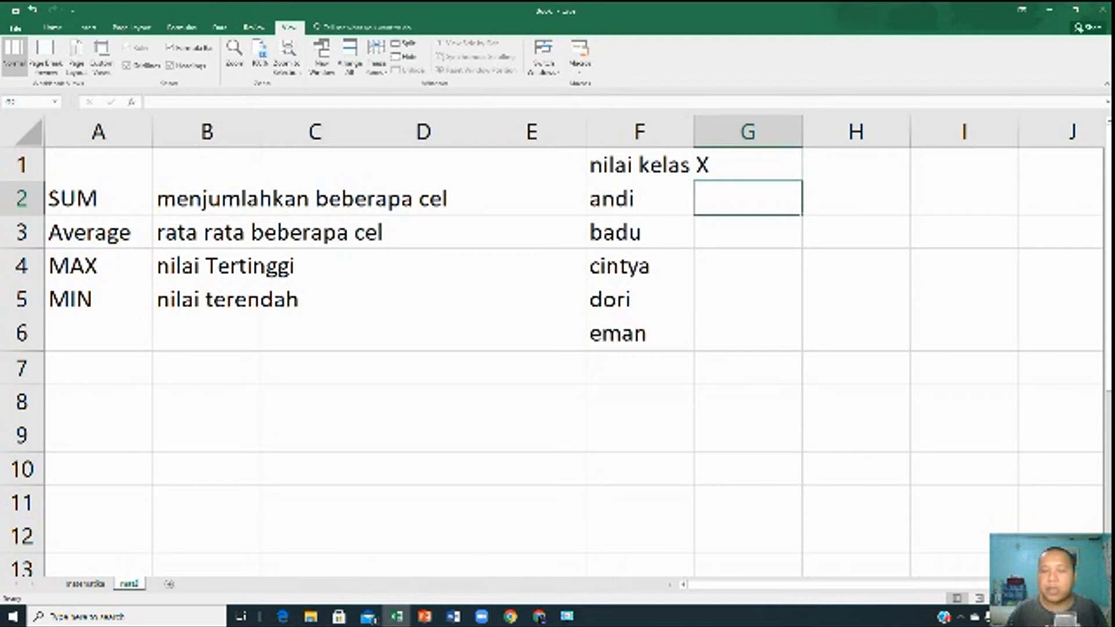
{"action": "type", "text": "80"}
{"action": "key", "text": "Return"}
{"action": "type", "text": "79"}
{"action": "key", "text": "Return"}
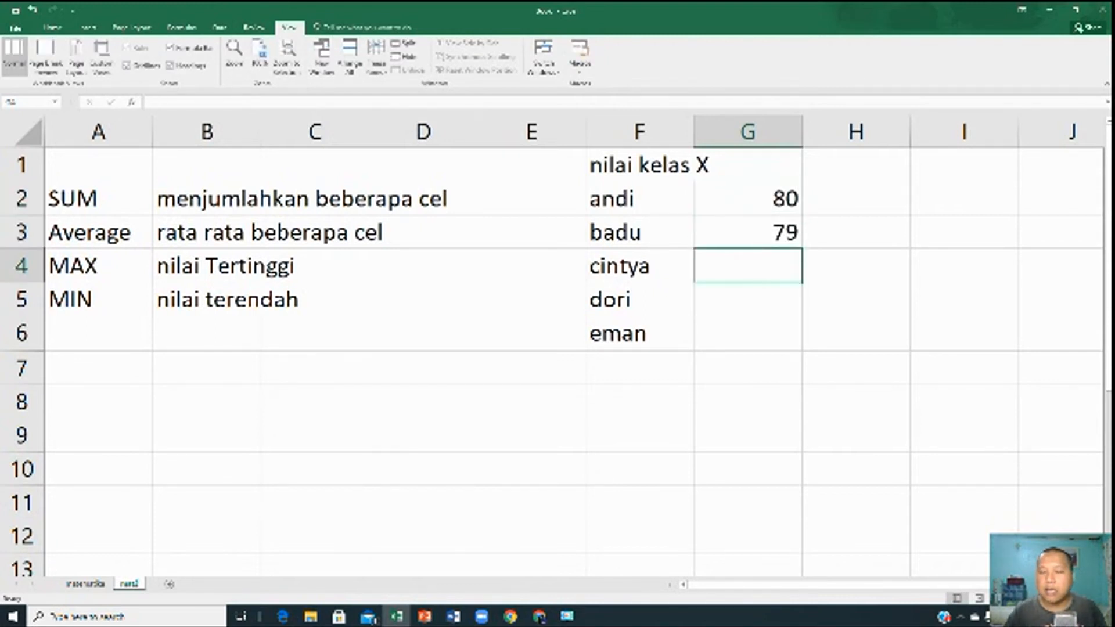
{"action": "type", "text": "86"}
{"action": "key", "text": "Return"}
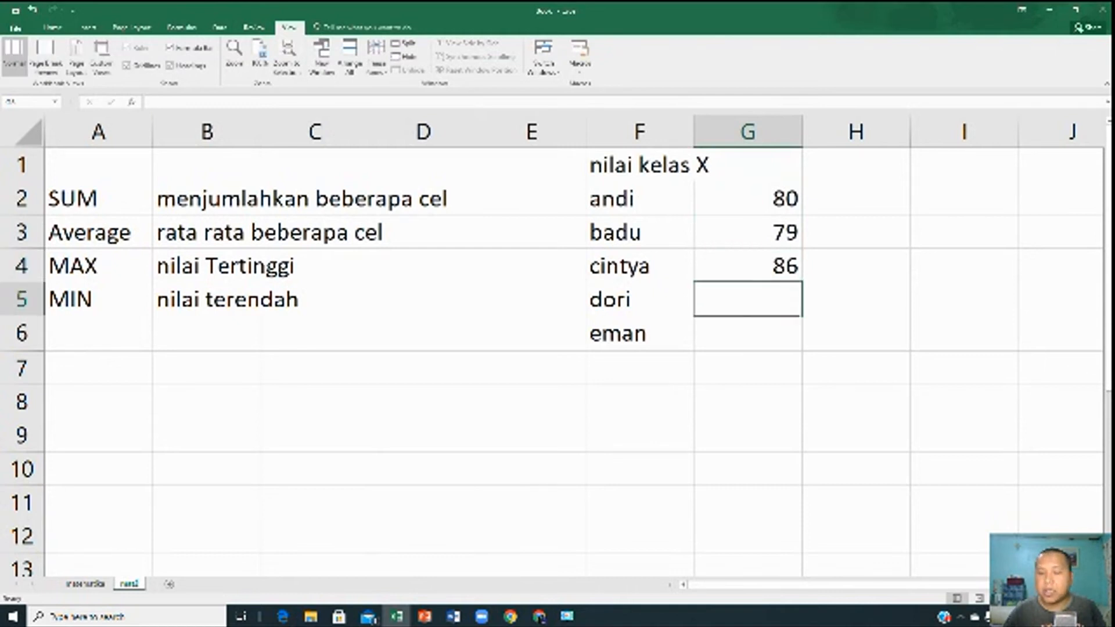
{"action": "type", "text": "95"}
{"action": "key", "text": "Return"}
{"action": "type", "text": "78"}
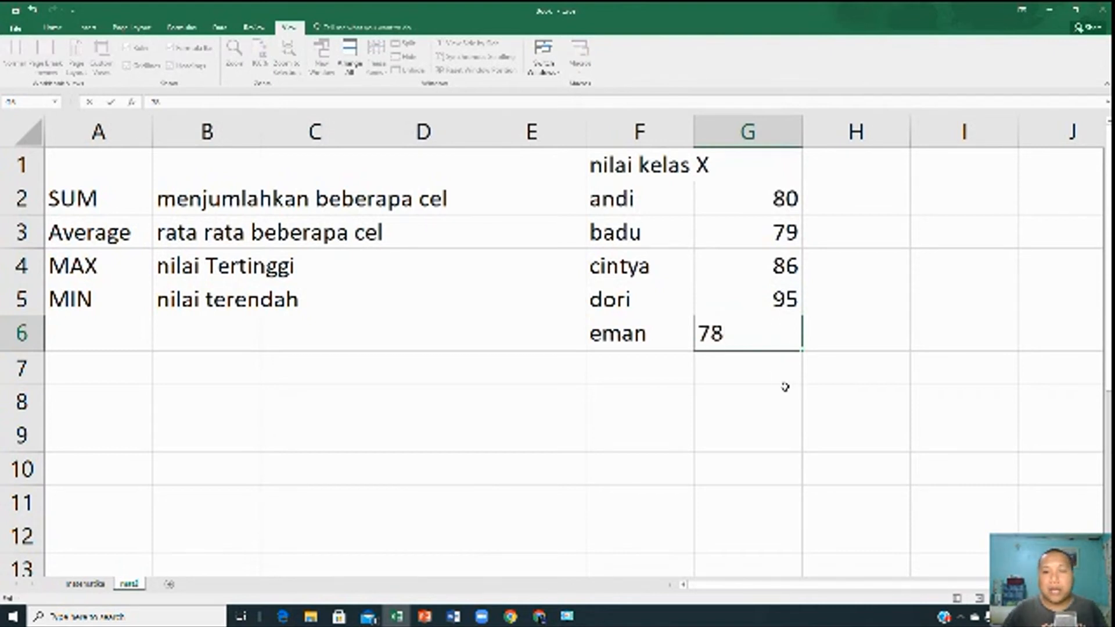
{"action": "key", "text": "Return"}
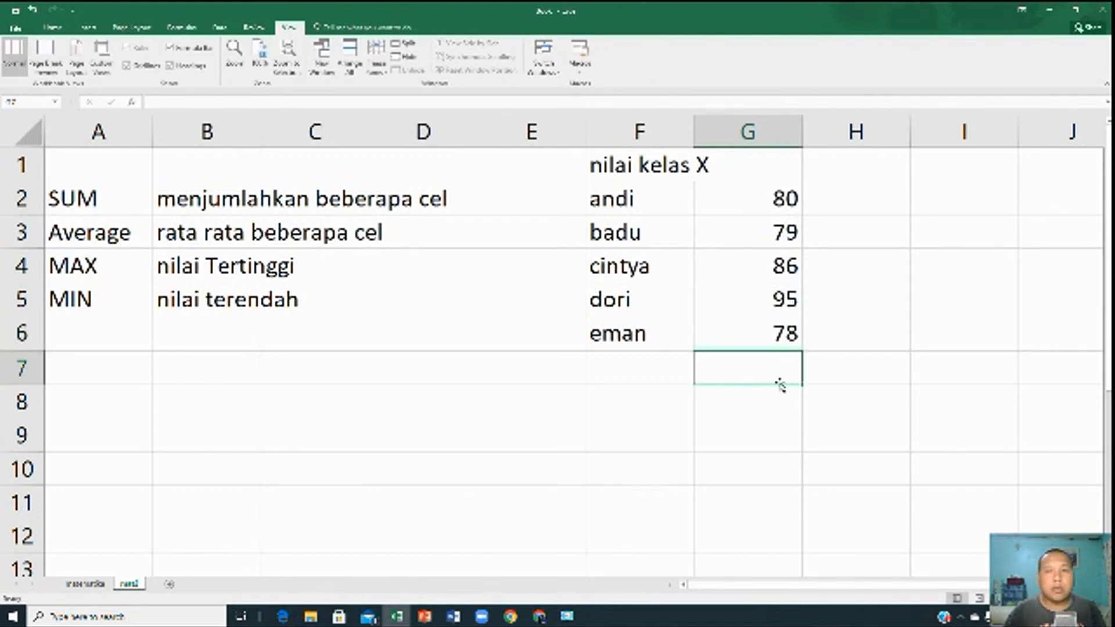
Total the five scores in cell G7 with a SUM formula over the range G2:G6
{"action": "left_click_drag", "start_coordinate": [744, 197], "coordinate": [745, 336]}
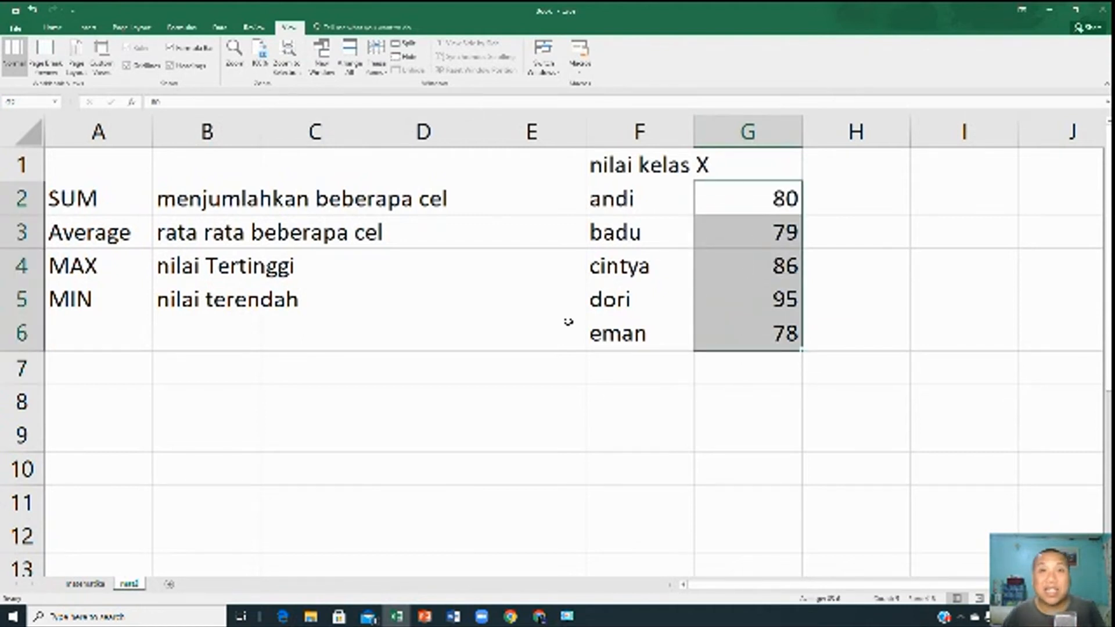
{"action": "left_click", "coordinate": [756, 377]}
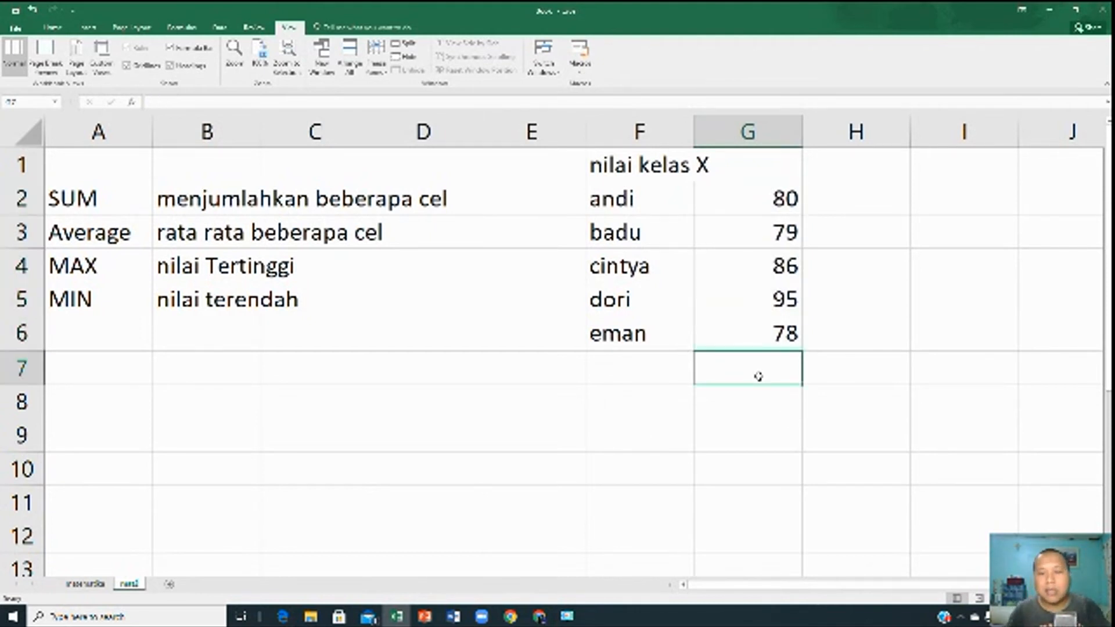
{"action": "type", "text": "="}
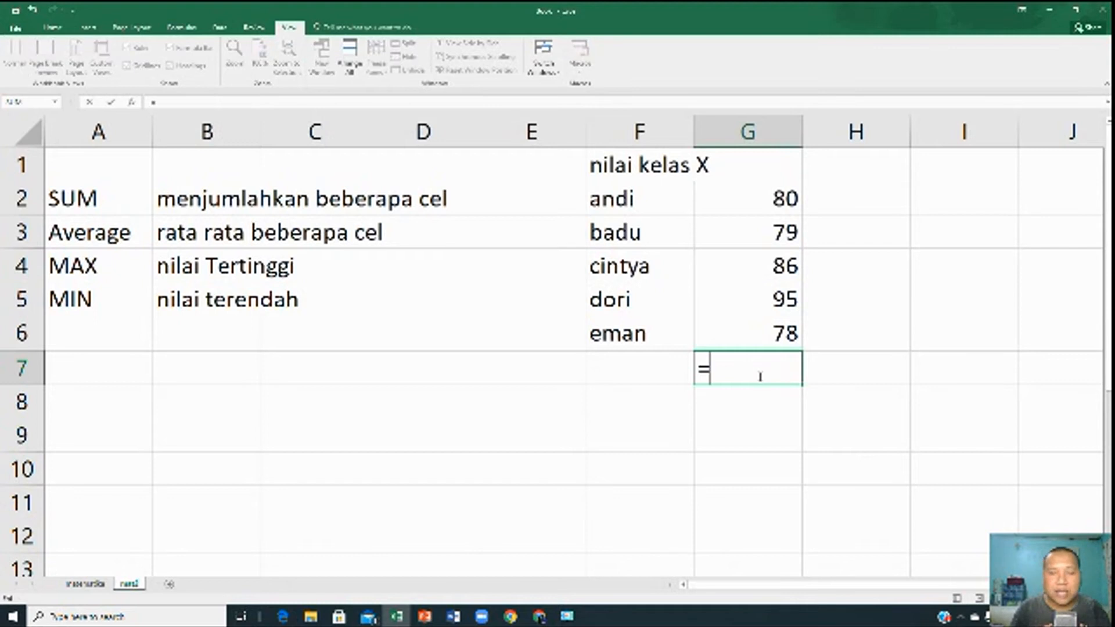
{"action": "type", "text": "sum("}
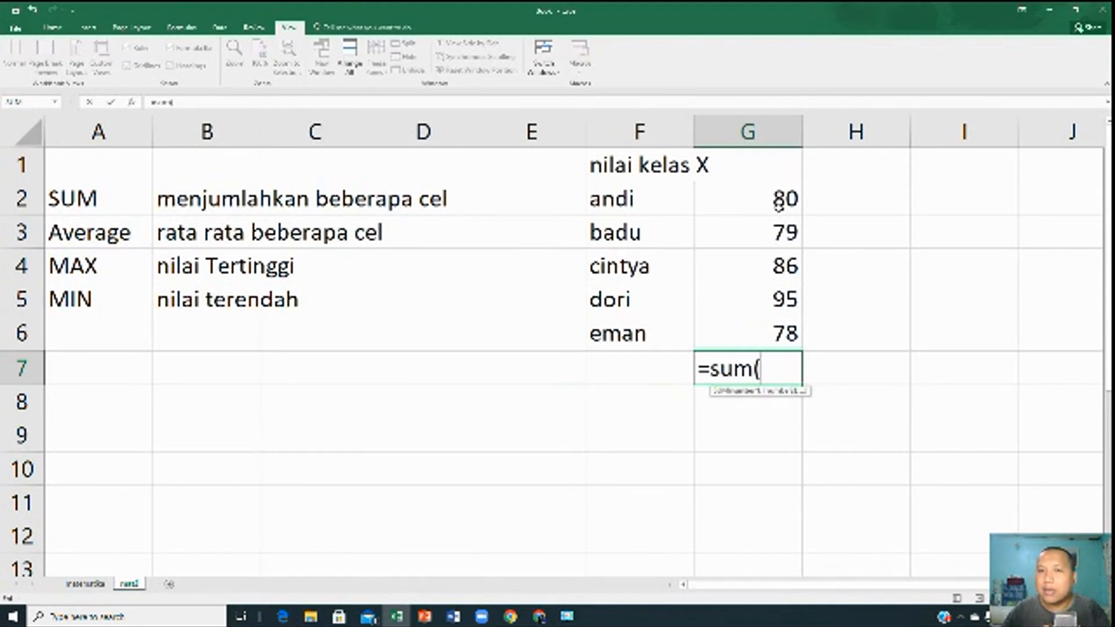
{"action": "left_click", "coordinate": [779, 208]}
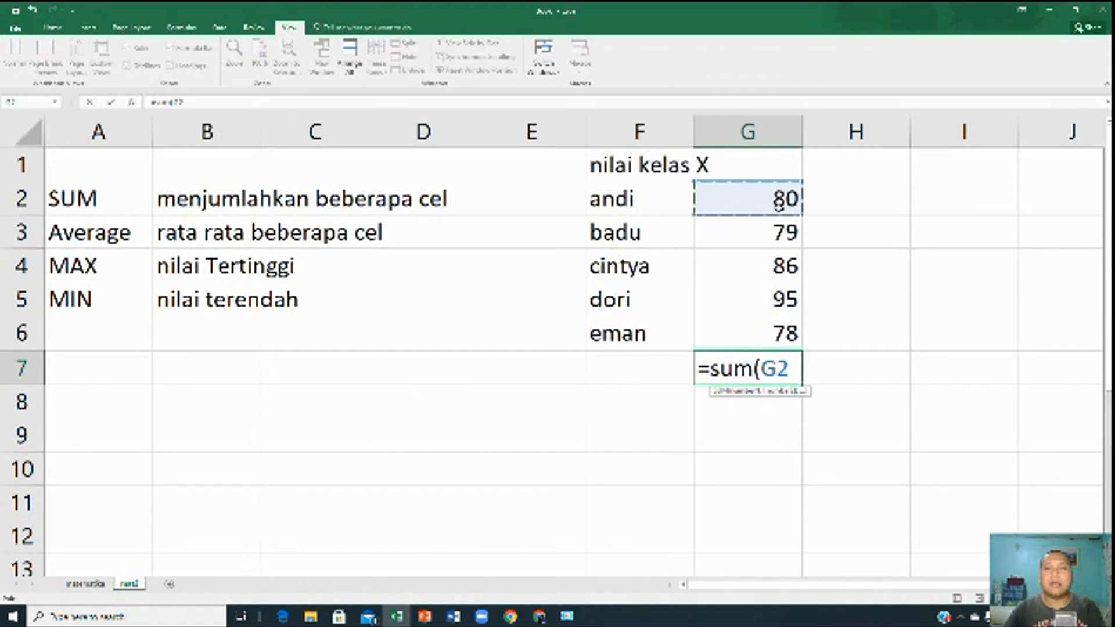
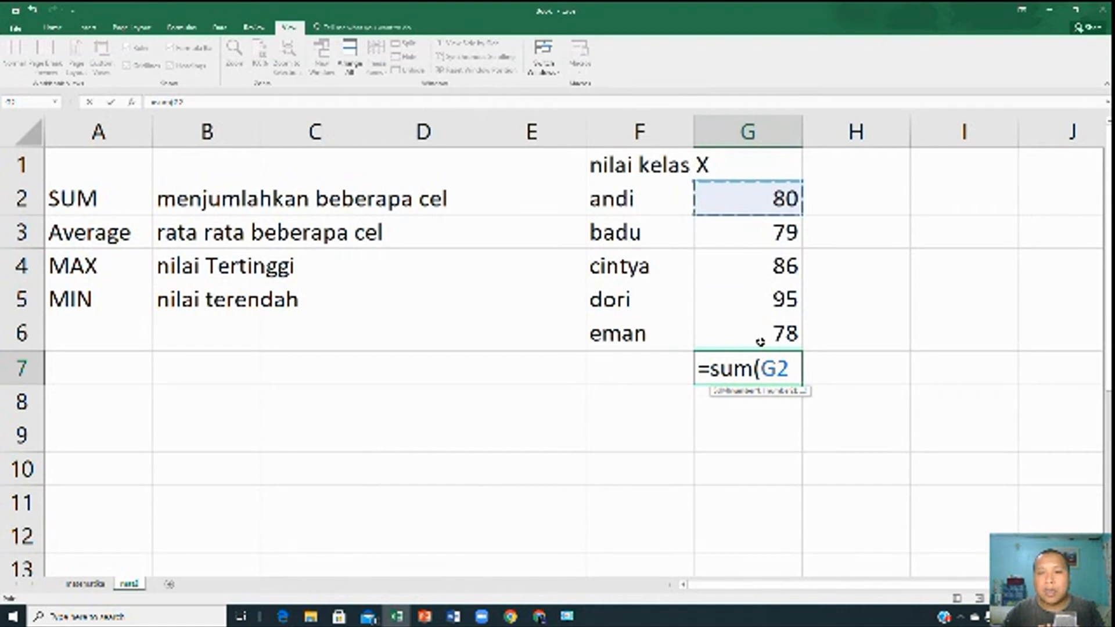
{"action": "left_click", "coordinate": [758, 337]}
{"action": "left_click", "coordinate": [765, 198]}
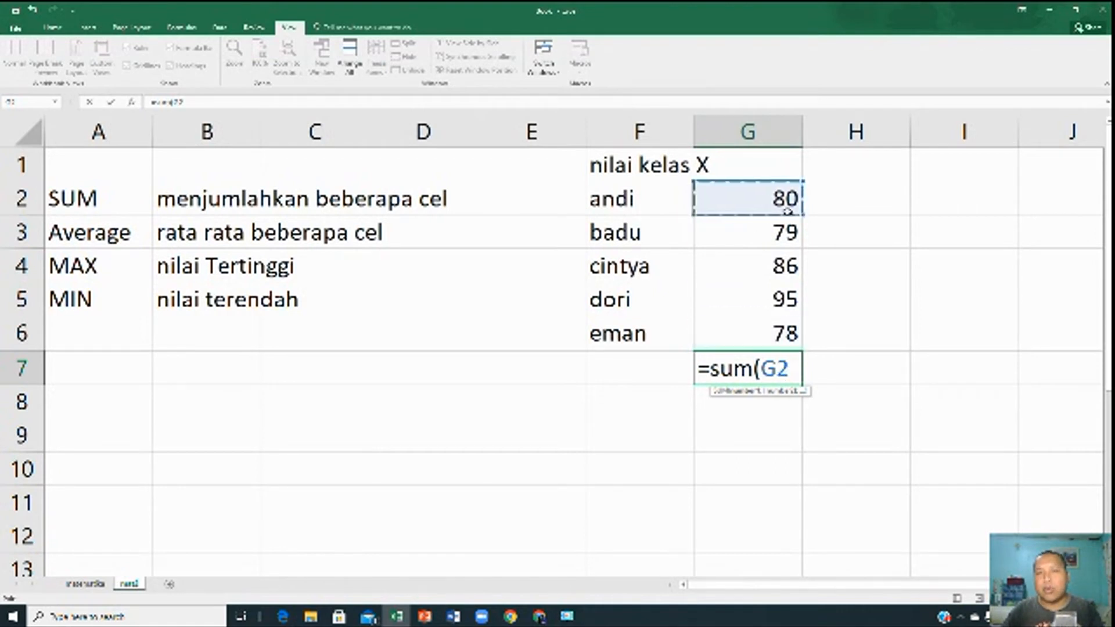
{"action": "left_click_drag", "start_coordinate": [778, 198], "coordinate": [775, 333]}
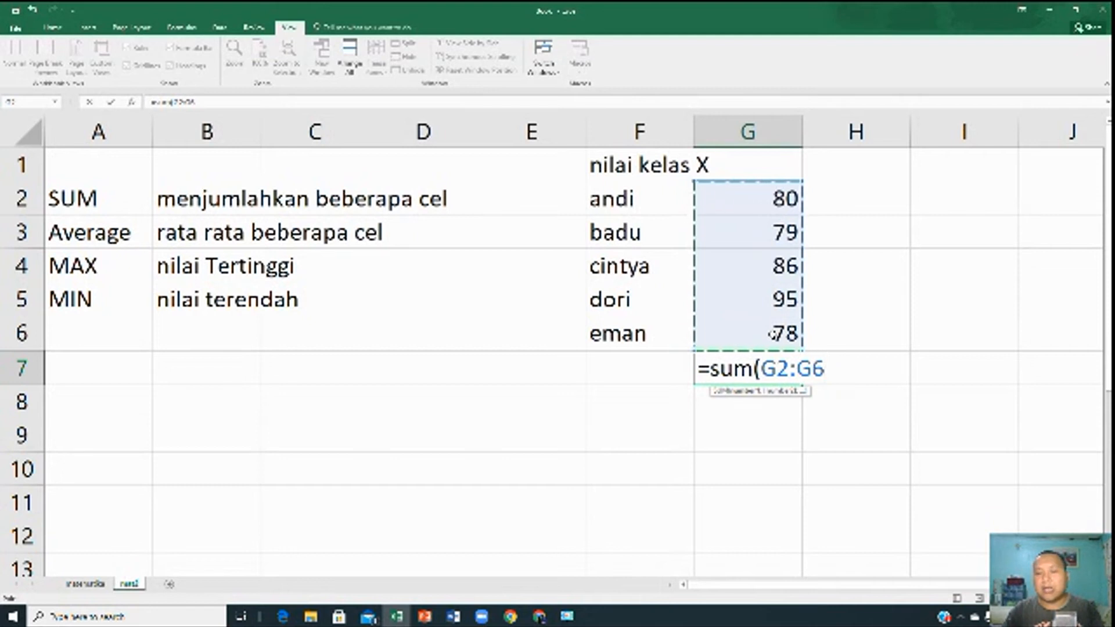
{"action": "key", "text": "BackSpace"}
{"action": "key", "text": "BackSpace"}
{"action": "key", "text": "BackSpace"}
{"action": "type", "text": ":6"}
{"action": "key", "text": "BackSpace"}
{"action": "type", "text": "g6"}
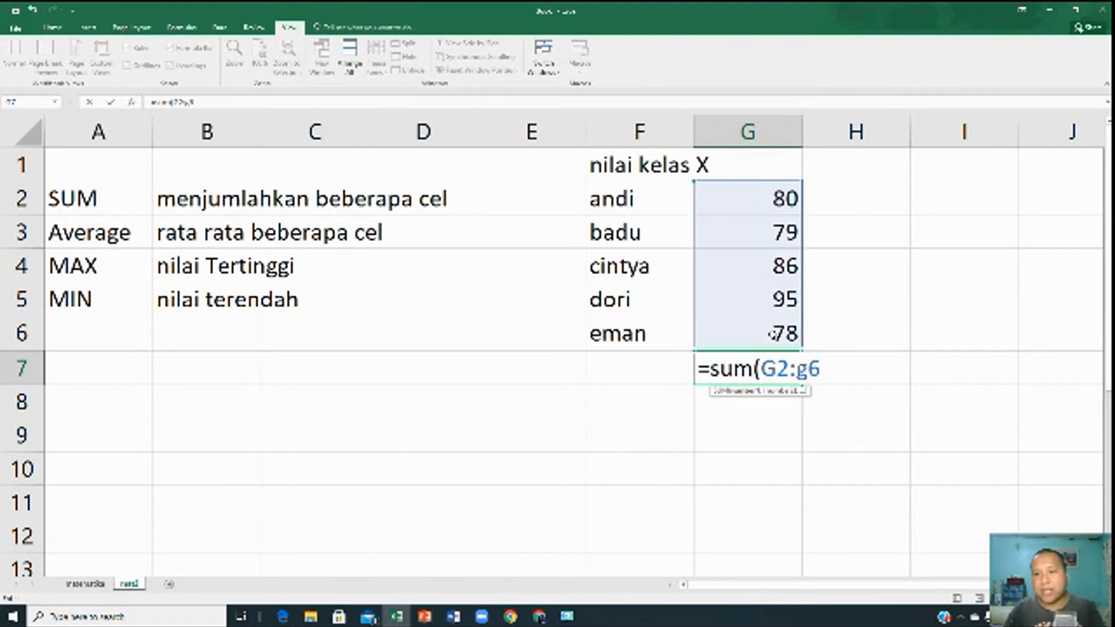
{"action": "key", "text": "Return"}
{"action": "left_click", "coordinate": [778, 369]}
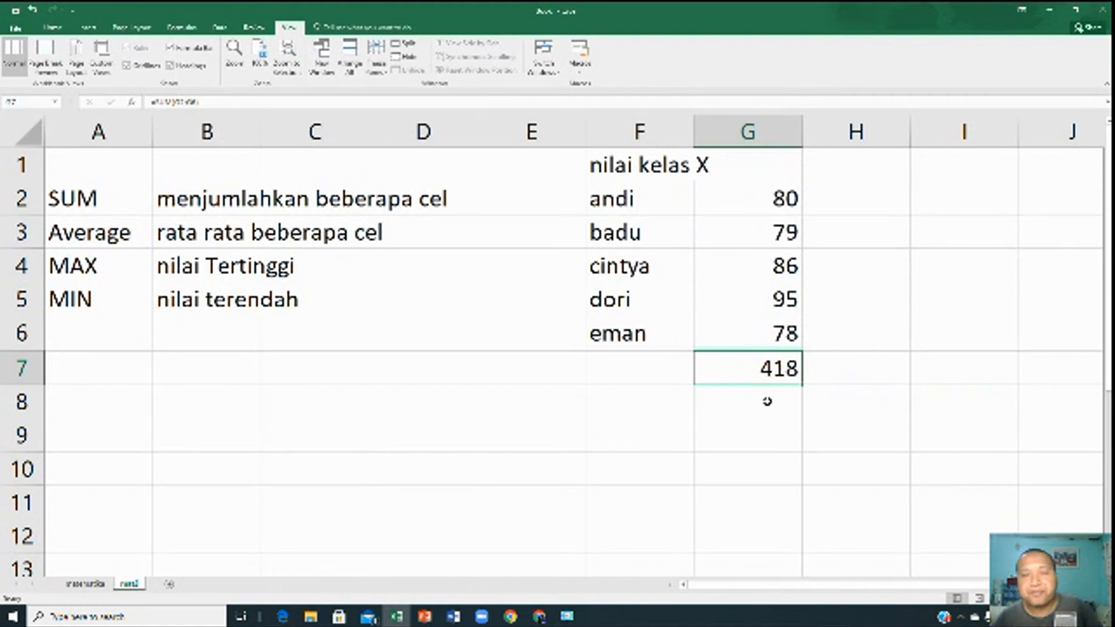
Label the total in F7 as "jumlah" and enter "rata" in F8 below it
{"action": "left_click", "coordinate": [677, 374]}
{"action": "type", "text": "jumlah"}
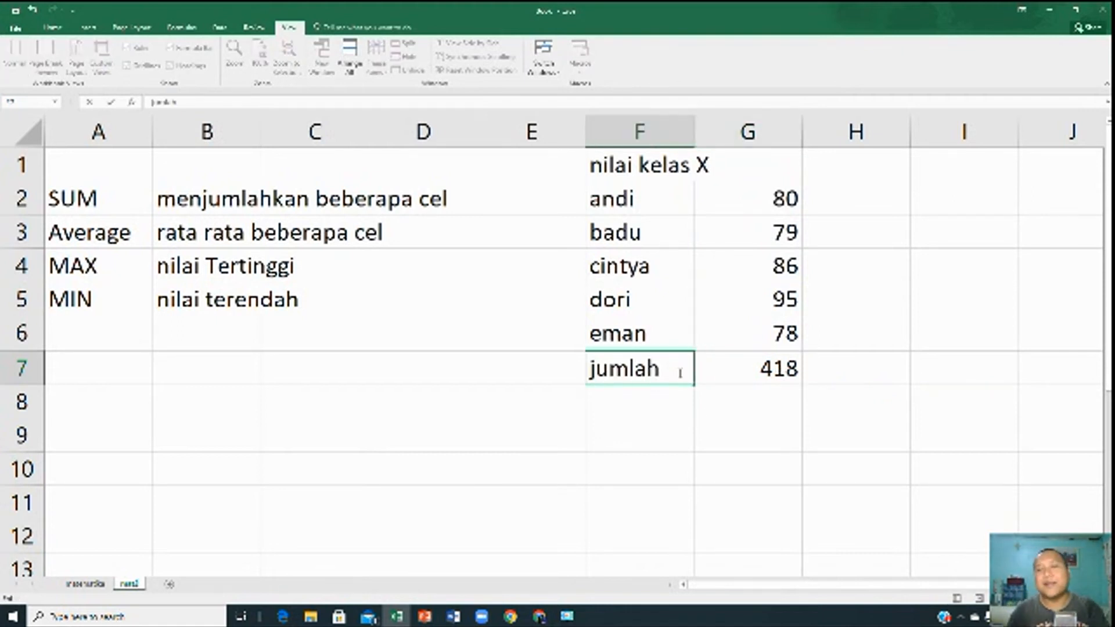
{"action": "key", "text": "Return"}
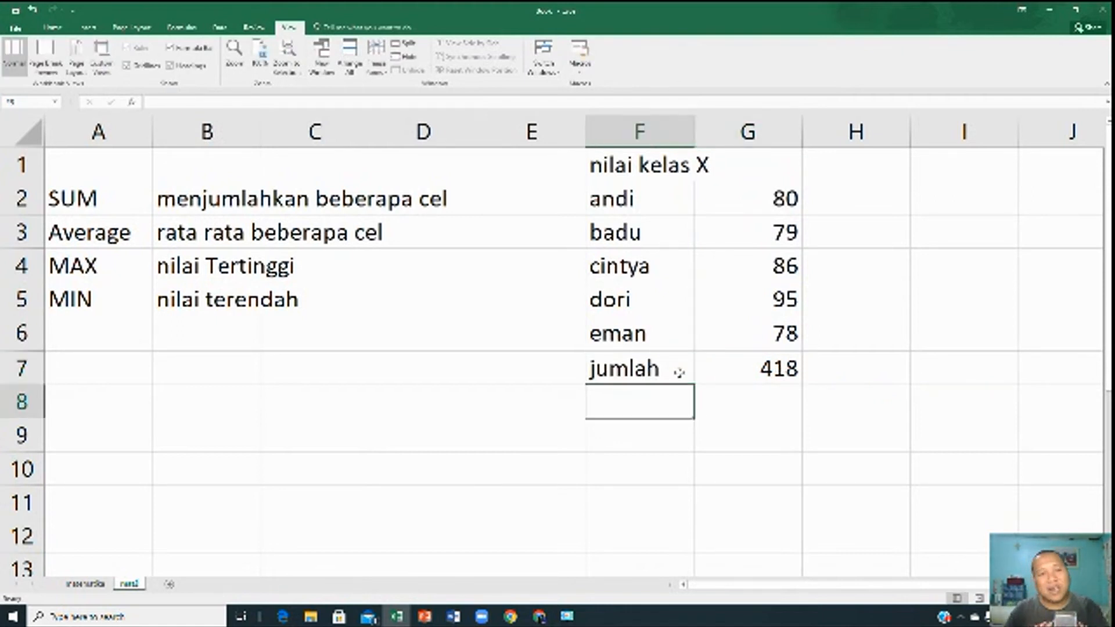
{"action": "type", "text": "rata"}
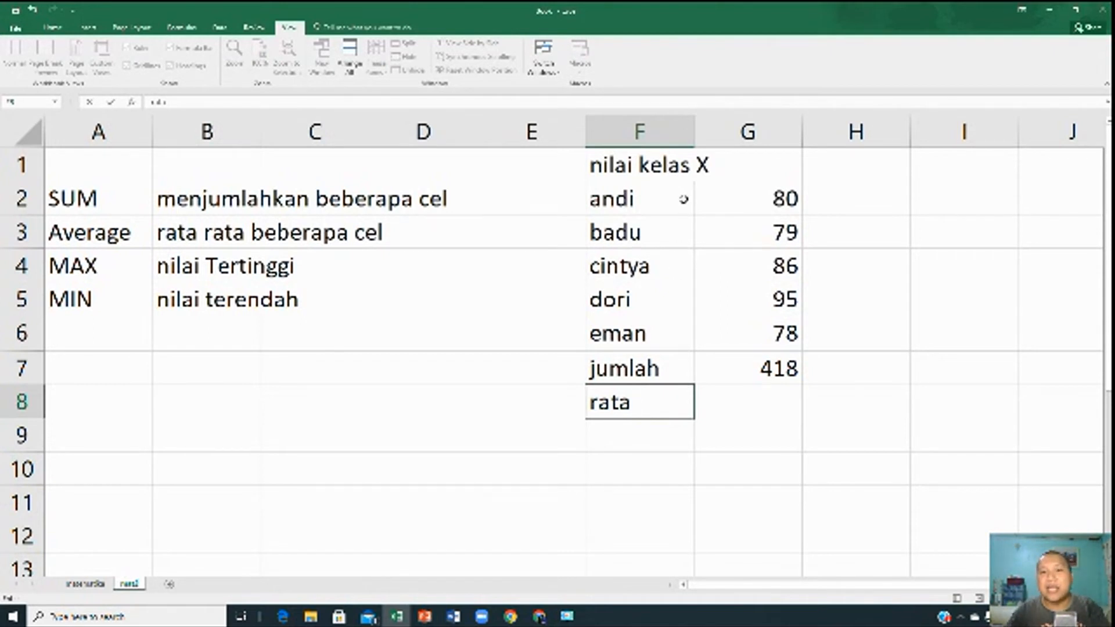
{"action": "left_click", "coordinate": [668, 202]}
{"action": "left_click", "coordinate": [662, 233]}
{"action": "left_click", "coordinate": [665, 264]}
{"action": "left_click", "coordinate": [665, 297]}
{"action": "left_click", "coordinate": [675, 326]}
{"action": "left_click", "coordinate": [610, 364]}
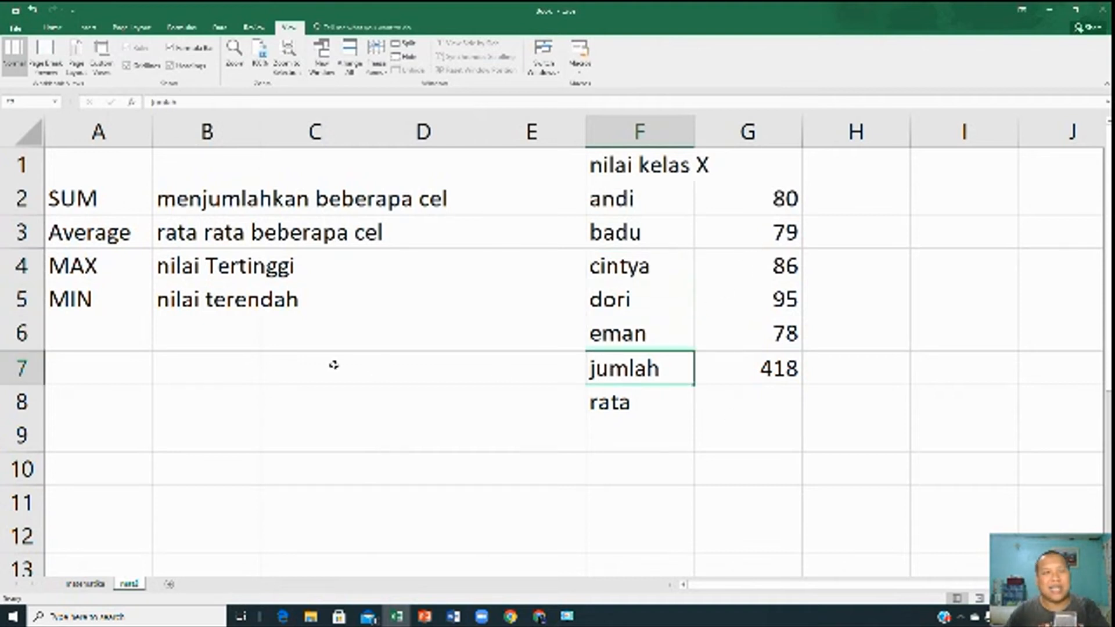
Insert a blank row above the "jumlah" row to separate the student scores from the totals
{"action": "right_click", "coordinate": [12, 377]}
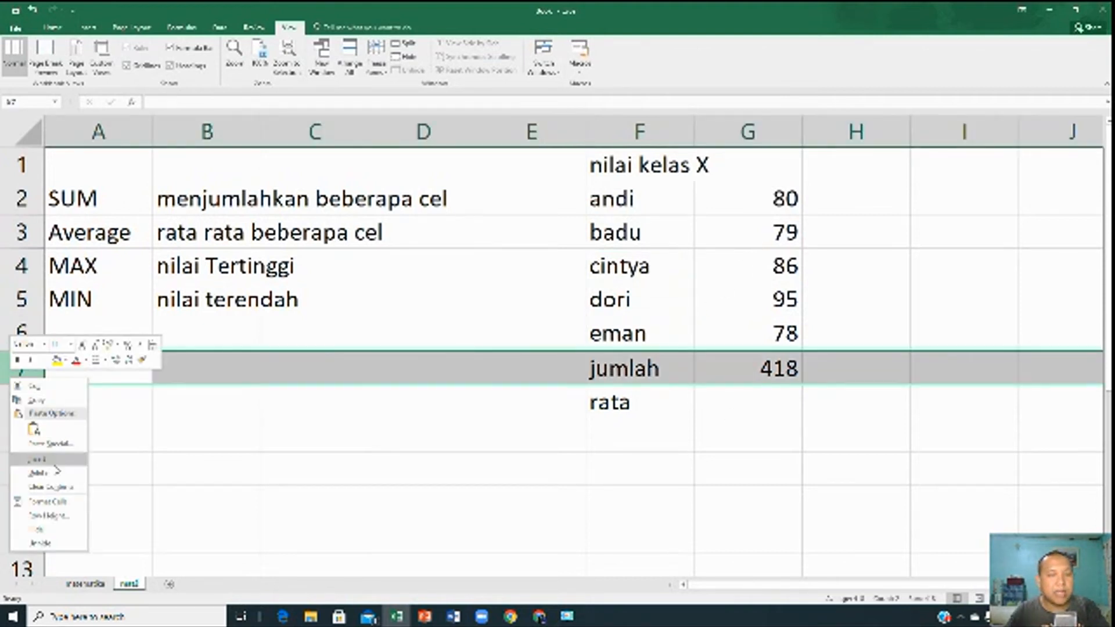
{"action": "left_click", "coordinate": [36, 460]}
{"action": "left_click", "coordinate": [767, 473]}
{"action": "left_click", "coordinate": [670, 364]}
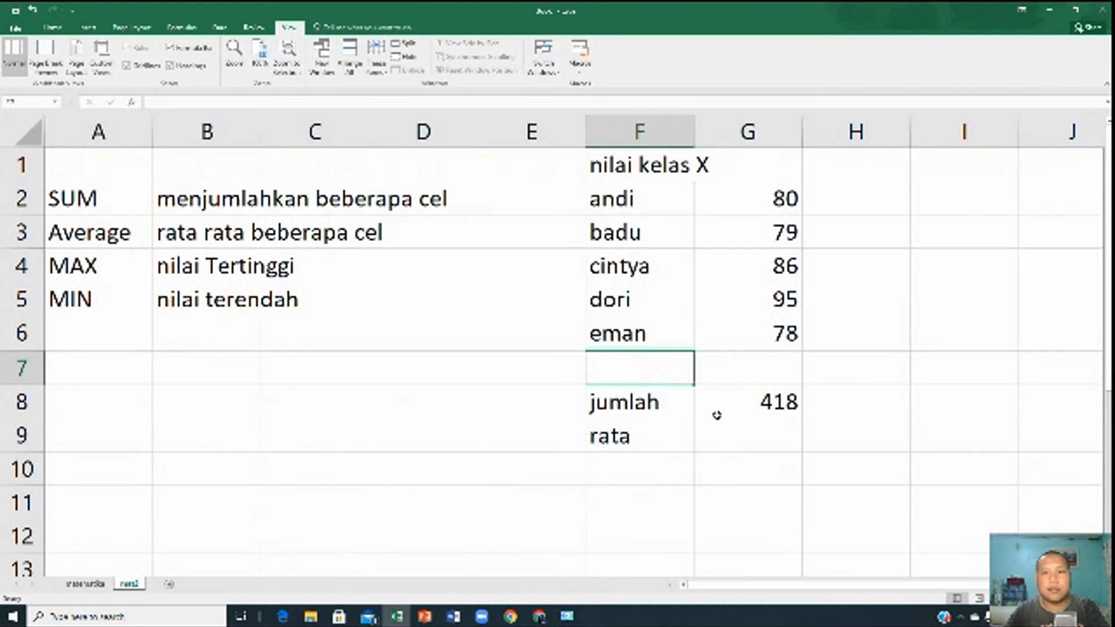
{"action": "left_click", "coordinate": [789, 402]}
{"action": "left_click_drag", "start_coordinate": [672, 368], "coordinate": [906, 378]}
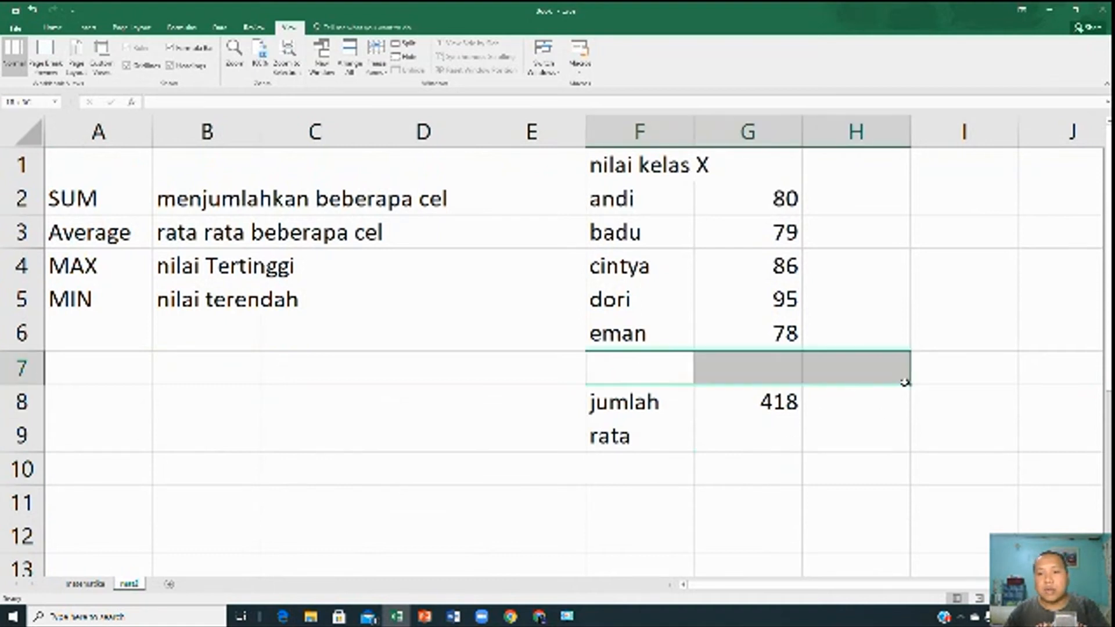
Calculate the mean score in G9 beside "rata" with an AVERAGE formula over the range G2:G6
{"action": "left_click", "coordinate": [707, 434]}
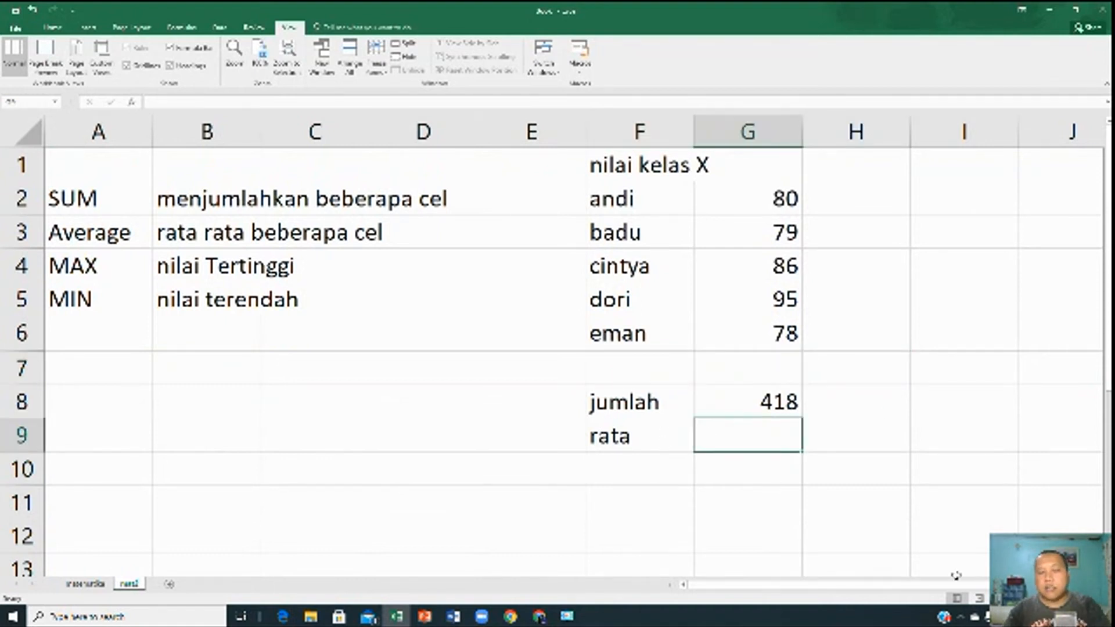
{"action": "type", "text": "="}
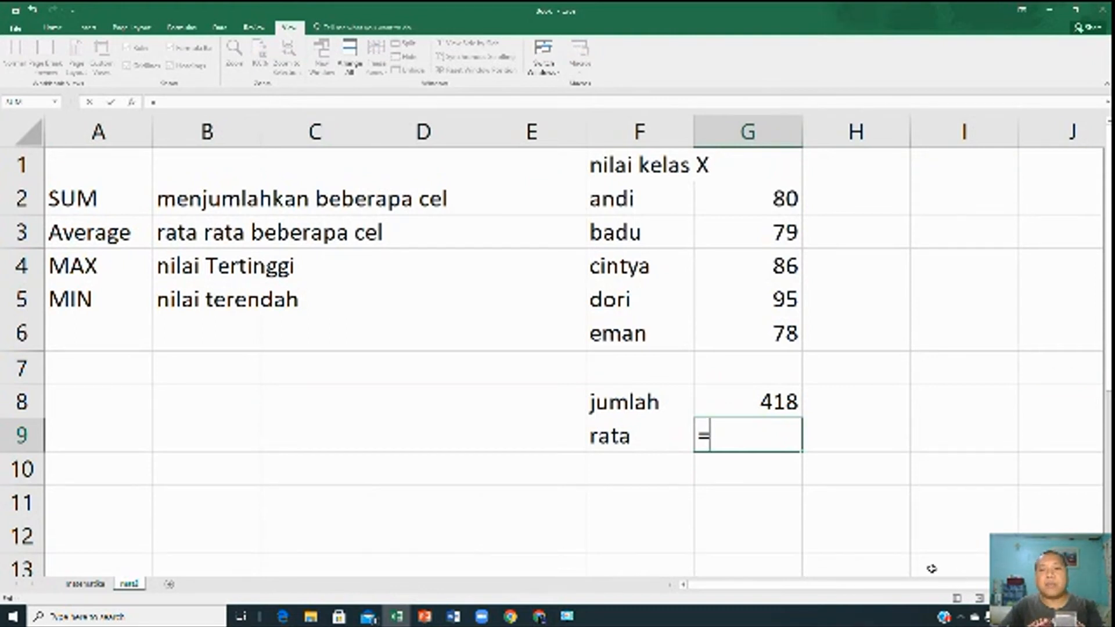
{"action": "left_click", "coordinate": [125, 241]}
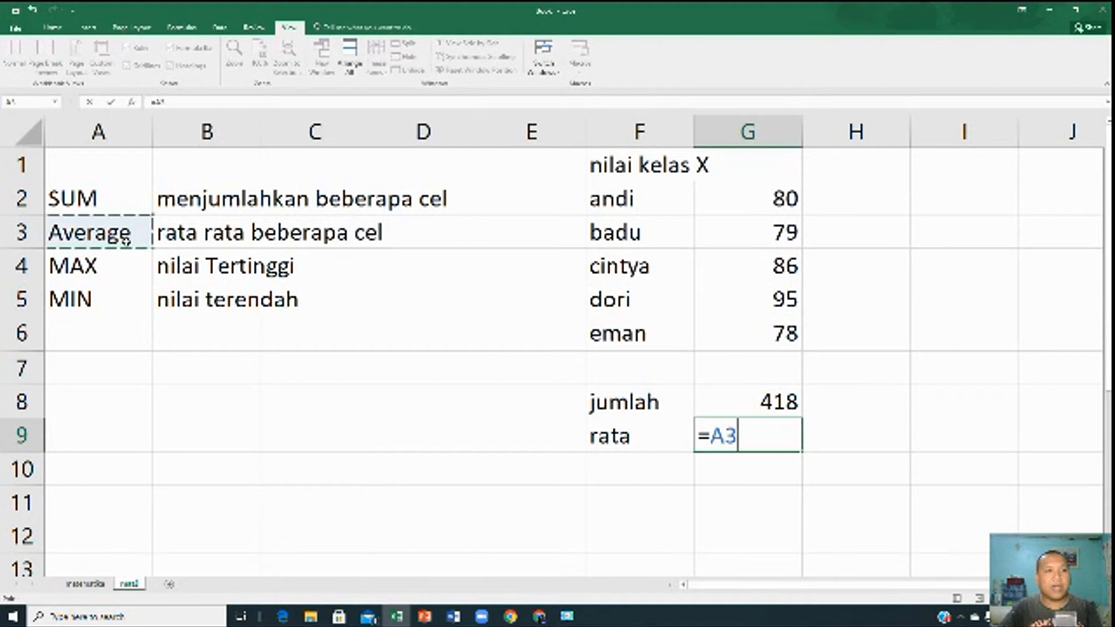
{"action": "key", "text": "BackSpace"}
{"action": "key", "text": "BackSpace"}
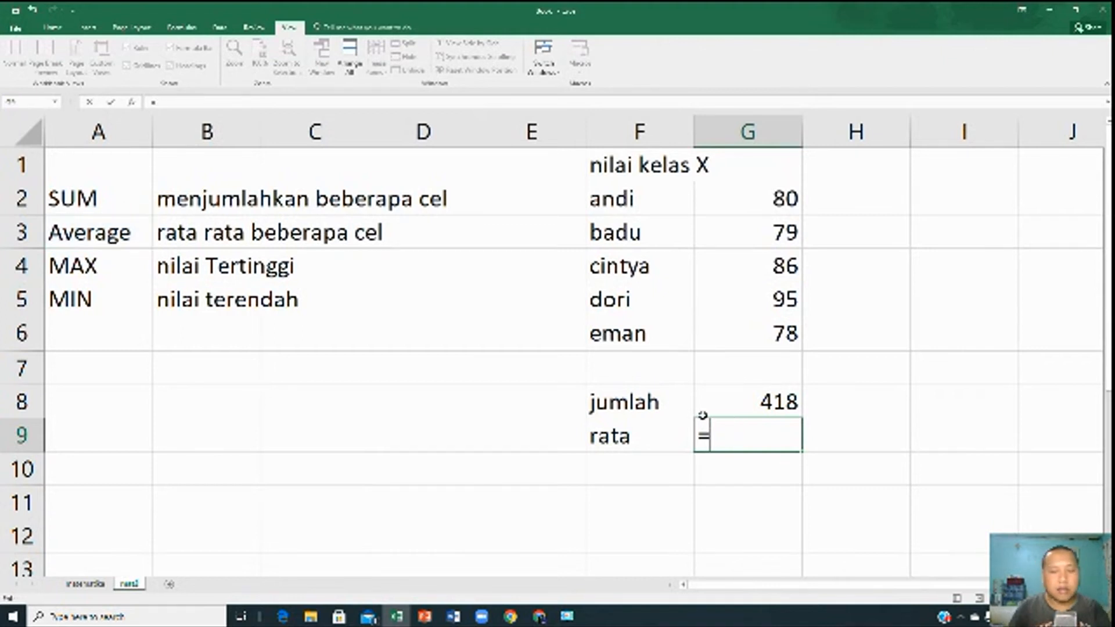
{"action": "type", "text": "average("}
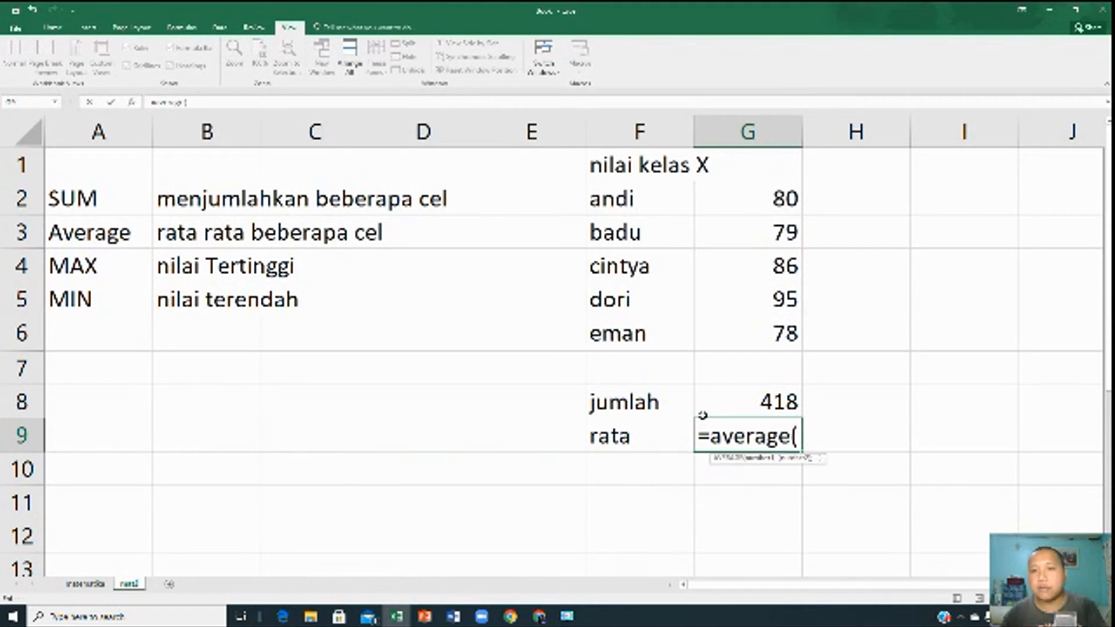
{"action": "left_click_drag", "start_coordinate": [757, 198], "coordinate": [756, 329]}
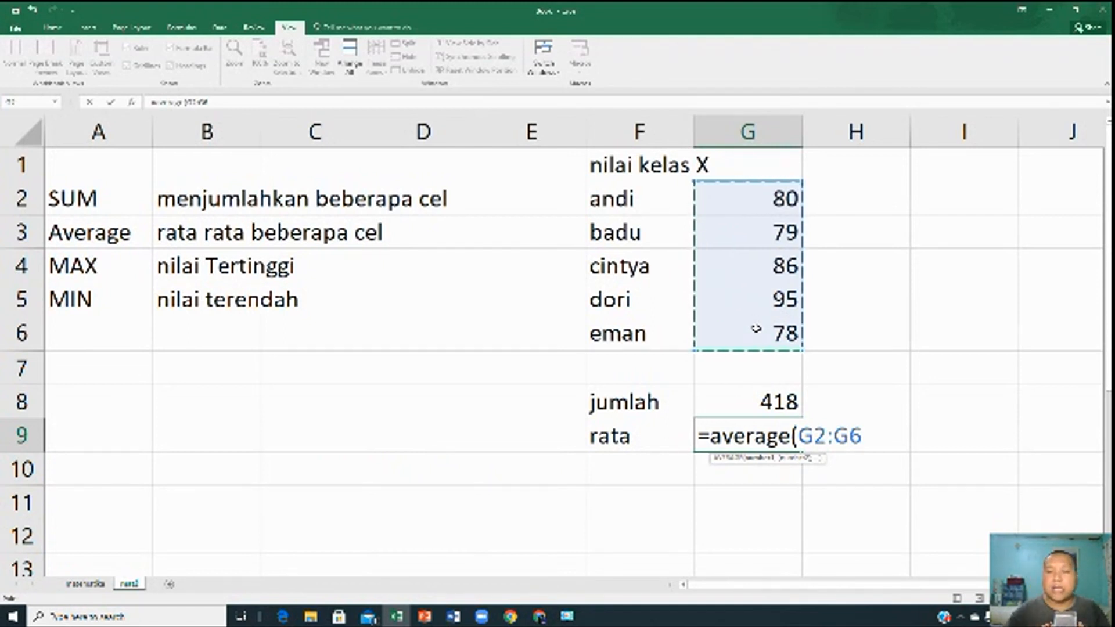
{"action": "key", "text": "Return"}
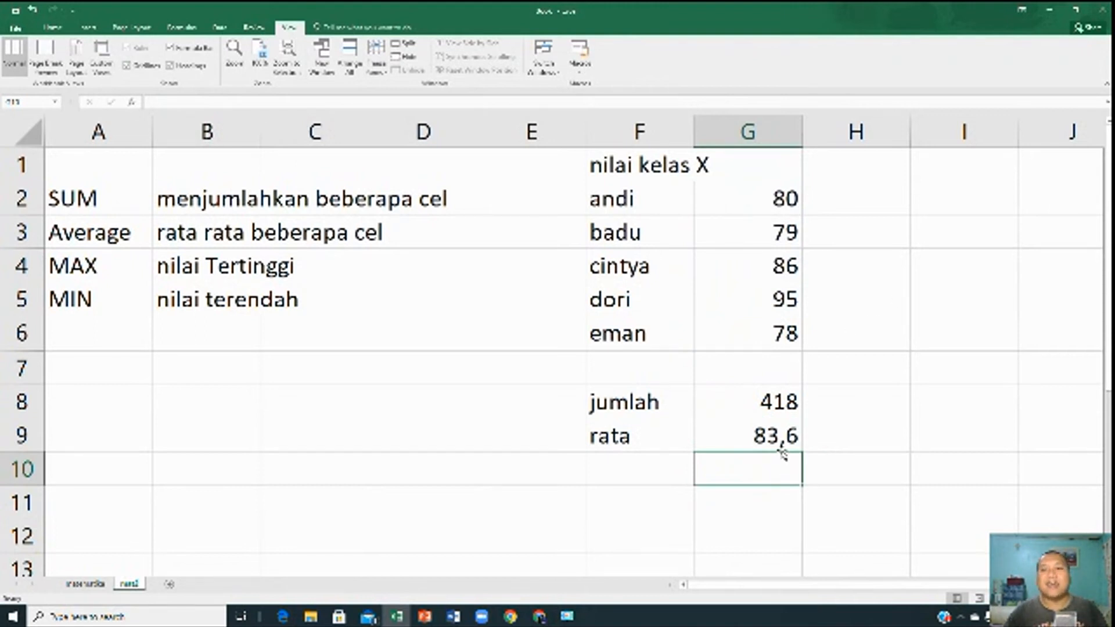
Enter the label "tertinggi" in cell F10 below "rata"
{"action": "left_click", "coordinate": [633, 477]}
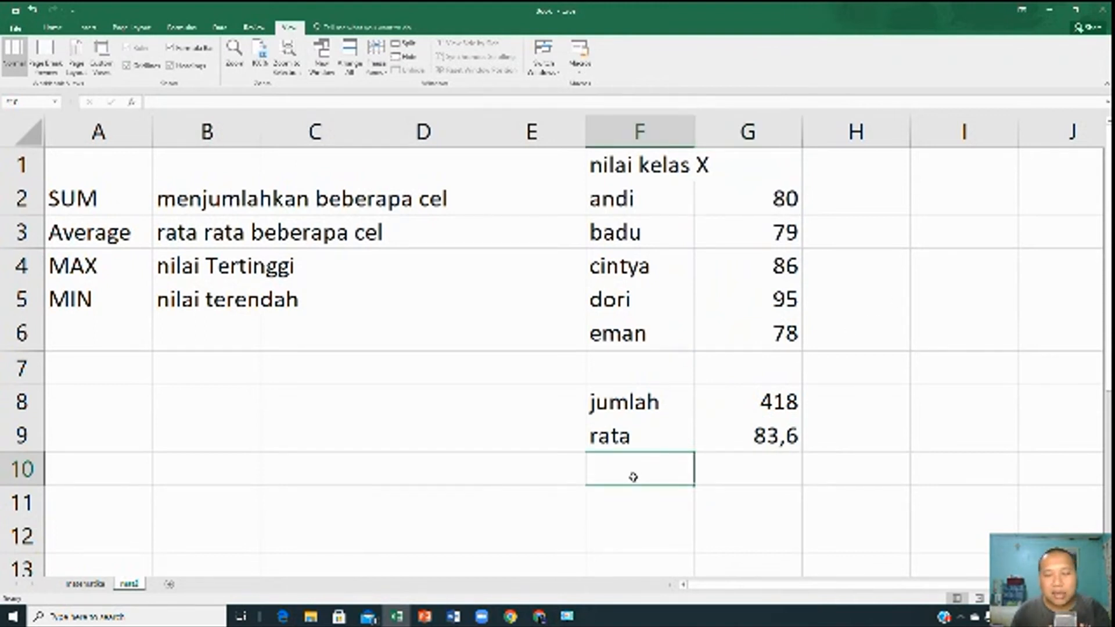
{"action": "type", "text": "max"}
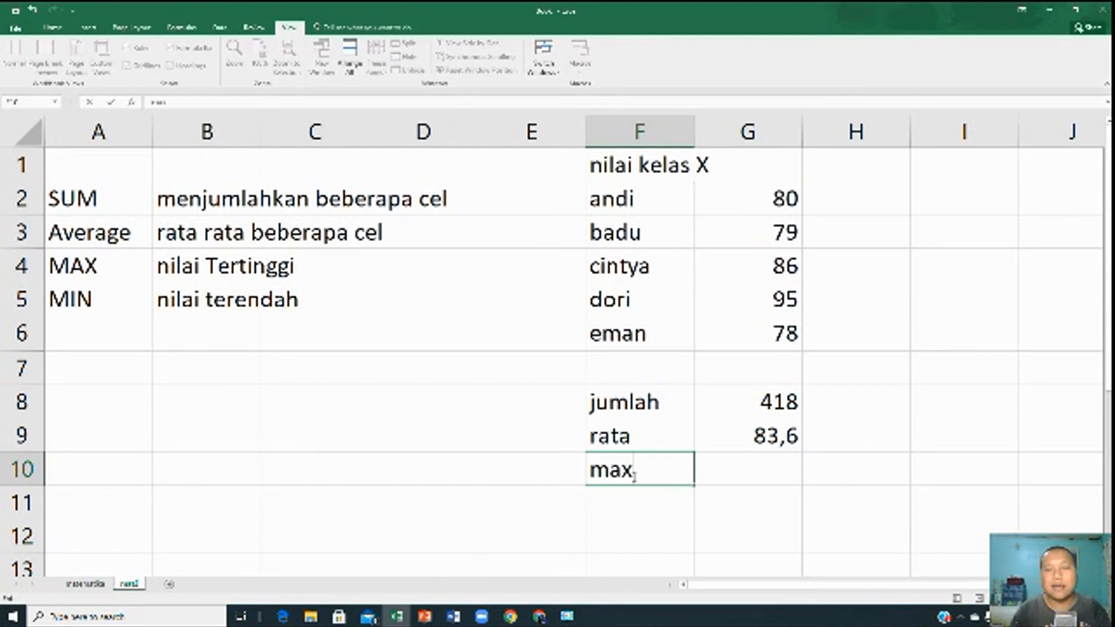
{"action": "key", "text": "BackSpace"}
{"action": "key", "text": "BackSpace"}
{"action": "key", "text": "BackSpace"}
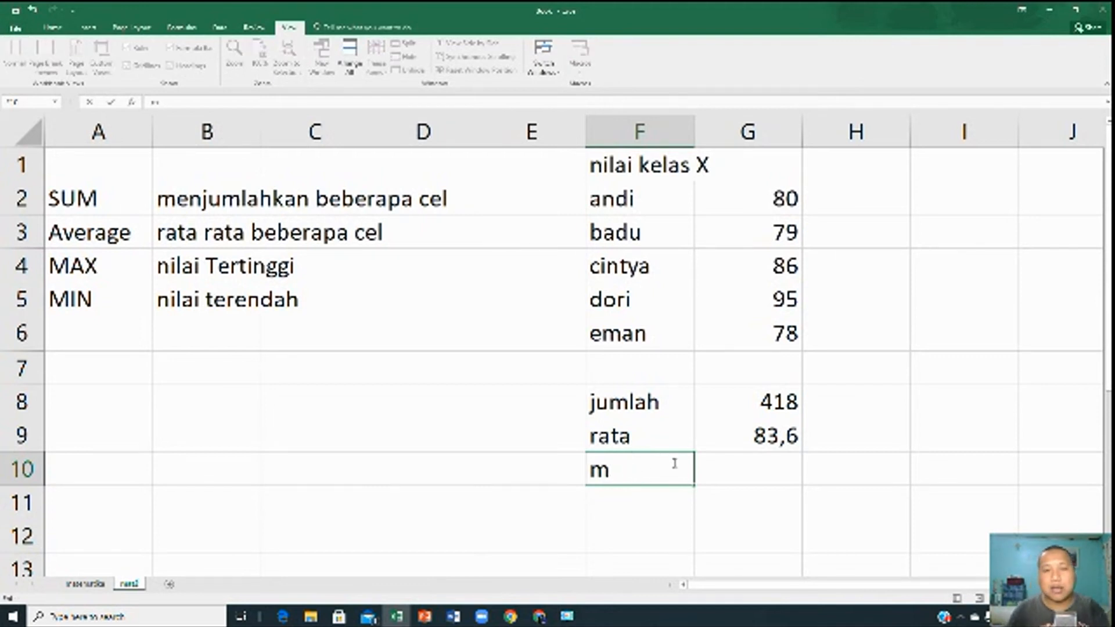
{"action": "type", "text": "tertin"}
{"action": "key", "text": "BackSpace"}
{"action": "type", "text": "nggi"}
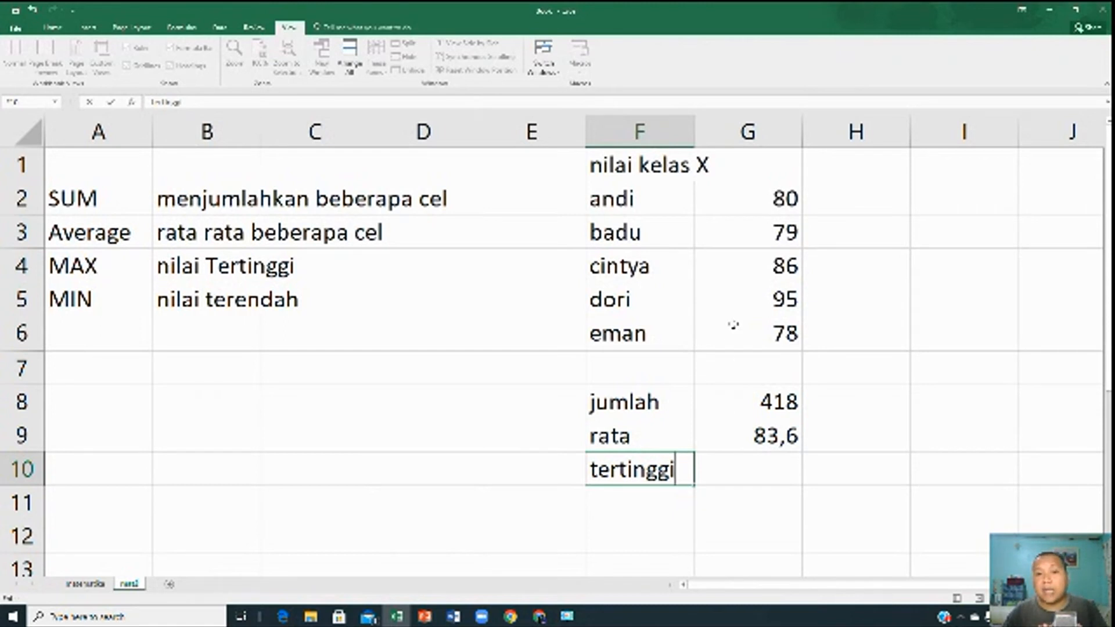
Find the highest score in cell G10 with a MAX formula over the range G2:G6
{"action": "left_click", "coordinate": [744, 470]}
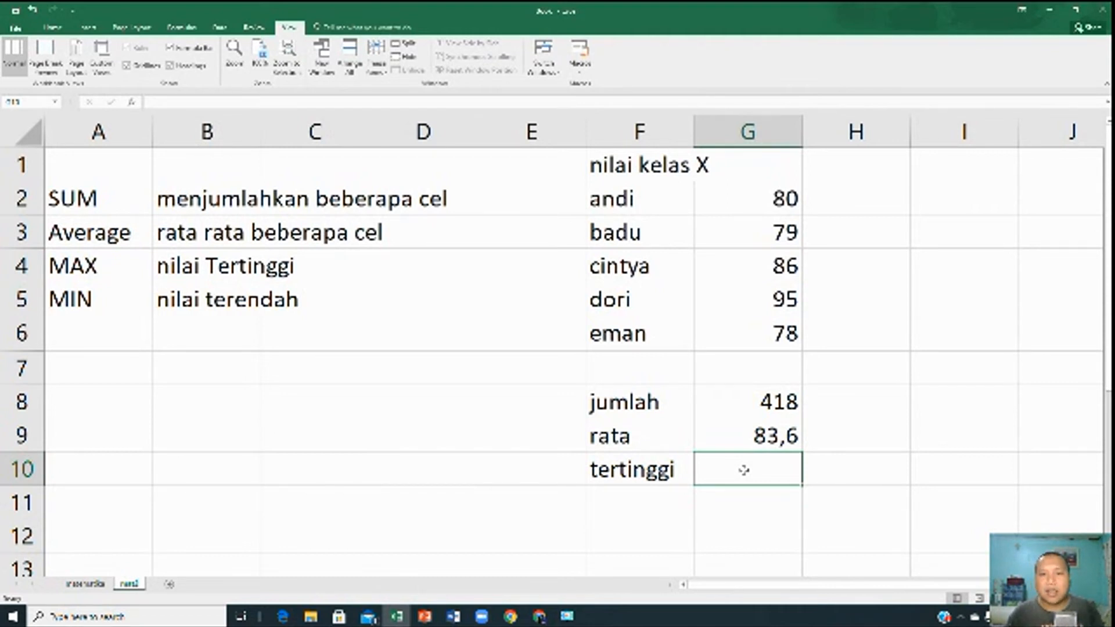
{"action": "type", "text": "=max("}
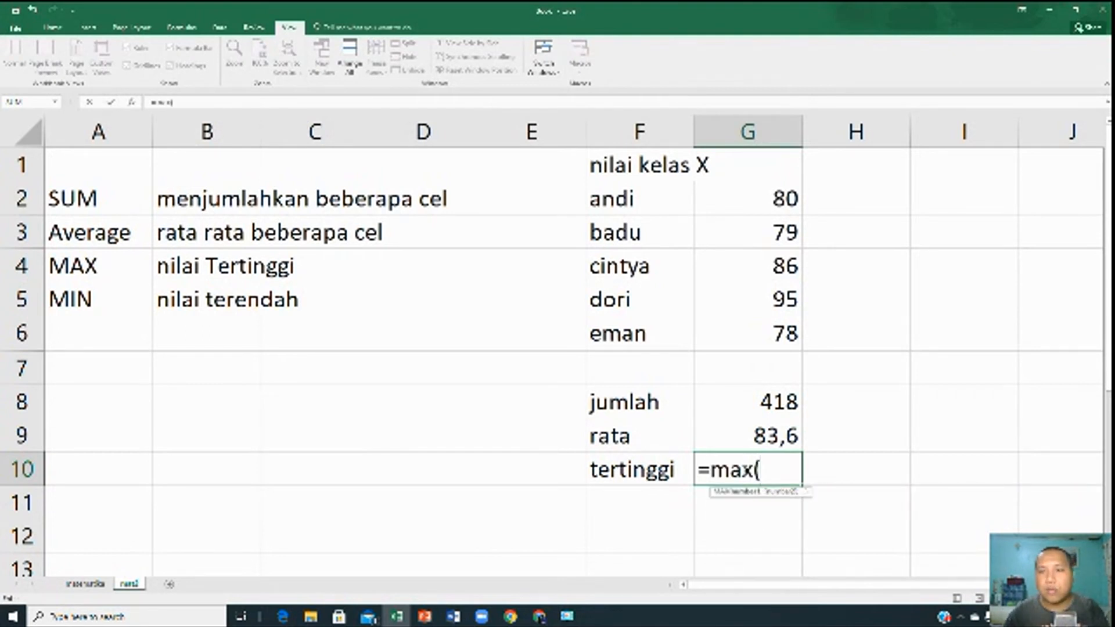
{"action": "left_click_drag", "start_coordinate": [776, 192], "coordinate": [762, 337]}
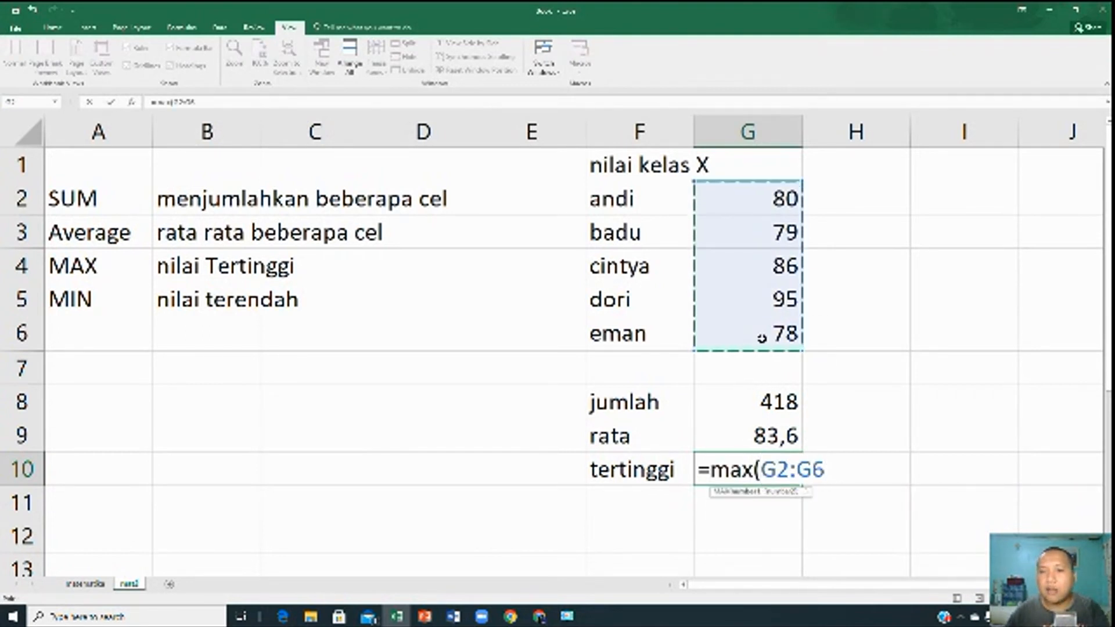
{"action": "key", "text": "Return"}
{"action": "left_click", "coordinate": [781, 328]}
{"action": "left_click", "coordinate": [783, 300]}
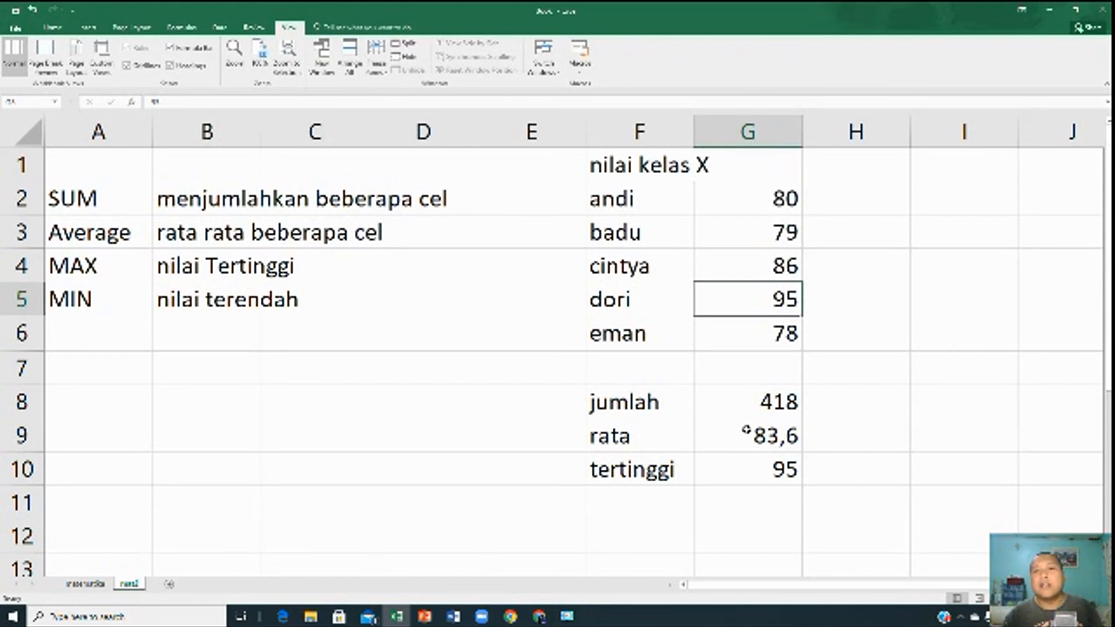
Enter the label "terendah" in cell F11 below "tertinggi"
{"action": "left_click", "coordinate": [672, 496]}
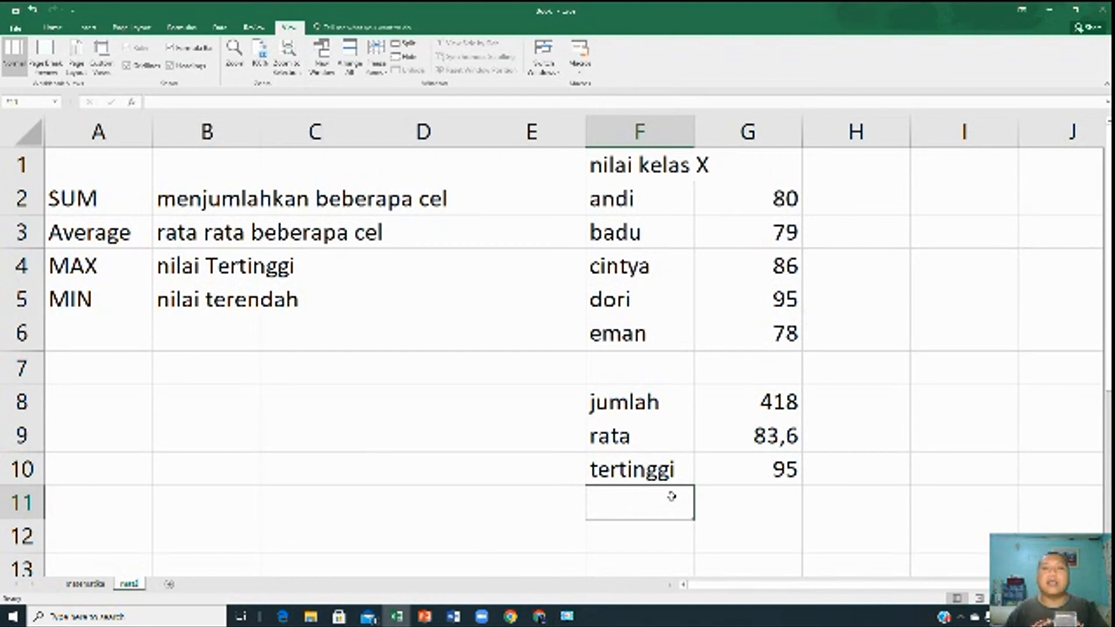
{"action": "type", "text": "te"}
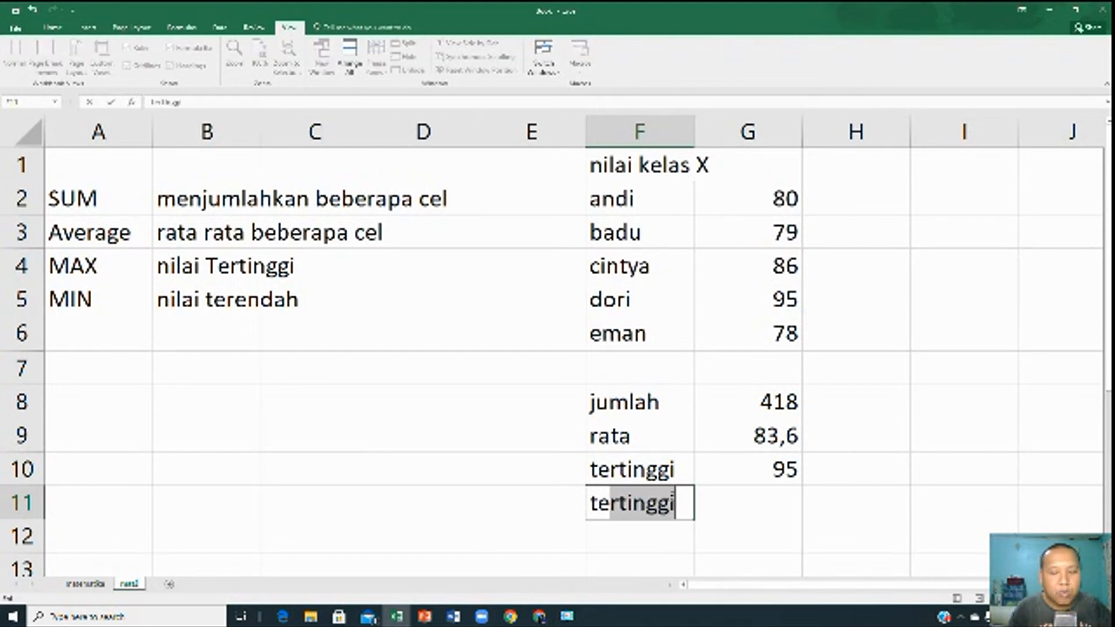
{"action": "type", "text": "randah"}
{"action": "key", "text": "BackSpace"}
{"action": "key", "text": "BackSpace"}
{"action": "key", "text": "BackSpace"}
{"action": "key", "text": "BackSpace"}
{"action": "key", "text": "BackSpace"}
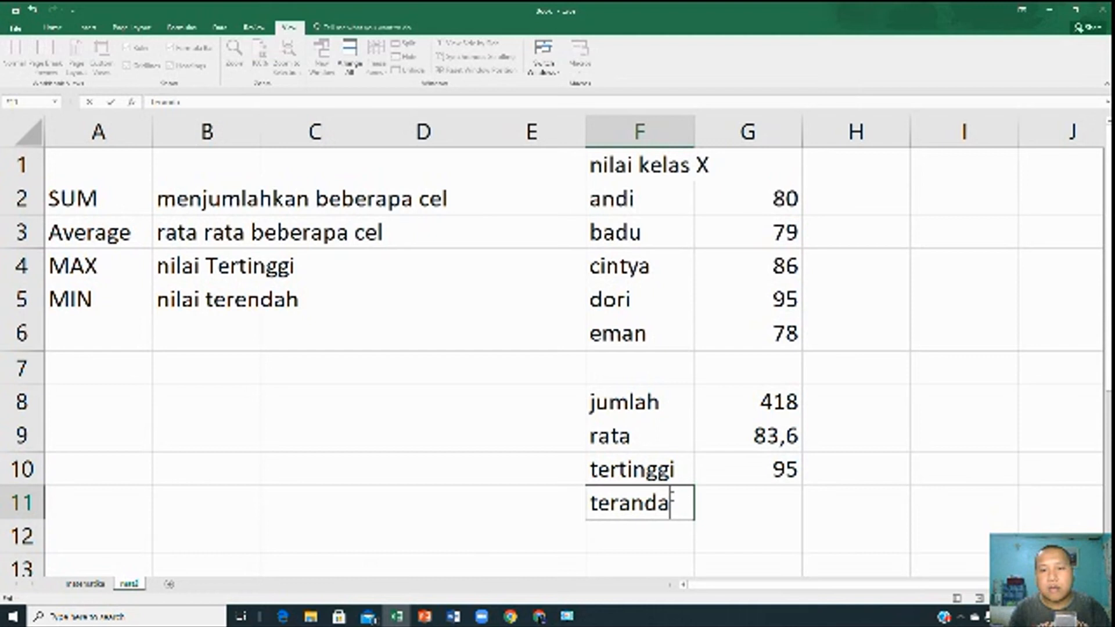
{"action": "type", "text": "endah"}
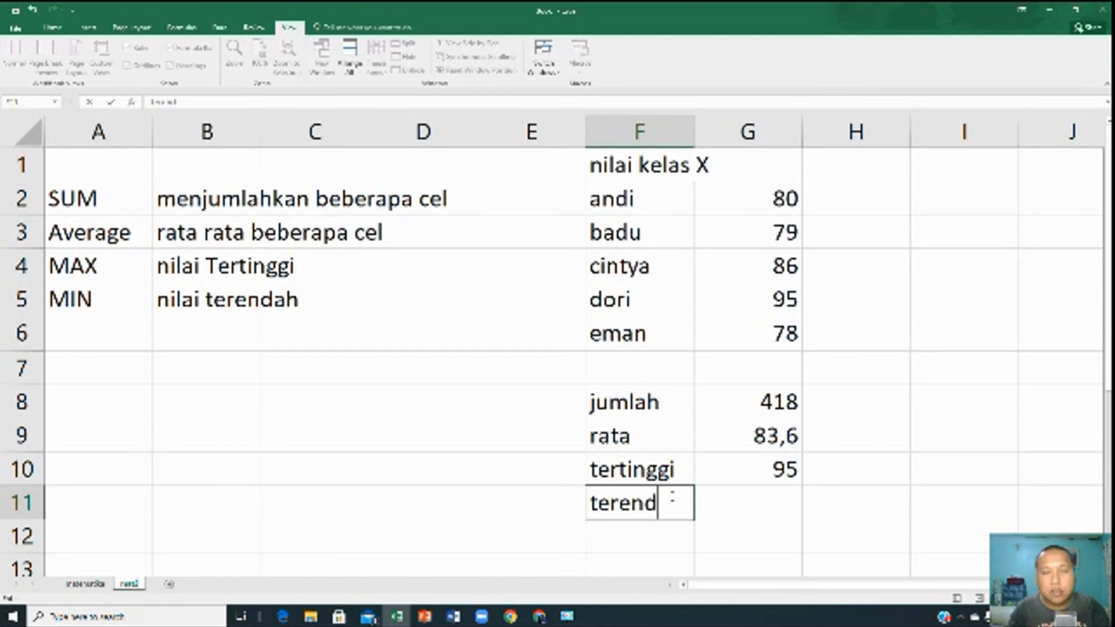
Find the lowest score in cell G11 with a MIN formula over the range G2:G6
{"action": "left_click", "coordinate": [800, 504]}
{"action": "type", "text": "=min("}
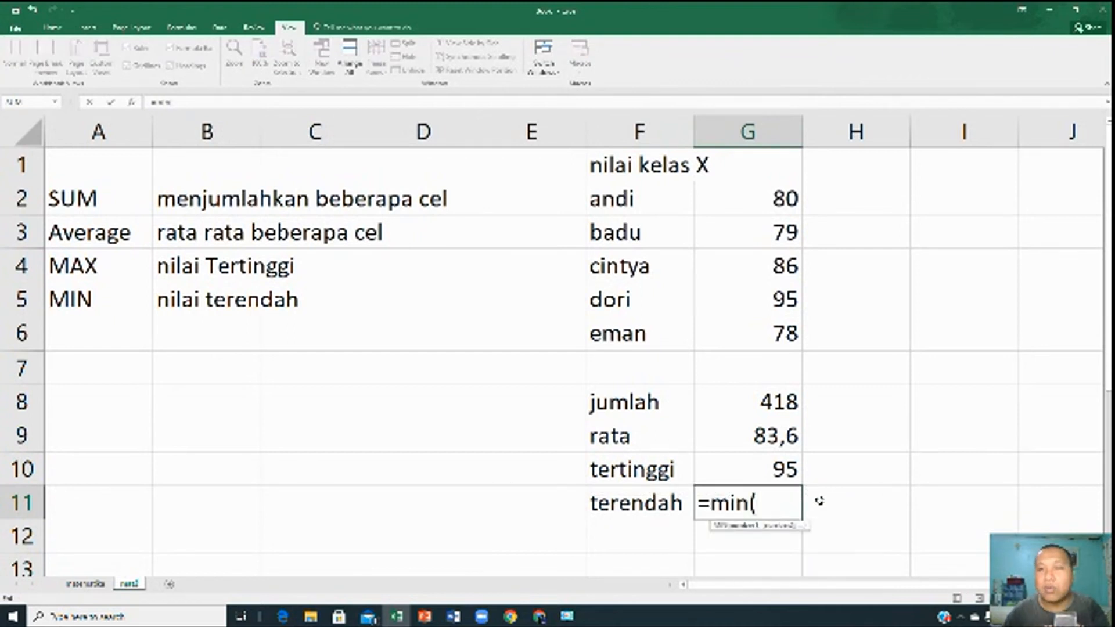
{"action": "left_click_drag", "start_coordinate": [777, 204], "coordinate": [776, 351]}
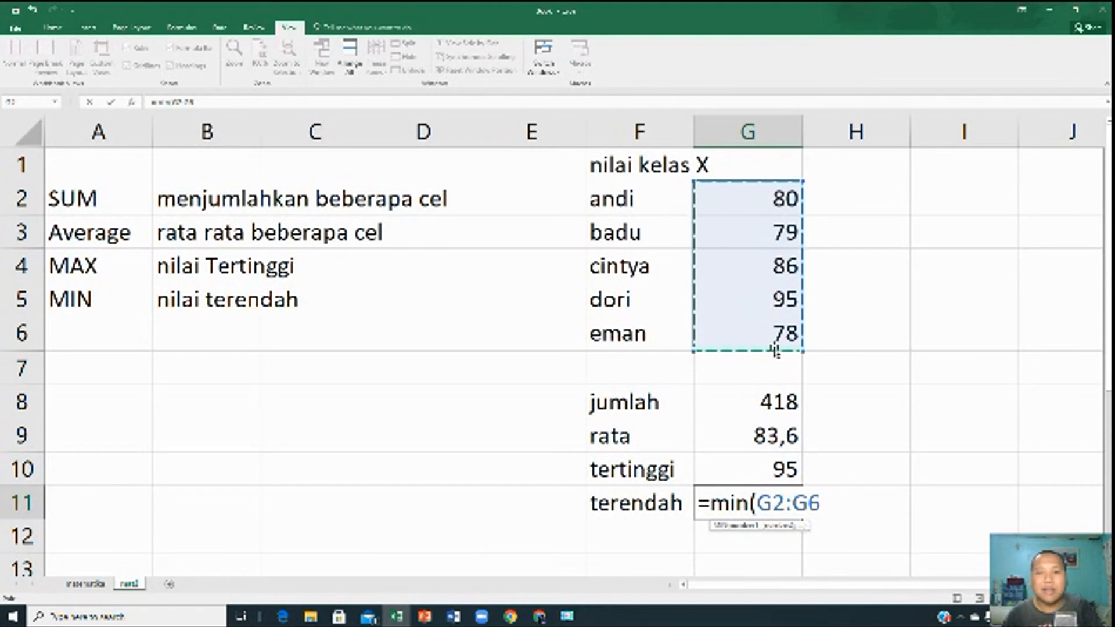
{"action": "key", "text": "Return"}
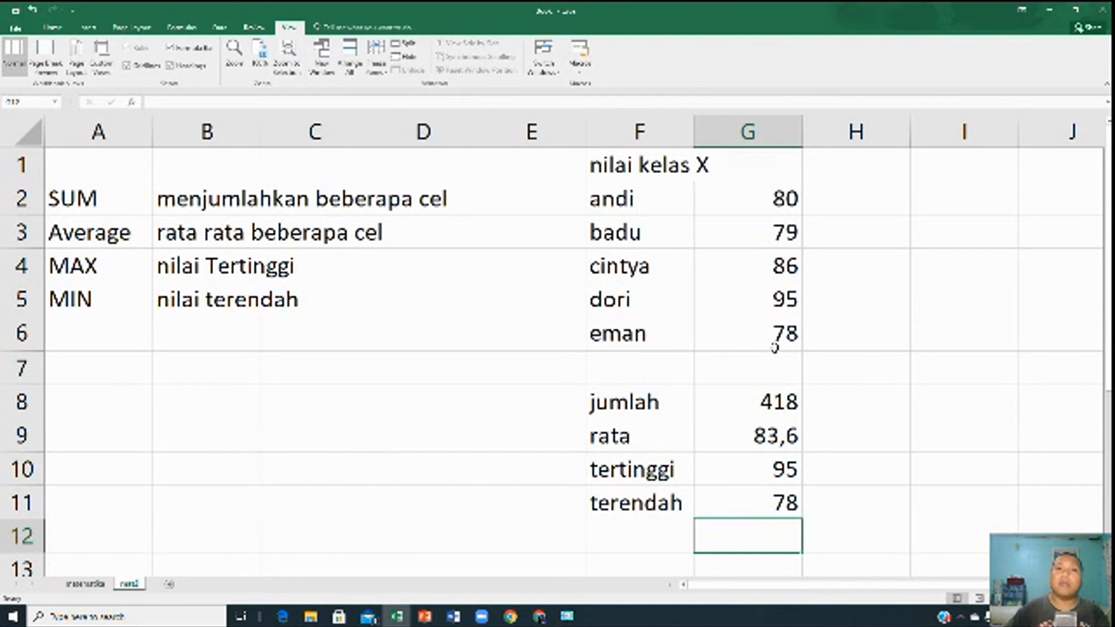
{"action": "left_click", "coordinate": [661, 196]}
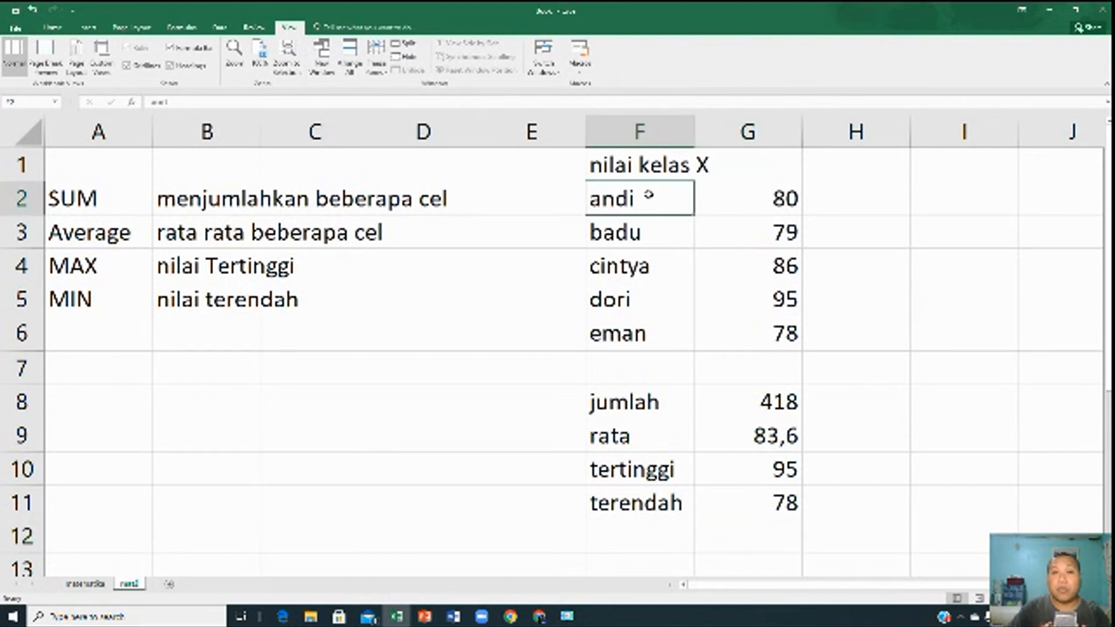
{"action": "left_click", "coordinate": [639, 175]}
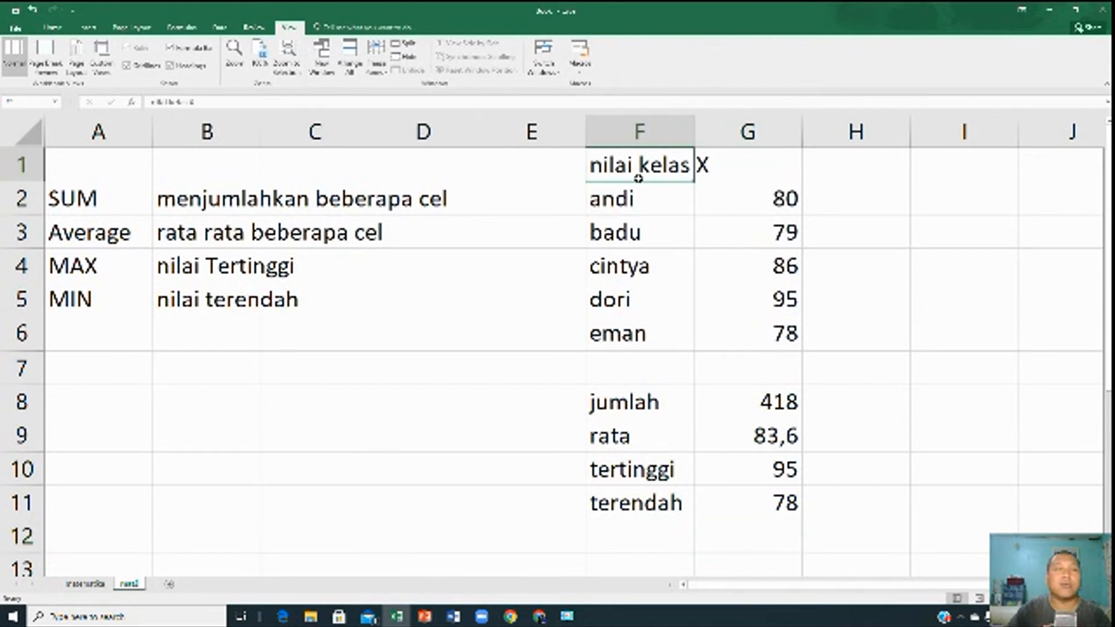
{"action": "left_click", "coordinate": [651, 254]}
{"action": "left_click", "coordinate": [8, 262]}
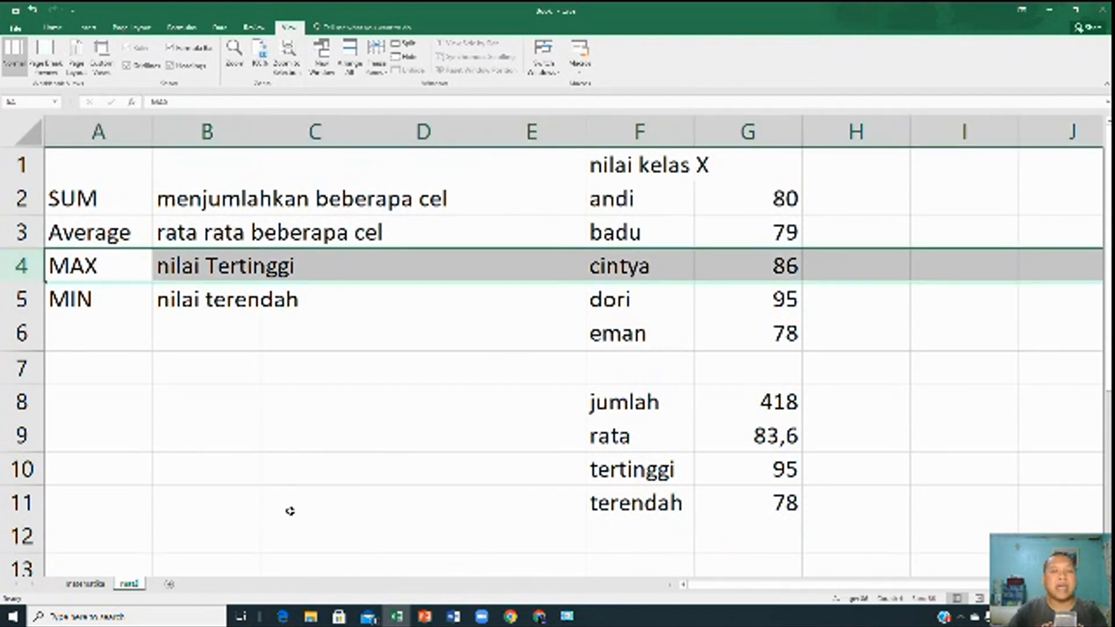
{"action": "left_click", "coordinate": [290, 511]}
{"action": "scroll", "coordinate": [371, 485], "scroll_direction": "down", "scroll_amount": 4}
{"action": "scroll", "coordinate": [373, 487], "scroll_direction": "up", "scroll_amount": 4}
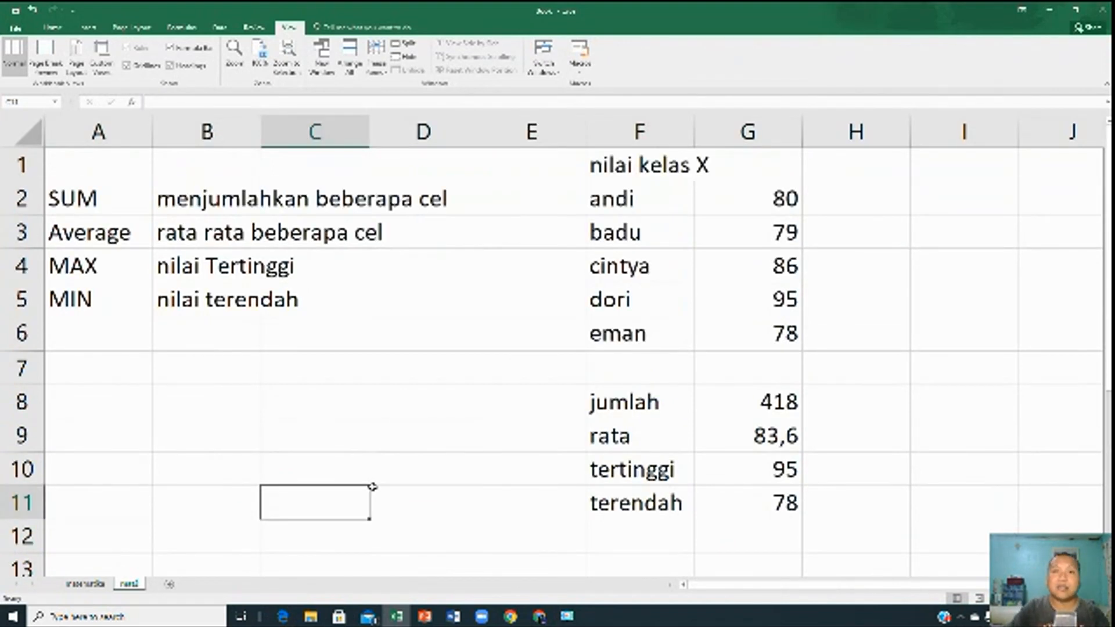
{"action": "left_click", "coordinate": [462, 378]}
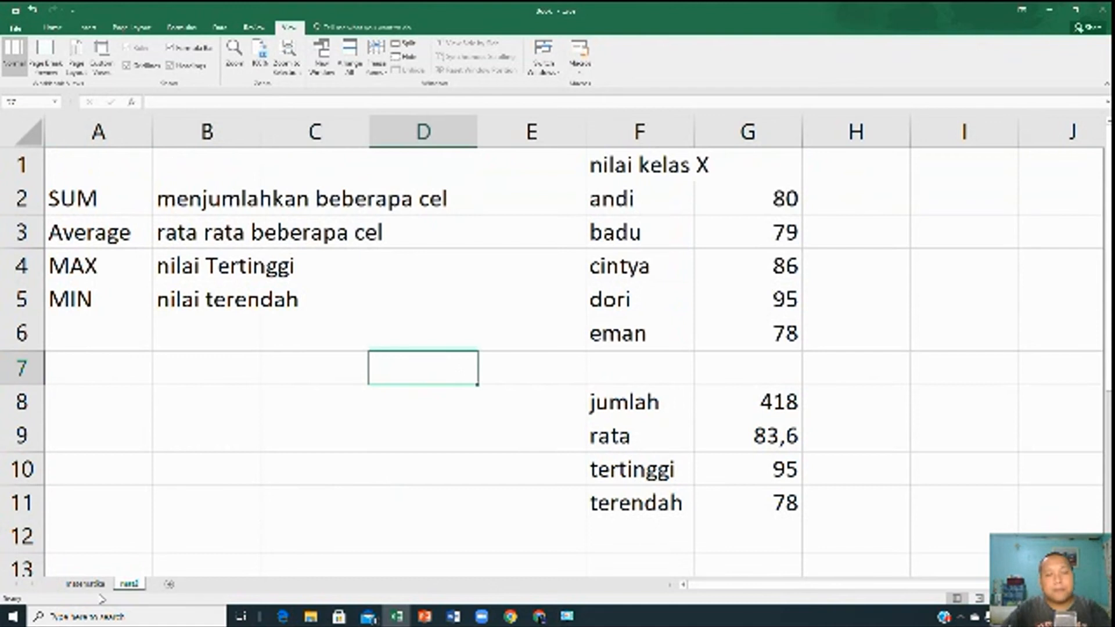
Add a new worksheet and enter the title "pengeluaran belanja barang" in cell A1
{"action": "left_click", "coordinate": [169, 584]}
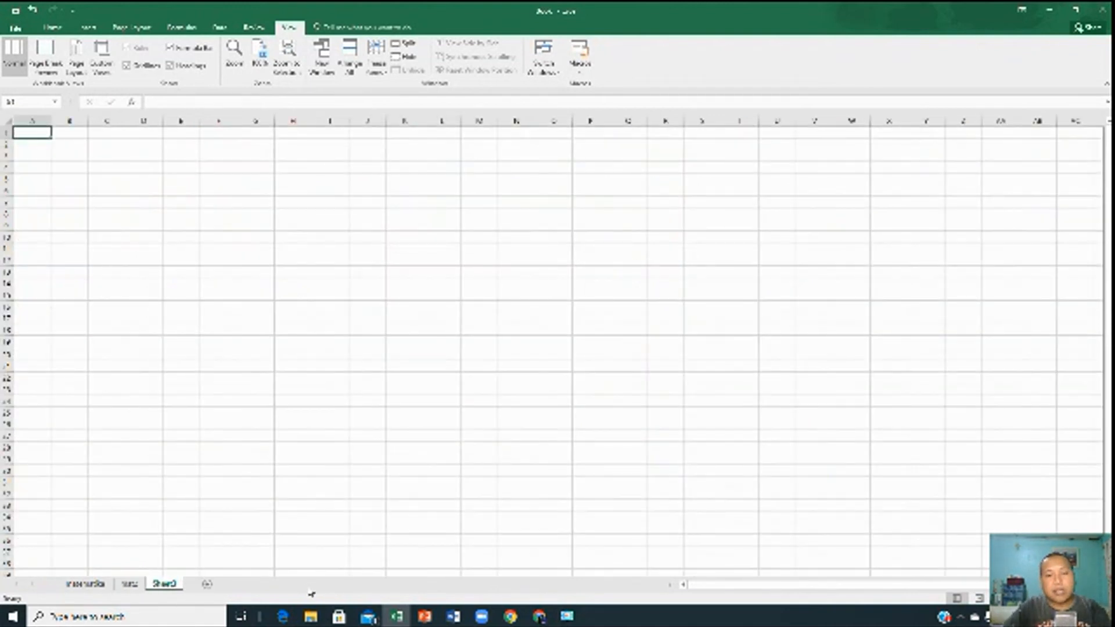
{"action": "left_click", "coordinate": [354, 348]}
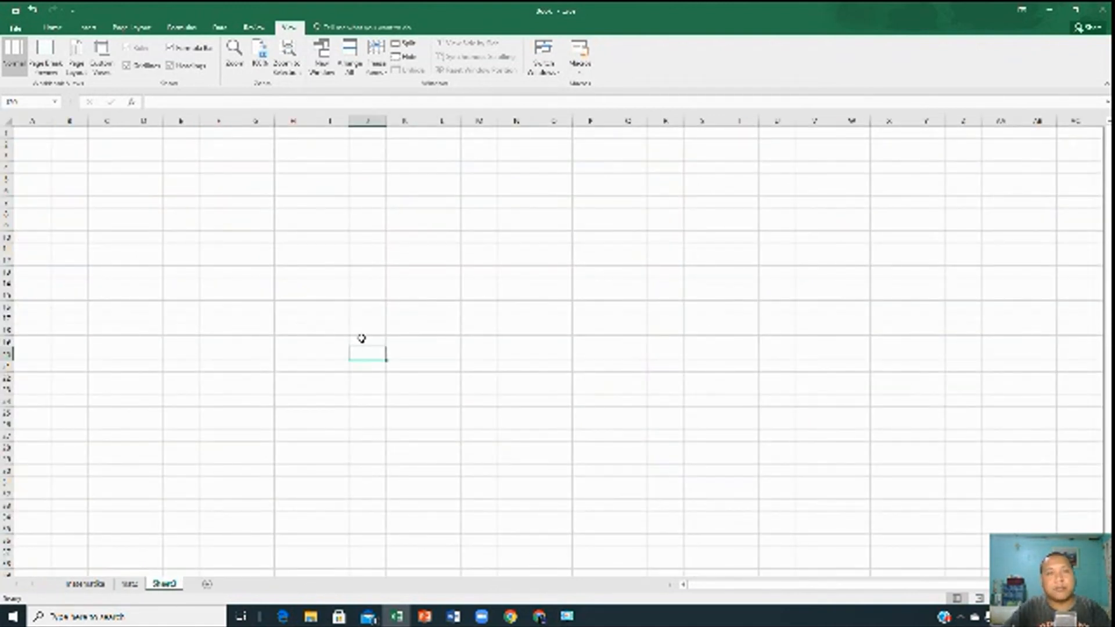
{"action": "left_click", "coordinate": [47, 144]}
{"action": "left_click", "coordinate": [53, 28]}
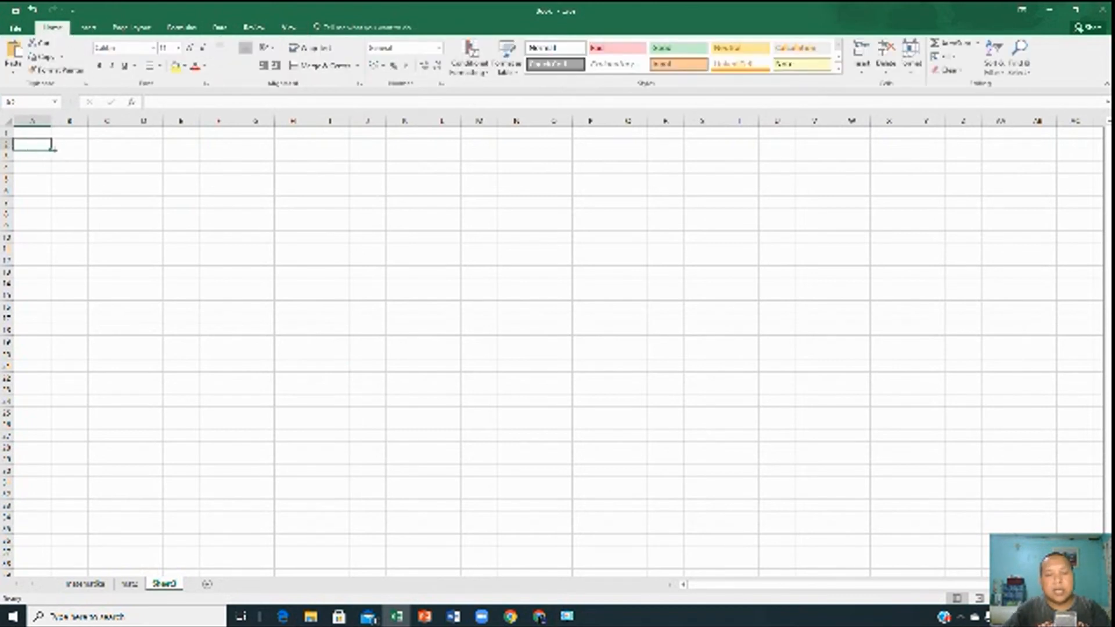
{"action": "key", "text": "Up"}
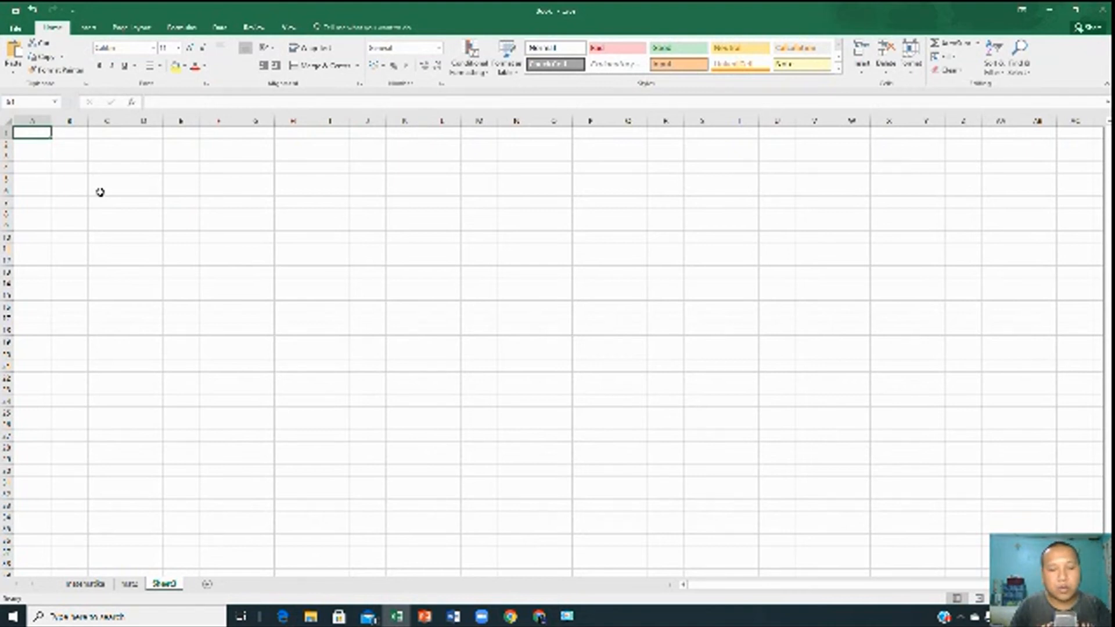
{"action": "type", "text": "pengelolaan belajar"}
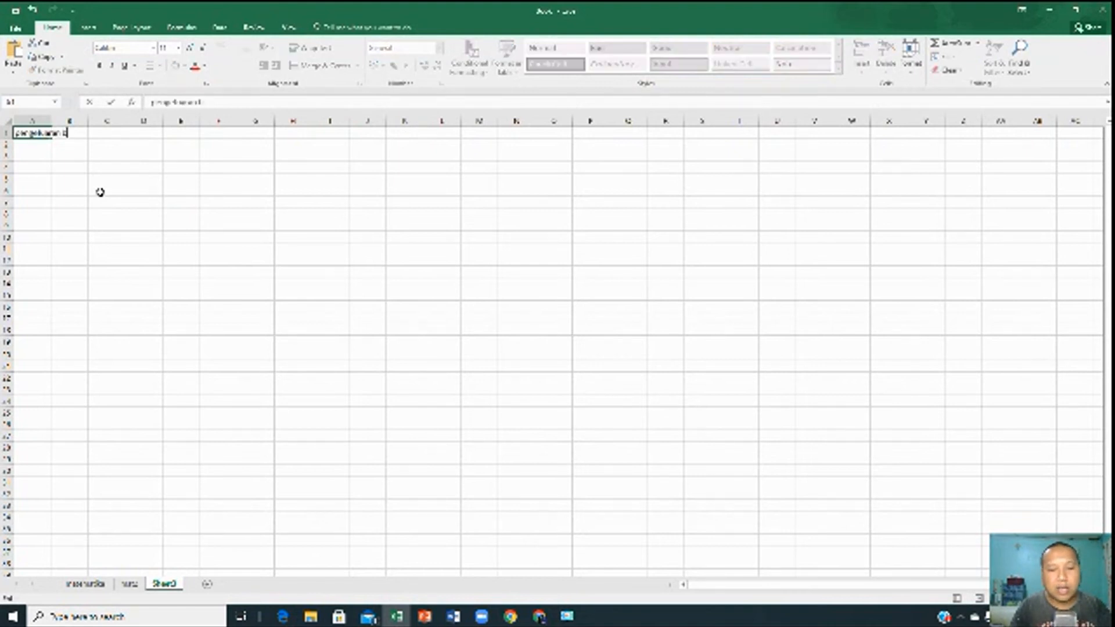
{"action": "key", "text": "BackSpace"}
{"action": "type", "text": "nja barang"}
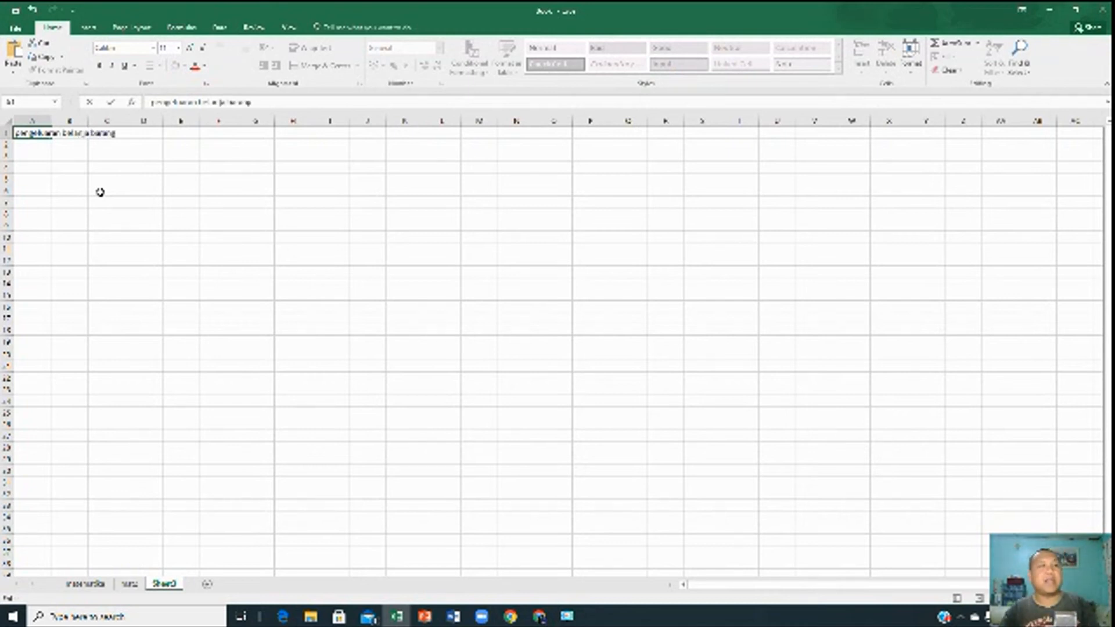
{"action": "left_click", "coordinate": [100, 192]}
{"action": "left_click", "coordinate": [104, 167]}
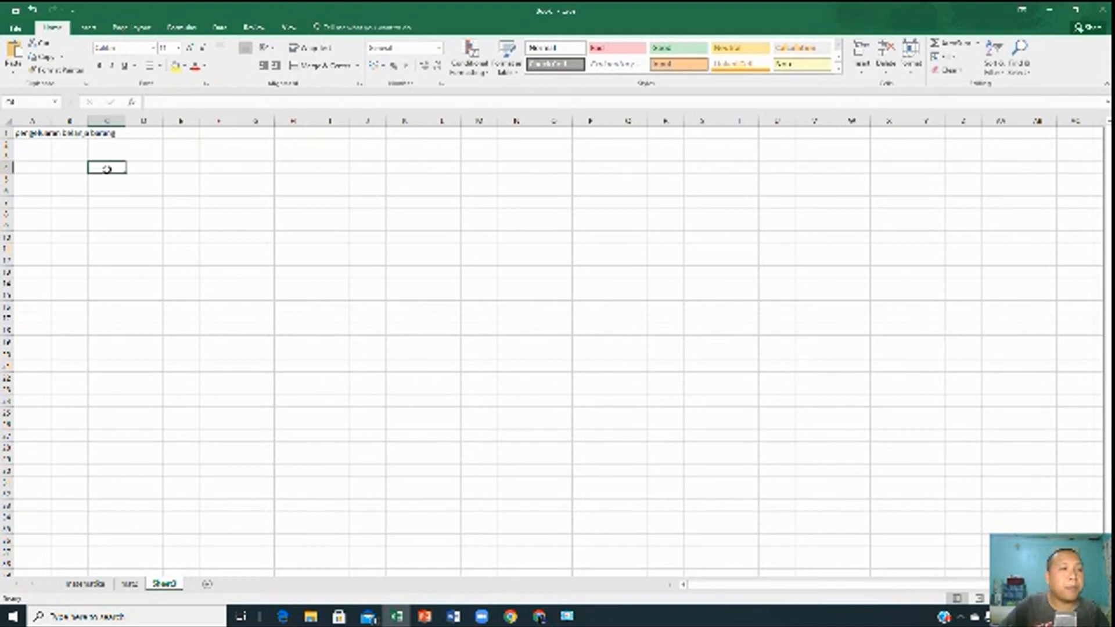
Edit the title in cell A1, replacing "barang" so that it reads "pengeluaran belanja kebutuhan bulanan"
{"action": "double_click", "coordinate": [29, 132]}
{"action": "key", "text": "BackSpace"}
{"action": "key", "text": "BackSpace"}
{"action": "key", "text": "BackSpace"}
{"action": "key", "text": "BackSpace"}
{"action": "key", "text": "BackSpace"}
{"action": "key", "text": "BackSpace"}
{"action": "key", "text": "BackSpace"}
{"action": "type", "text": "kebutuhan bulanan"}
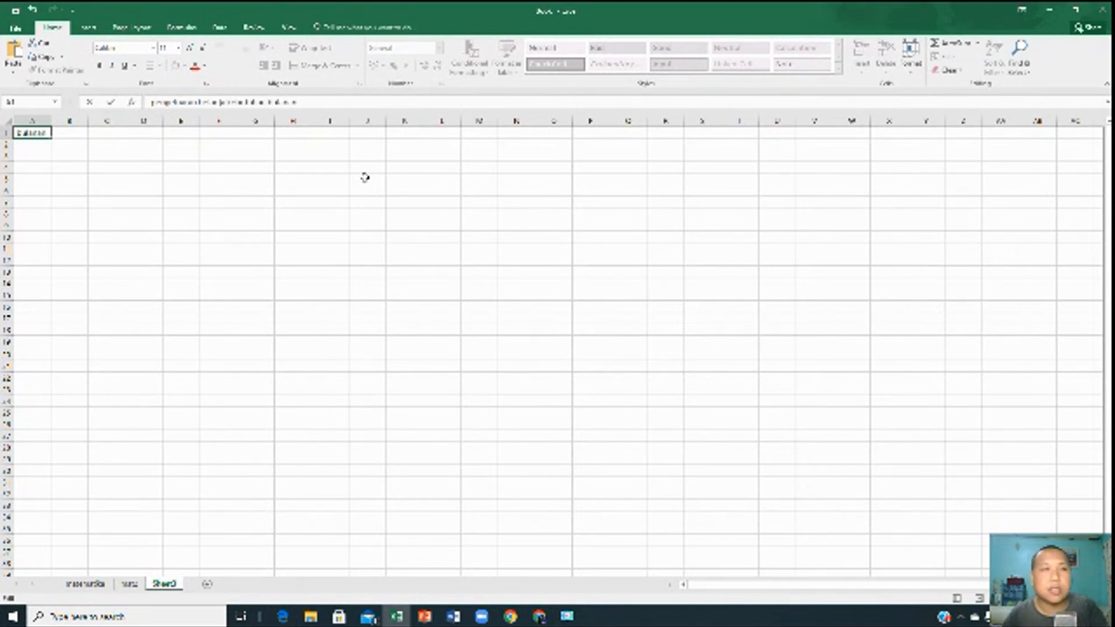
{"action": "left_click", "coordinate": [334, 215]}
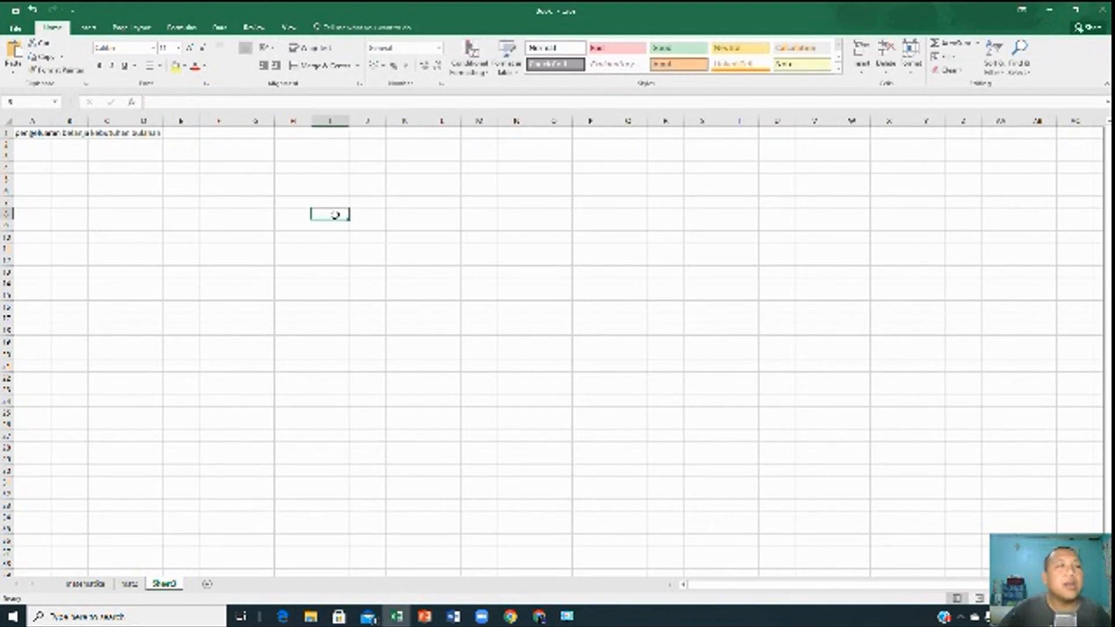
Enter the column headings "NO" in cell A3 and "Nama pengeluaran" in cell B3
{"action": "left_click", "coordinate": [37, 153]}
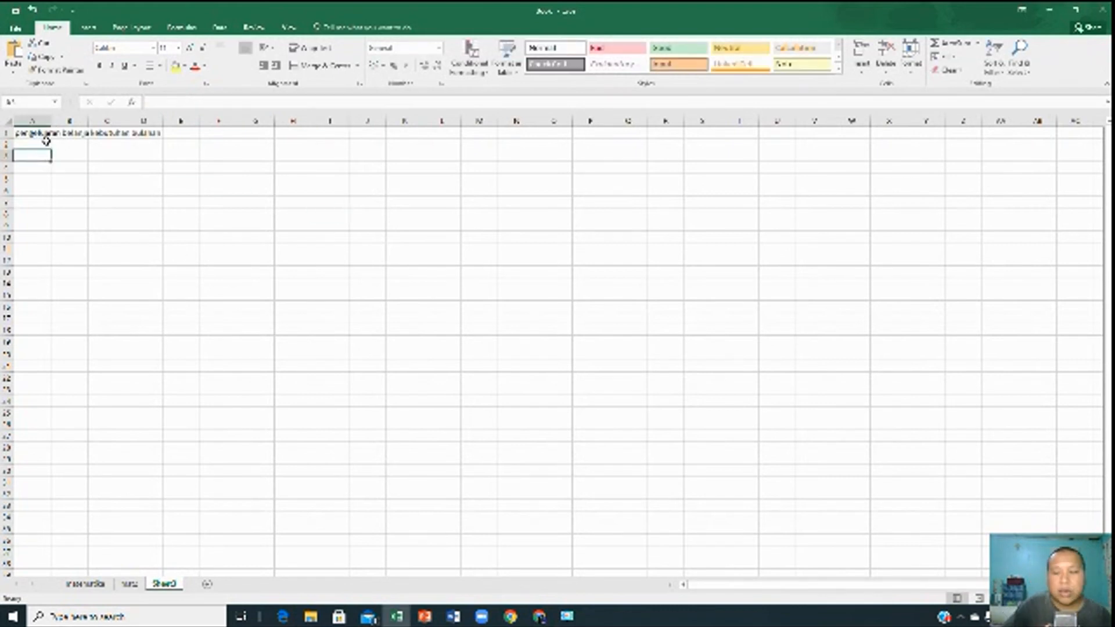
{"action": "type", "text": "NO"}
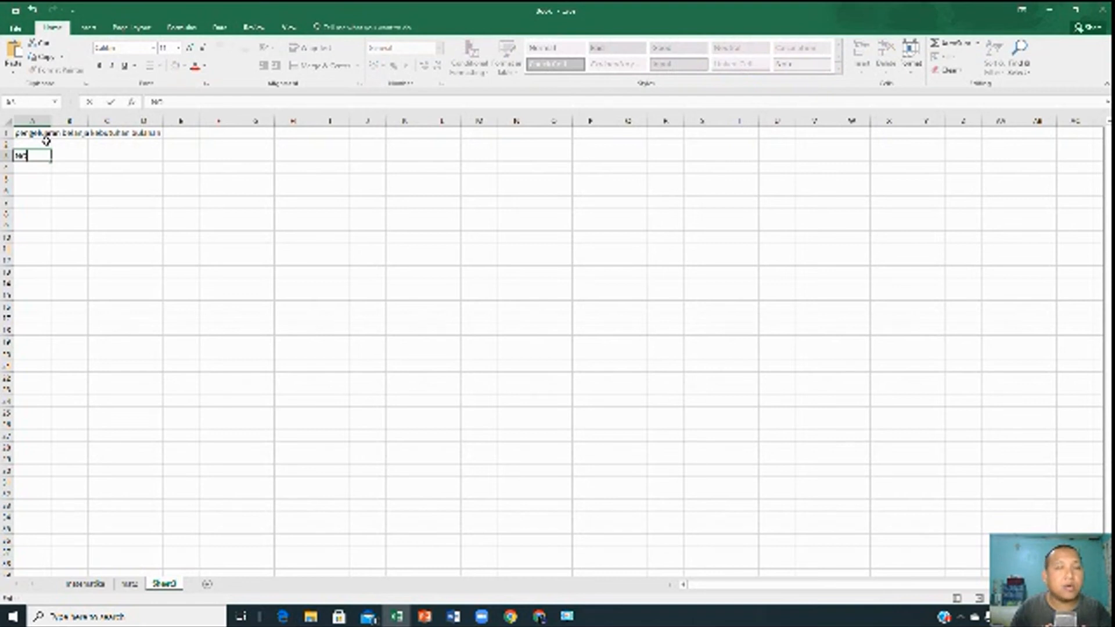
{"action": "left_click", "coordinate": [45, 137]}
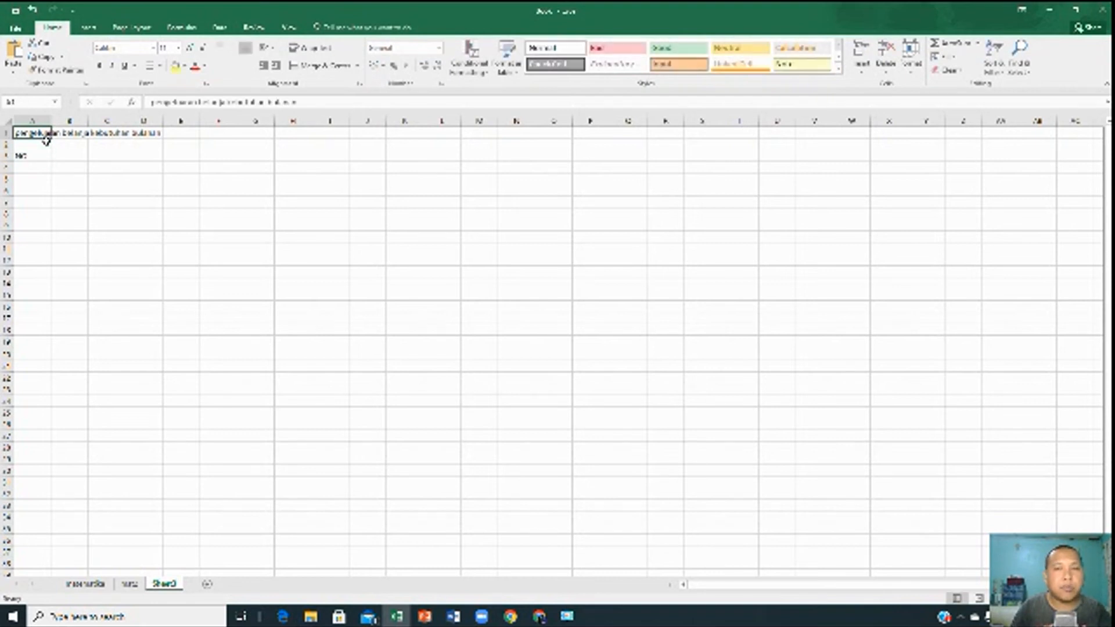
{"action": "key", "text": "Down"}
{"action": "key", "text": "Down"}
{"action": "key", "text": "Right"}
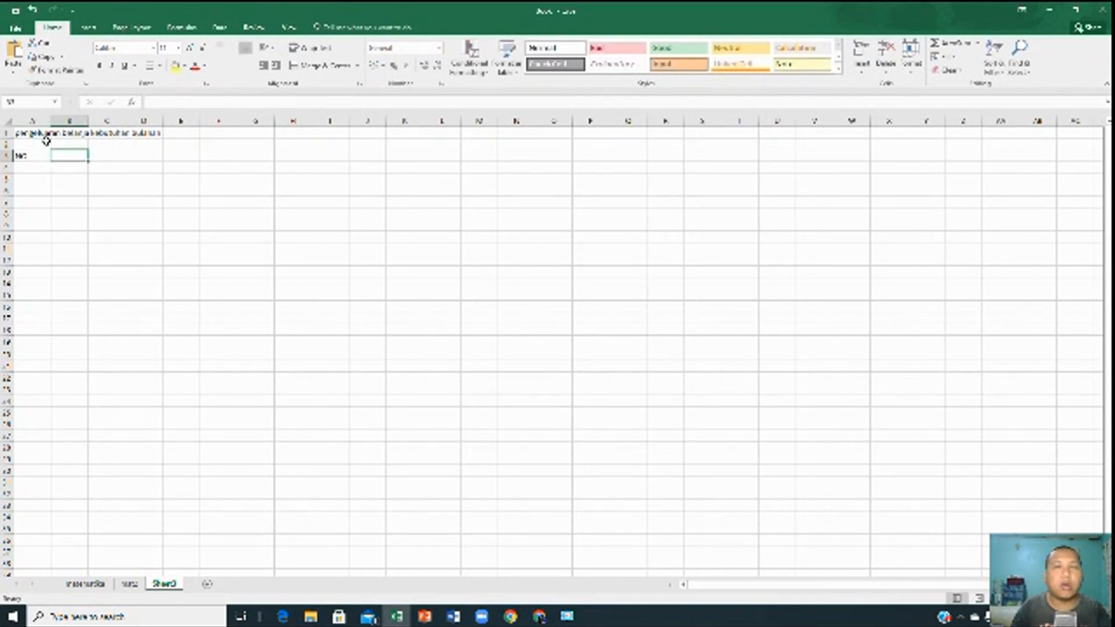
{"action": "type", "text": "="}
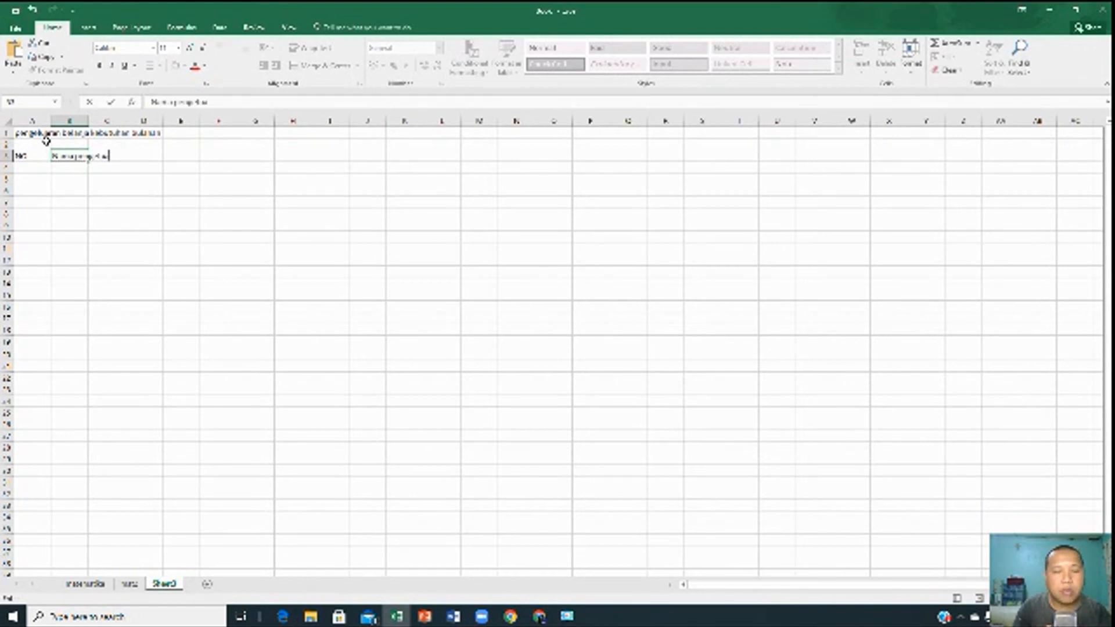
{"action": "key", "text": "Tab"}
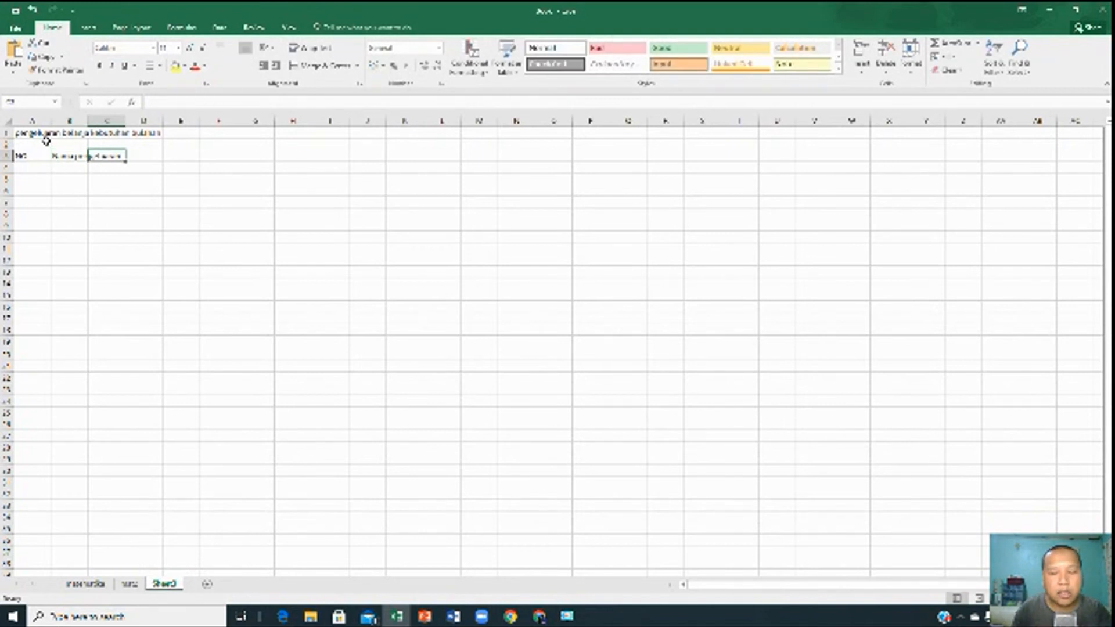
Enter the column headings "jumlah", "harga" and "total harga" in cells C3, D3 and E3
{"action": "type", "text": "jumlah"}
{"action": "key", "text": "Tab"}
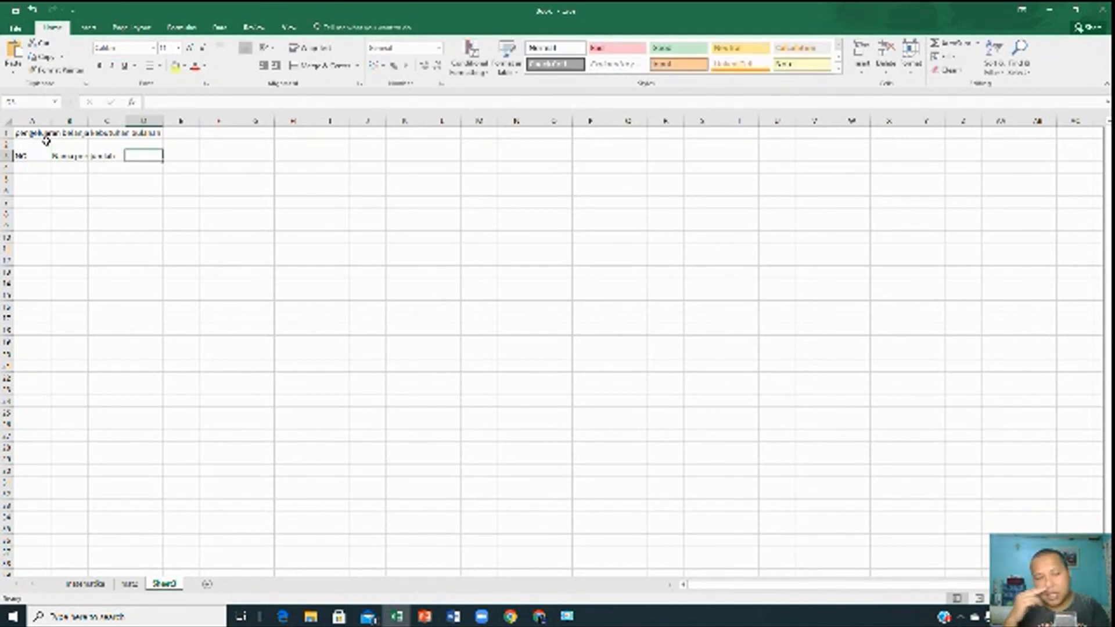
{"action": "type", "text": "k"}
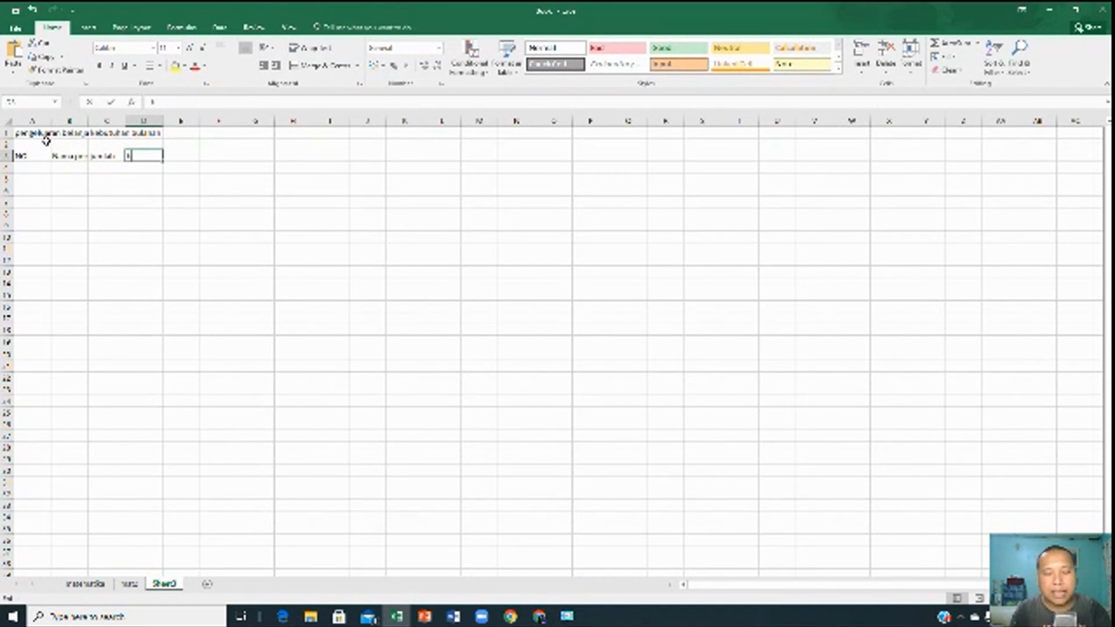
{"action": "type", "text": "et"}
{"action": "key", "text": "Tab"}
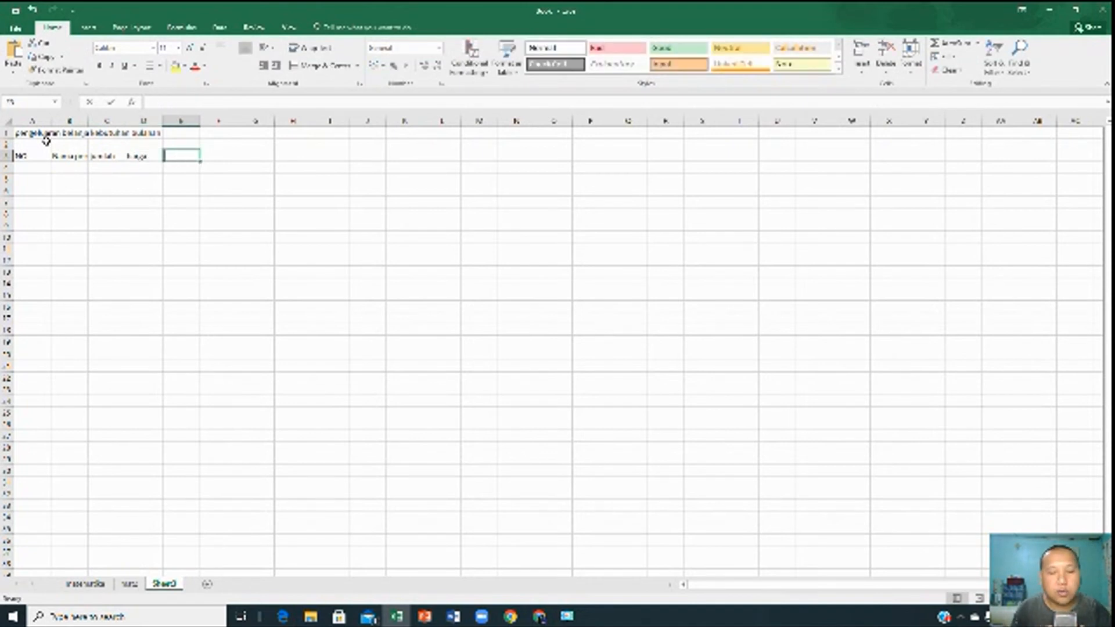
{"action": "type", "text": "total harga"}
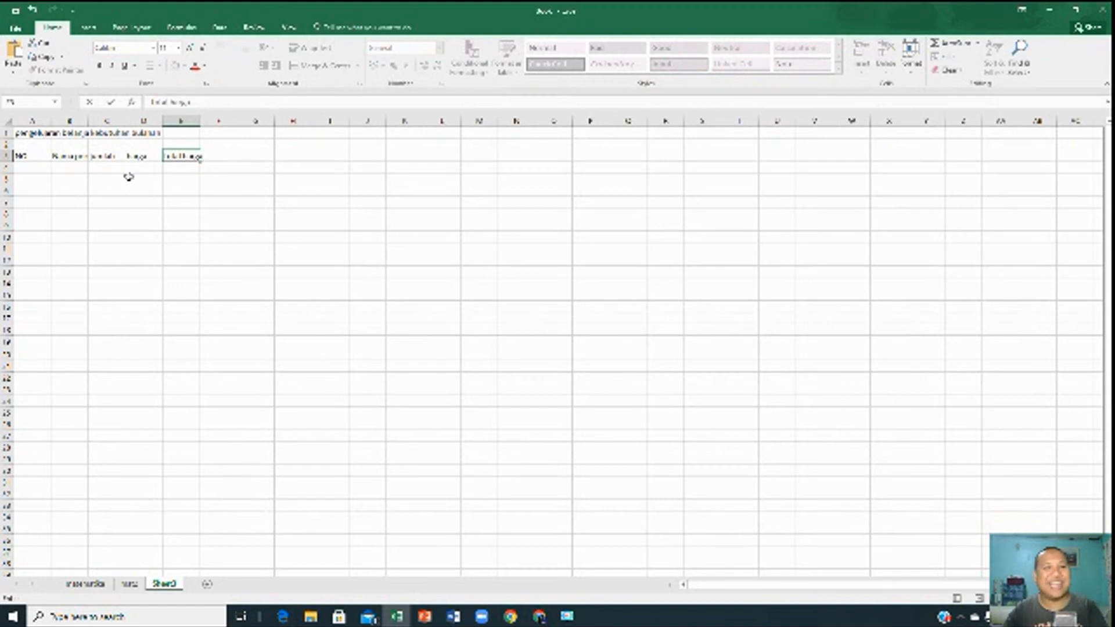
{"action": "left_click", "coordinate": [285, 272]}
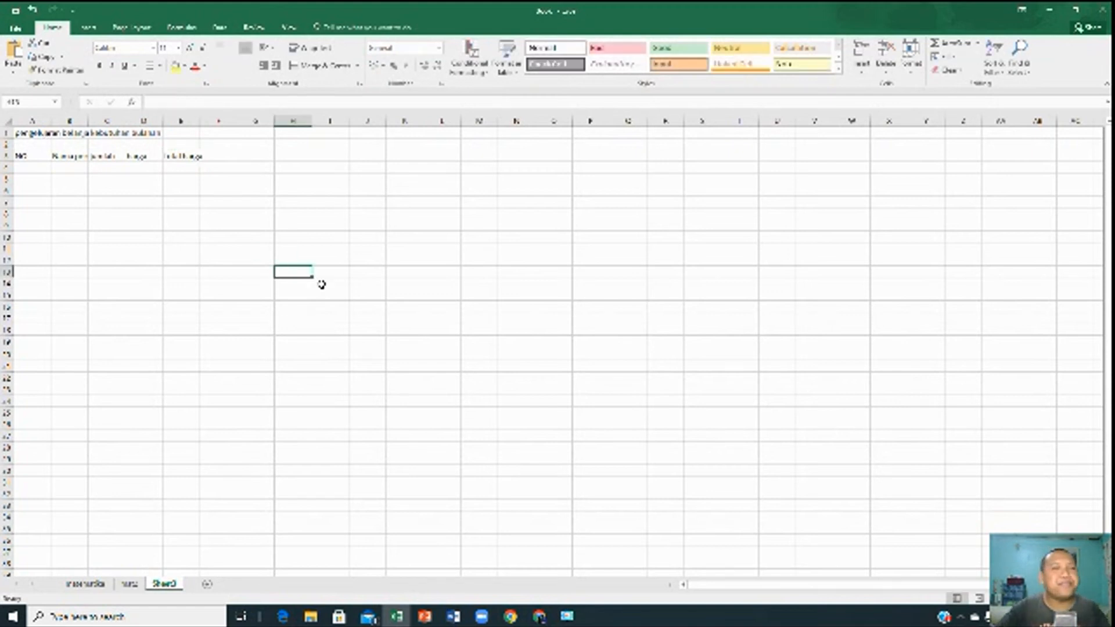
Start the Windows Magnifier and set its view to Lens to enlarge the column headers
{"action": "left_click", "coordinate": [69, 156]}
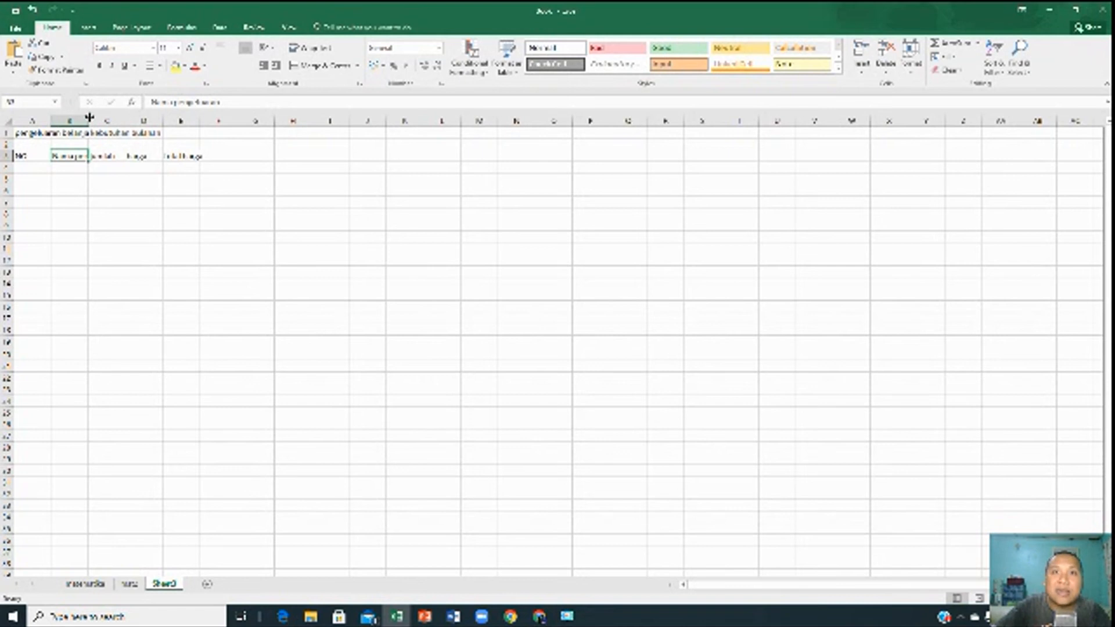
{"action": "left_click", "coordinate": [69, 121]}
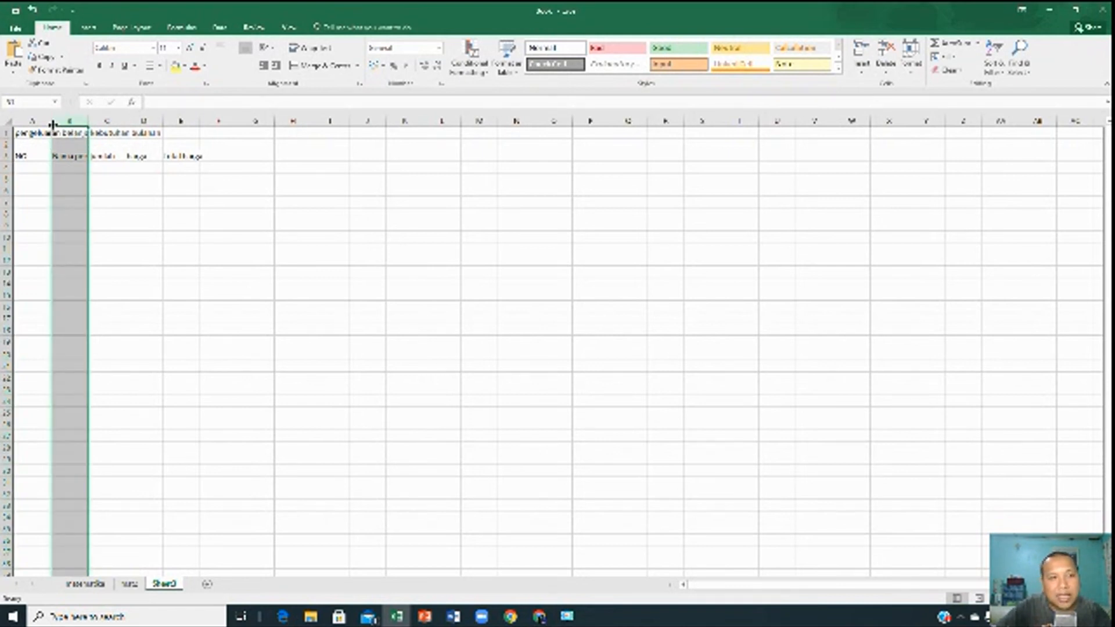
{"action": "left_click", "coordinate": [128, 617]}
{"action": "type", "text": "magnifier"}
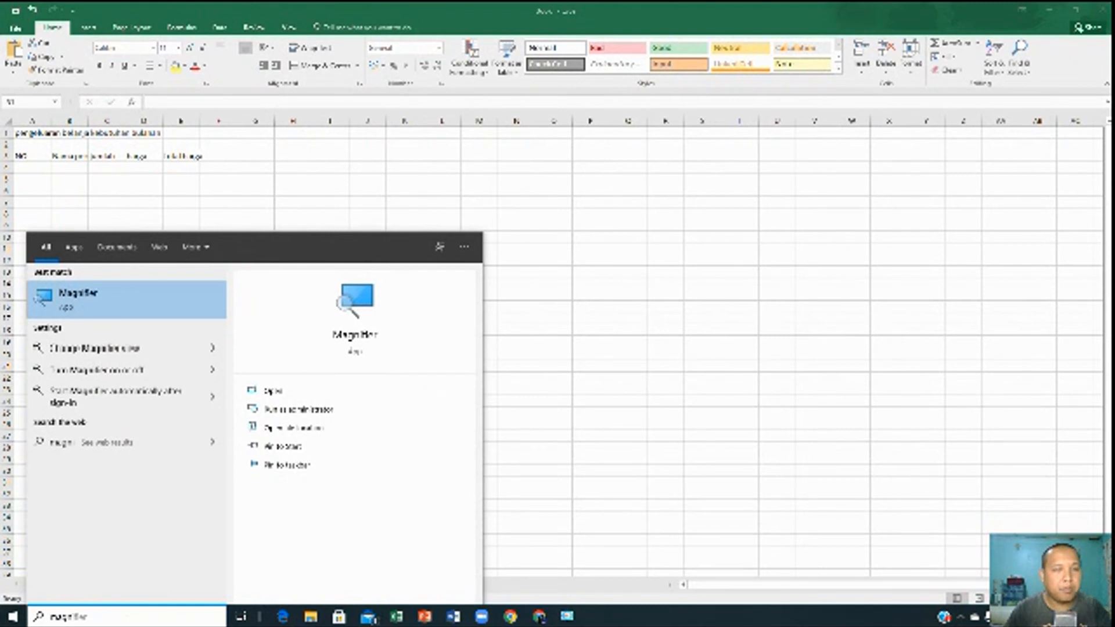
{"action": "left_click", "coordinate": [146, 300]}
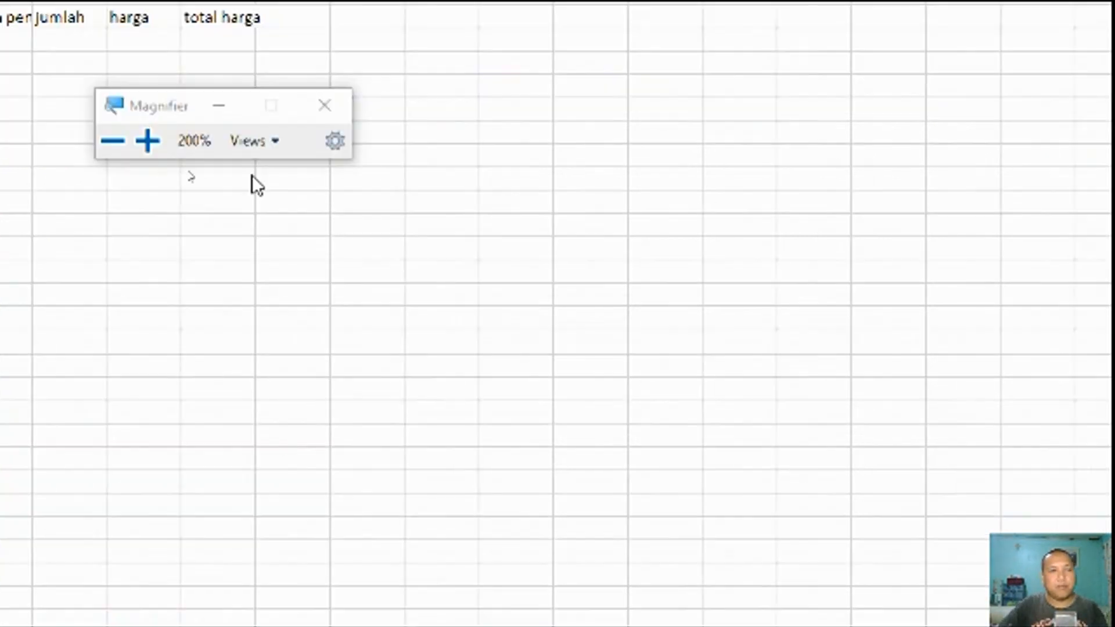
{"action": "left_click", "coordinate": [276, 144]}
{"action": "left_click", "coordinate": [310, 200]}
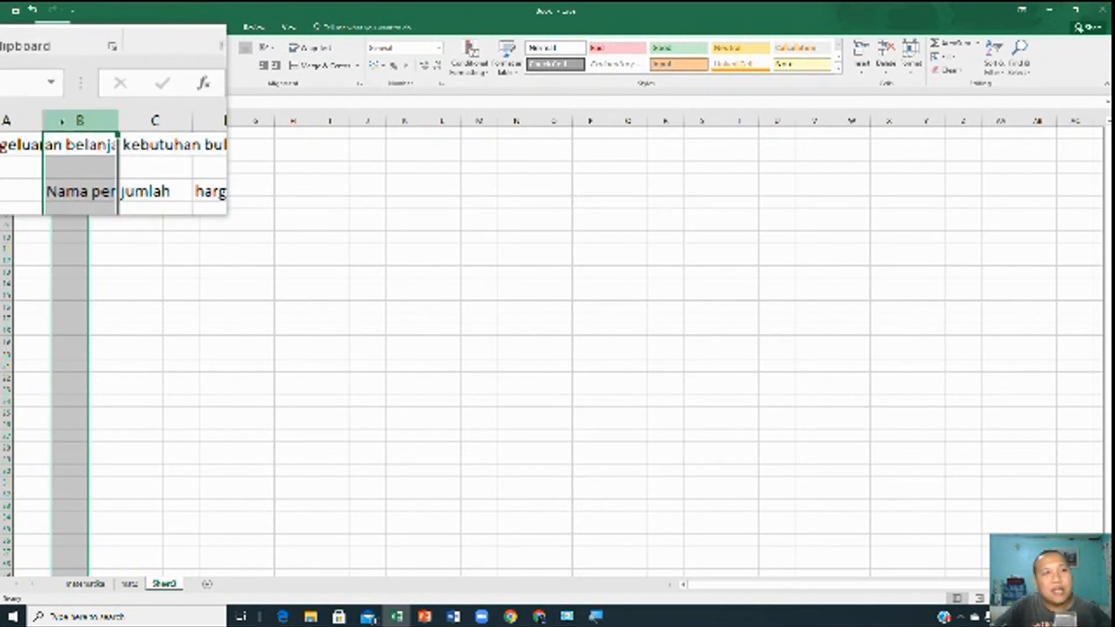
Fit the widths of columns B, E and A to their contents
{"action": "left_click_drag", "start_coordinate": [86, 119], "coordinate": [85, 119]}
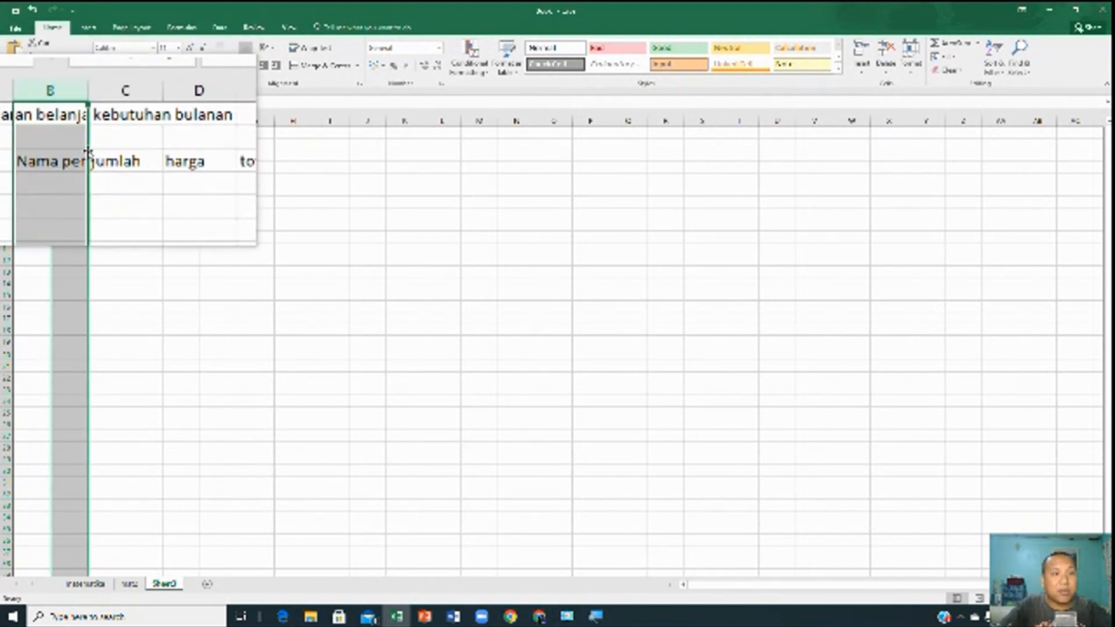
{"action": "left_click_drag", "start_coordinate": [88, 119], "coordinate": [104, 119]}
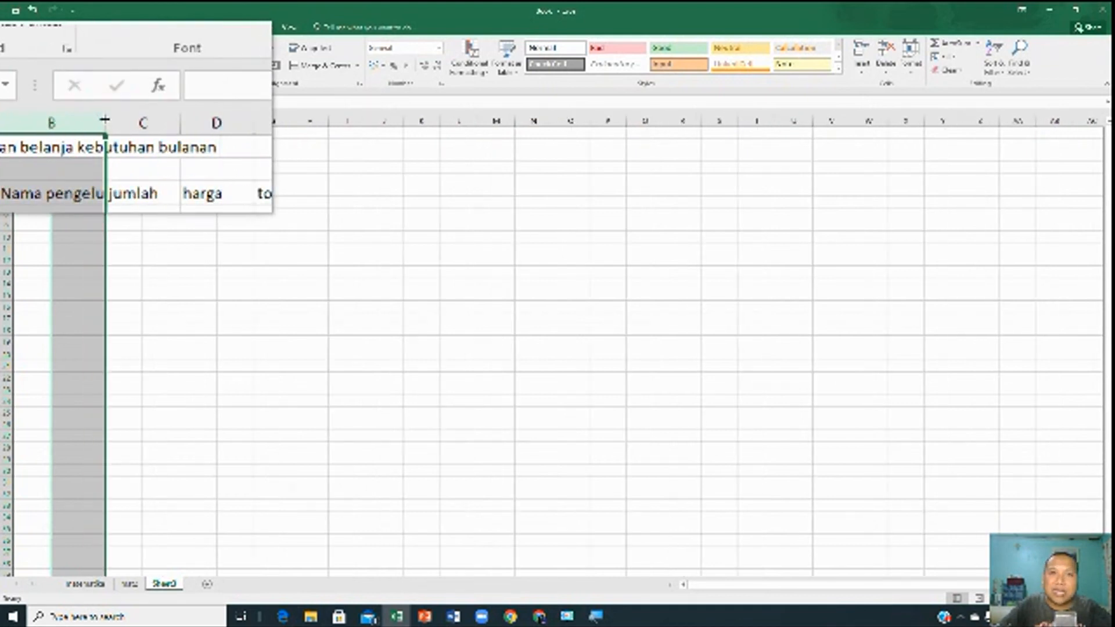
{"action": "double_click", "coordinate": [105, 119]}
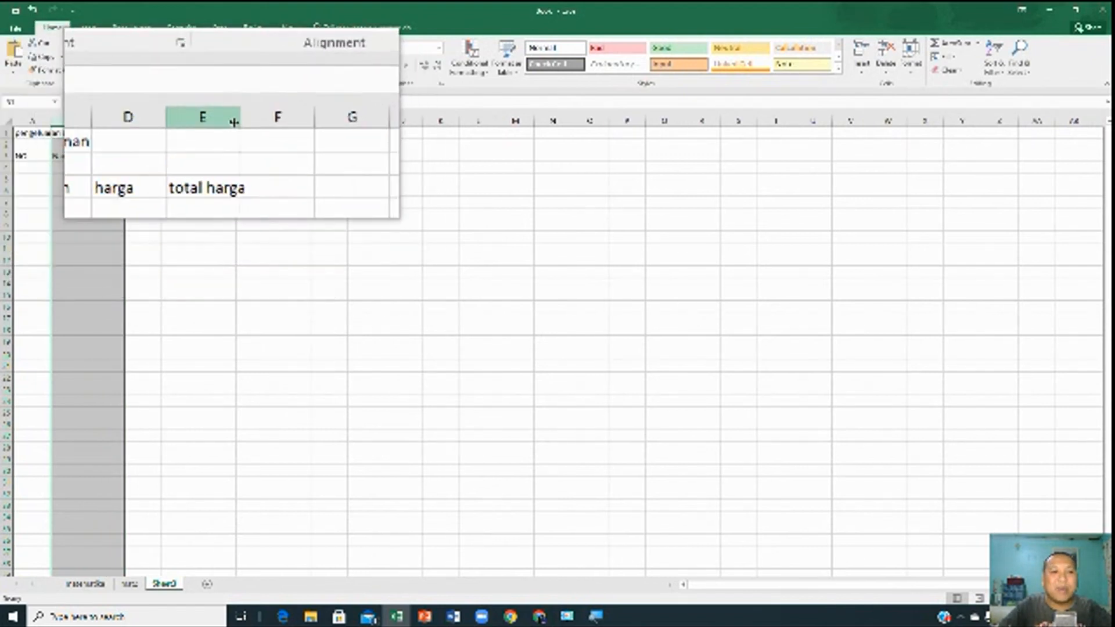
{"action": "double_click", "coordinate": [235, 120]}
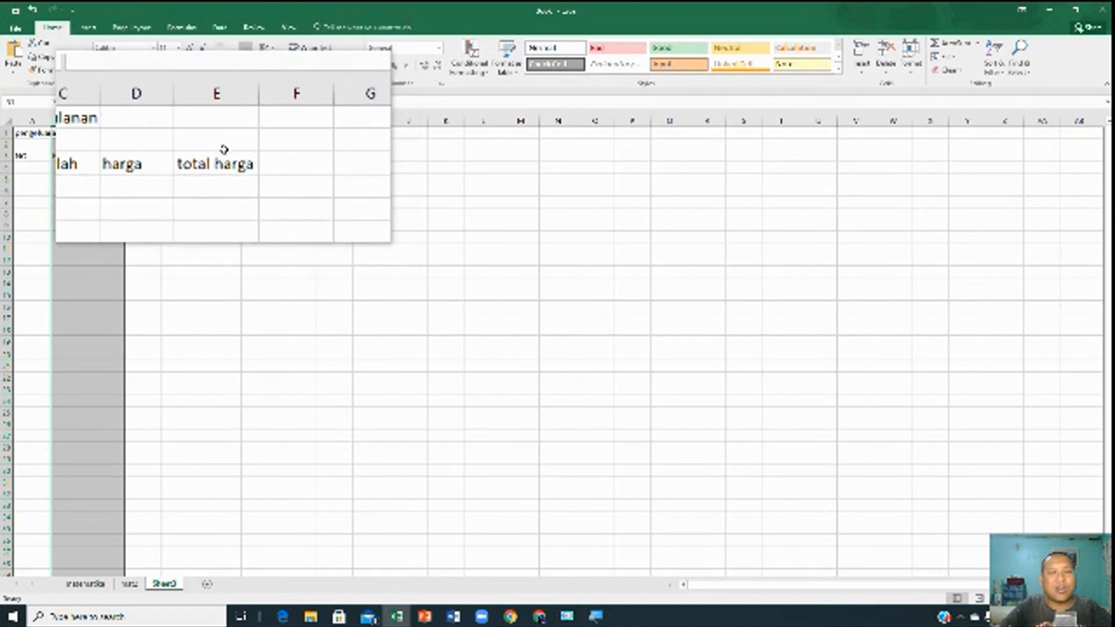
{"action": "double_click", "coordinate": [51, 120]}
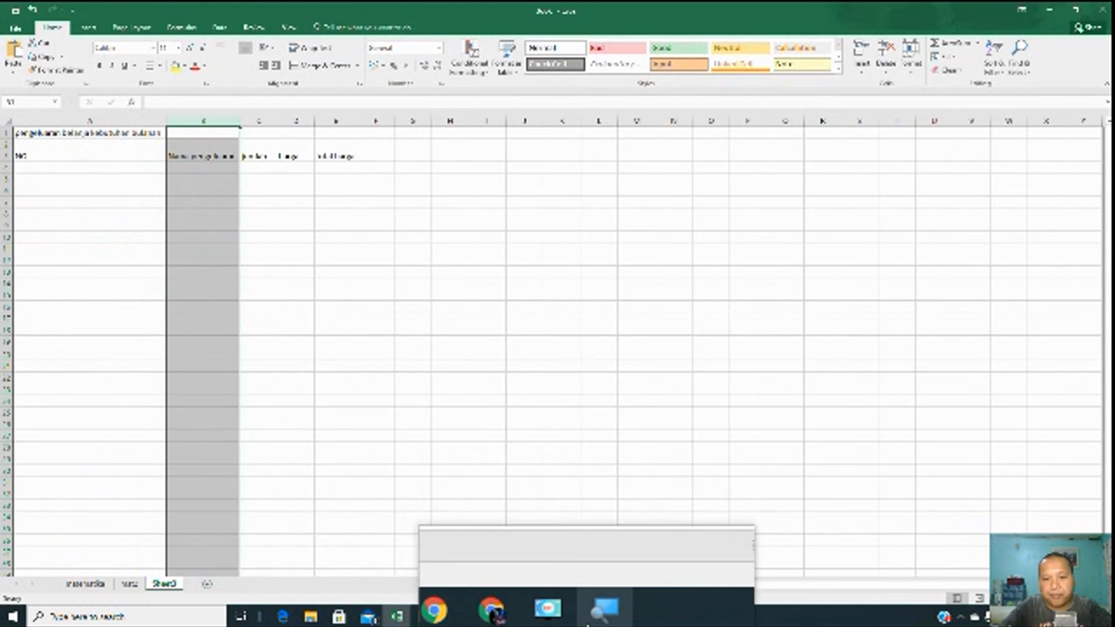
Switch the Magnifier from Lens to the Docked view
{"action": "left_click", "coordinate": [593, 618]}
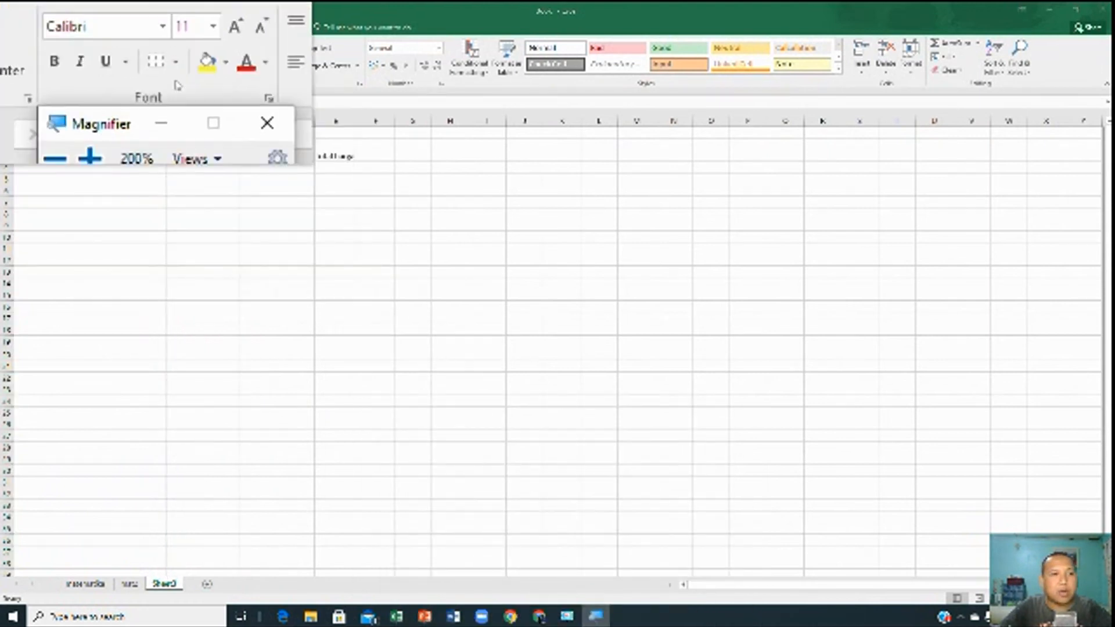
{"action": "left_click", "coordinate": [170, 114]}
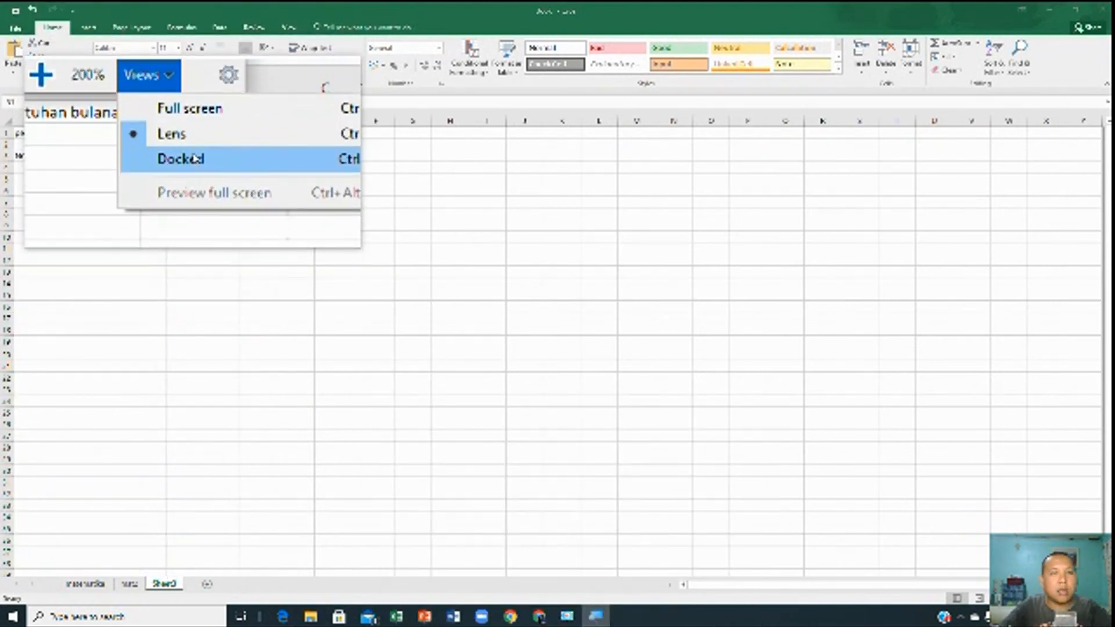
{"action": "left_click", "coordinate": [194, 159]}
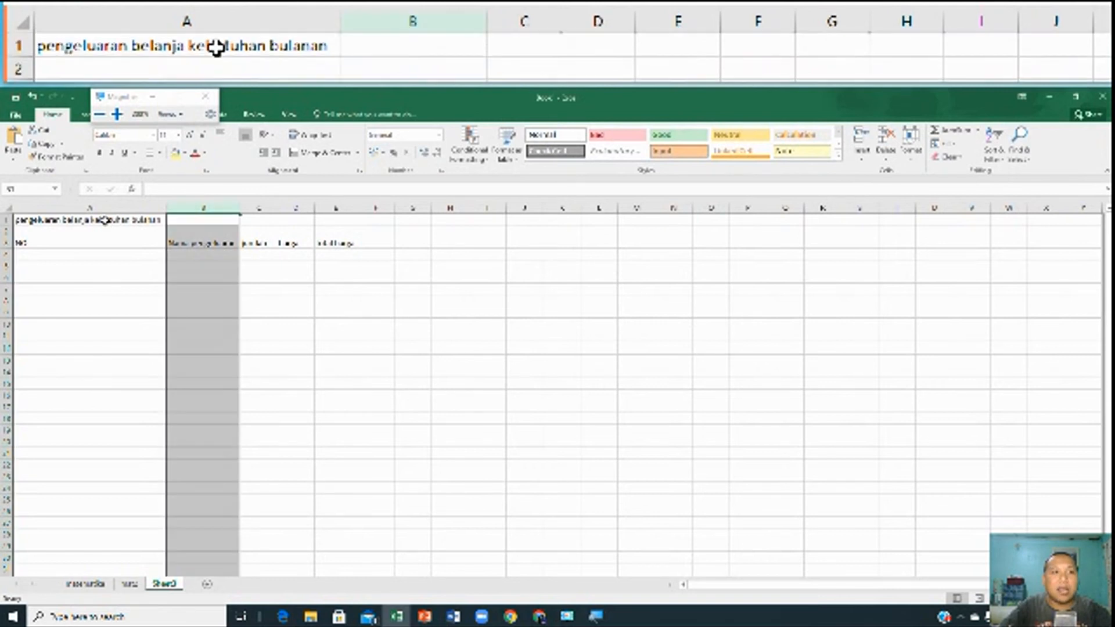
Narrow column A to about the width of its "NO" heading, letting the title in A1 spill across the adjacent columns
{"action": "left_click", "coordinate": [85, 219]}
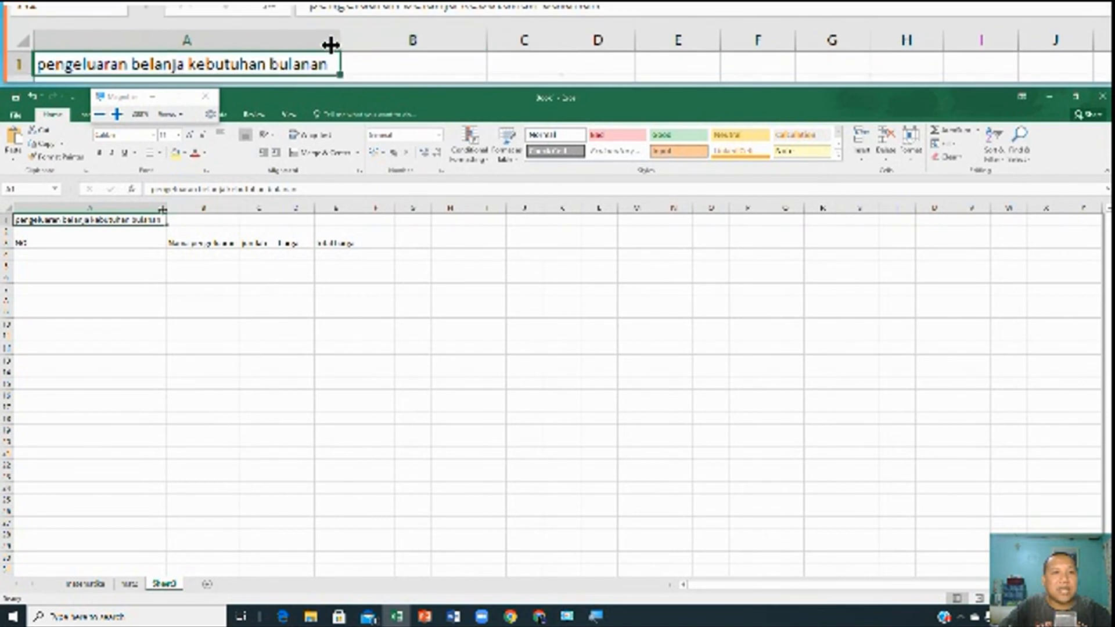
{"action": "left_click_drag", "start_coordinate": [166, 207], "coordinate": [35, 208]}
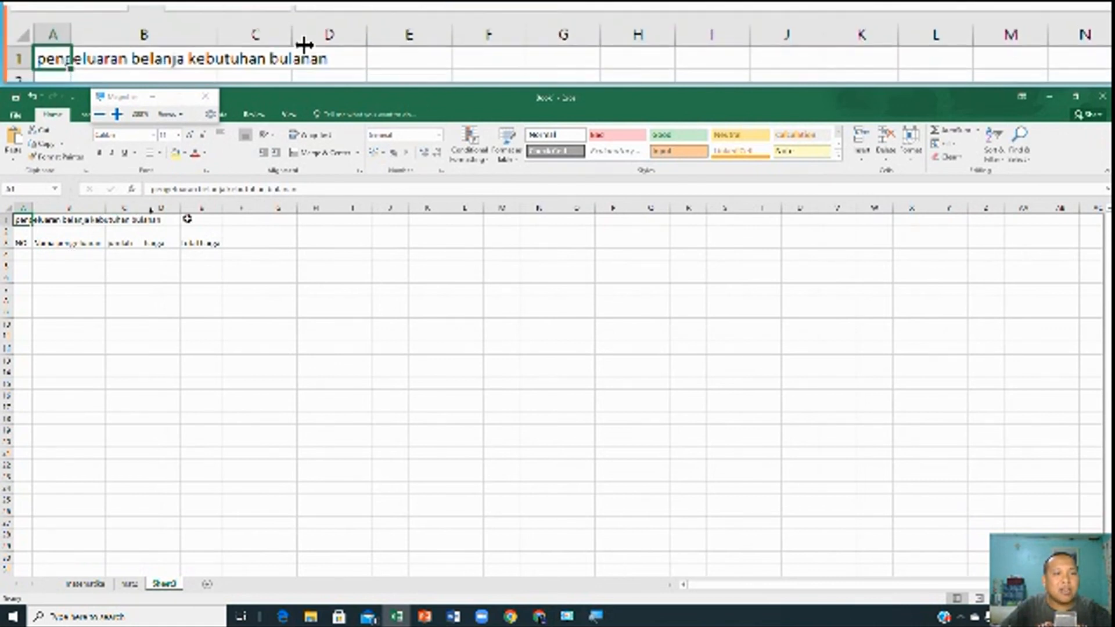
Examine how the title in row 1 lines up with the row 3 headings from NO to total harga
{"action": "left_click_drag", "start_coordinate": [206, 219], "coordinate": [80, 220]}
{"action": "left_click", "coordinate": [316, 289]}
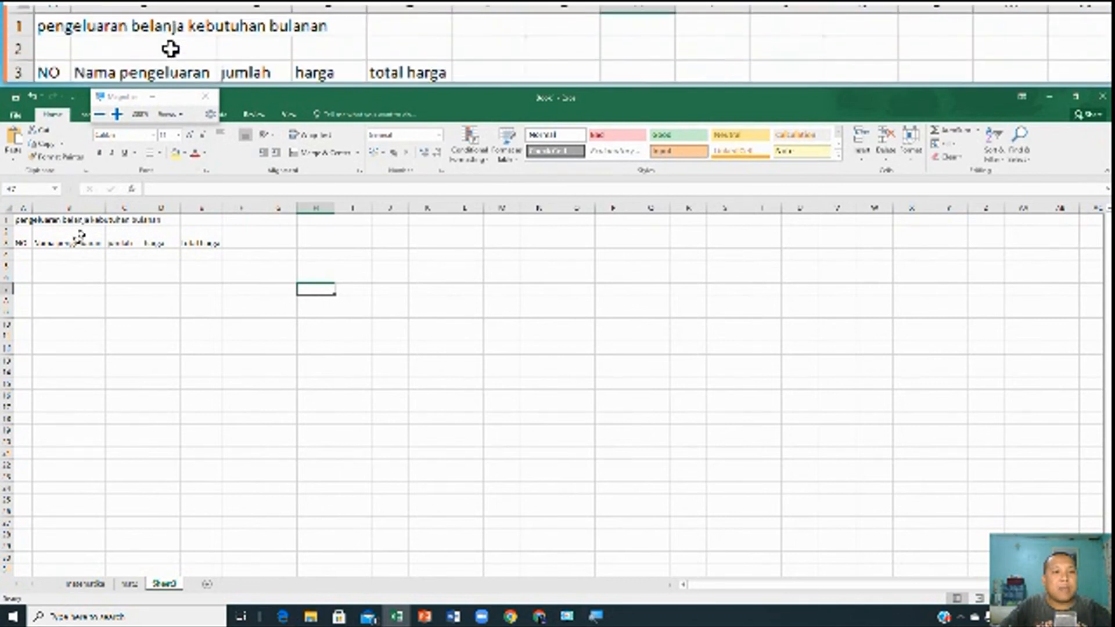
{"action": "left_click", "coordinate": [19, 244]}
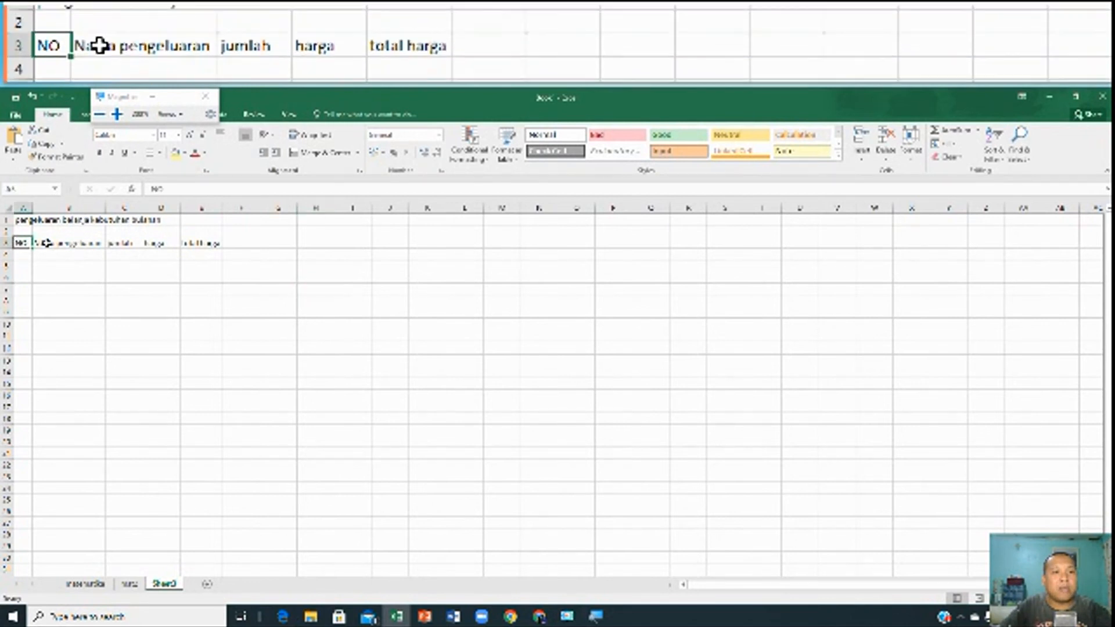
{"action": "left_click", "coordinate": [79, 243]}
{"action": "left_click", "coordinate": [128, 243]}
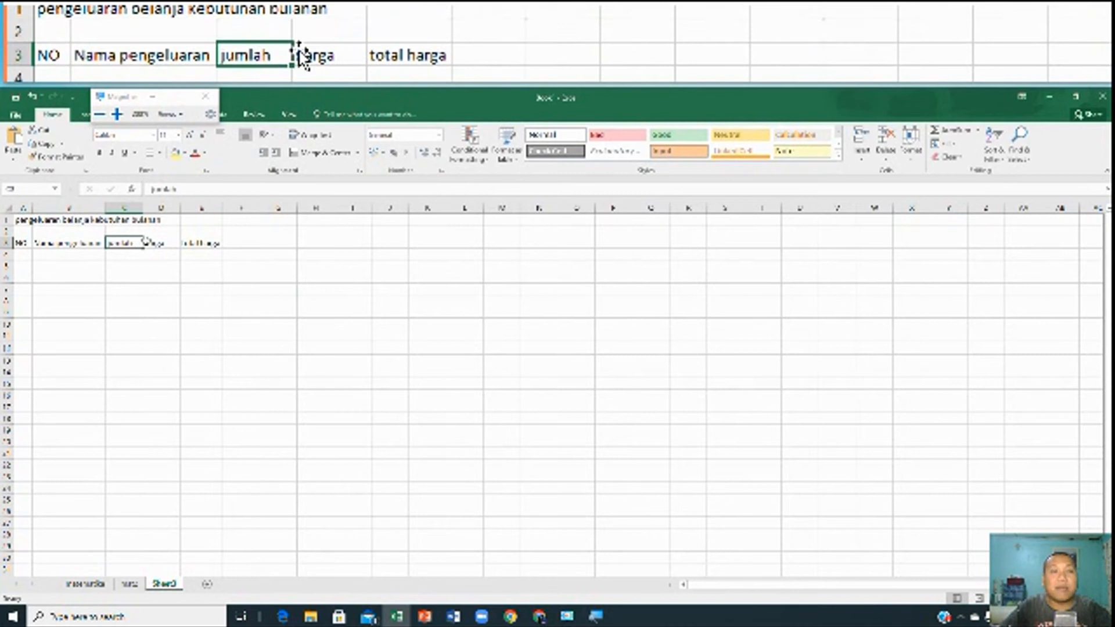
{"action": "left_click", "coordinate": [150, 242]}
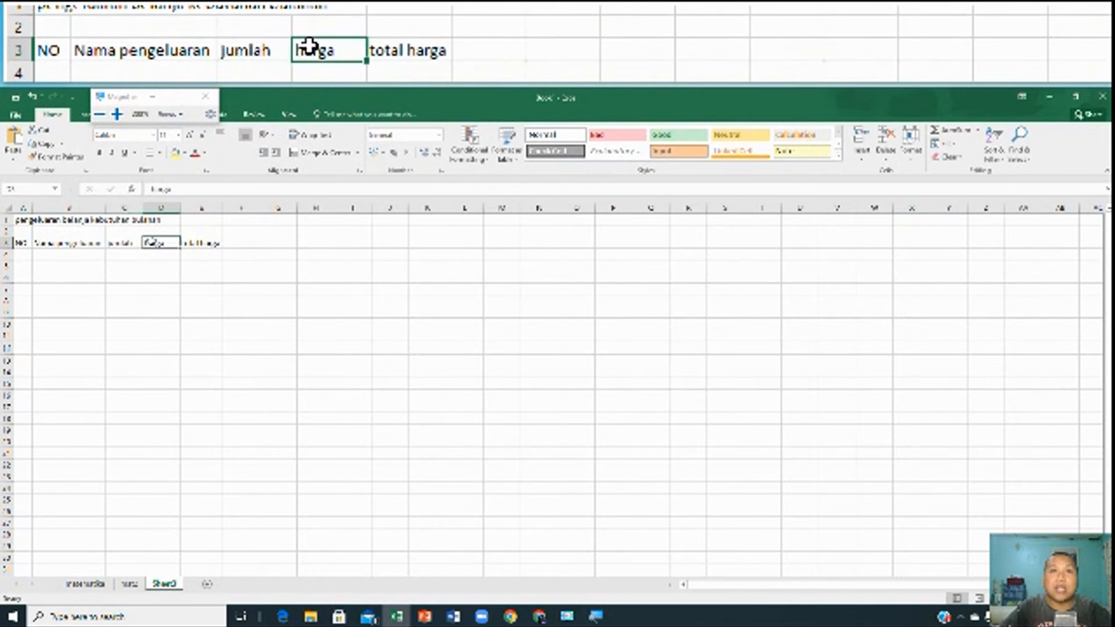
{"action": "left_click", "coordinate": [193, 243]}
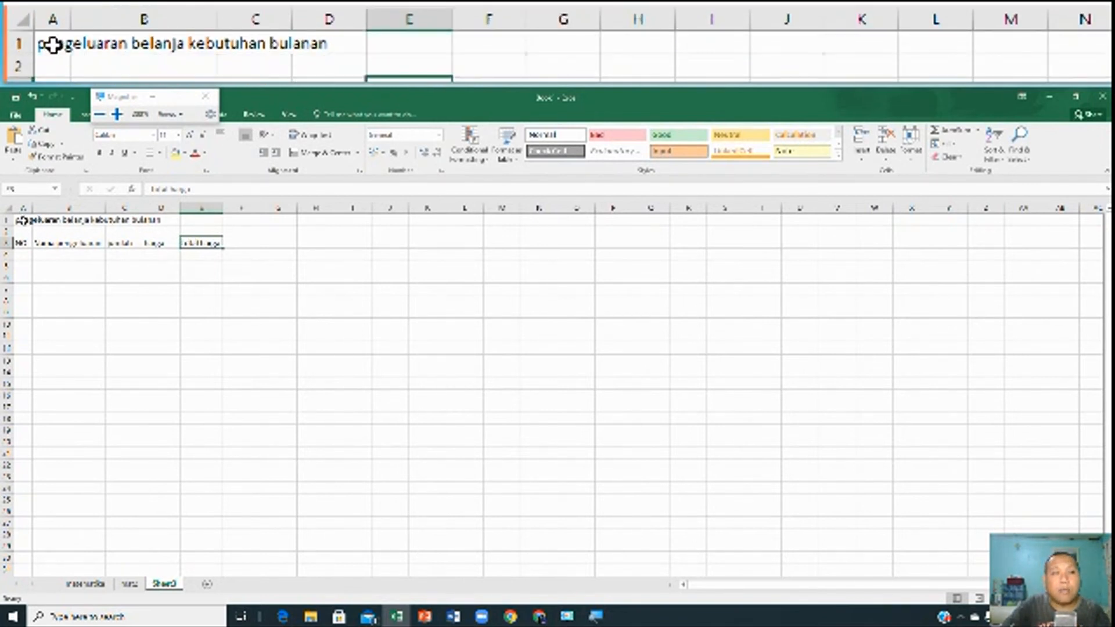
Merge and center the title "pengeluaran belanja kebutuhan bulanan" across A1:E1
{"action": "left_click", "coordinate": [22, 220]}
{"action": "left_click_drag", "start_coordinate": [25, 220], "coordinate": [201, 219]}
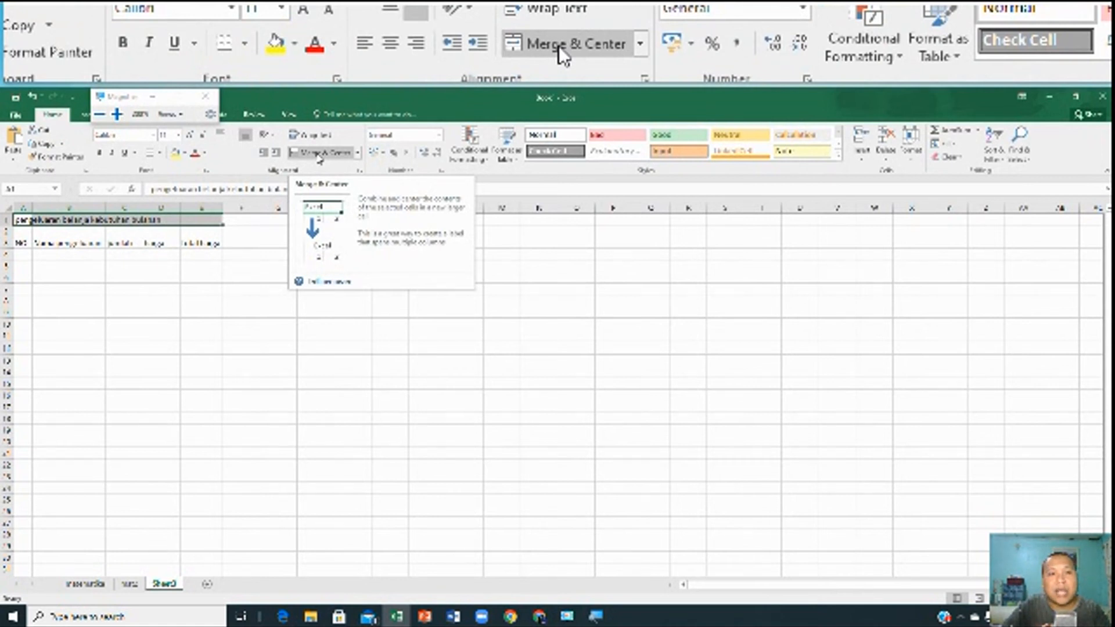
{"action": "left_click", "coordinate": [319, 156]}
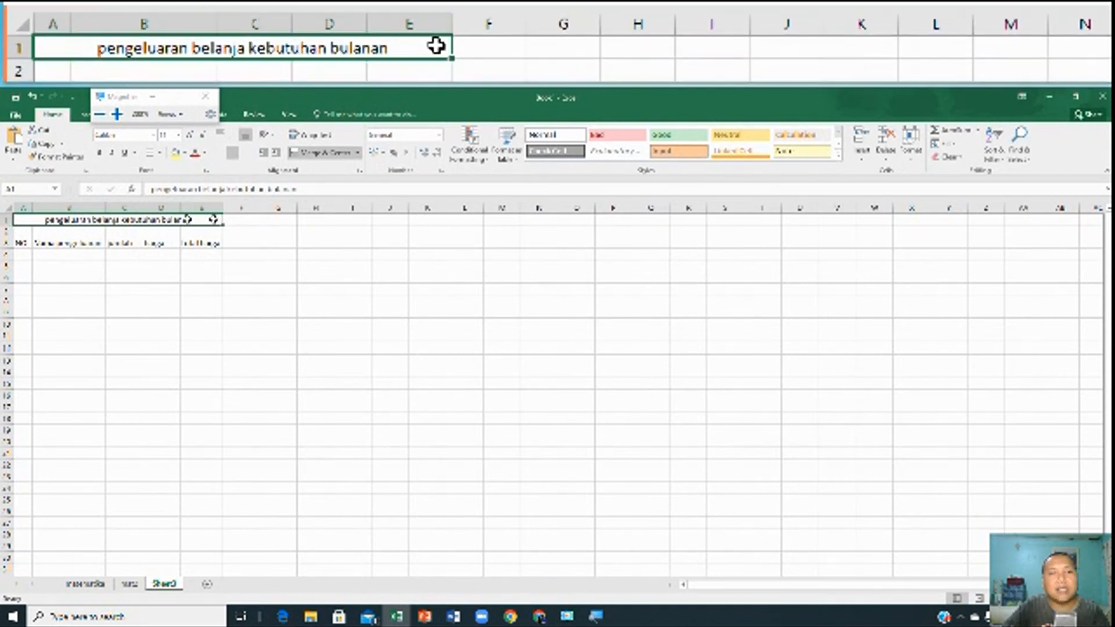
Fit column A to its NO heading, and try wider widths for columns A and B under the merged title
{"action": "double_click", "coordinate": [33, 208]}
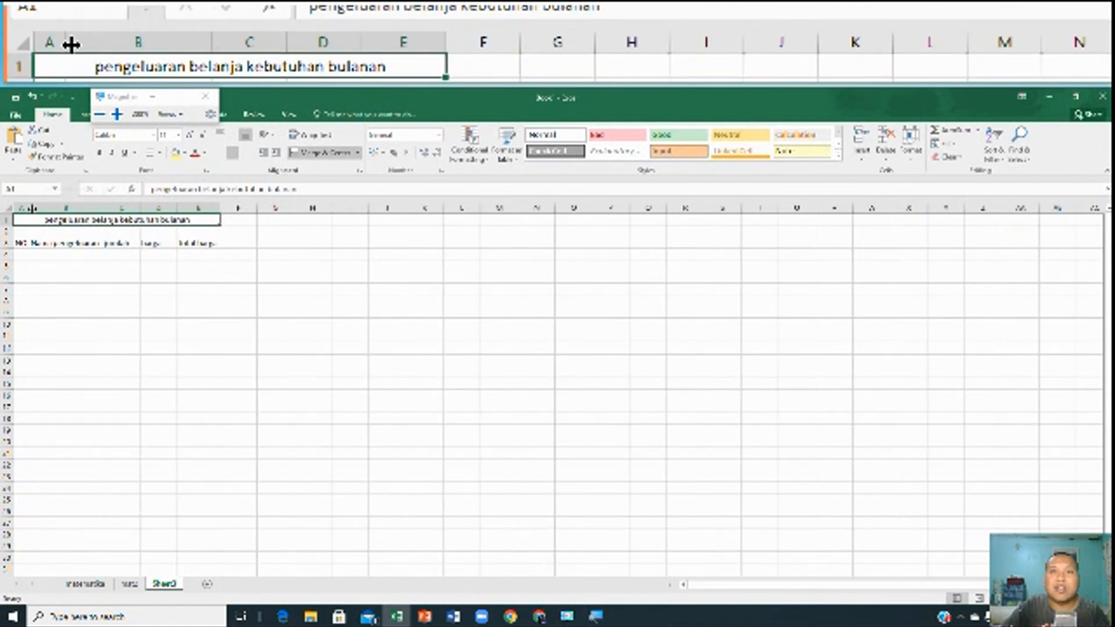
{"action": "left_click_drag", "start_coordinate": [32, 208], "coordinate": [74, 208]}
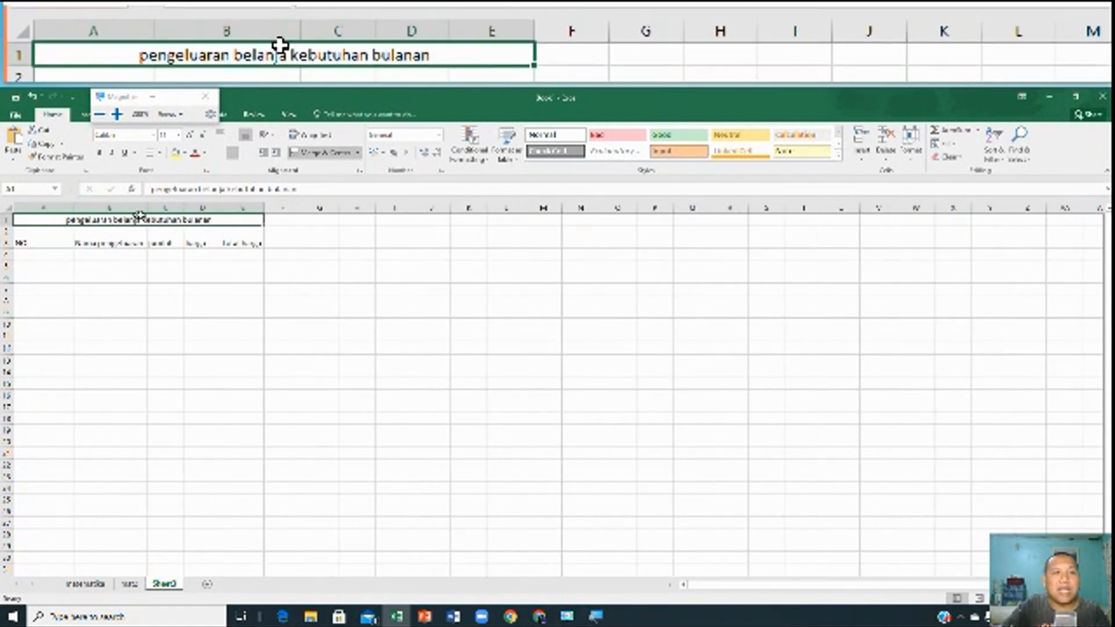
{"action": "left_click_drag", "start_coordinate": [149, 210], "coordinate": [175, 209]}
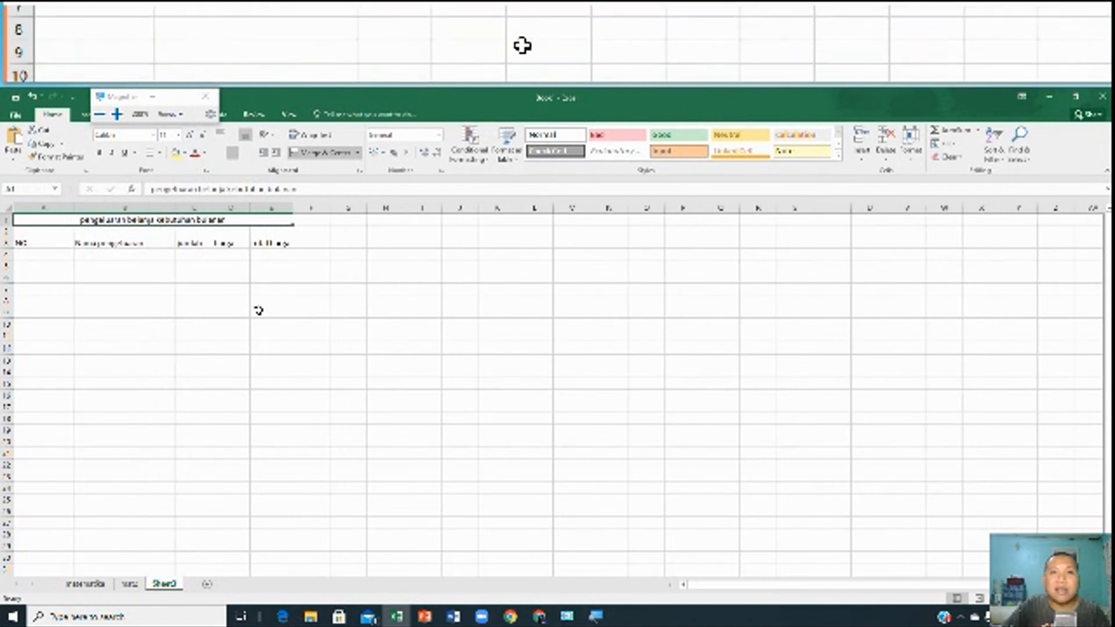
{"action": "left_click", "coordinate": [258, 311]}
Undo the width changes of columns A and B and the title's merge across A1:E1
{"action": "key", "text": "ctrl+z"}
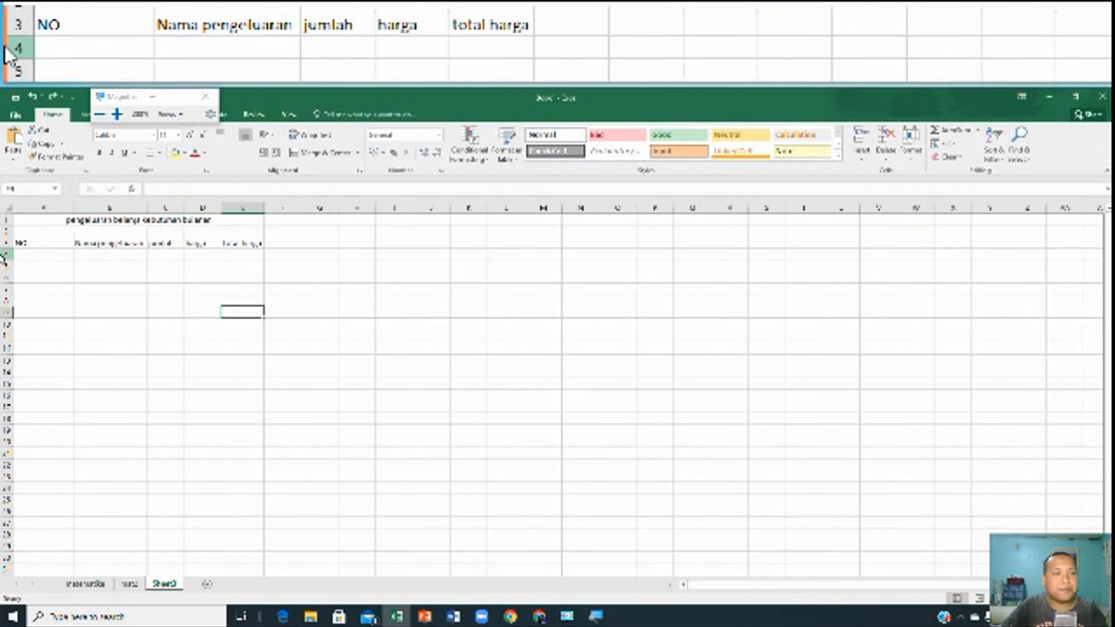
{"action": "type", "text": "zz"}
{"action": "left_click", "coordinate": [116, 285]}
{"action": "key", "text": "ctrl+z"}
{"action": "key", "text": "ctrl+z"}
{"action": "key", "text": "ctrl+z"}
{"action": "key", "text": "ctrl+z"}
Fit column A to the title text in A1 and compare it with the NO heading in A3
{"action": "left_click", "coordinate": [71, 244]}
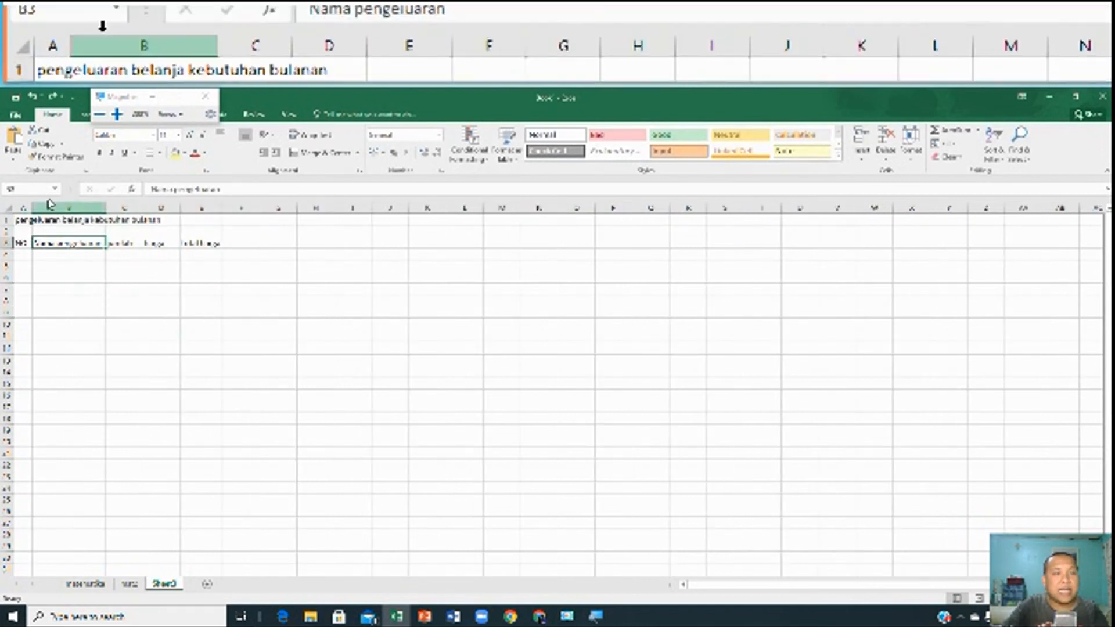
{"action": "double_click", "coordinate": [32, 204]}
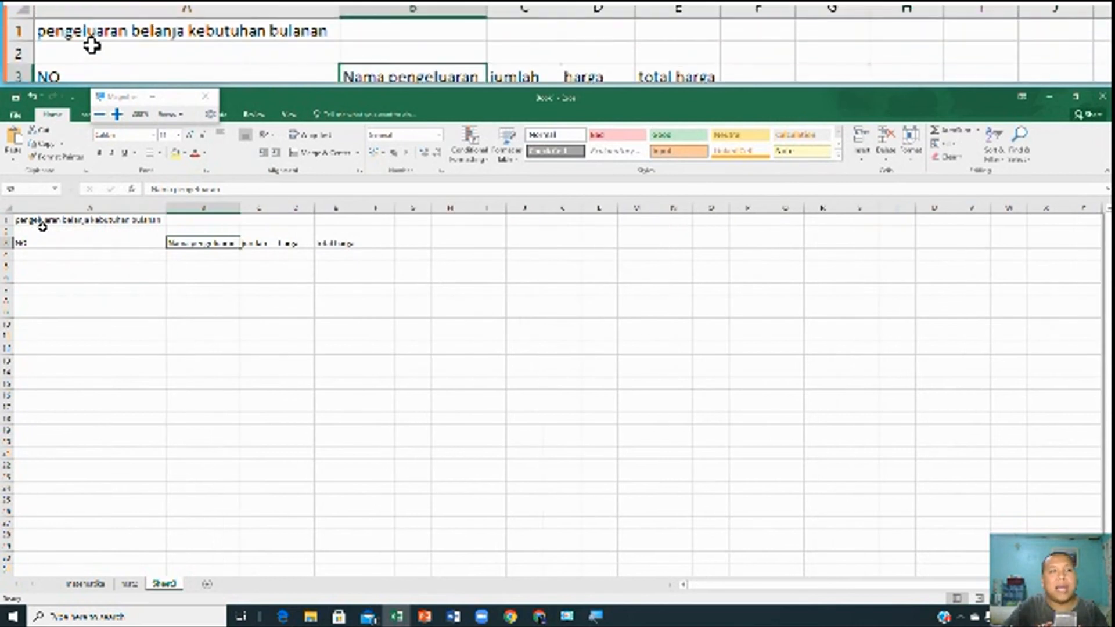
{"action": "left_click", "coordinate": [43, 219]}
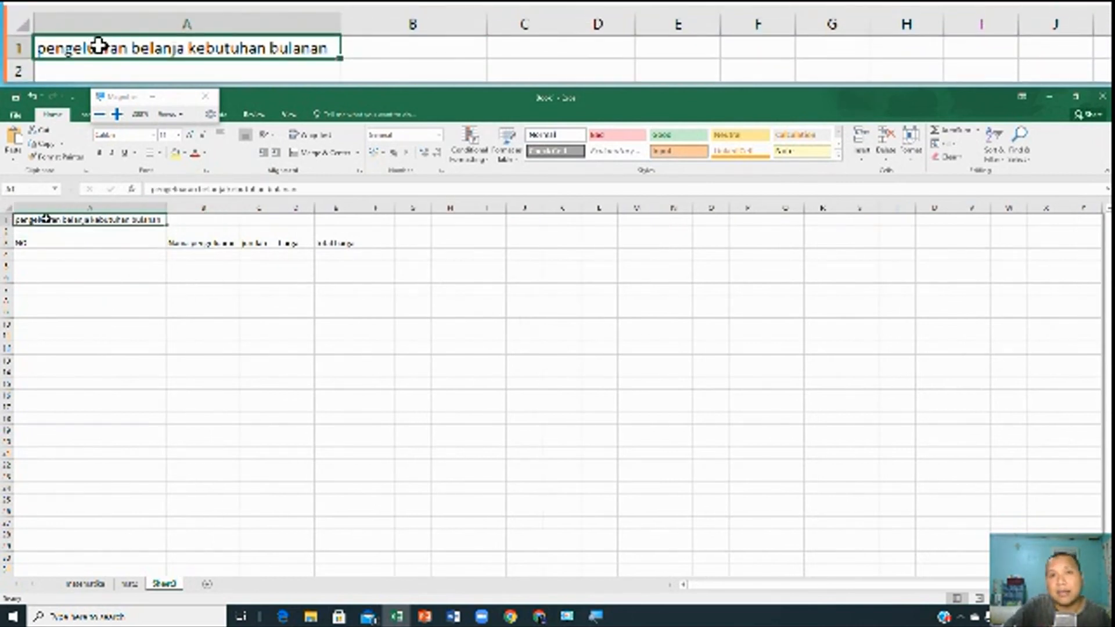
{"action": "left_click", "coordinate": [97, 242]}
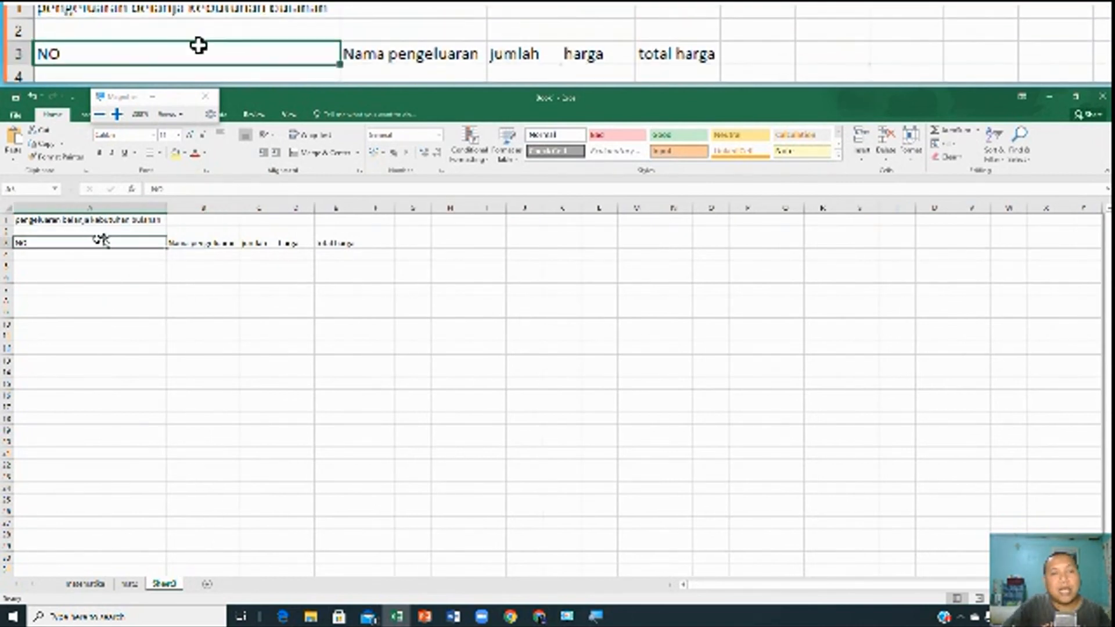
Insert leading spaces before the title in A1 to shift it over the middle of the headings
{"action": "left_click", "coordinate": [25, 208]}
{"action": "left_click", "coordinate": [20, 221]}
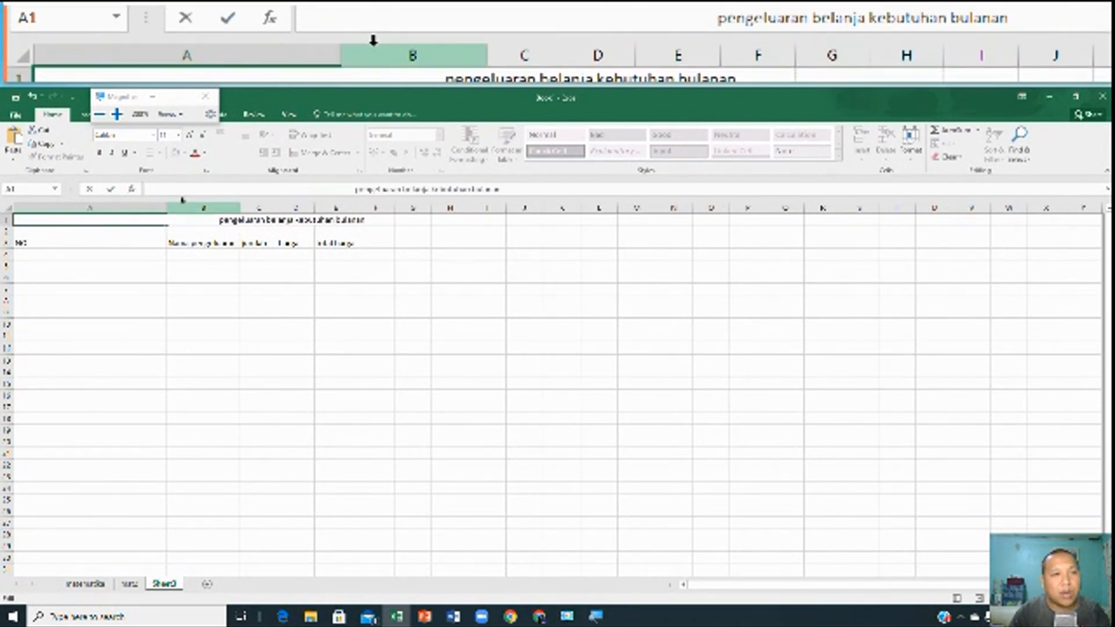
{"action": "left_click", "coordinate": [168, 208]}
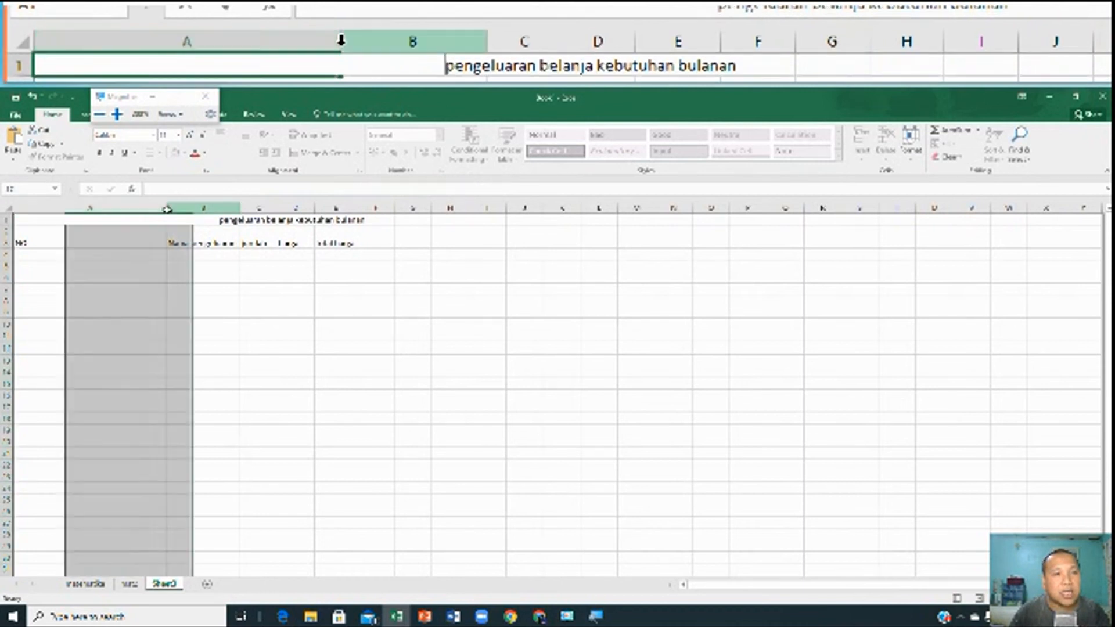
Narrow column A and refit it to the title padded with leading spaces
{"action": "left_click_drag", "start_coordinate": [166, 208], "coordinate": [33, 226]}
{"action": "left_click", "coordinate": [153, 208]}
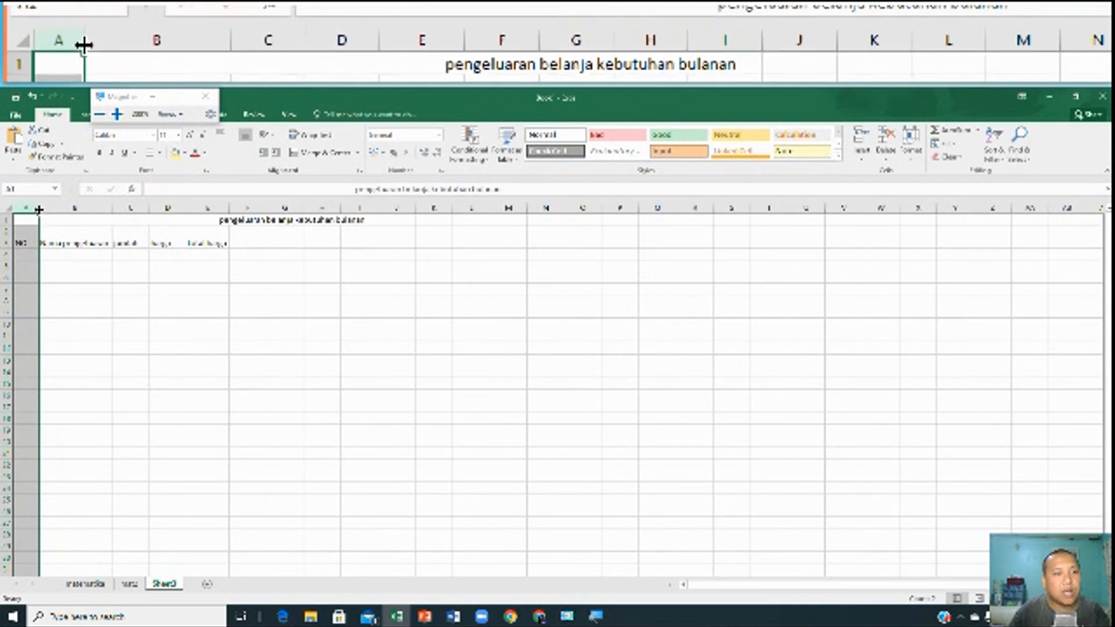
{"action": "double_click", "coordinate": [33, 208]}
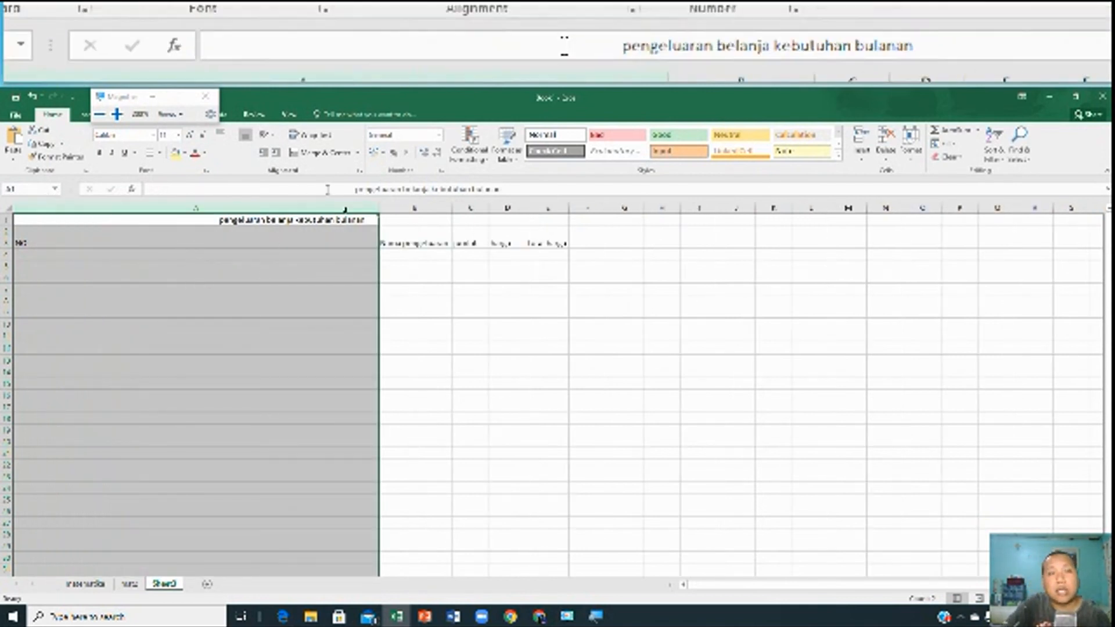
Examine the position of the title in A1 against the row 3 headings from NO to total harga
{"action": "left_click", "coordinate": [354, 217]}
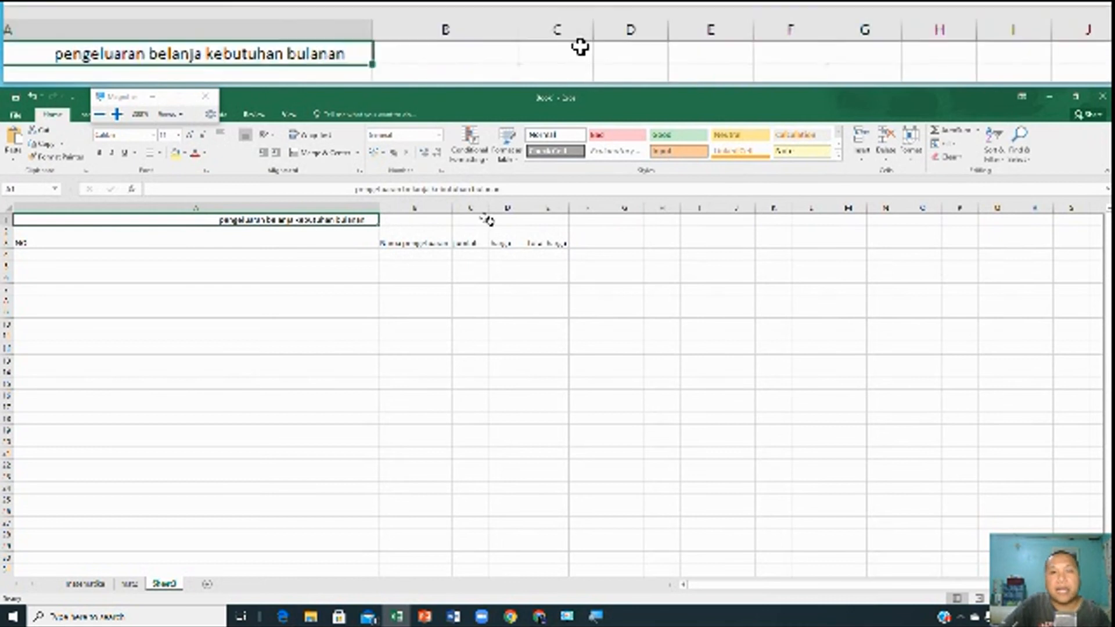
{"action": "left_click", "coordinate": [559, 242]}
{"action": "left_click", "coordinate": [502, 244]}
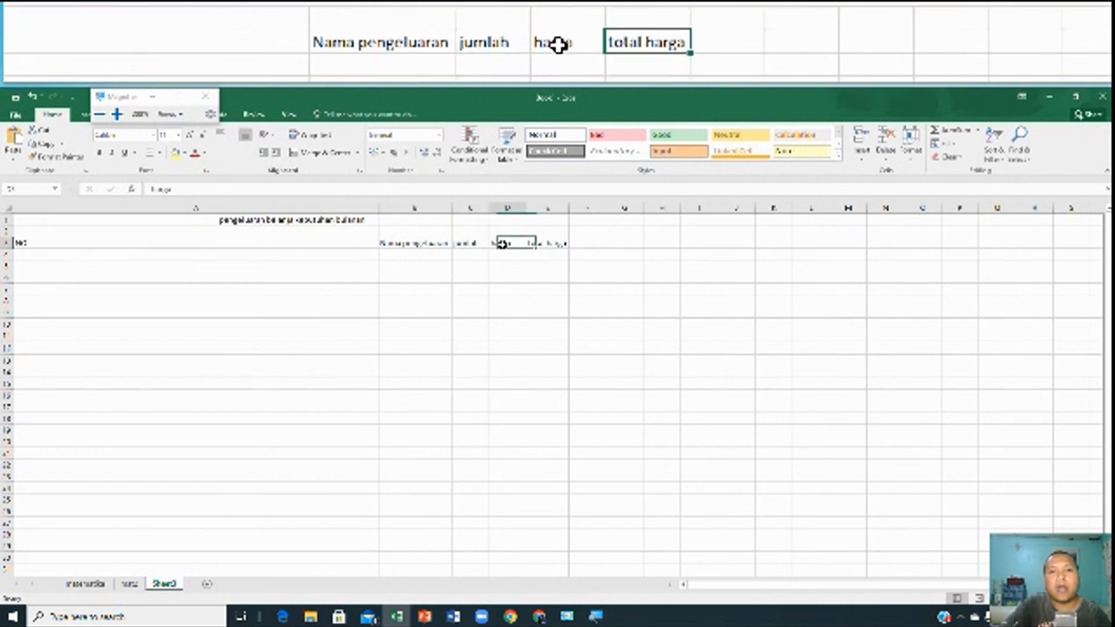
{"action": "left_click", "coordinate": [436, 244]}
{"action": "left_click", "coordinate": [375, 244]}
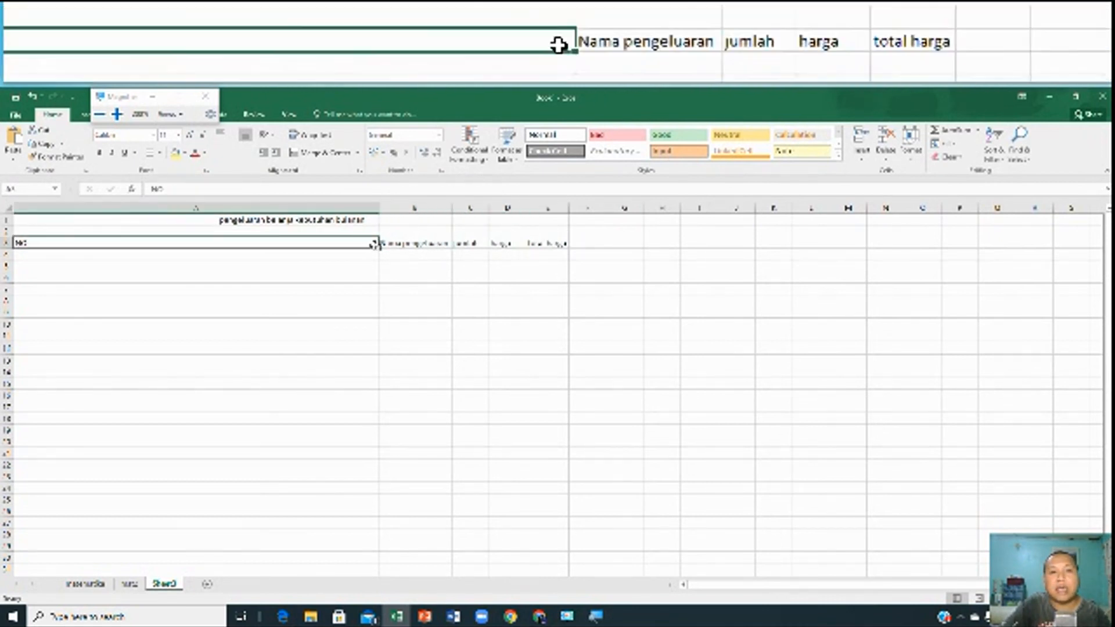
{"action": "left_click", "coordinate": [421, 243]}
{"action": "left_click", "coordinate": [560, 244]}
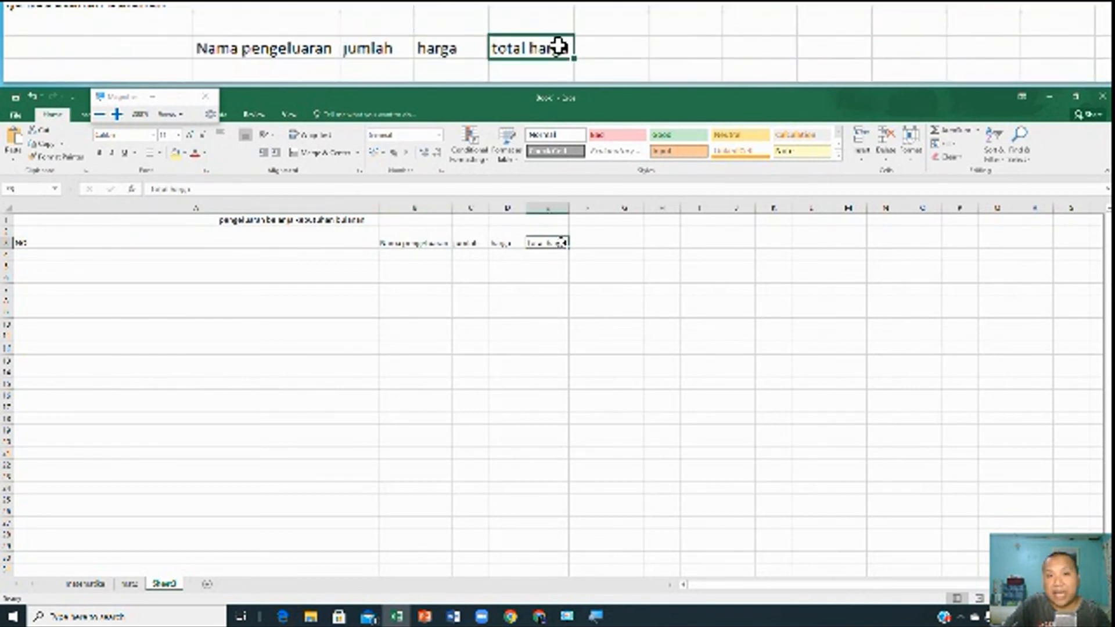
Merge and center the title row across A1:E1, from the NO column to the total harga column
{"action": "left_click", "coordinate": [555, 221]}
{"action": "left_click_drag", "start_coordinate": [555, 222], "coordinate": [306, 220]}
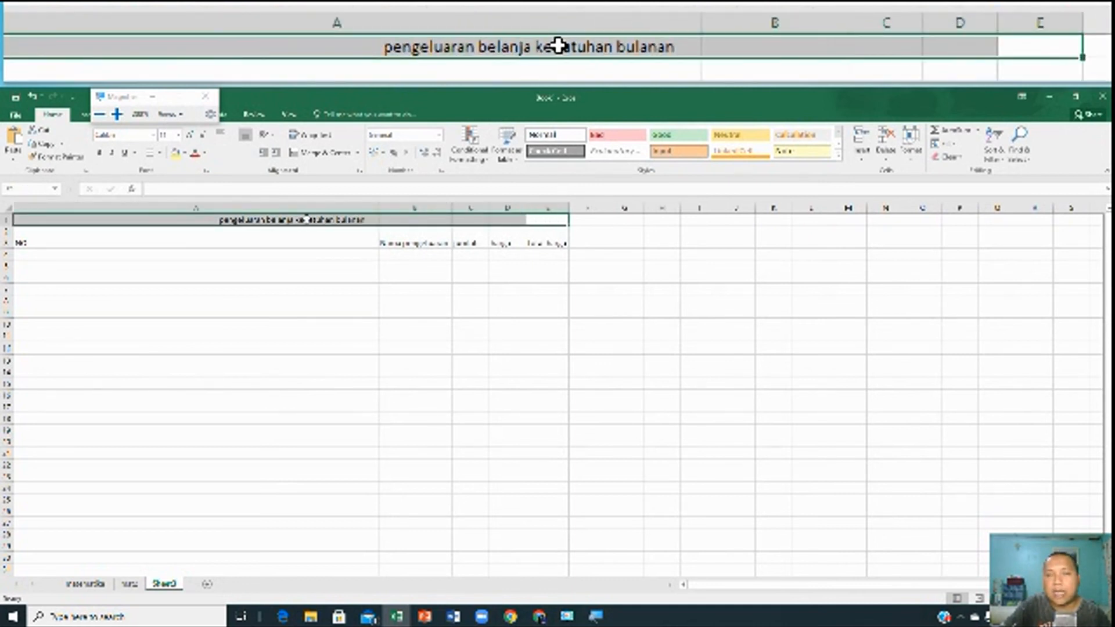
{"action": "left_click", "coordinate": [551, 222]}
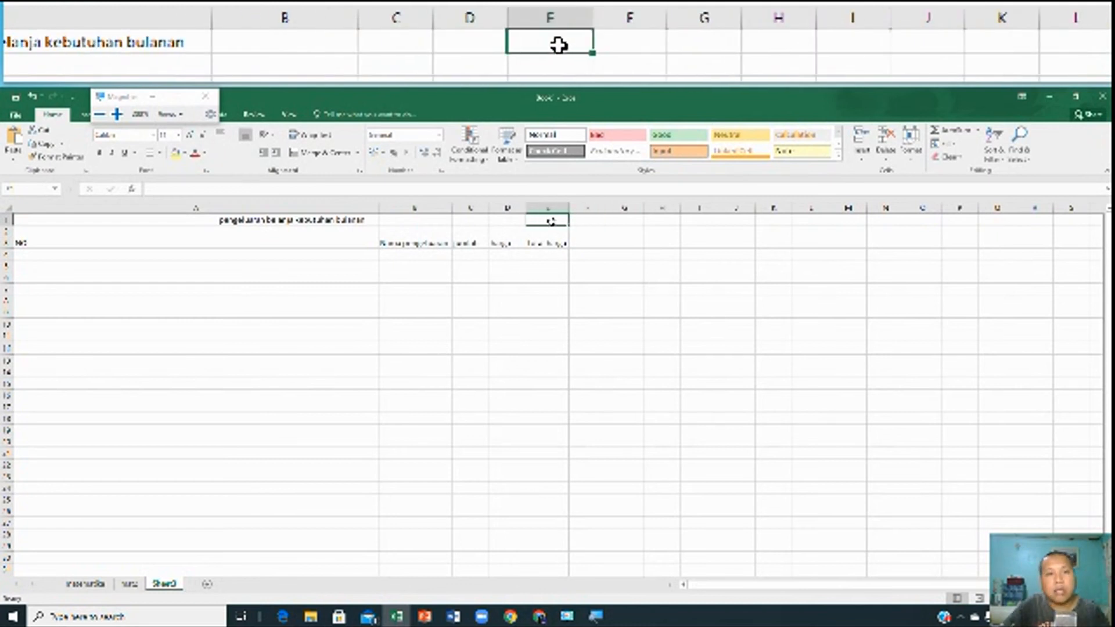
{"action": "left_click_drag", "start_coordinate": [550, 222], "coordinate": [141, 215]}
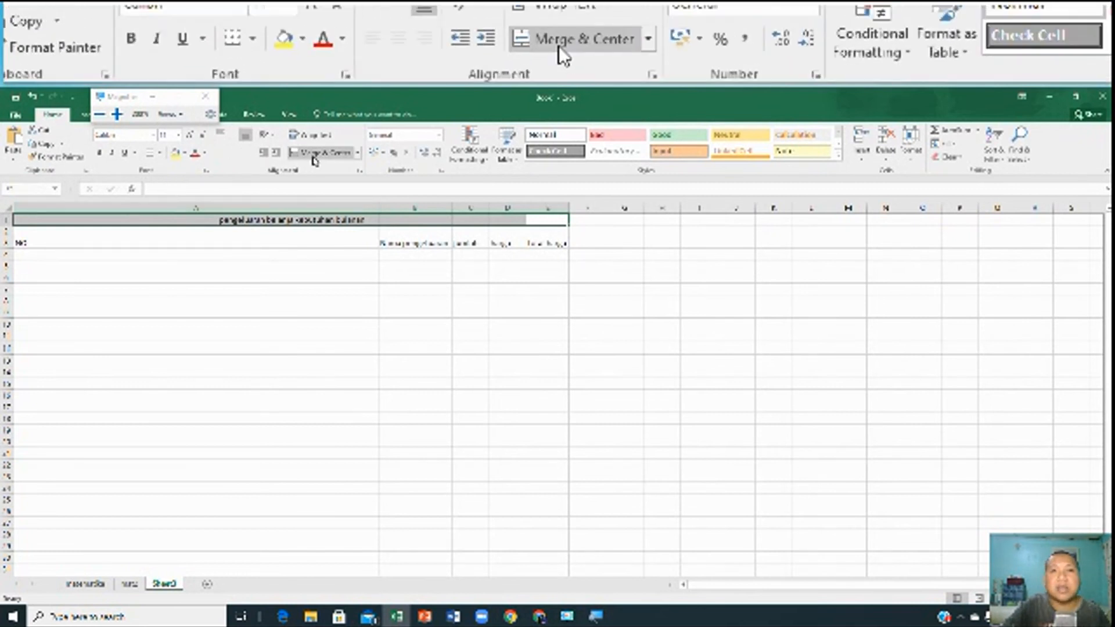
{"action": "left_click", "coordinate": [313, 157]}
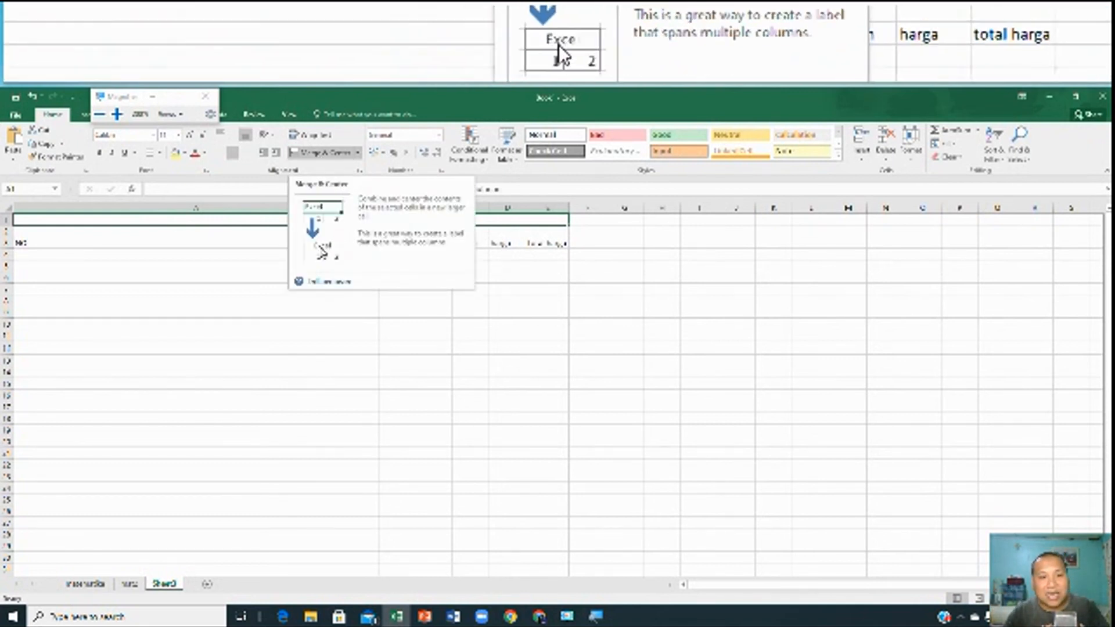
Fit column A to the width of its NO heading
{"action": "left_click", "coordinate": [209, 254]}
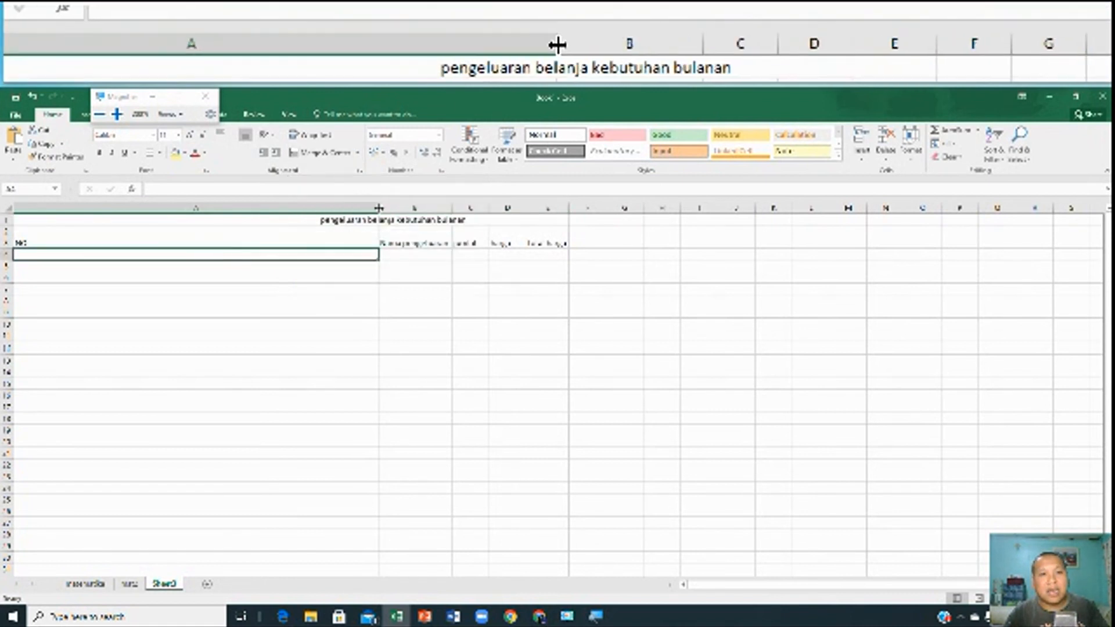
{"action": "double_click", "coordinate": [378, 207]}
{"action": "left_click", "coordinate": [42, 243]}
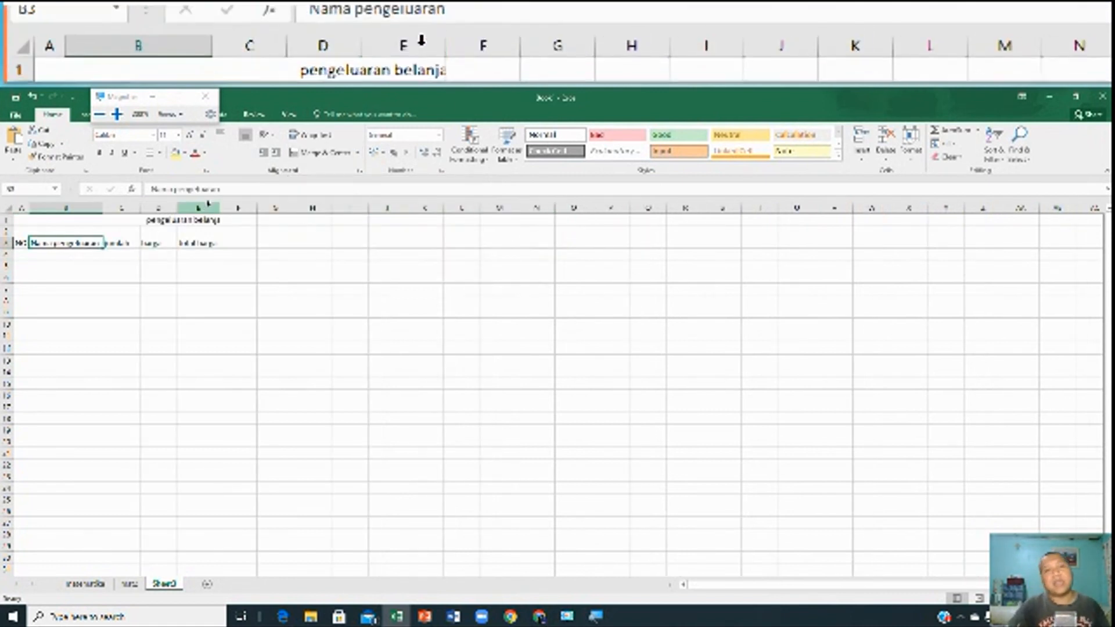
Delete the leading spaces before the merged title in row 1 and select cell A4 below the NO heading
{"action": "left_click", "coordinate": [197, 219]}
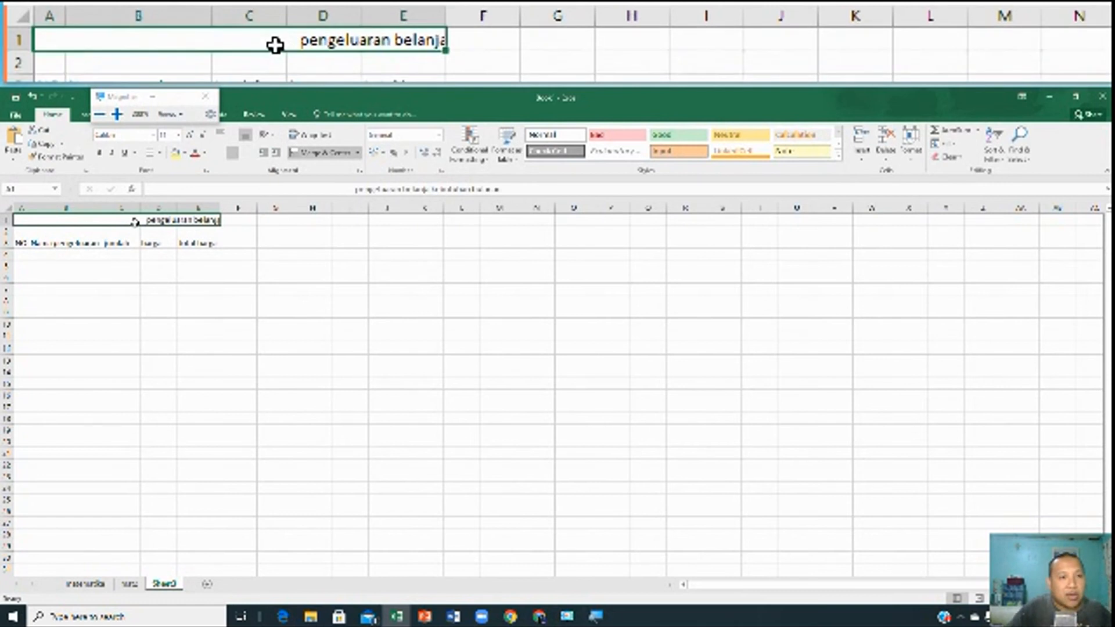
{"action": "double_click", "coordinate": [135, 222]}
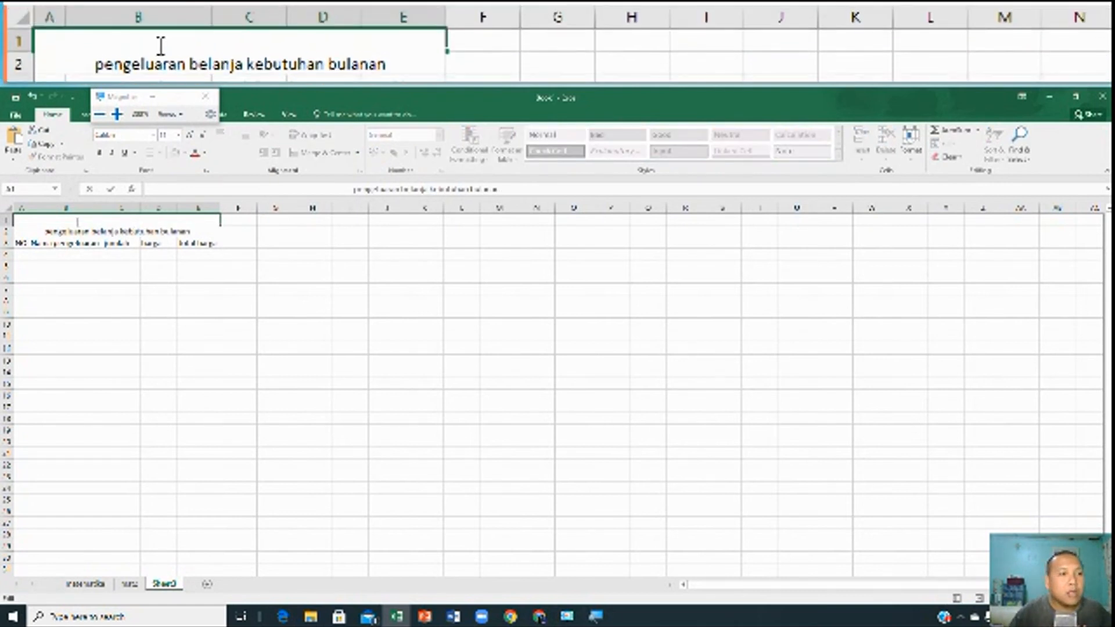
{"action": "left_click_drag", "start_coordinate": [45, 231], "coordinate": [27, 220]}
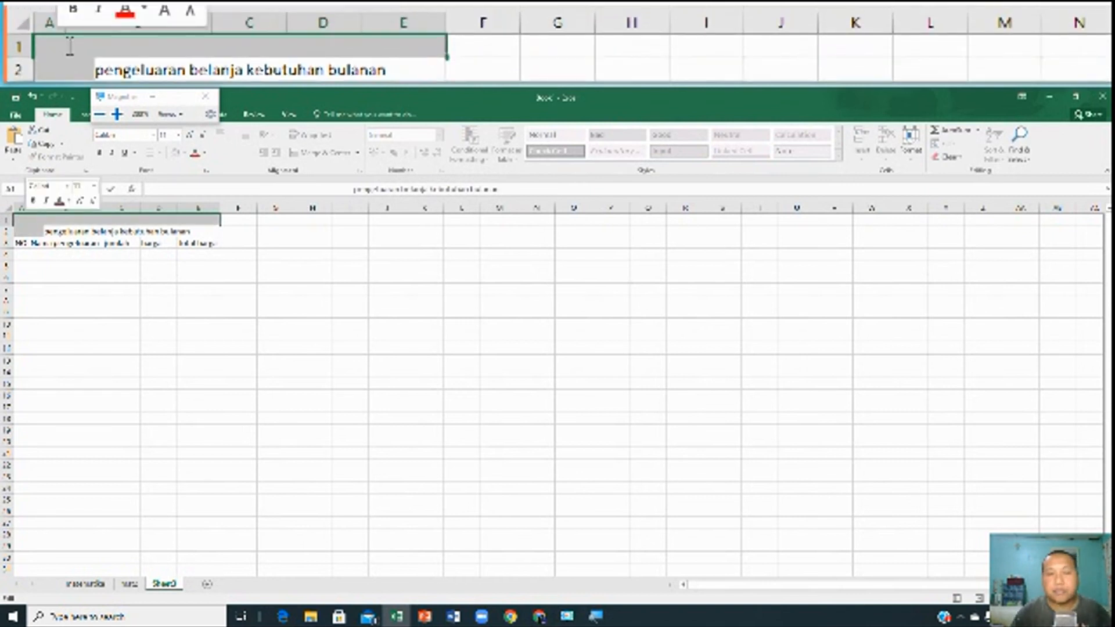
{"action": "key", "text": "BackSpace"}
{"action": "left_click", "coordinate": [304, 336]}
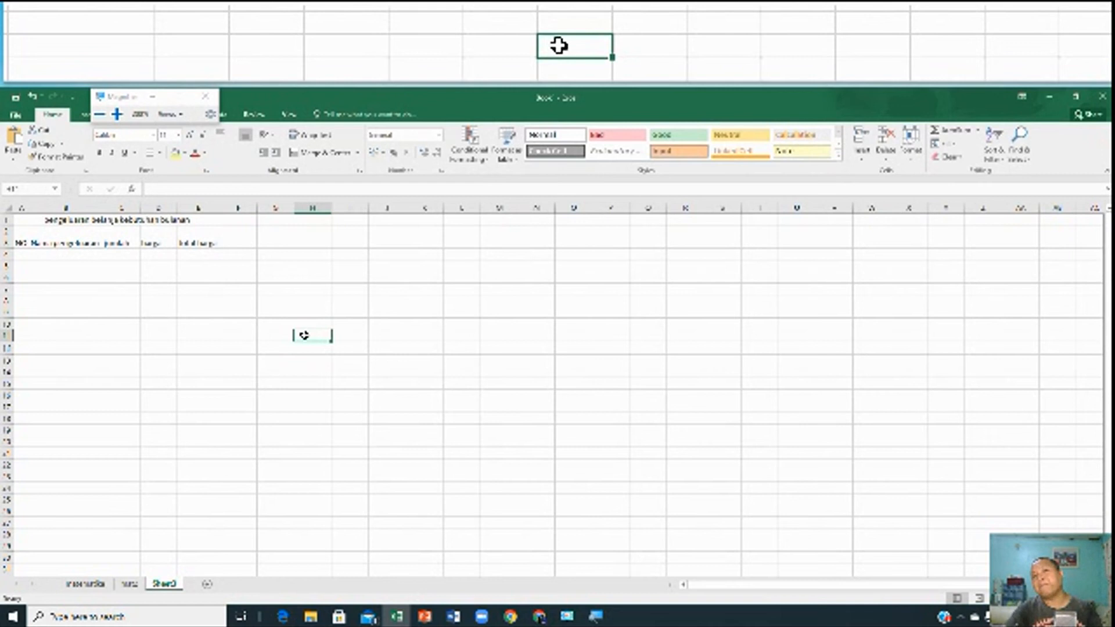
{"action": "left_click", "coordinate": [271, 323]}
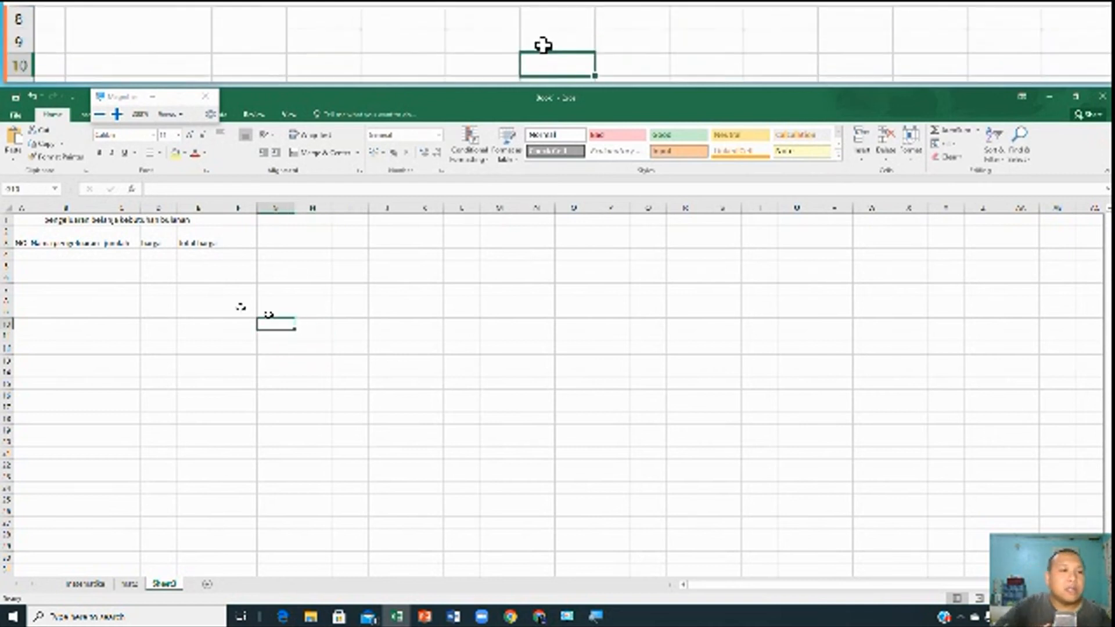
{"action": "left_click", "coordinate": [20, 256]}
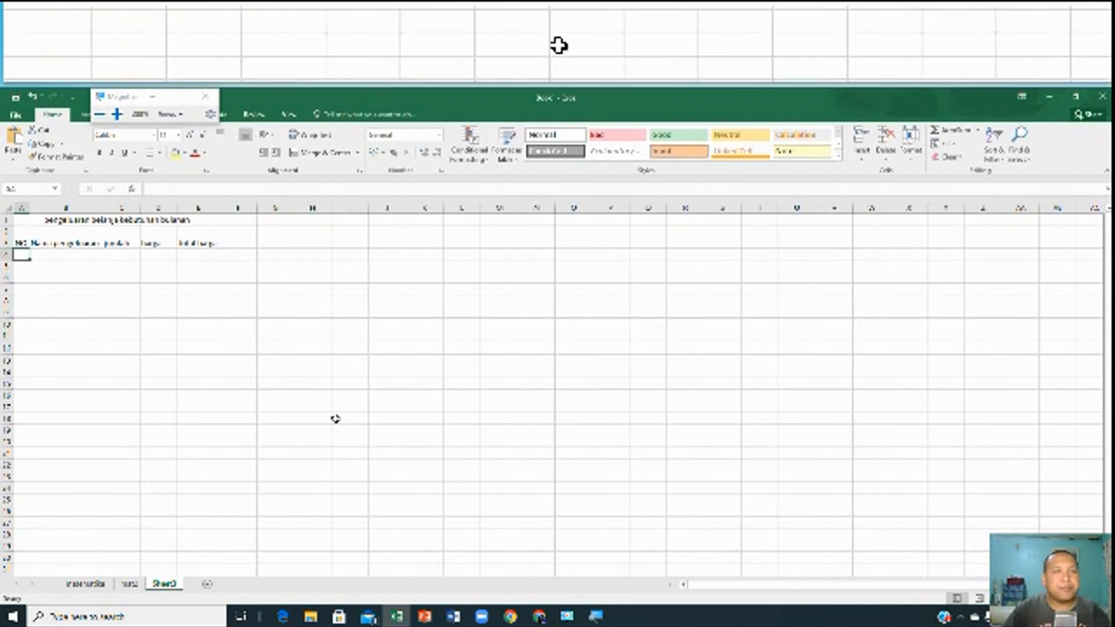
Enter the first expense in row 4: NO 1, name sabun cair, jumlah 4 and harga 15000
{"action": "left_click", "coordinate": [1086, 598]}
{"action": "left_click", "coordinate": [1087, 598]}
{"action": "left_click", "coordinate": [1087, 598]}
{"action": "left_click", "coordinate": [1087, 598]}
{"action": "left_click", "coordinate": [1087, 598]}
{"action": "left_click", "coordinate": [1087, 598]}
{"action": "left_click", "coordinate": [1085, 598]}
{"action": "left_click", "coordinate": [1085, 598]}
{"action": "left_click", "coordinate": [1085, 598]}
{"action": "left_click", "coordinate": [1085, 599]}
{"action": "scroll", "coordinate": [370, 319], "scroll_direction": "down", "scroll_amount": 2}
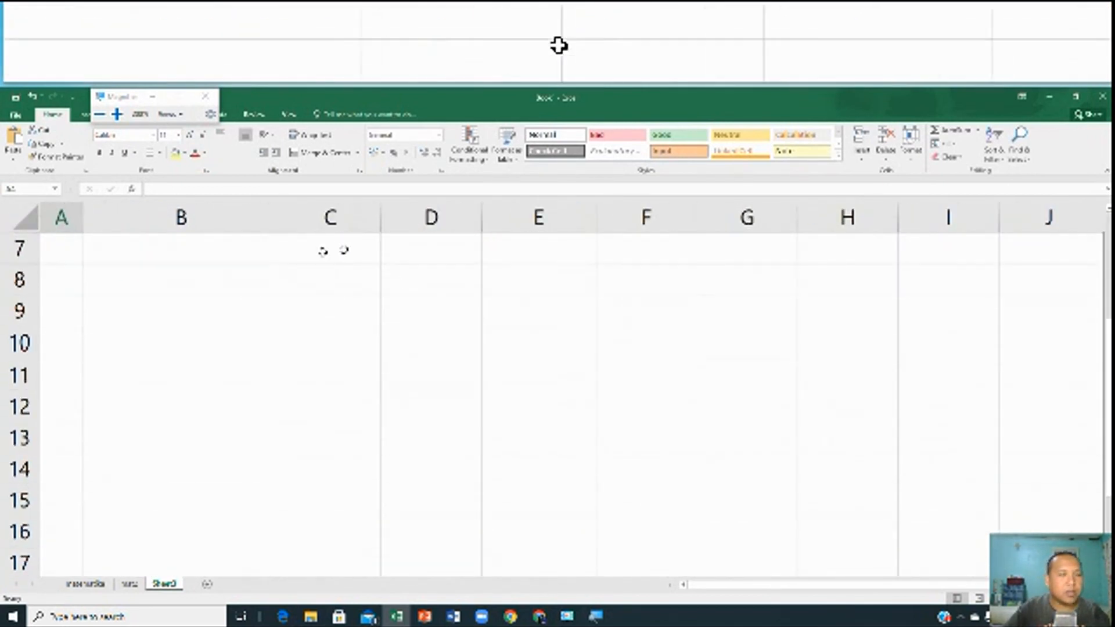
{"action": "scroll", "coordinate": [333, 250], "scroll_direction": "up", "scroll_amount": 2}
{"action": "type", "text": "1"}
{"action": "key", "text": "Tab"}
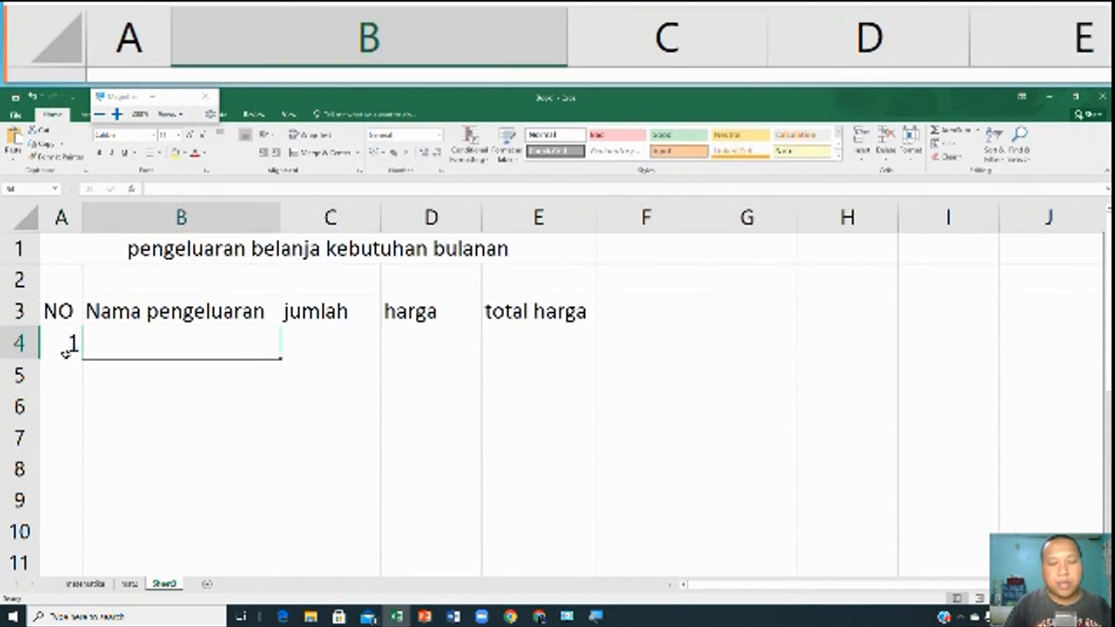
{"action": "type", "text": "sabun"}
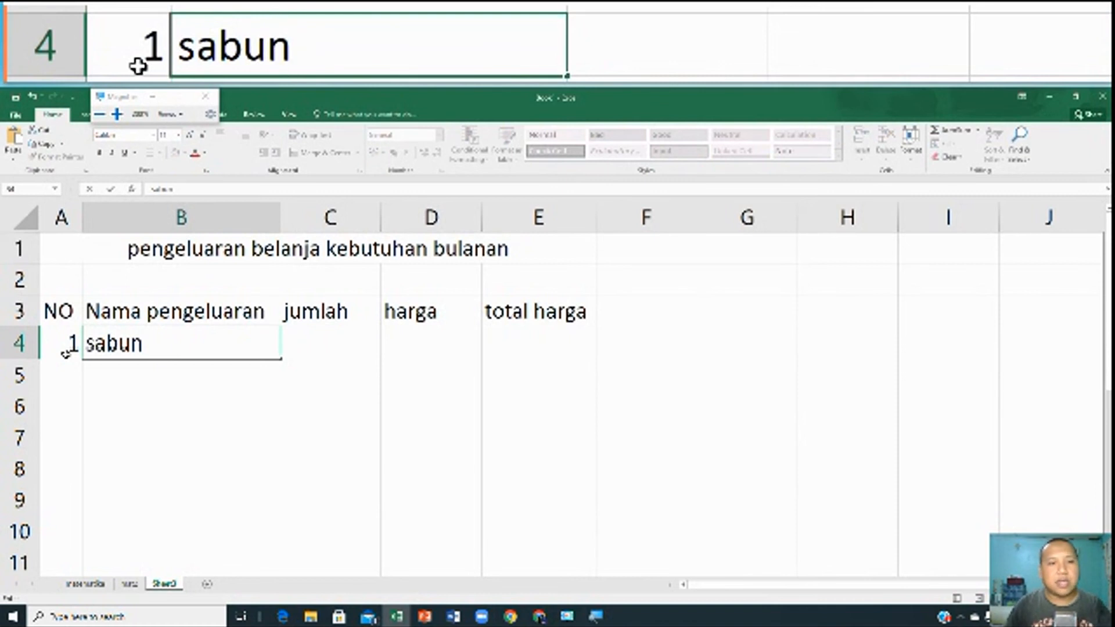
{"action": "type", "text": " cair"}
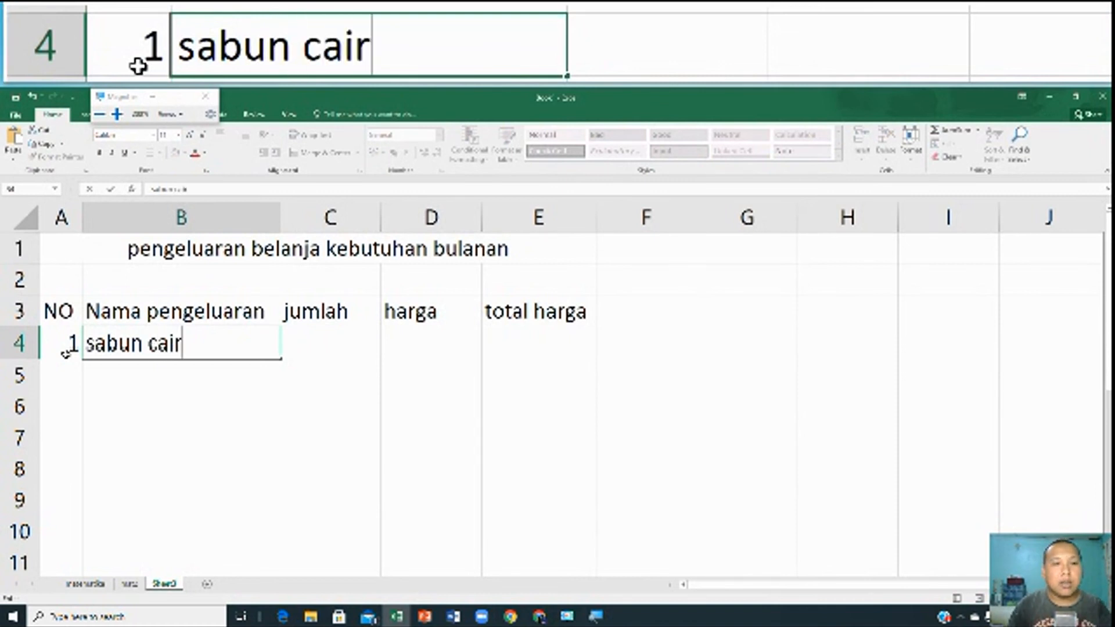
{"action": "key", "text": "Tab"}
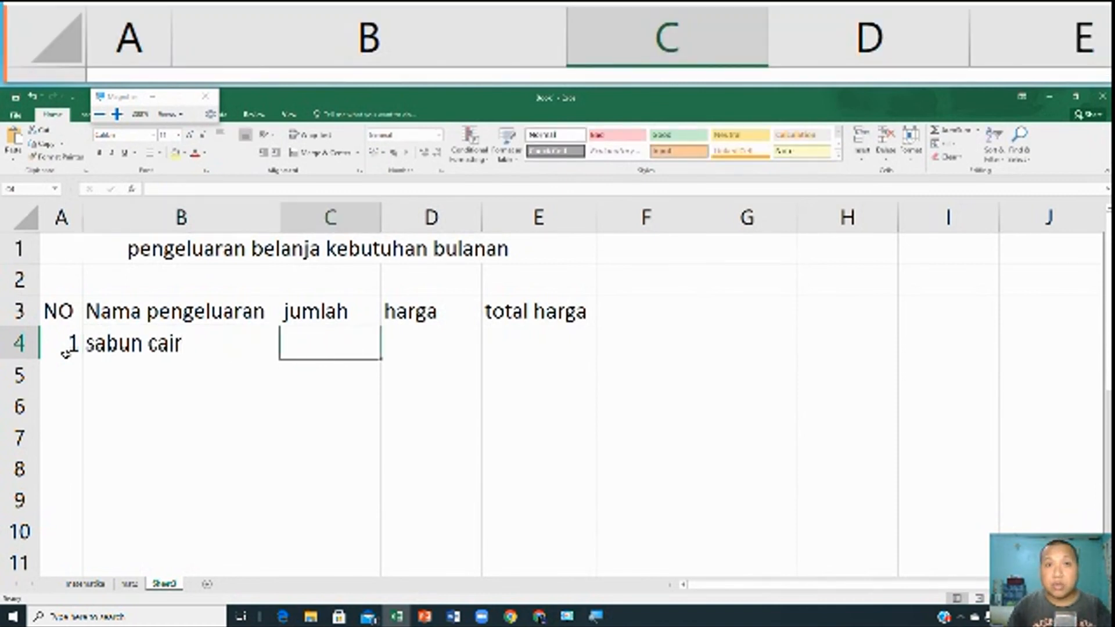
{"action": "type", "text": "4"}
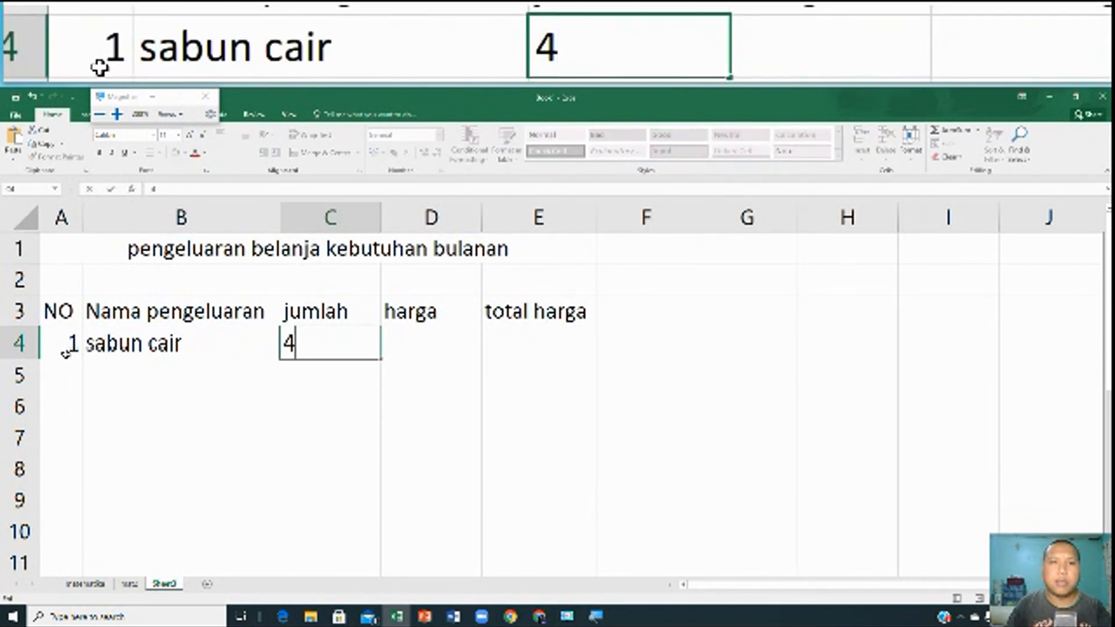
{"action": "key", "text": "Tab"}
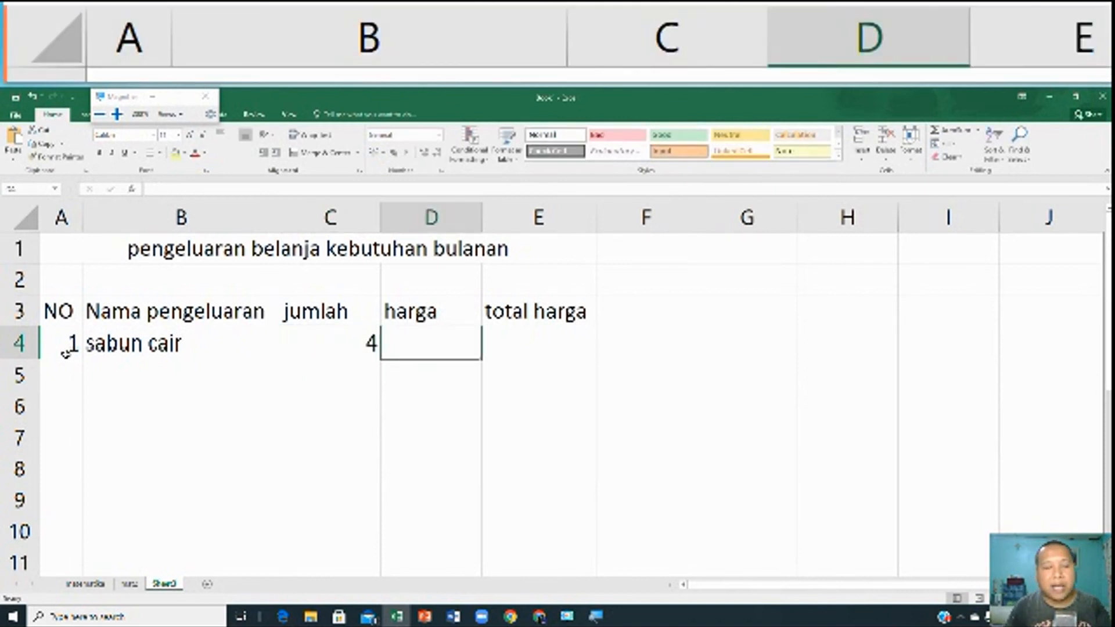
{"action": "type", "text": "15000"}
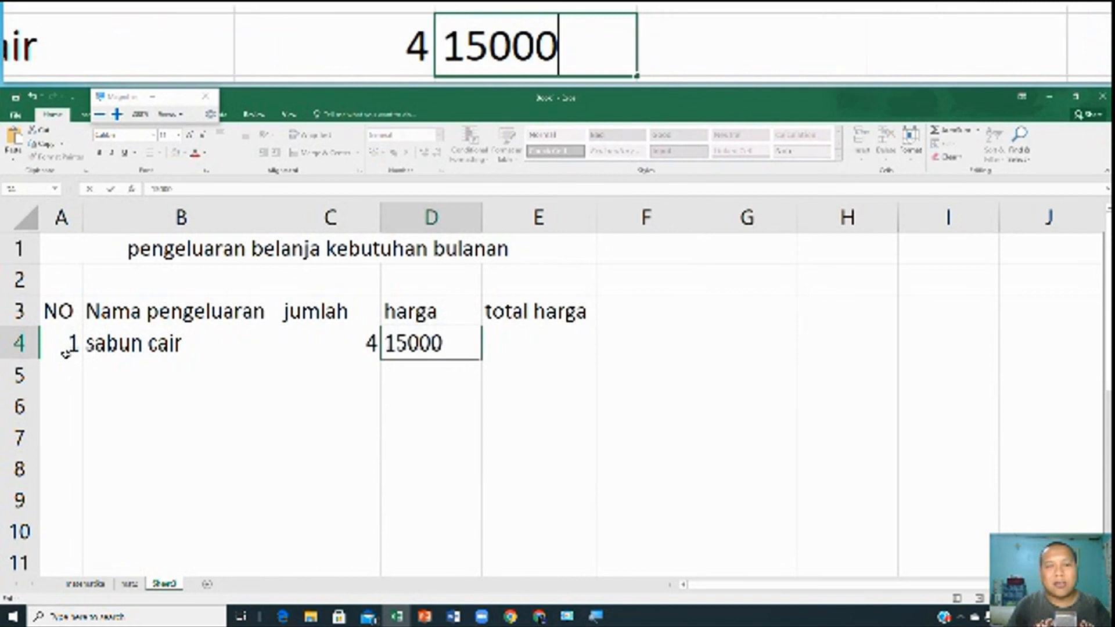
{"action": "key", "text": "Return"}
Calculate the total harga of sabun cair in E4 with the formula =C4*D4
{"action": "key", "text": "Right"}
{"action": "key", "text": "Up"}
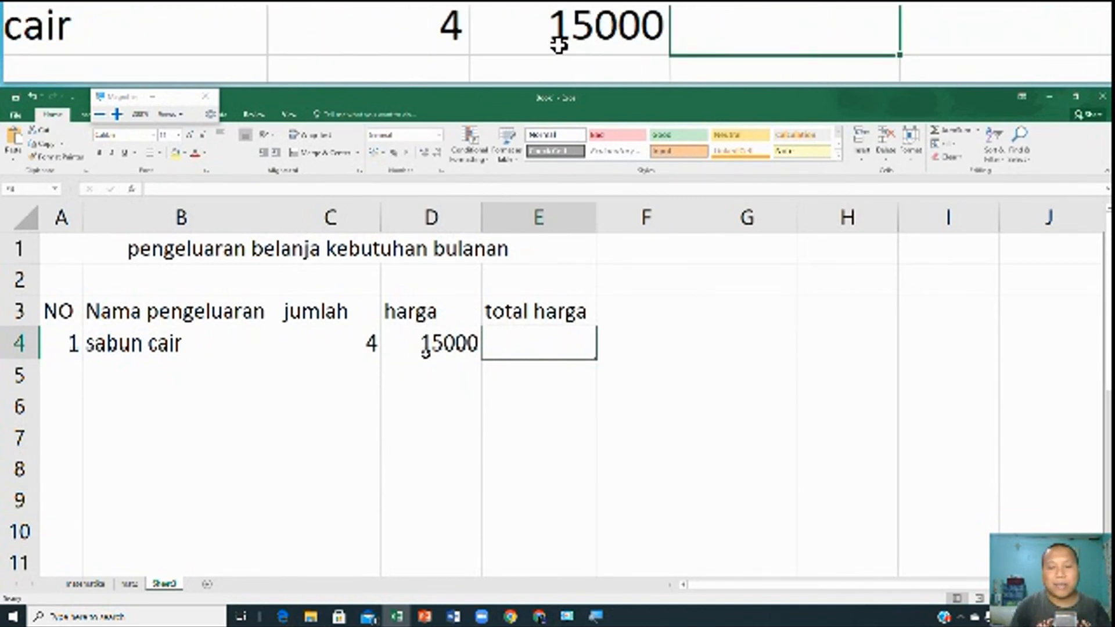
{"action": "type", "text": "="}
{"action": "left_click", "coordinate": [337, 336]}
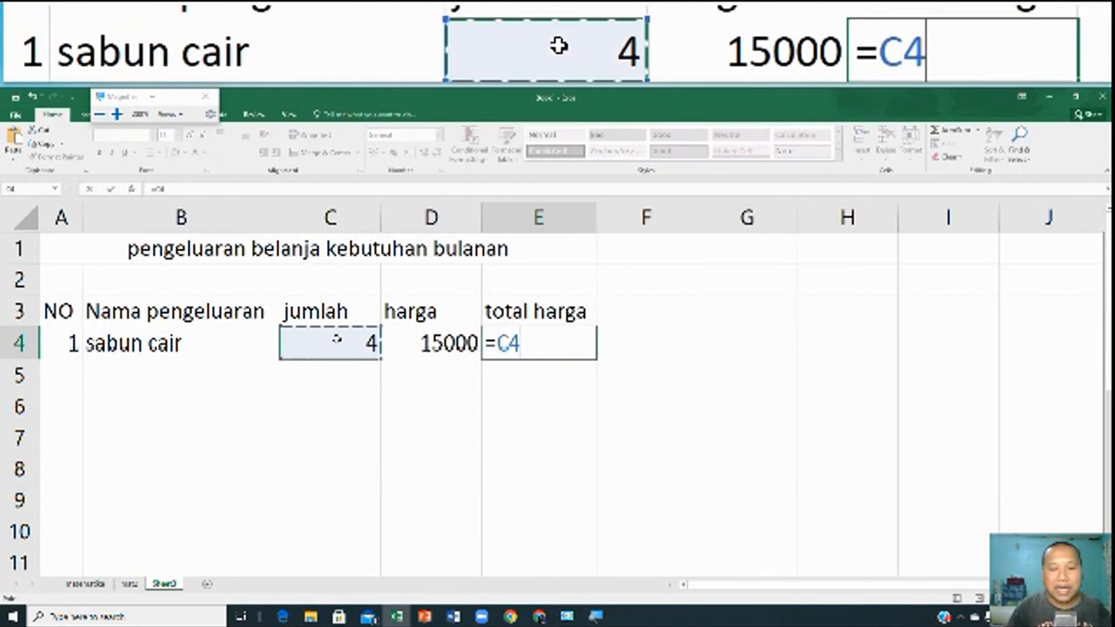
{"action": "type", "text": "*"}
{"action": "left_click", "coordinate": [399, 339]}
{"action": "key", "text": "Return"}
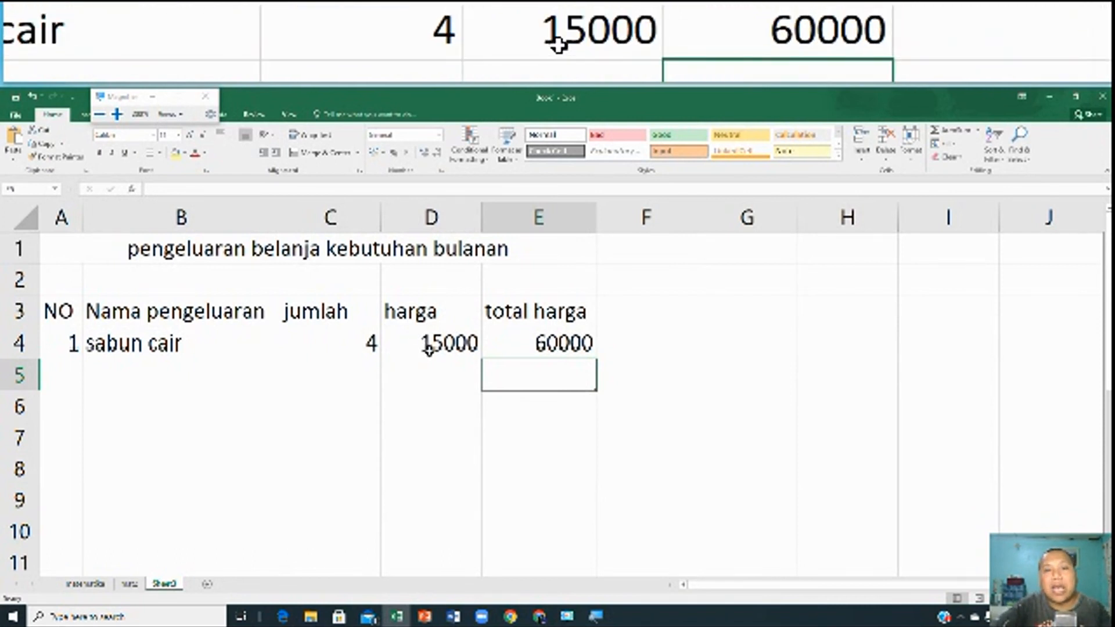
Try adding the text prefix "Rp. " to the price in D4 and check the total harga formula in E4
{"action": "left_click", "coordinate": [413, 339]}
{"action": "double_click", "coordinate": [423, 346]}
{"action": "type", "text": "Rp."}
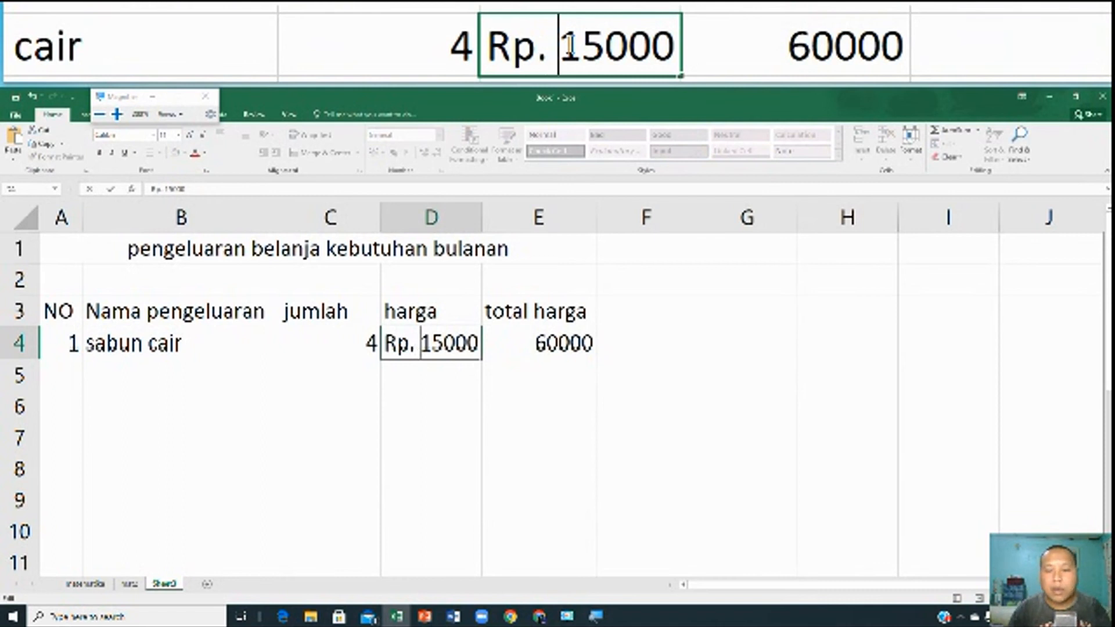
{"action": "key", "text": "Return"}
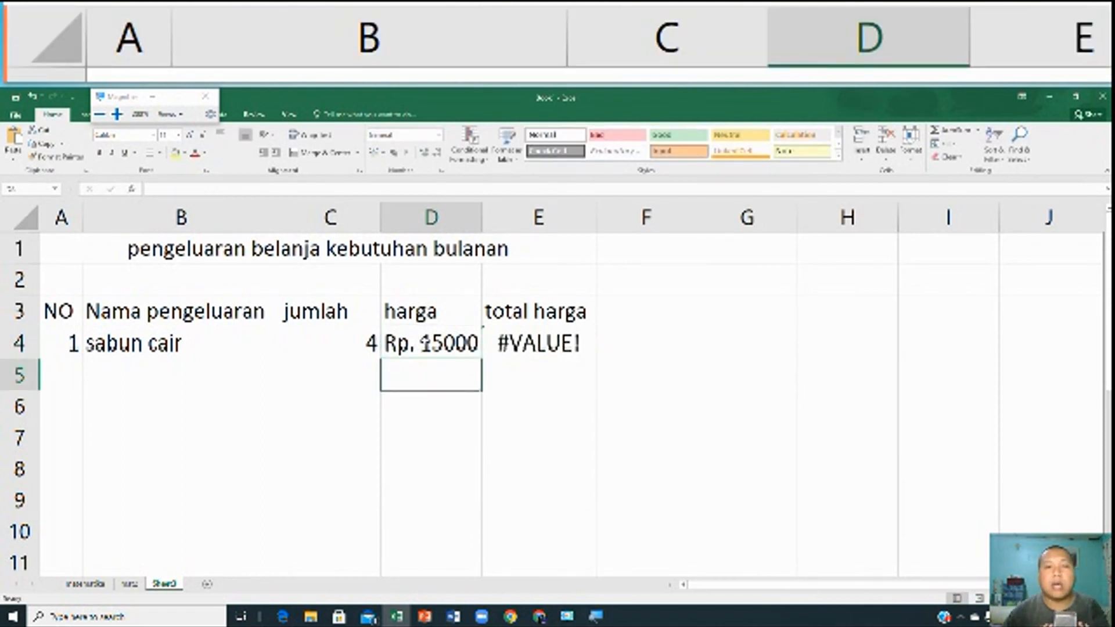
{"action": "left_click", "coordinate": [500, 344]}
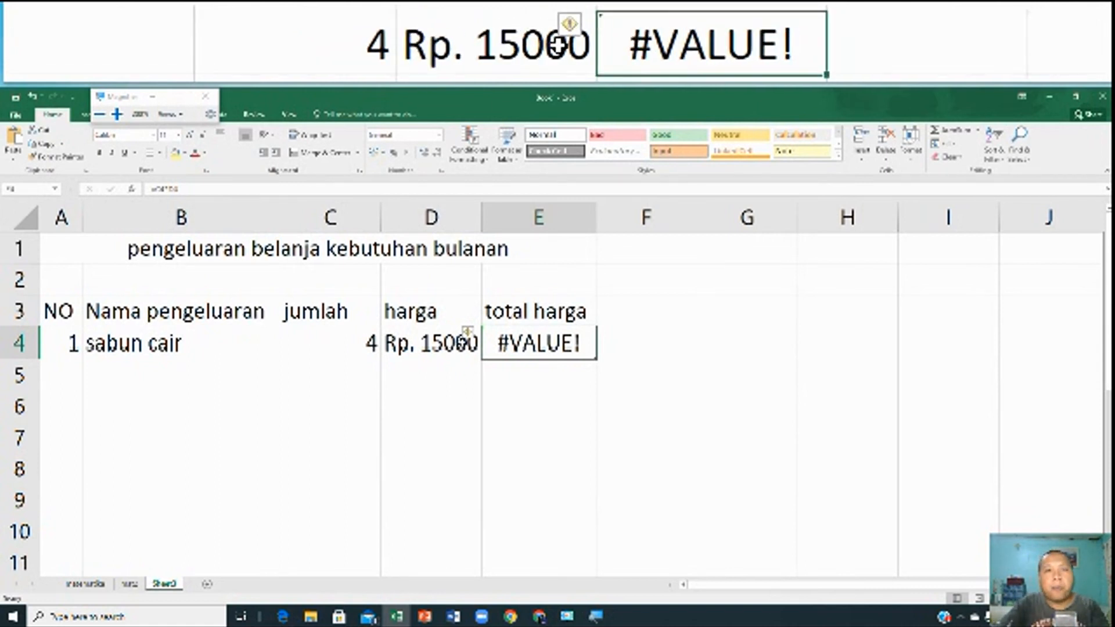
Remove the "Rp. " text prefix from the price in D4, leaving the plain number 15000
{"action": "left_click", "coordinate": [442, 349]}
{"action": "double_click", "coordinate": [419, 346]}
{"action": "key", "text": "BackSpace"}
{"action": "key", "text": "BackSpace"}
{"action": "key", "text": "BackSpace"}
{"action": "key", "text": "BackSpace"}
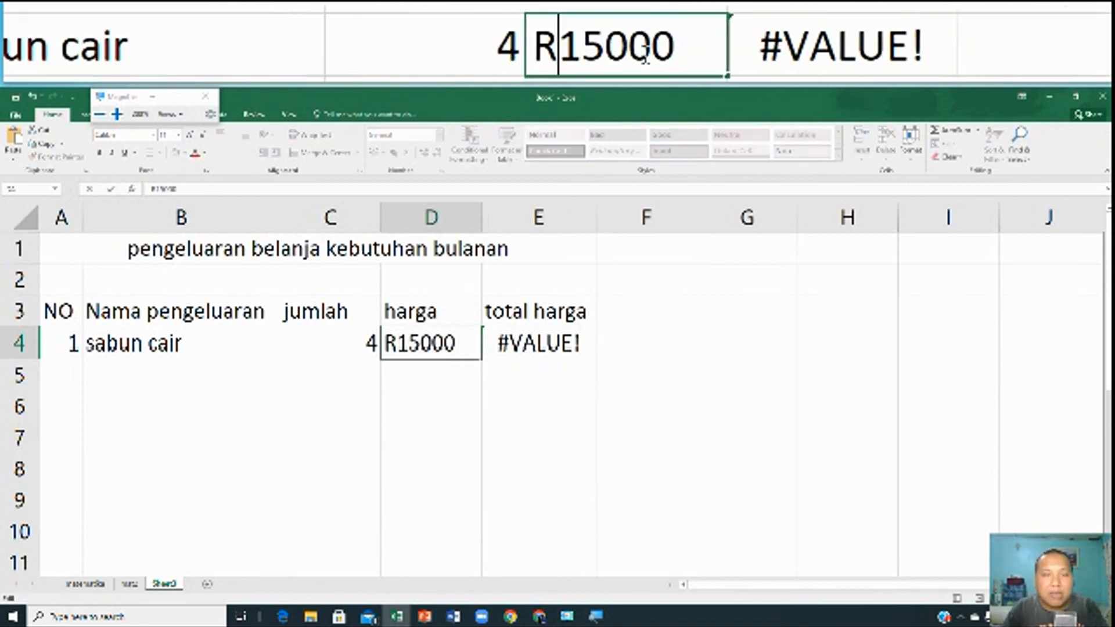
{"action": "left_click", "coordinate": [494, 401]}
Apply the Accounting number format to the sabun cair price in D4 and its total in E4
{"action": "left_click", "coordinate": [439, 346]}
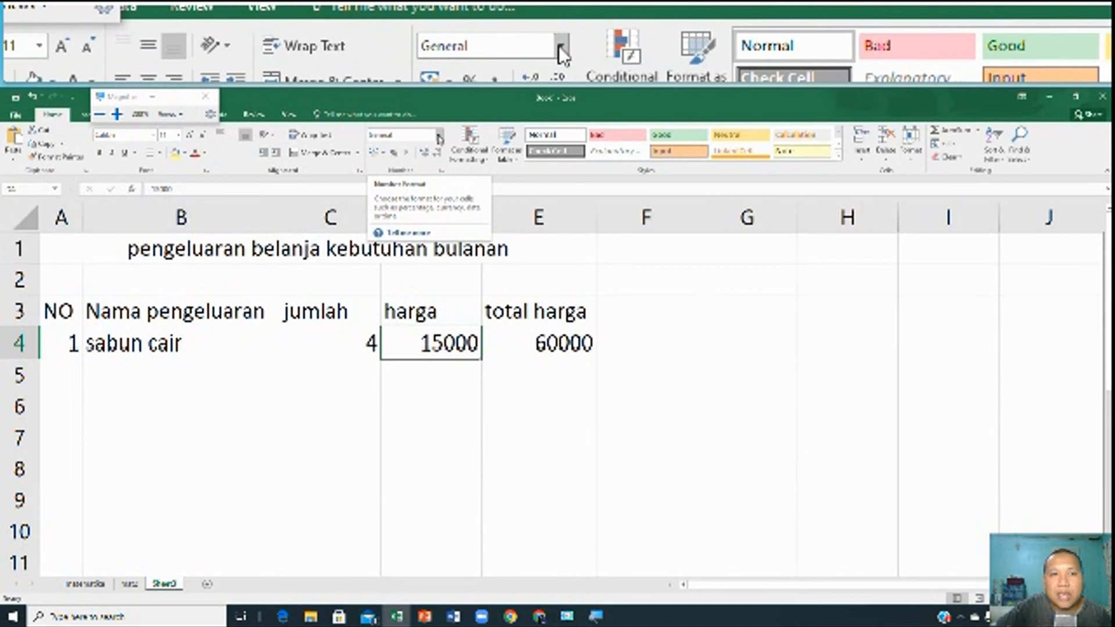
{"action": "left_click", "coordinate": [439, 135]}
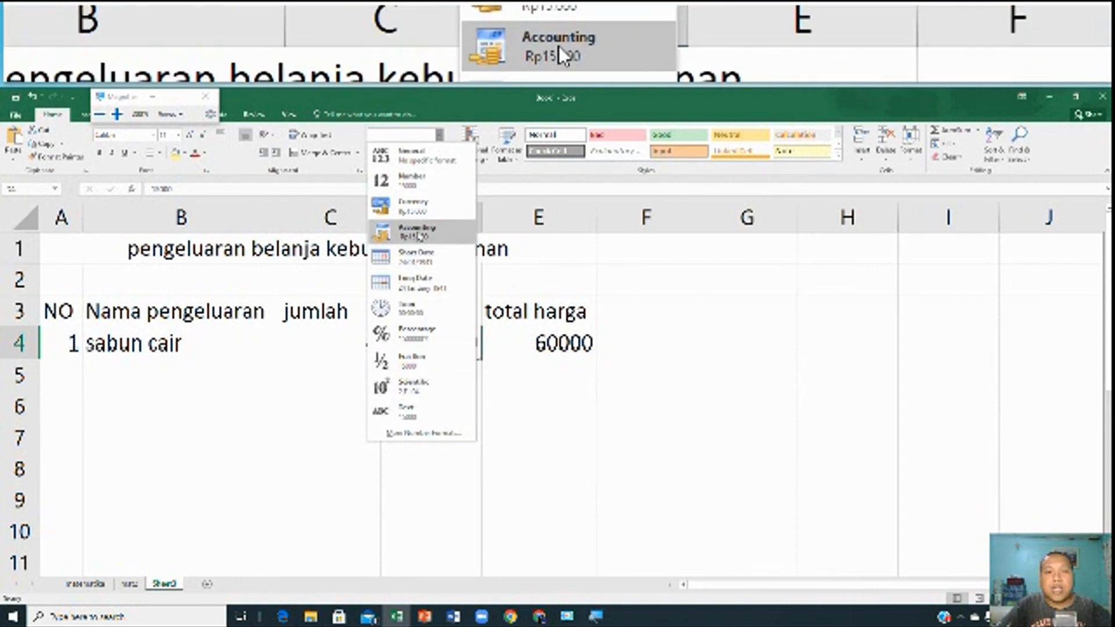
{"action": "left_click", "coordinate": [417, 232]}
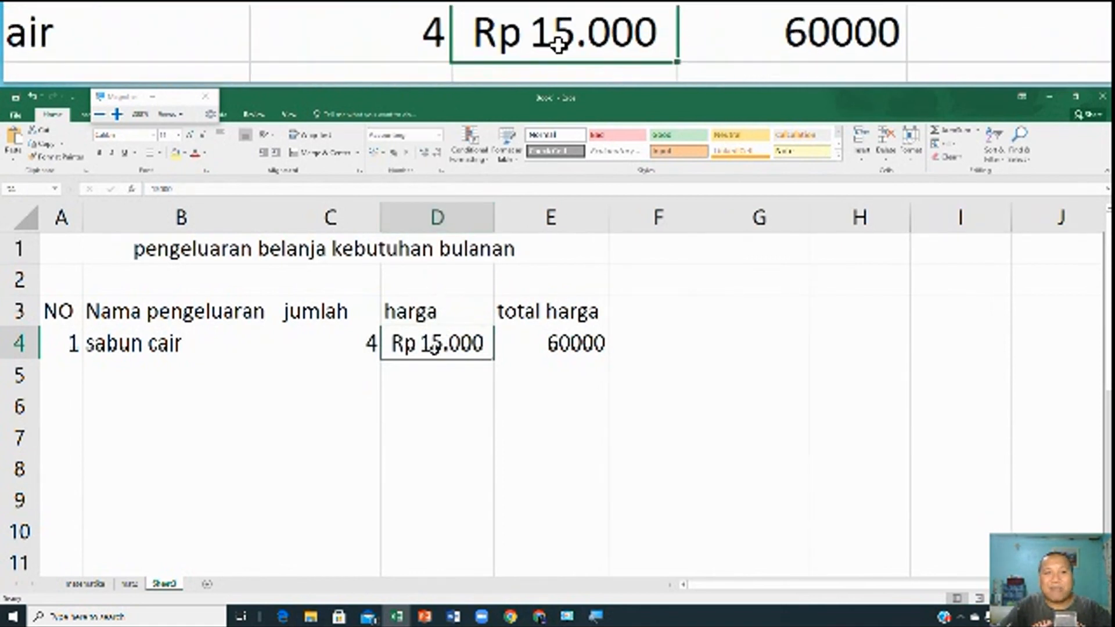
{"action": "left_click", "coordinate": [529, 346]}
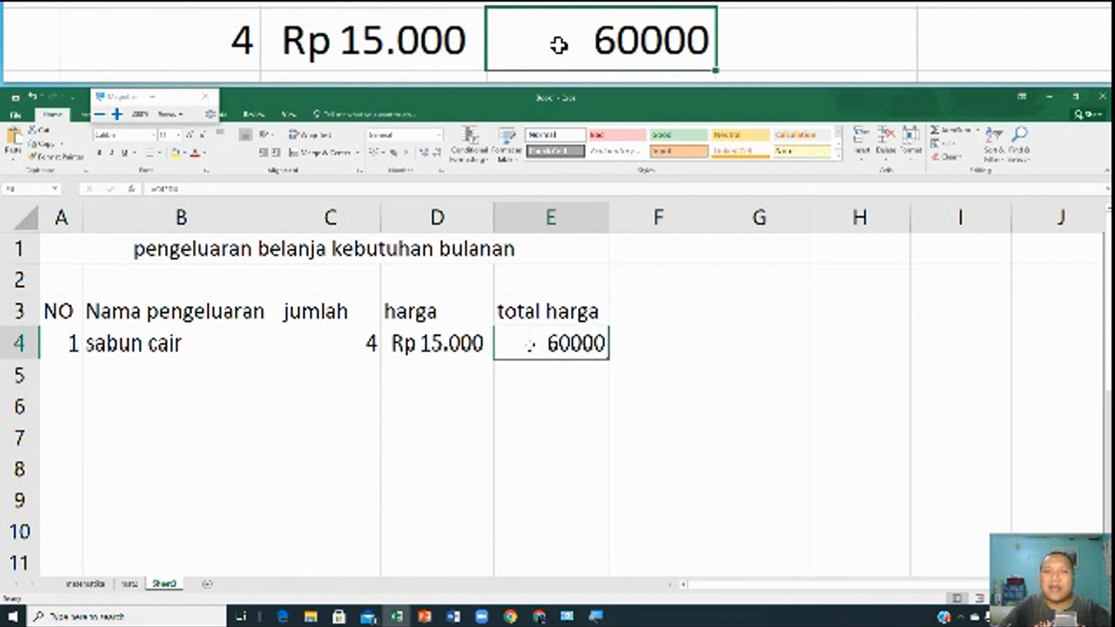
{"action": "left_click", "coordinate": [439, 135]}
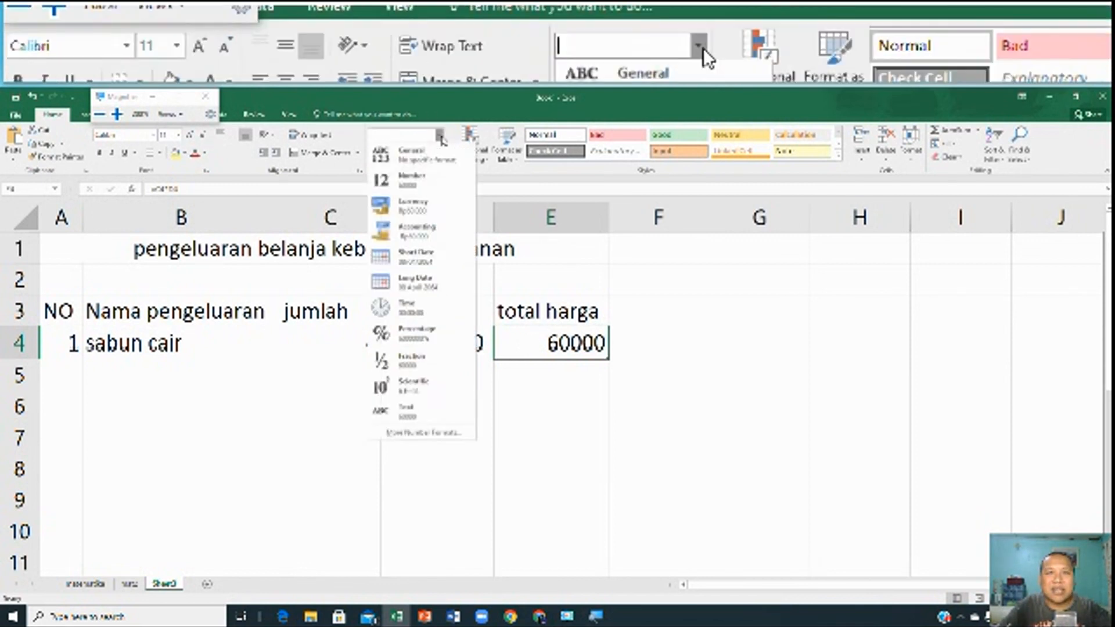
{"action": "left_click", "coordinate": [437, 231]}
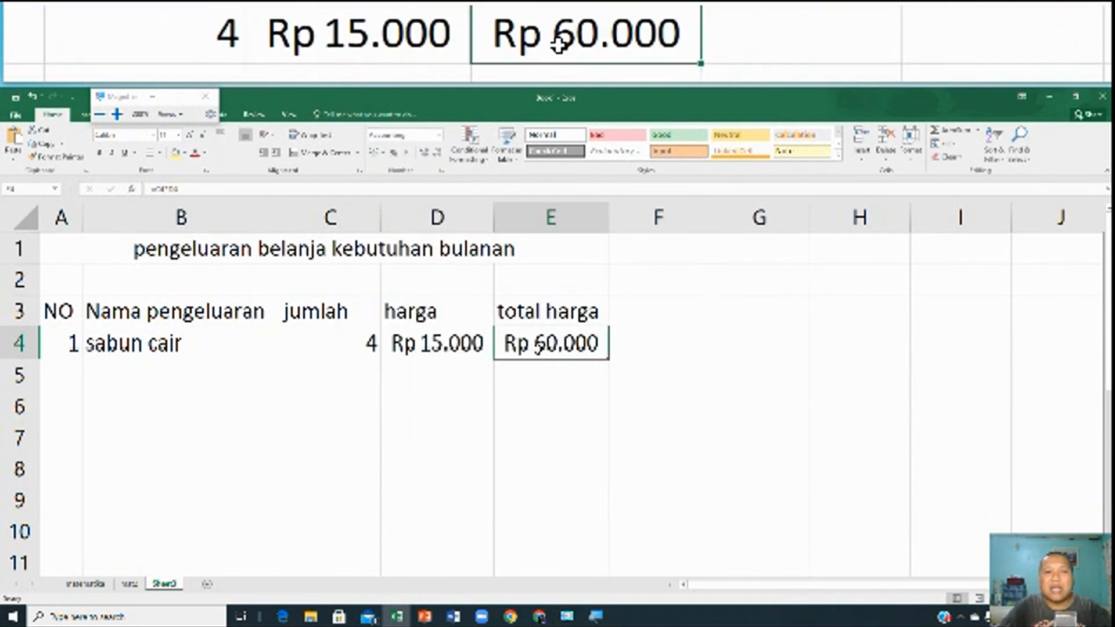
{"action": "left_click", "coordinate": [447, 383]}
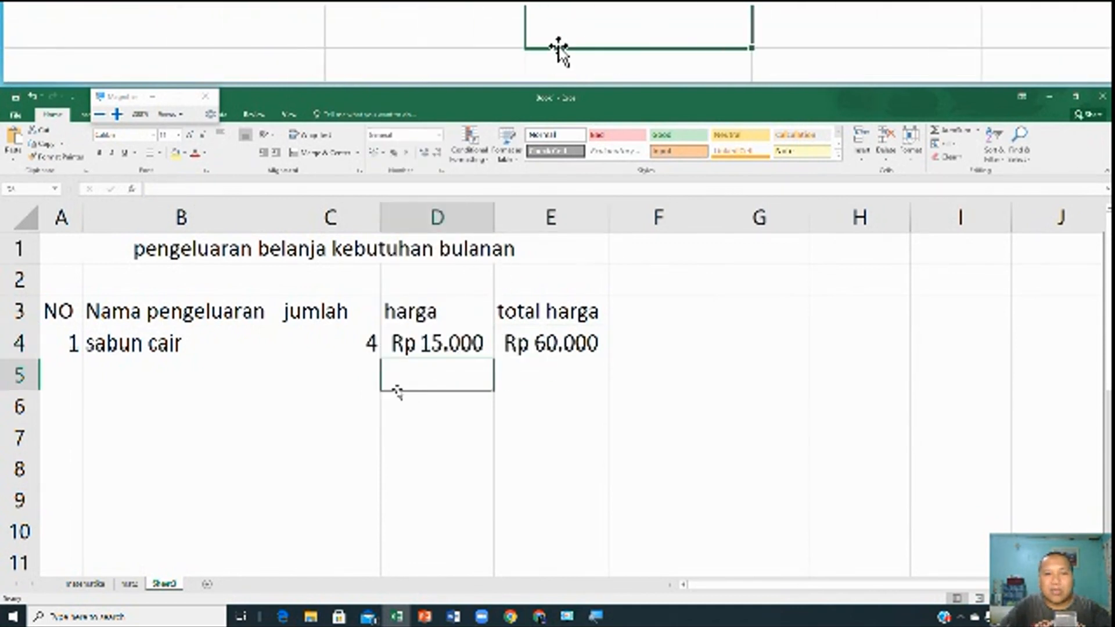
Apply the Accounting number format to the entire harga and total harga columns, D and E
{"action": "left_click", "coordinate": [448, 217]}
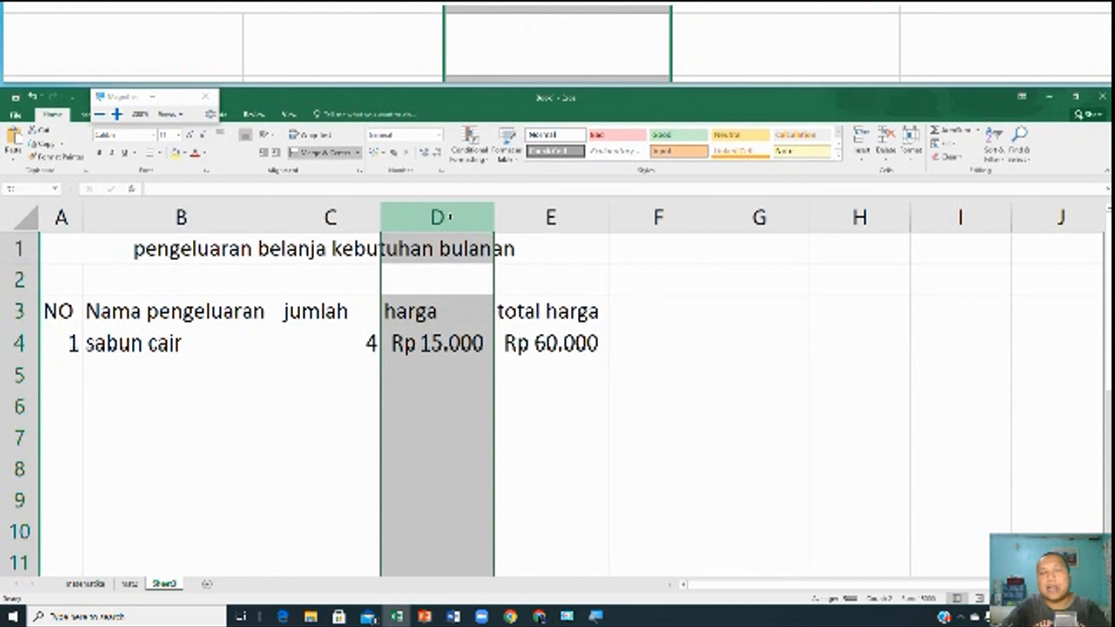
{"action": "left_click_drag", "start_coordinate": [450, 216], "coordinate": [535, 216]}
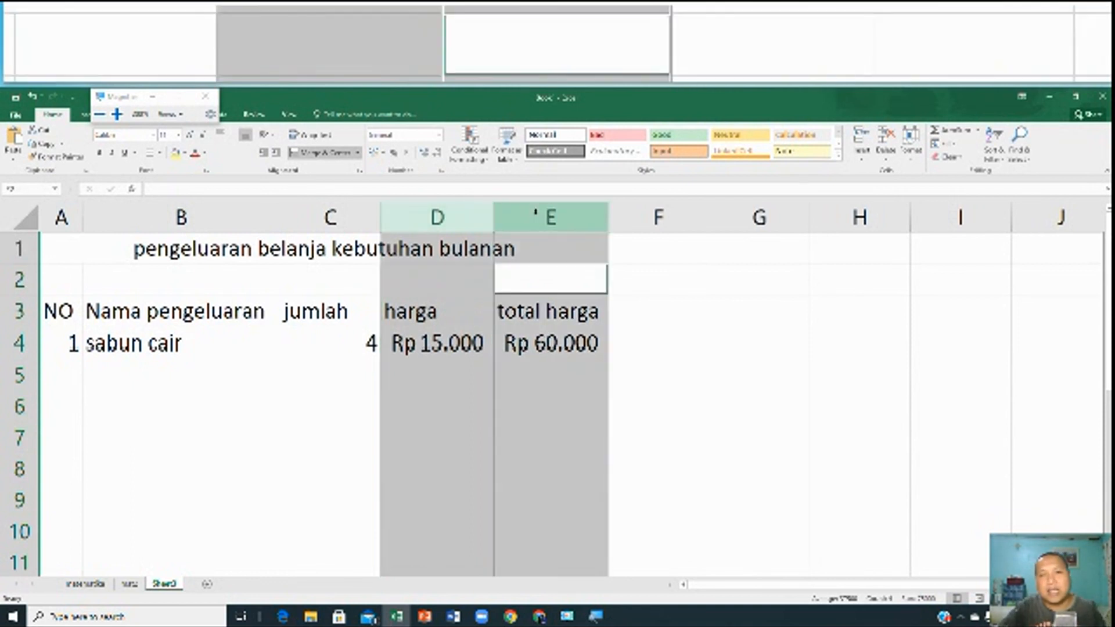
{"action": "left_click", "coordinate": [439, 134]}
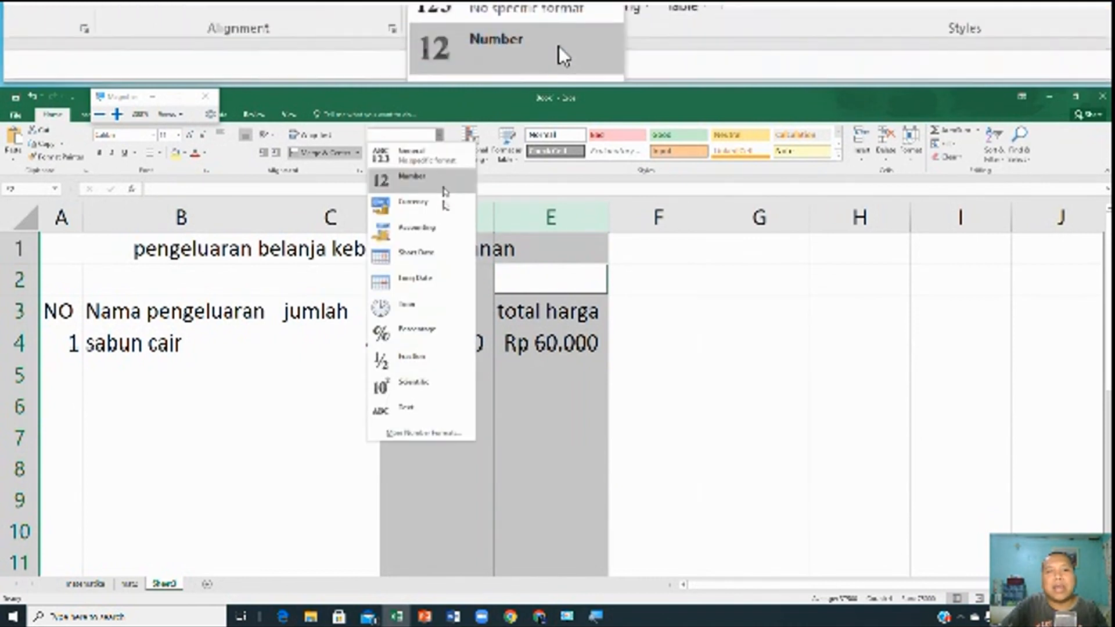
{"action": "left_click", "coordinate": [444, 232]}
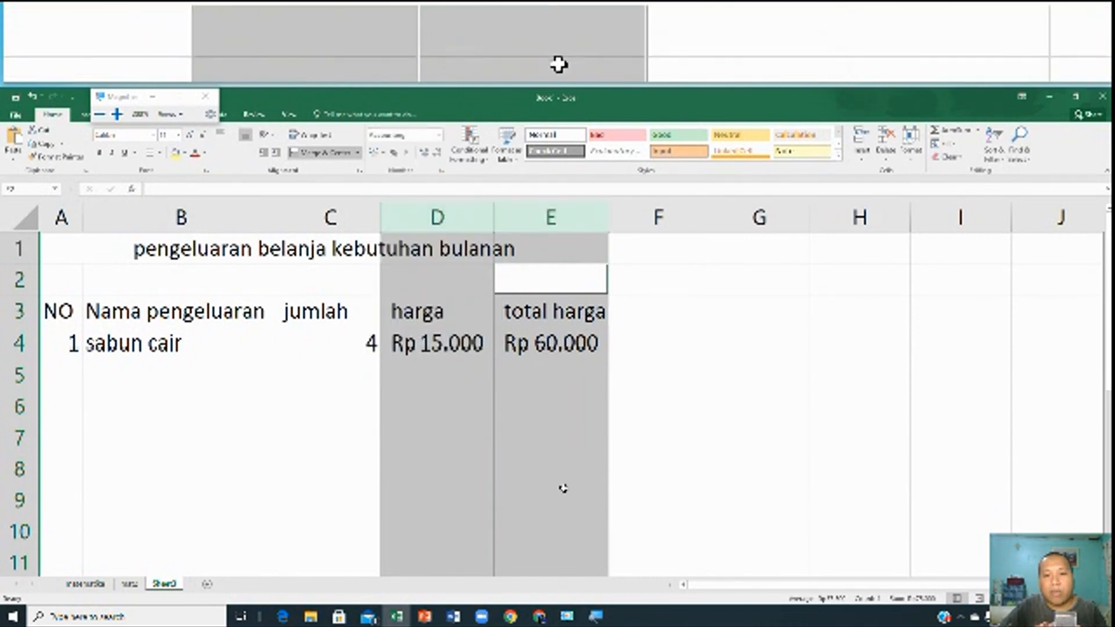
Test the column's currency format by entering 45 in D5, and clear the cell again
{"action": "left_click", "coordinate": [469, 376]}
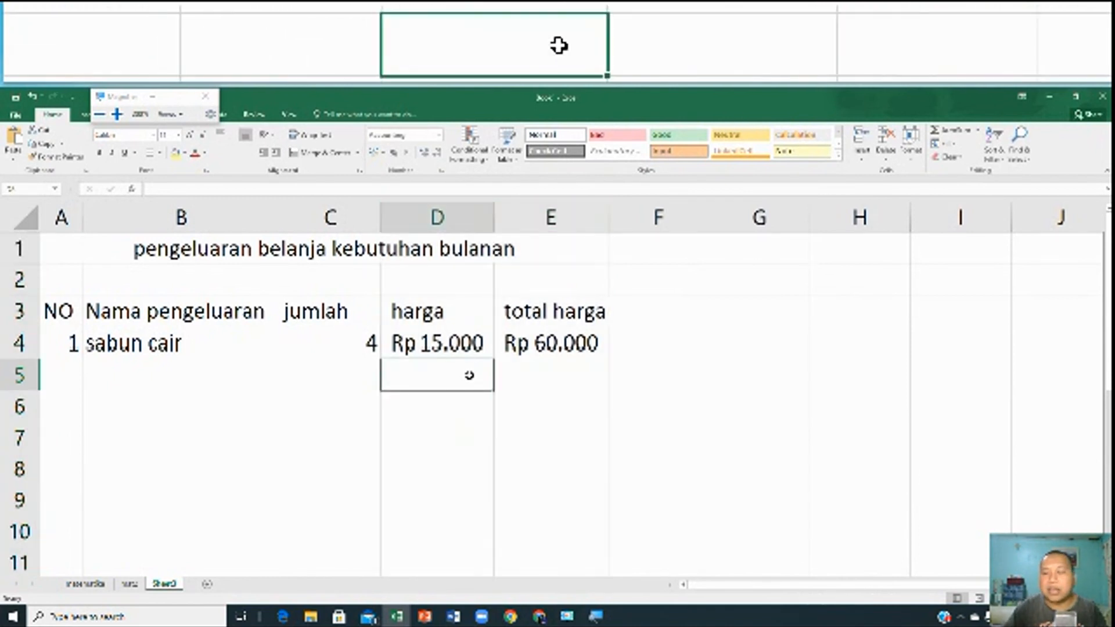
{"action": "type", "text": "45"}
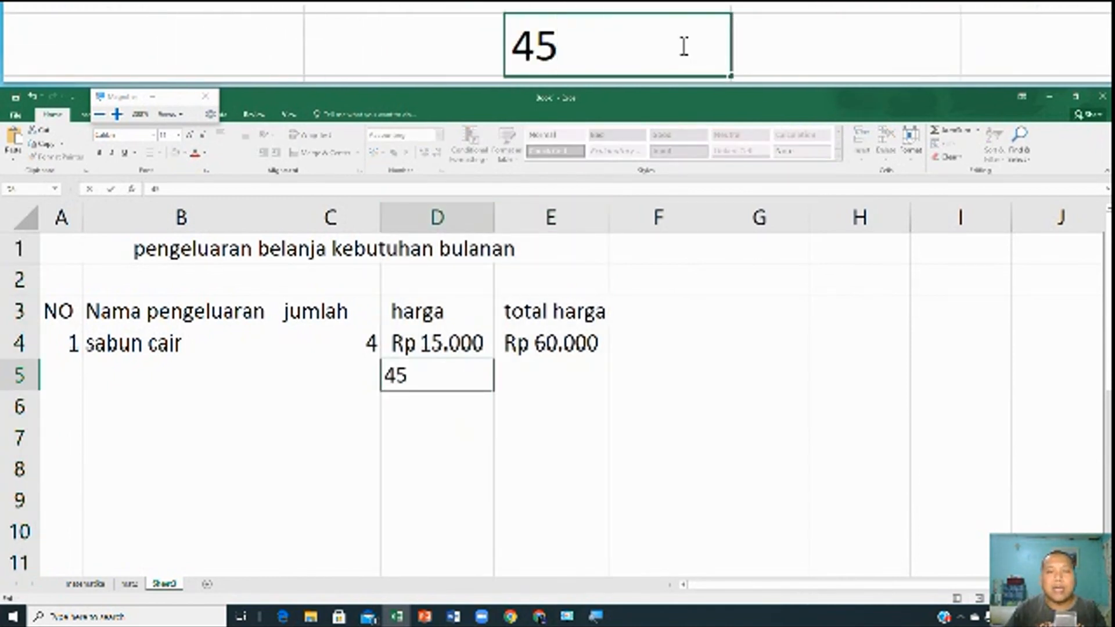
{"action": "key", "text": "Return"}
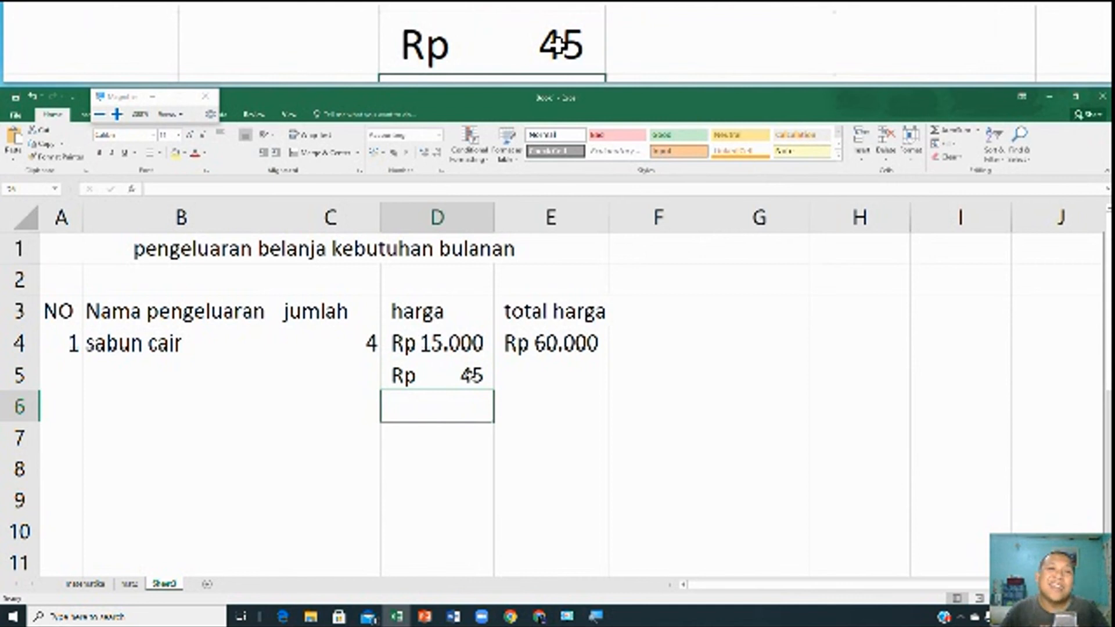
{"action": "left_click", "coordinate": [471, 375]}
{"action": "key", "text": "Delete"}
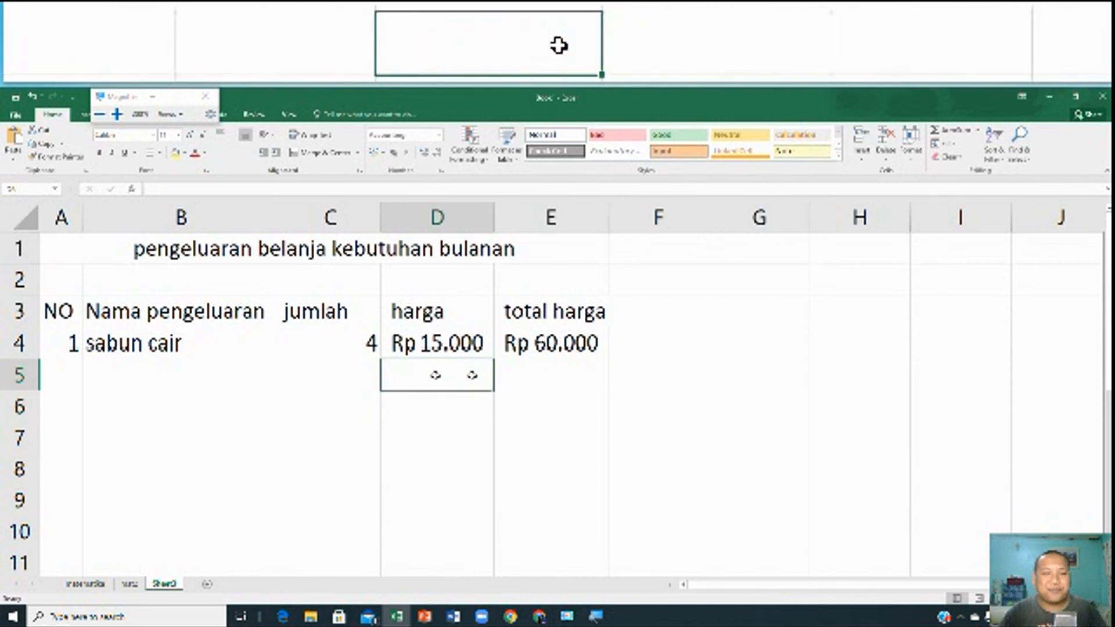
Fill row 5 with number 2, item "pasta gigi", jumlah 4 and harga 8000
{"action": "left_click", "coordinate": [148, 388]}
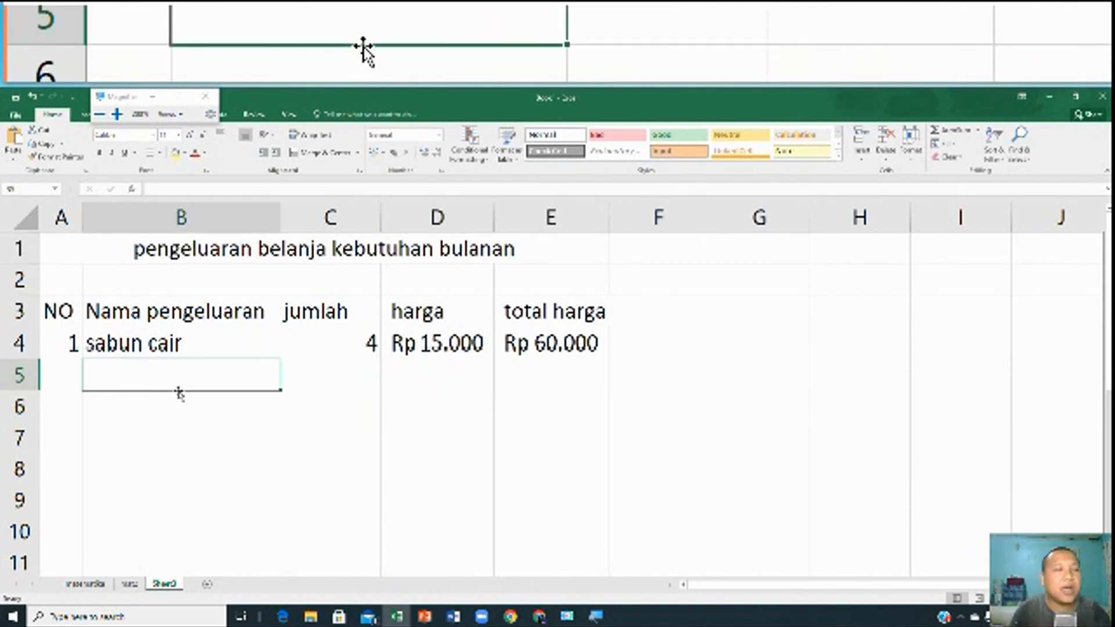
{"action": "key", "text": "Left"}
{"action": "type", "text": "2"}
{"action": "key", "text": "Tab"}
{"action": "type", "text": "ps"}
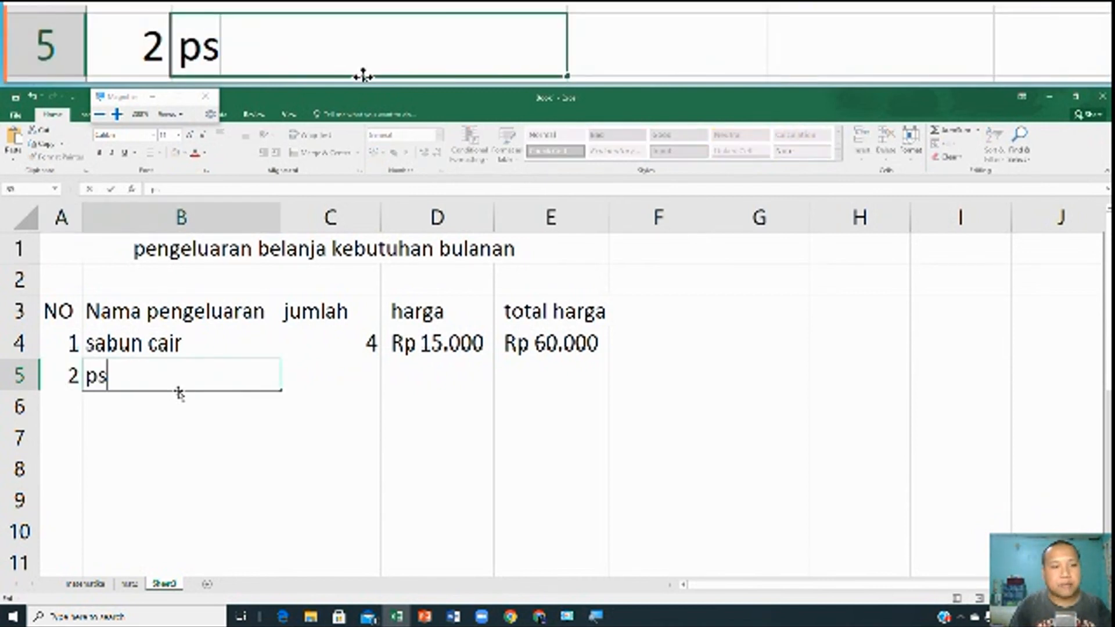
{"action": "type", "text": "sta g"}
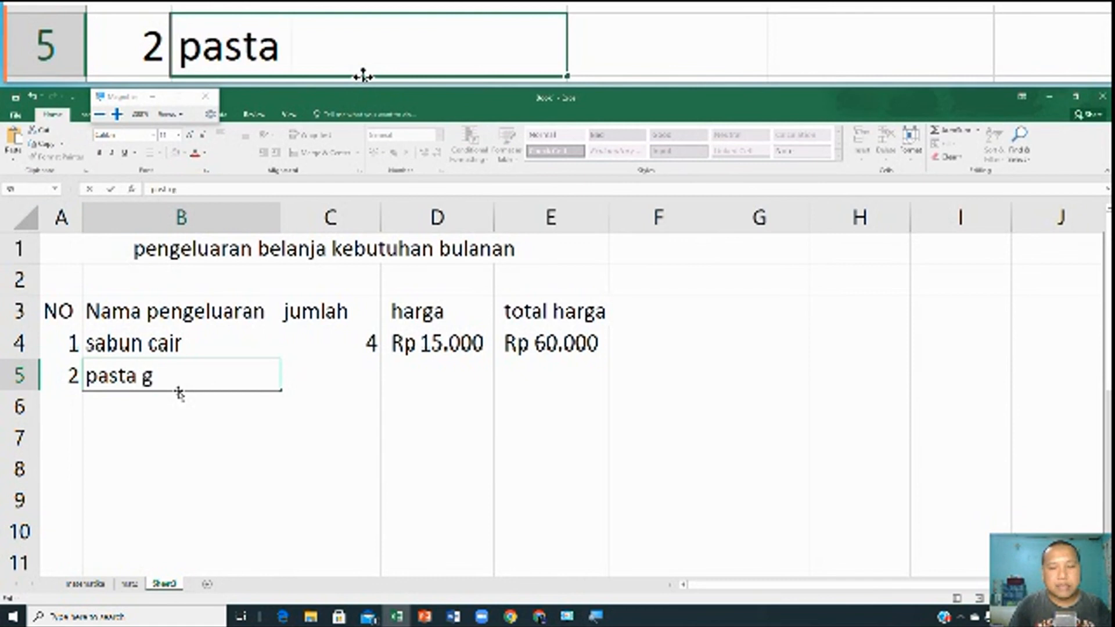
{"action": "type", "text": "igi"}
{"action": "key", "text": "Tab"}
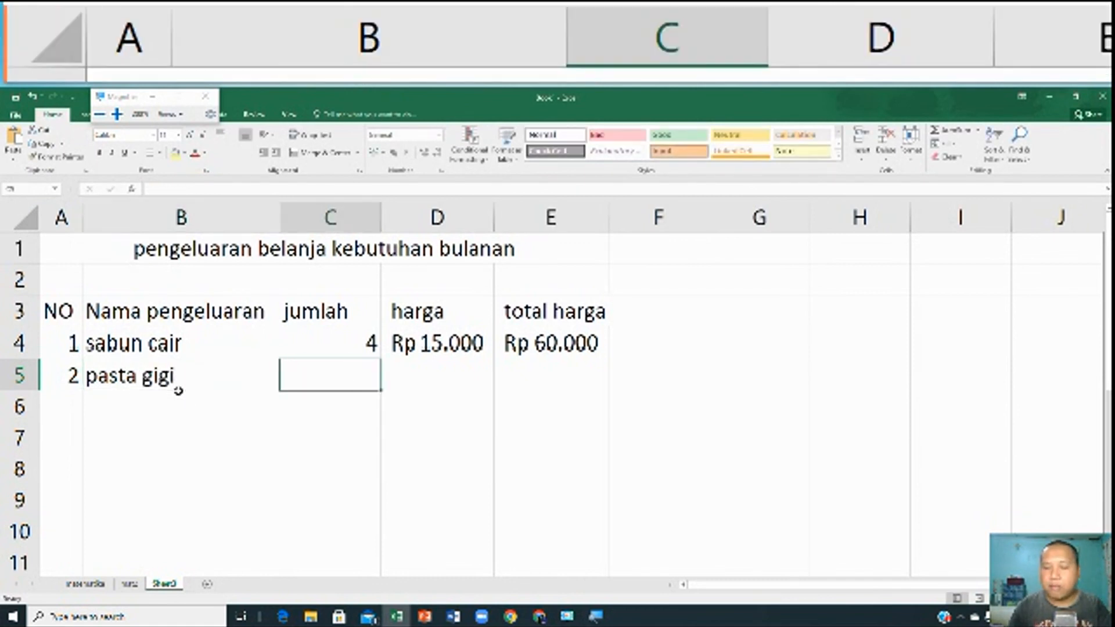
{"action": "type", "text": "4"}
{"action": "key", "text": "Tab"}
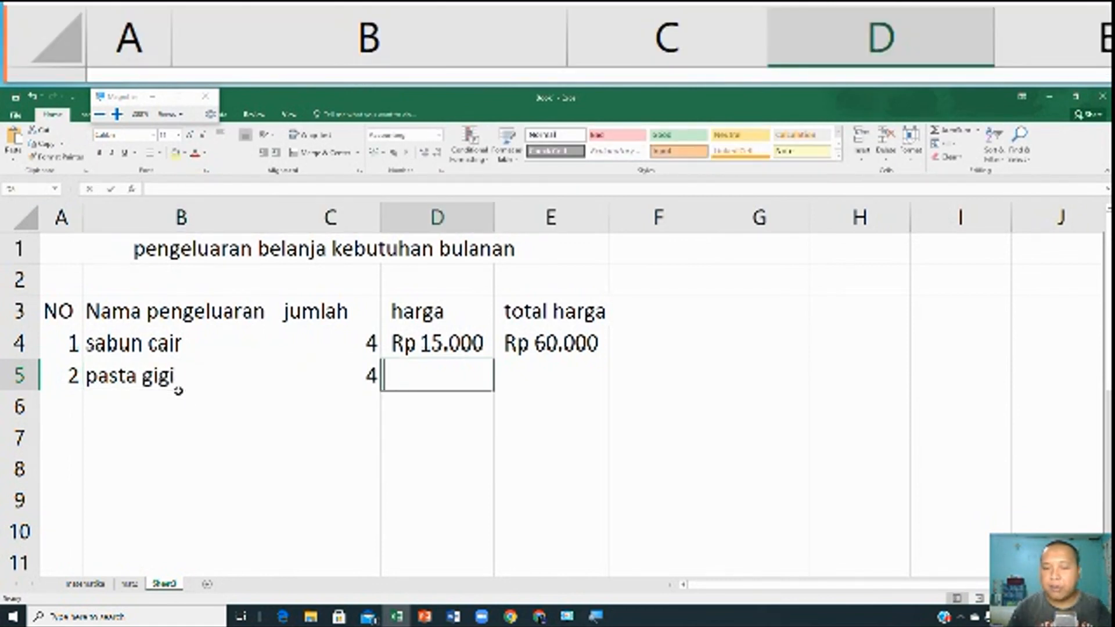
{"action": "type", "text": "8000"}
{"action": "key", "text": "Tab"}
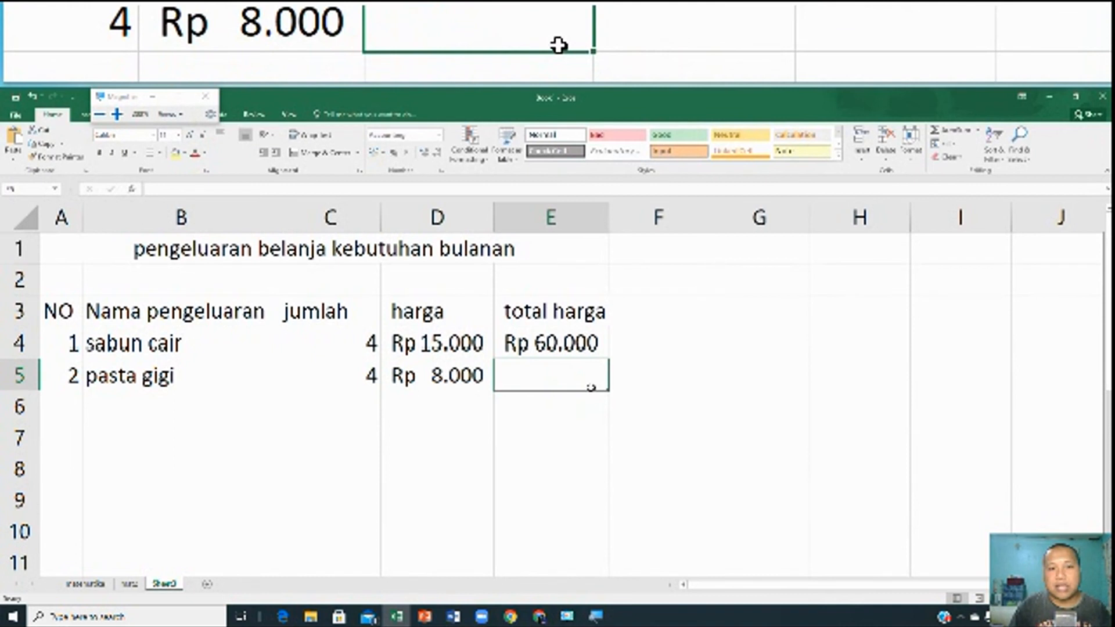
Calculate the pasta gigi total in E5 with the formula =C5*D5
{"action": "type", "text": "="}
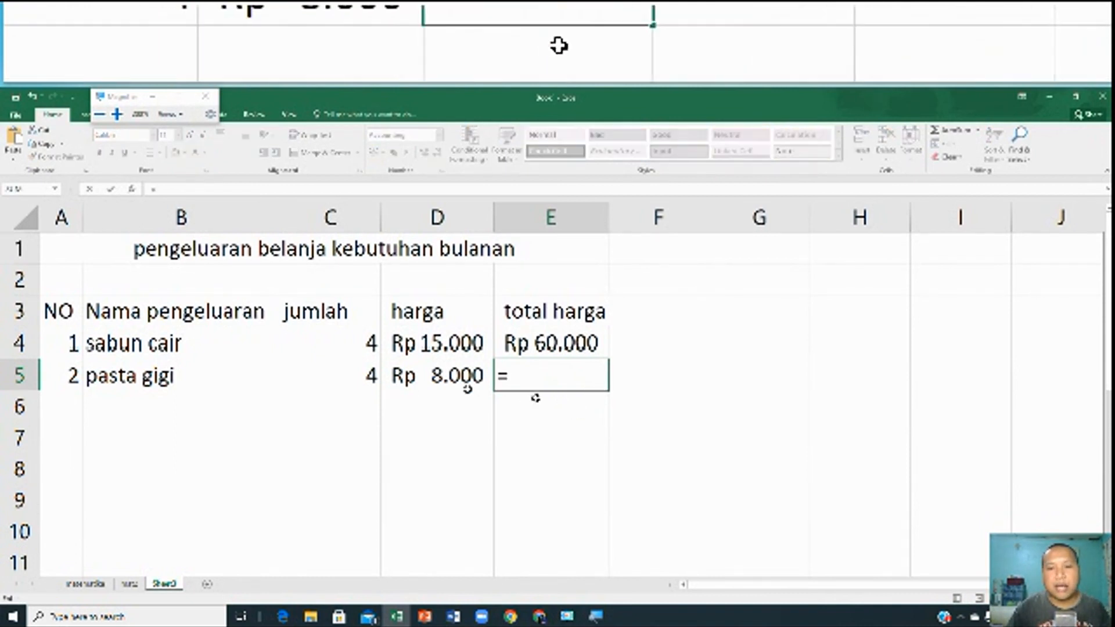
{"action": "left_click", "coordinate": [335, 370]}
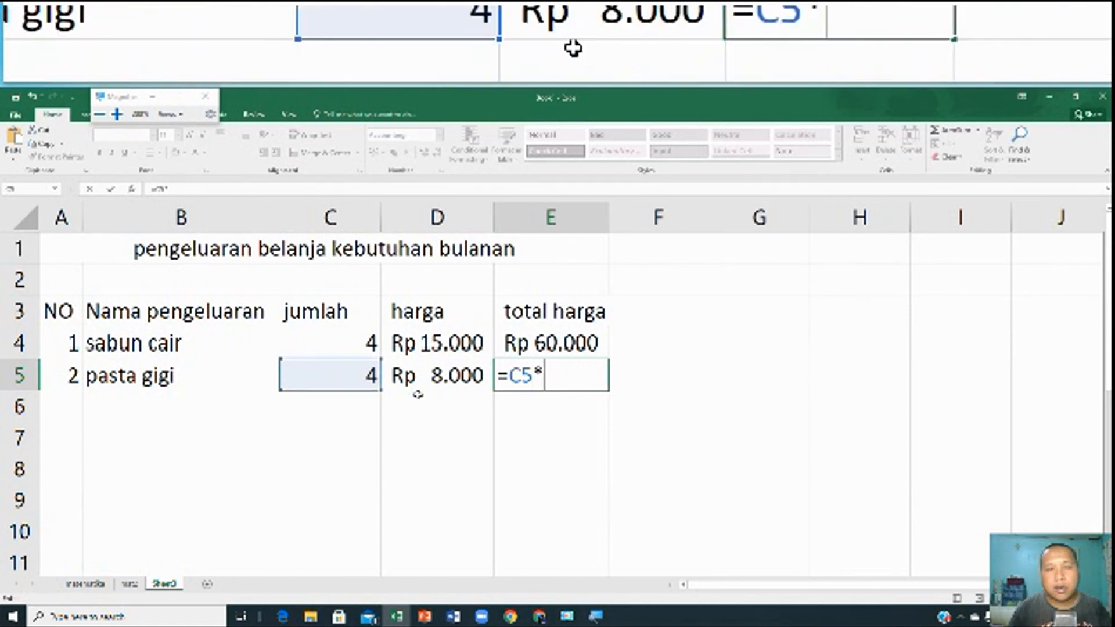
{"action": "left_click", "coordinate": [427, 376]}
{"action": "key", "text": "Return"}
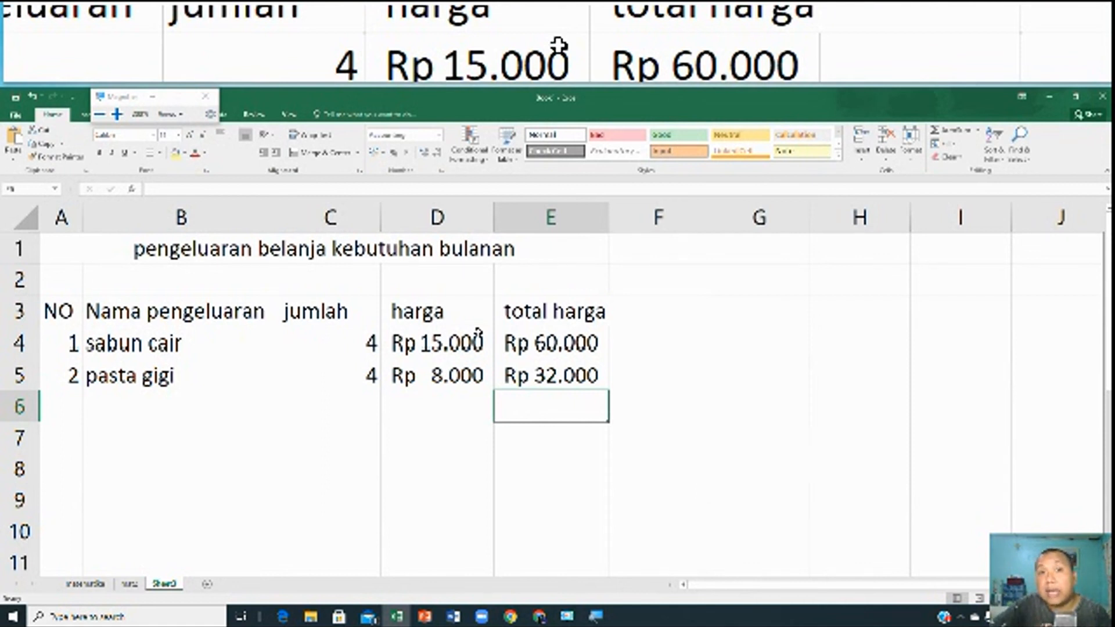
Copy the total harga formula from E5 down through E10
{"action": "left_click", "coordinate": [580, 375]}
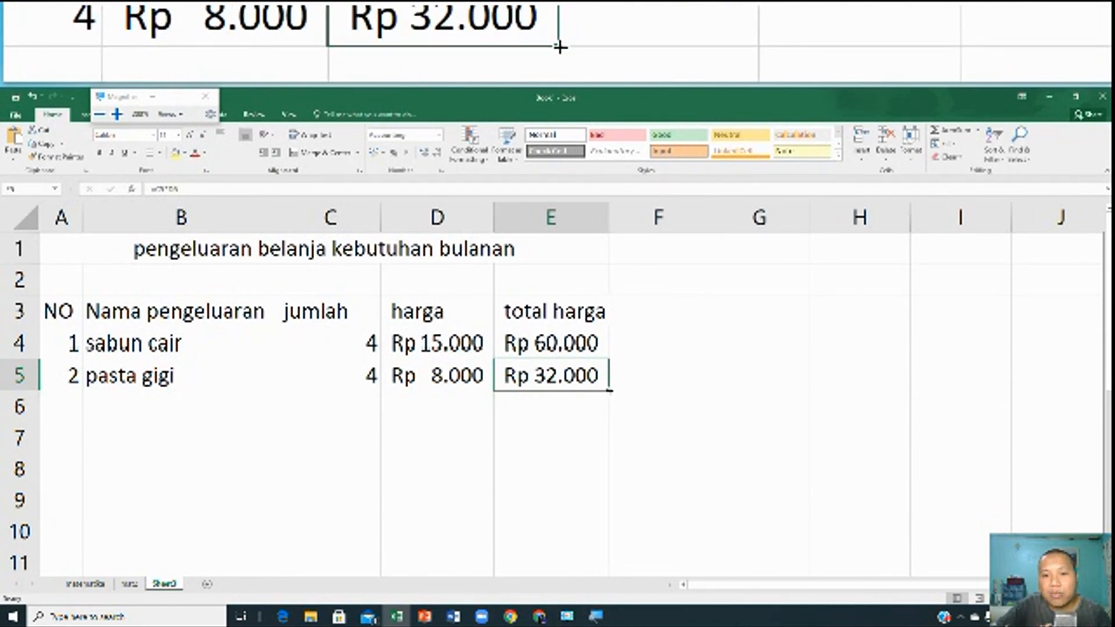
{"action": "left_click_drag", "start_coordinate": [609, 391], "coordinate": [603, 539]}
{"action": "left_click", "coordinate": [719, 465]}
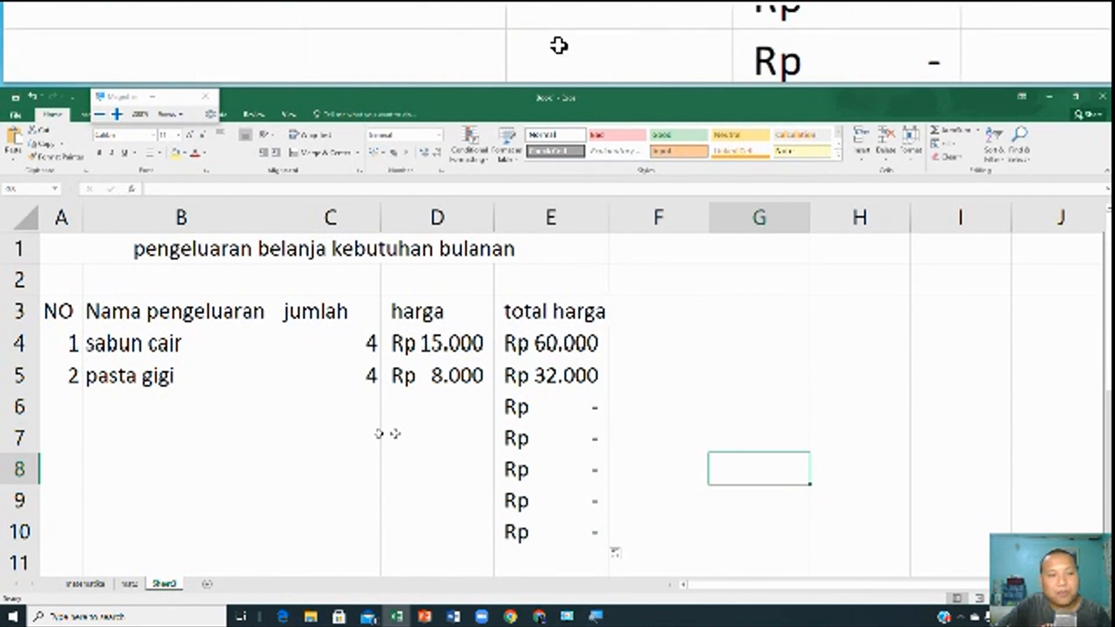
Fill row 6 with number 3, item "sikat gigi", jumlah 4 and harga 5000
{"action": "left_click", "coordinate": [57, 405]}
{"action": "type", "text": "3"}
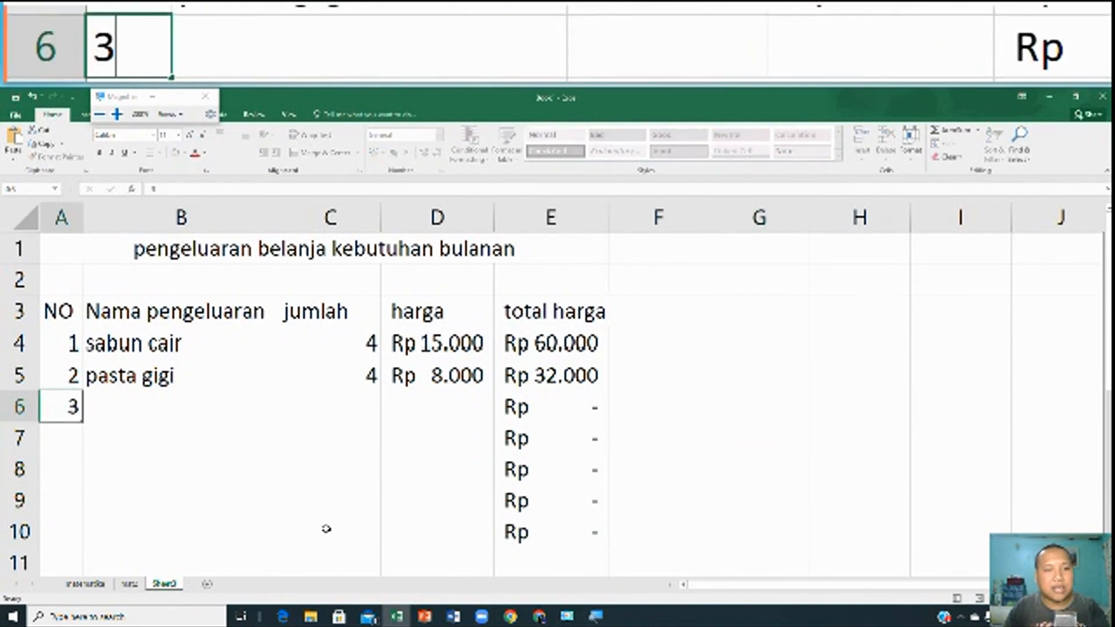
{"action": "key", "text": "Tab"}
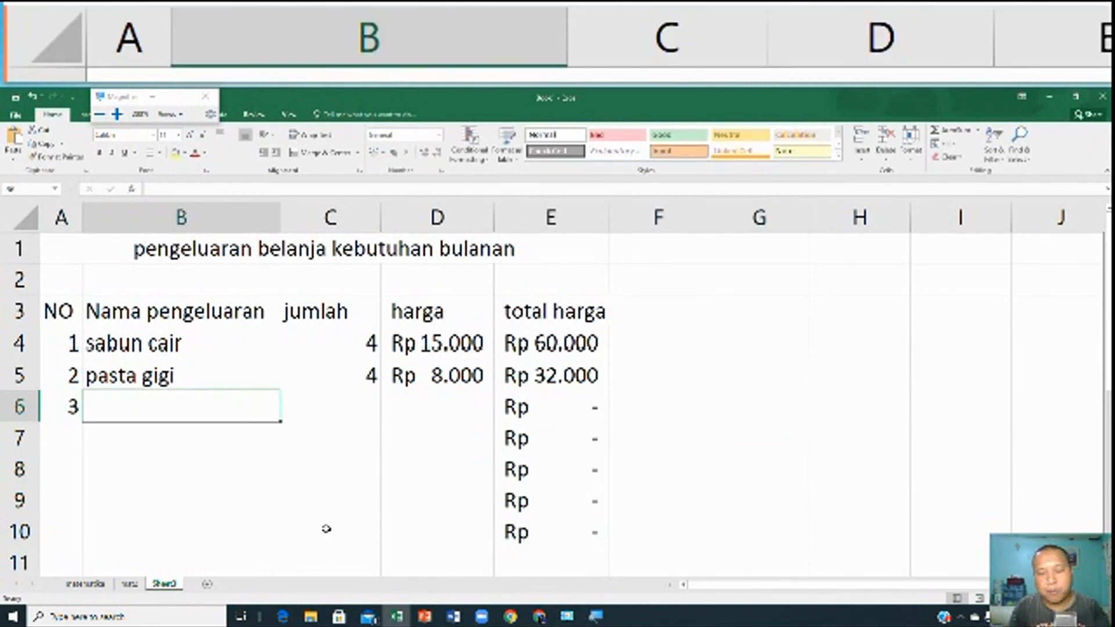
{"action": "type", "text": "sik"}
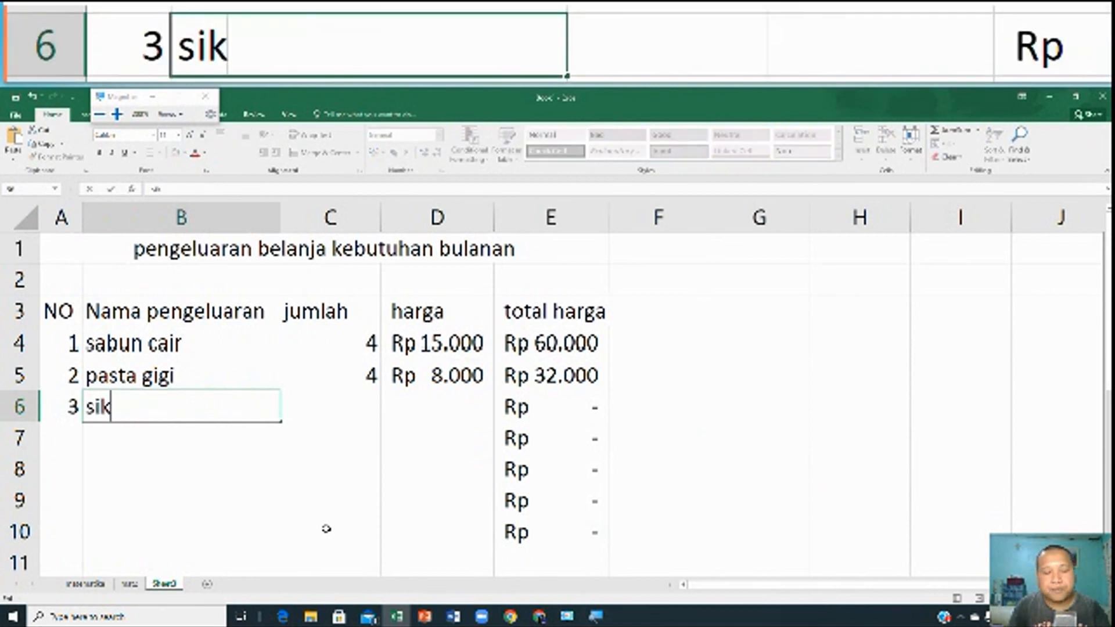
{"action": "type", "text": "at gigi"}
{"action": "key", "text": "Tab"}
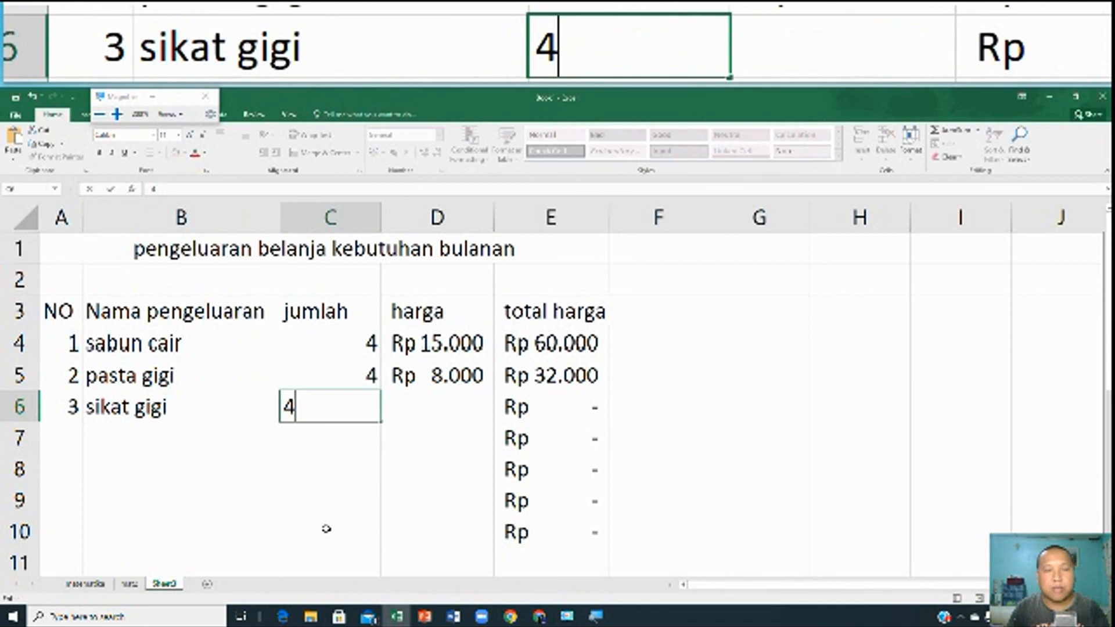
{"action": "key", "text": "Tab"}
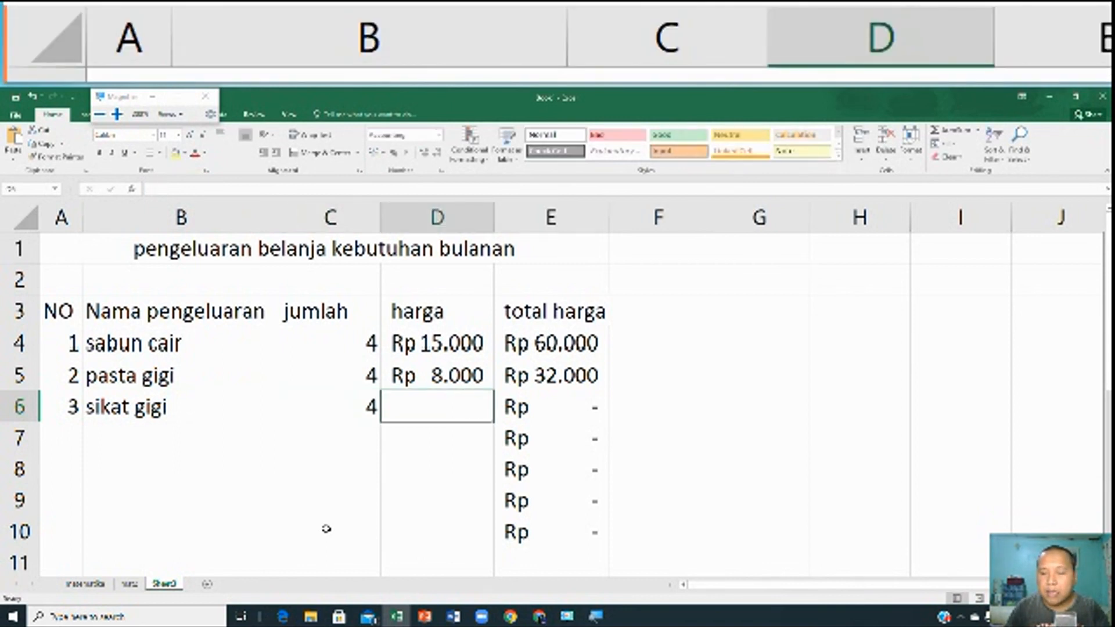
{"action": "type", "text": "5000"}
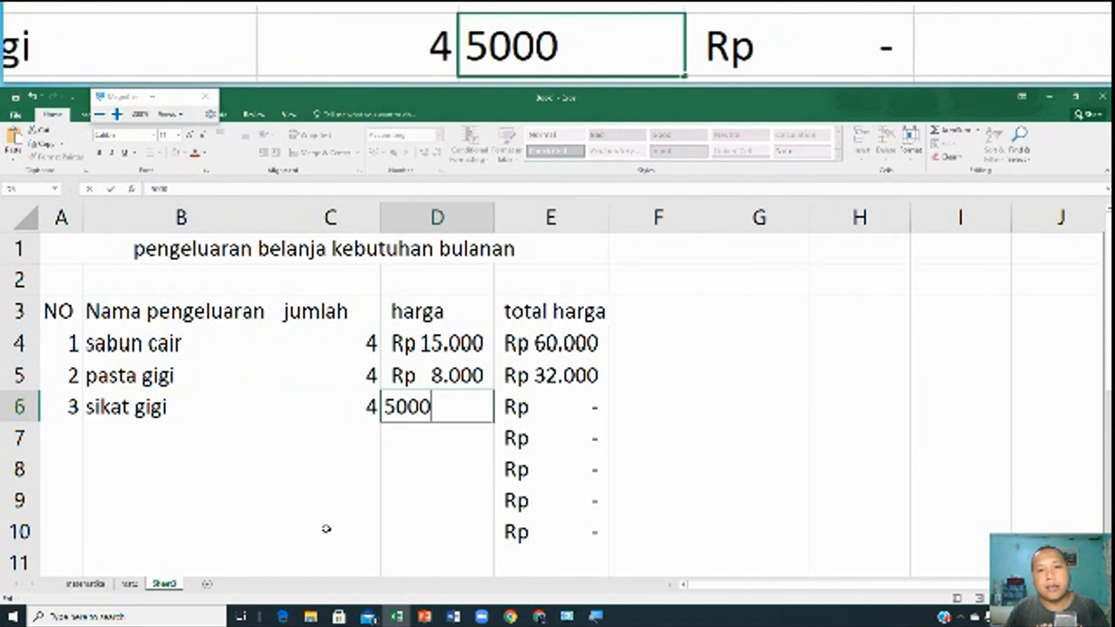
{"action": "key", "text": "Return"}
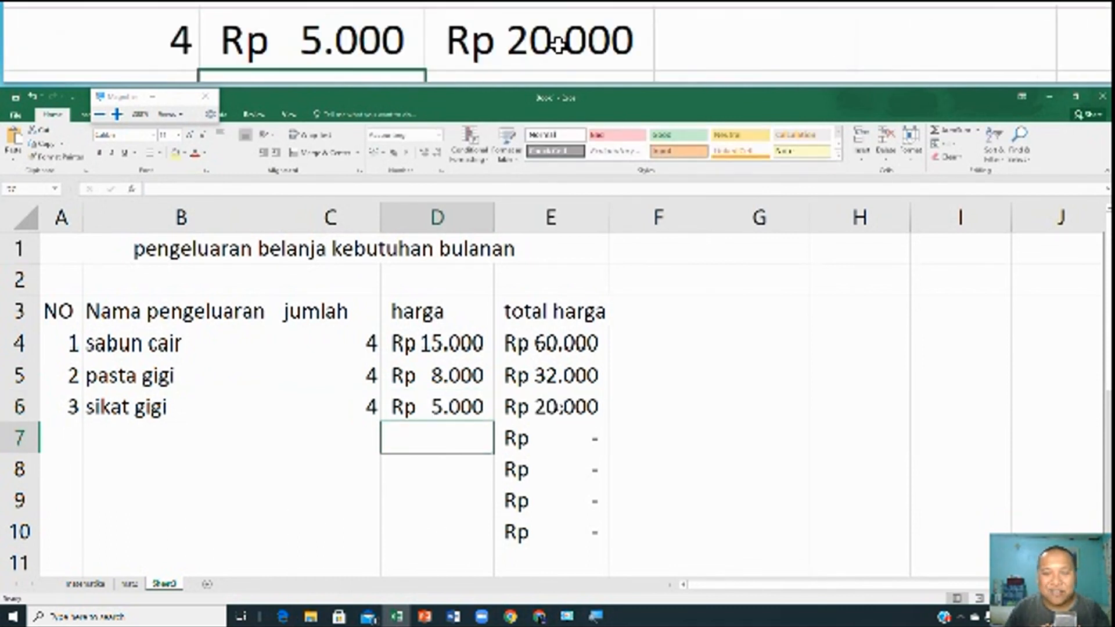
{"action": "left_click", "coordinate": [561, 409]}
{"action": "left_click", "coordinate": [575, 447]}
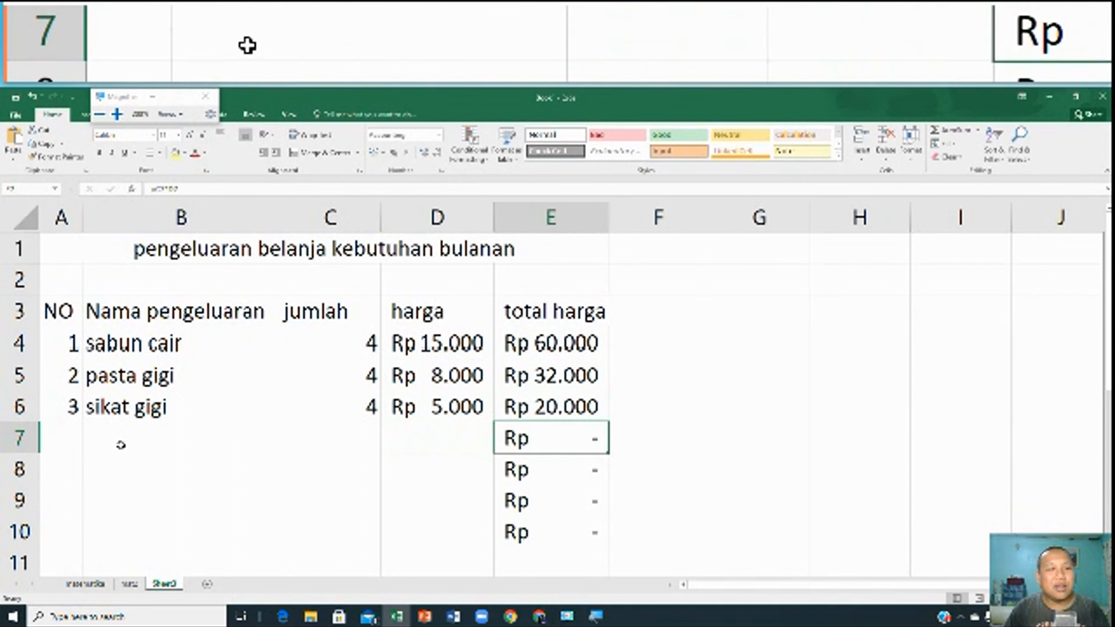
Fill row 7 with number 1, item "handuk", jumlah 1 and harga 25000
{"action": "left_click", "coordinate": [121, 445]}
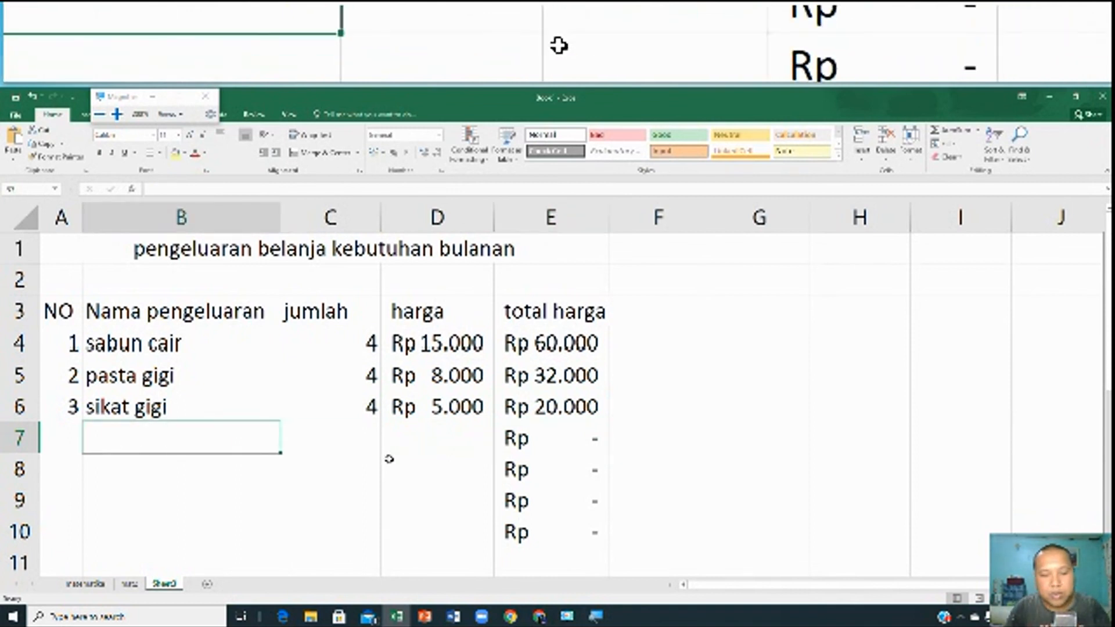
{"action": "type", "text": "handuk"}
{"action": "key", "text": "Left"}
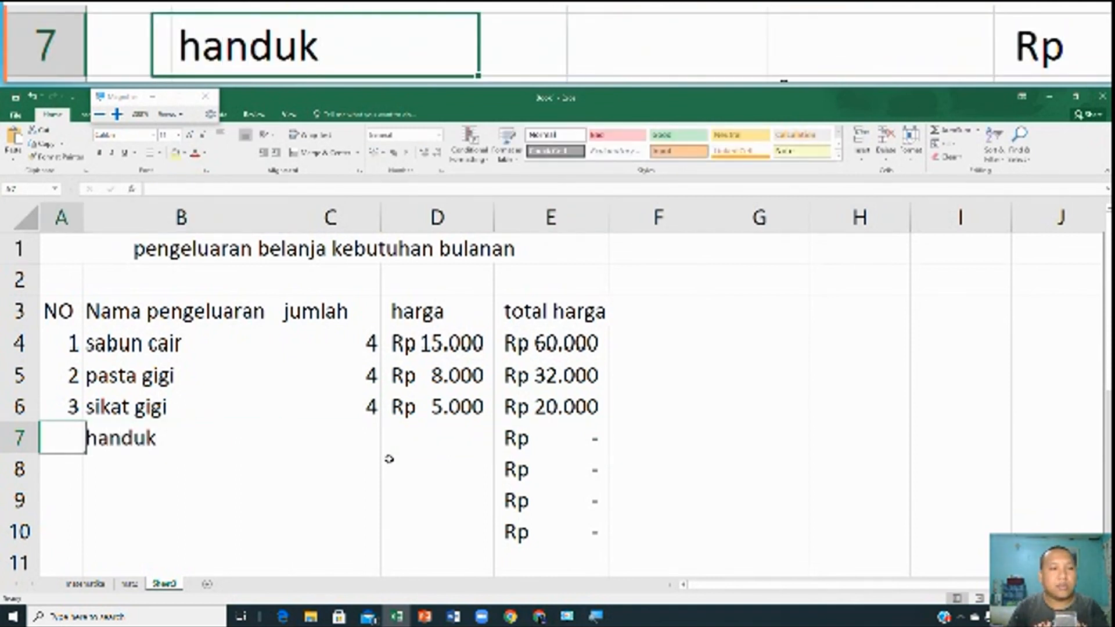
{"action": "type", "text": "1"}
{"action": "key", "text": "Right"}
{"action": "key", "text": "Right"}
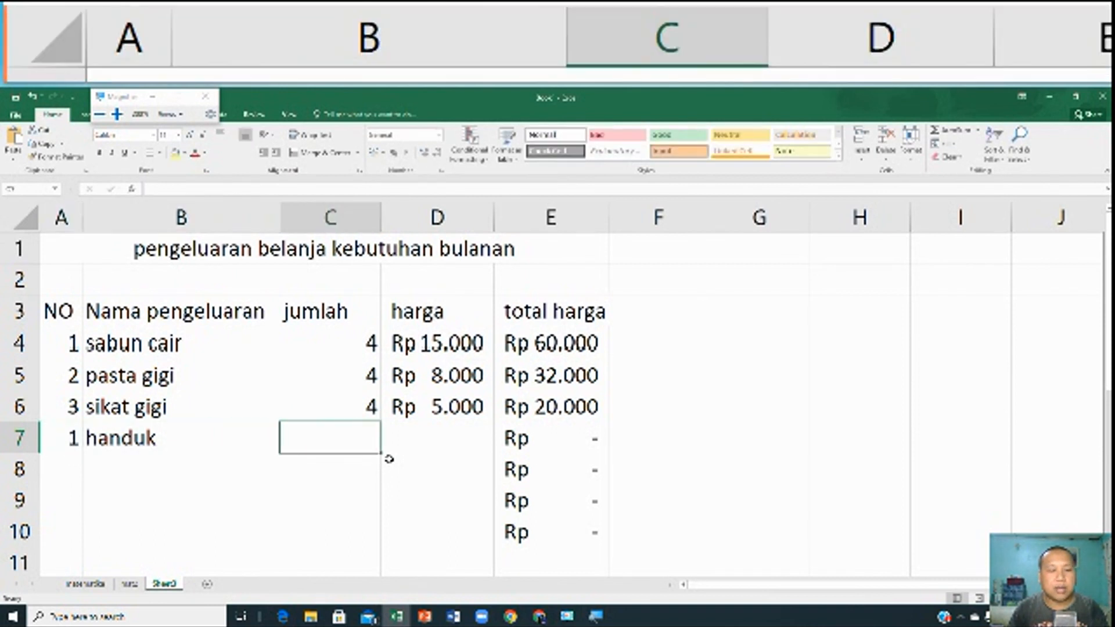
{"action": "type", "text": "1"}
{"action": "key", "text": "Right"}
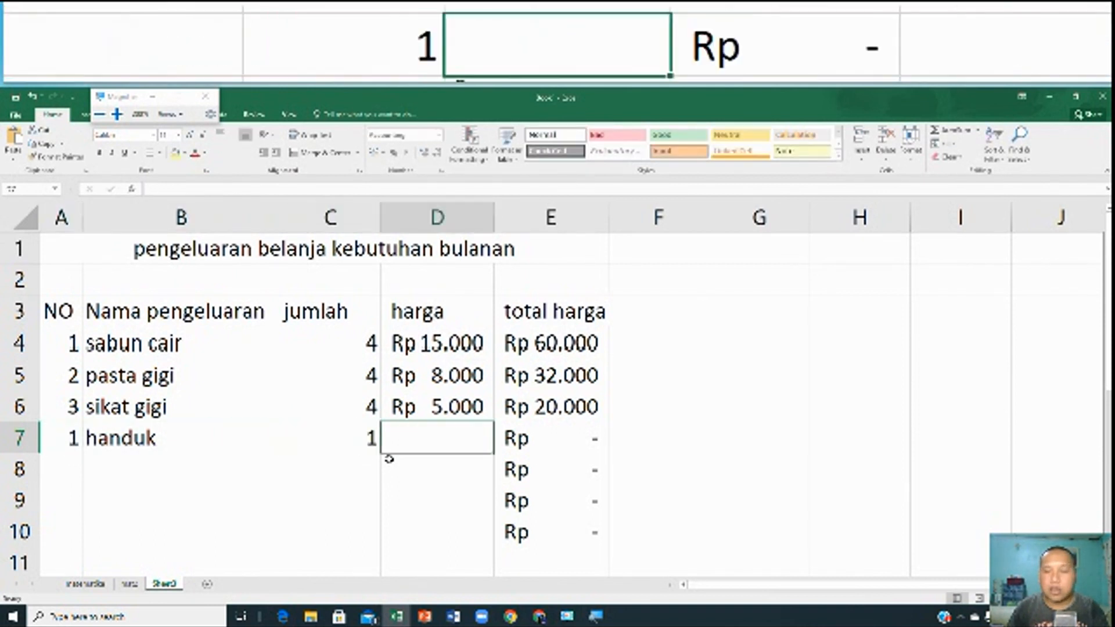
{"action": "type", "text": "25000"}
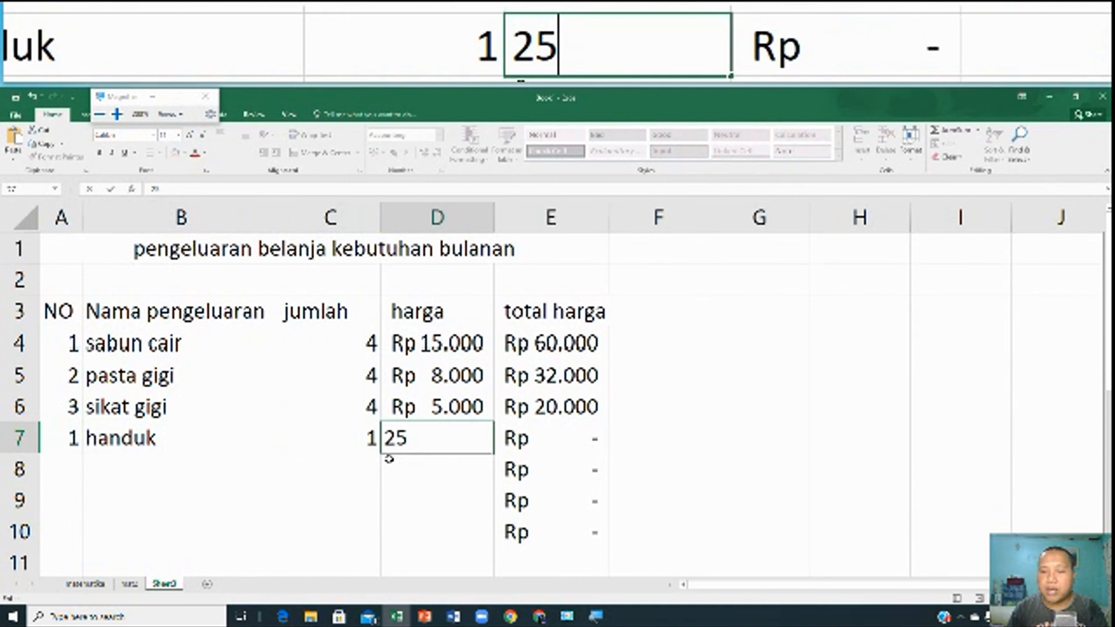
{"action": "key", "text": "Return"}
Set the handuk row's number in A7 to 4 and enter 5 in A8
{"action": "key", "text": "Left"}
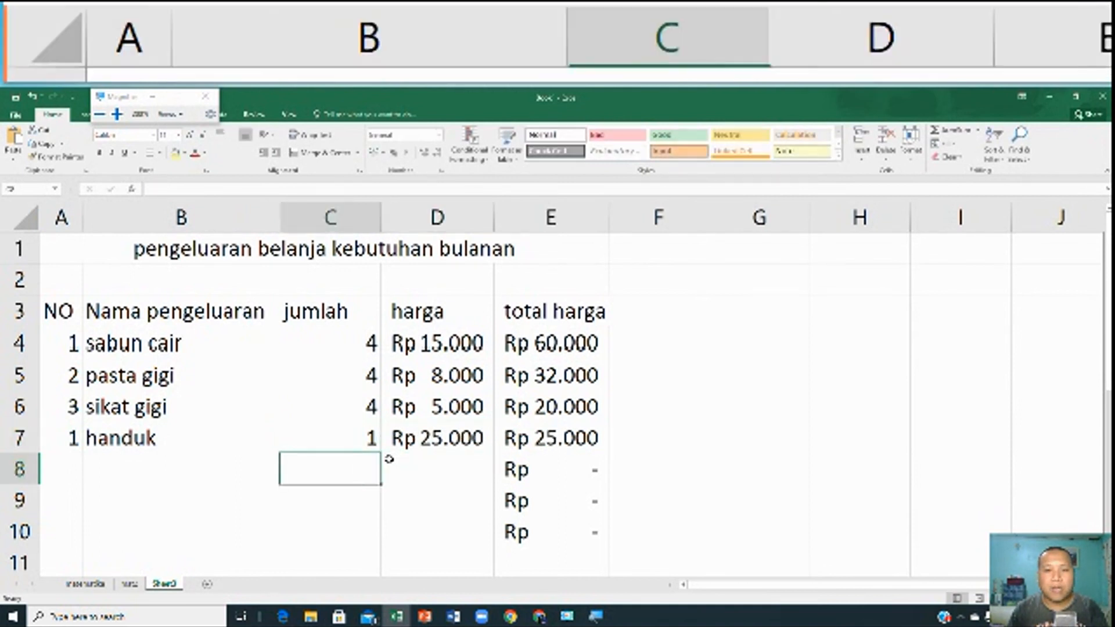
{"action": "key", "text": "Left"}
{"action": "key", "text": "Left"}
{"action": "key", "text": "Right"}
{"action": "key", "text": "Up"}
{"action": "key", "text": "Left"}
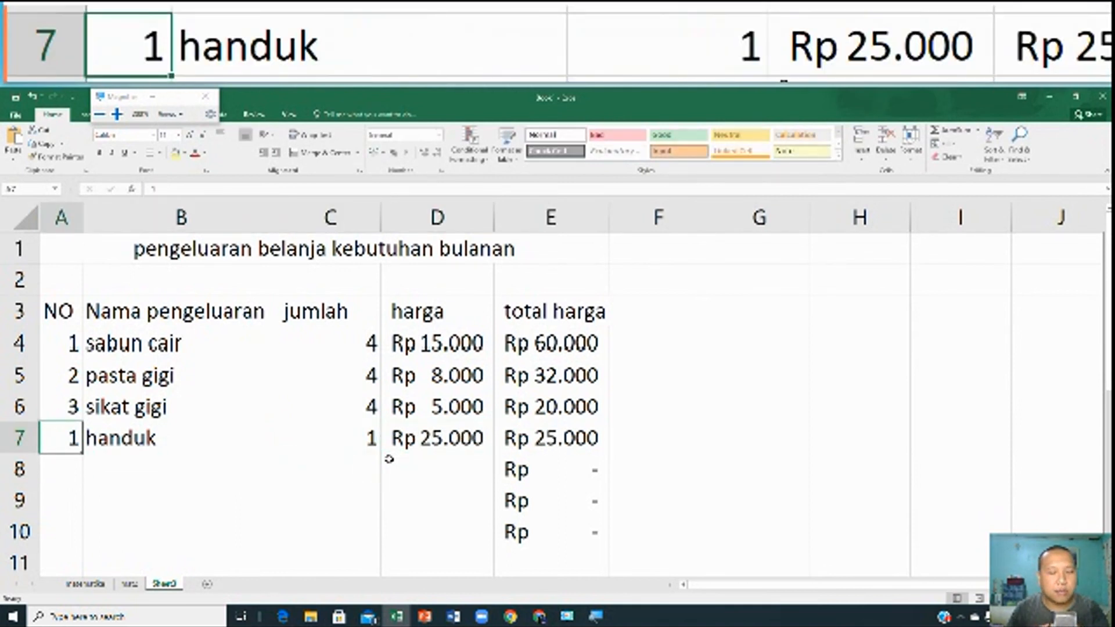
{"action": "type", "text": "4"}
{"action": "key", "text": "Return"}
{"action": "type", "text": "5"}
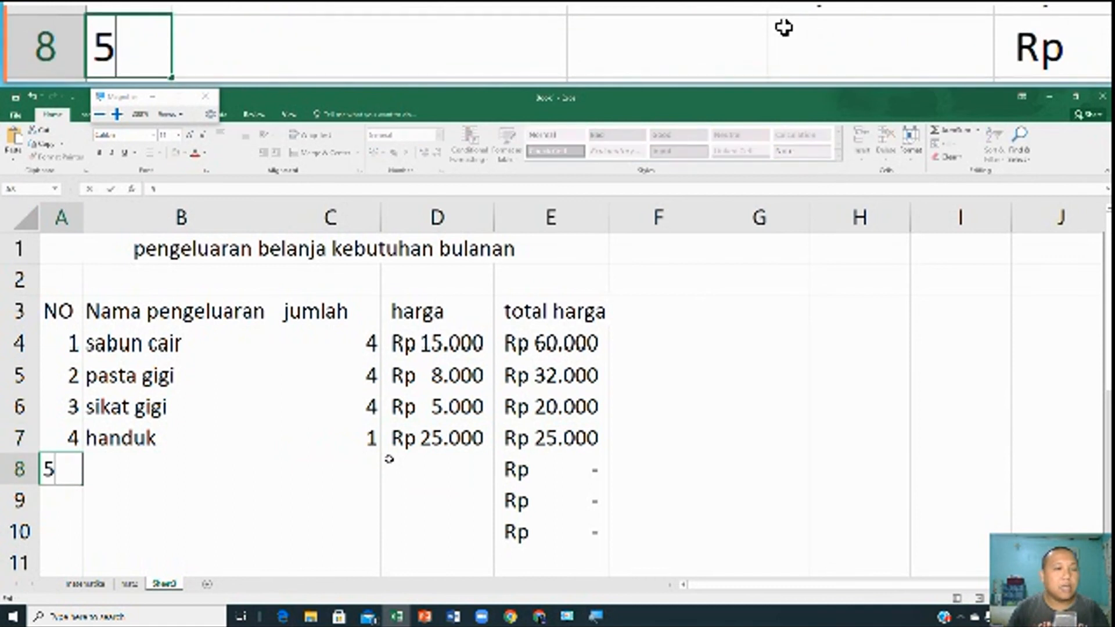
Clear the numbers in A6:A8 and extend the 1, 2 series from A4:A5 down to A10
{"action": "left_click_drag", "start_coordinate": [73, 406], "coordinate": [63, 464]}
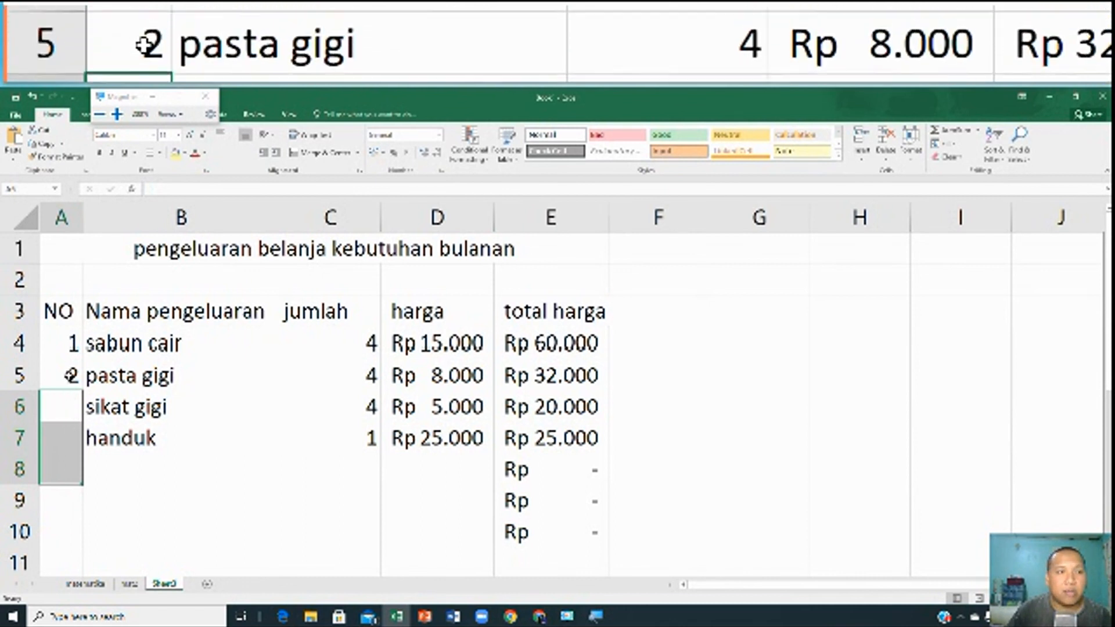
{"action": "left_click_drag", "start_coordinate": [68, 343], "coordinate": [69, 364]}
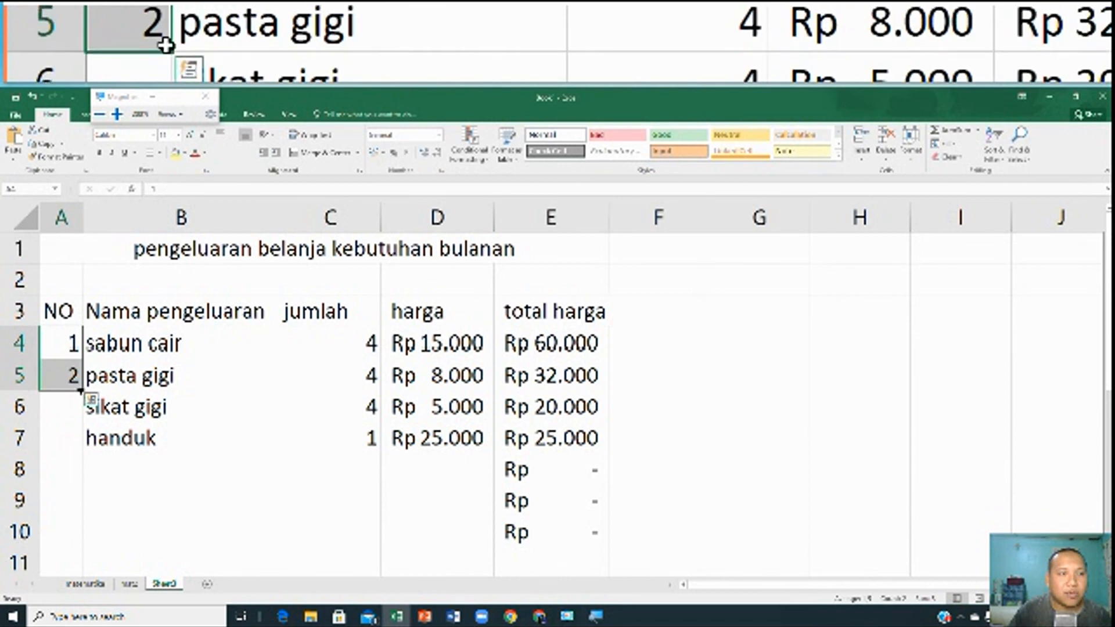
{"action": "left_click_drag", "start_coordinate": [83, 392], "coordinate": [82, 542]}
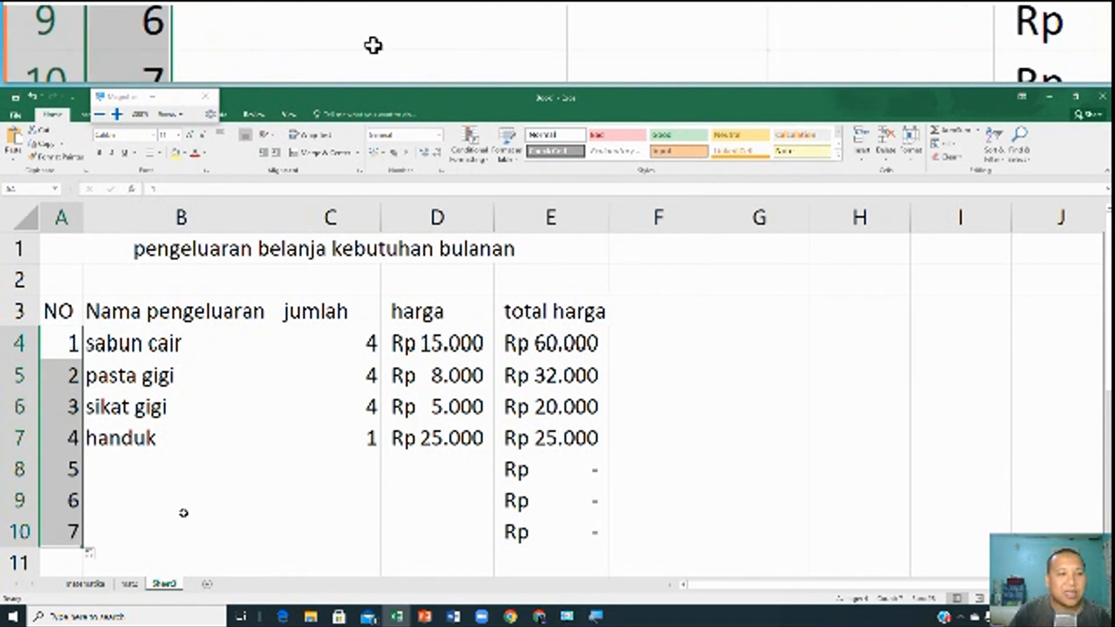
Enter "shampo" as the fifth item name in B8
{"action": "left_click", "coordinate": [189, 505]}
{"action": "left_click", "coordinate": [204, 462]}
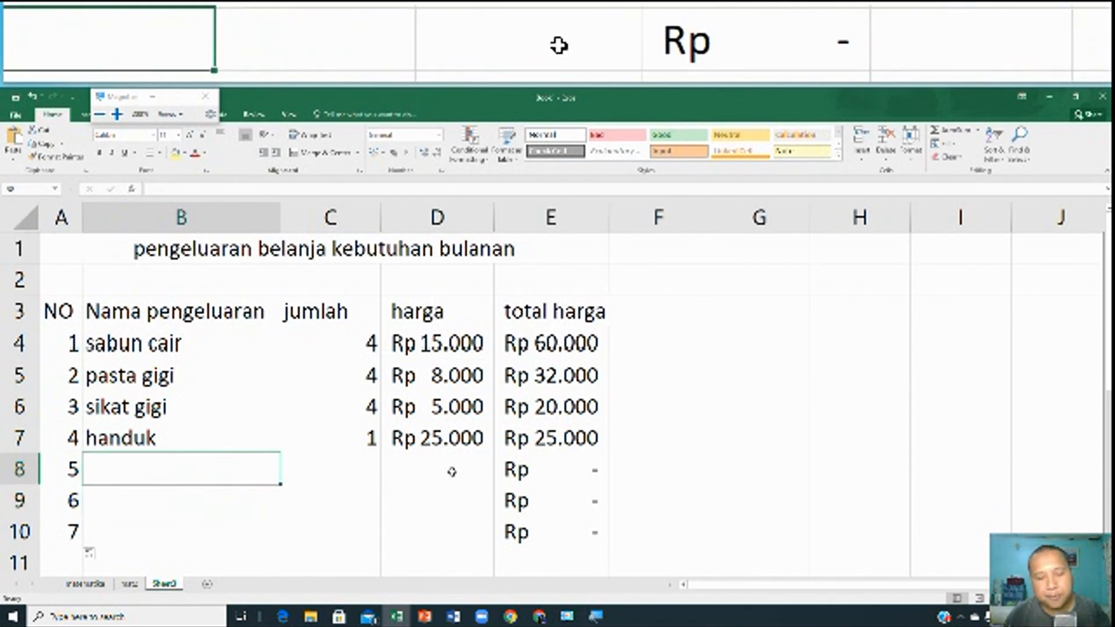
{"action": "type", "text": "shampo"}
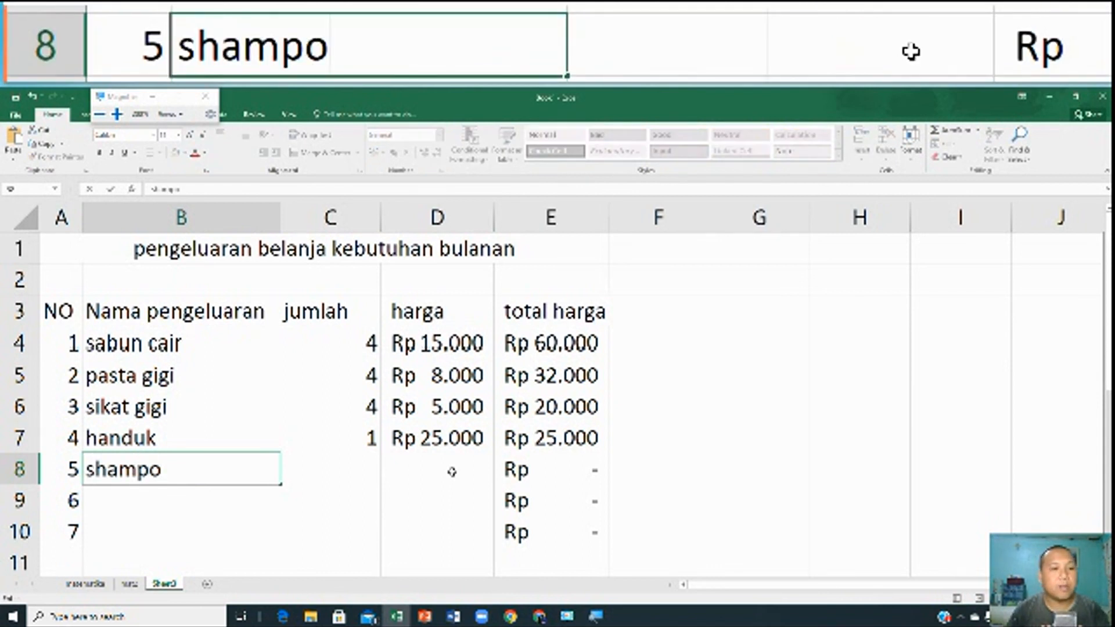
{"action": "key", "text": "Return"}
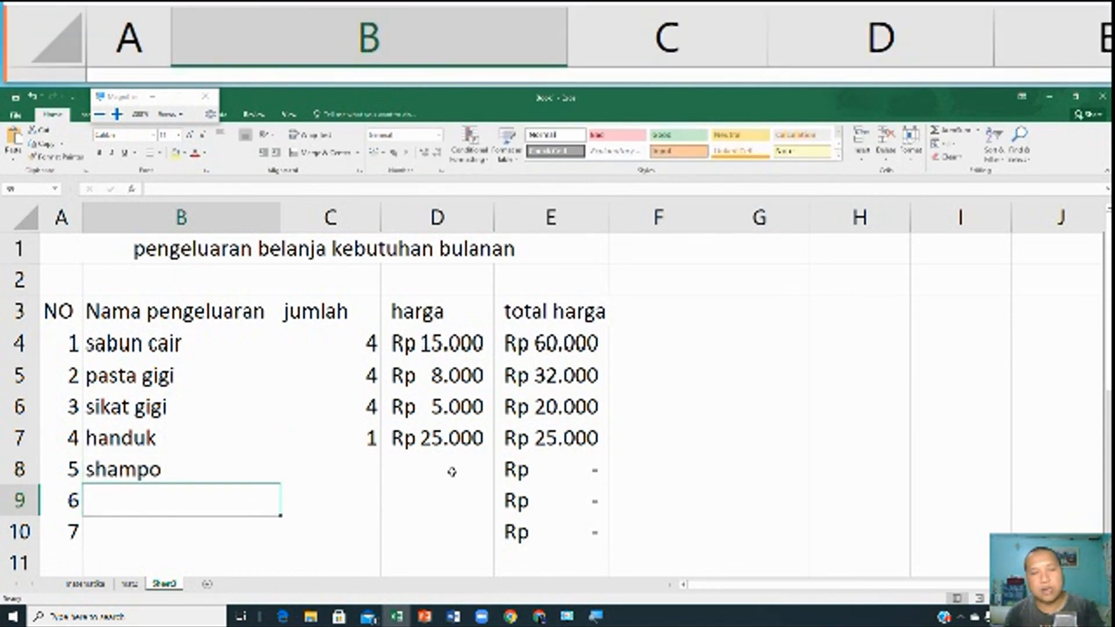
Clear the contents of the unused table rows 9 and 10
{"action": "left_click_drag", "start_coordinate": [20, 501], "coordinate": [20, 537]}
{"action": "key", "text": "Delete"}
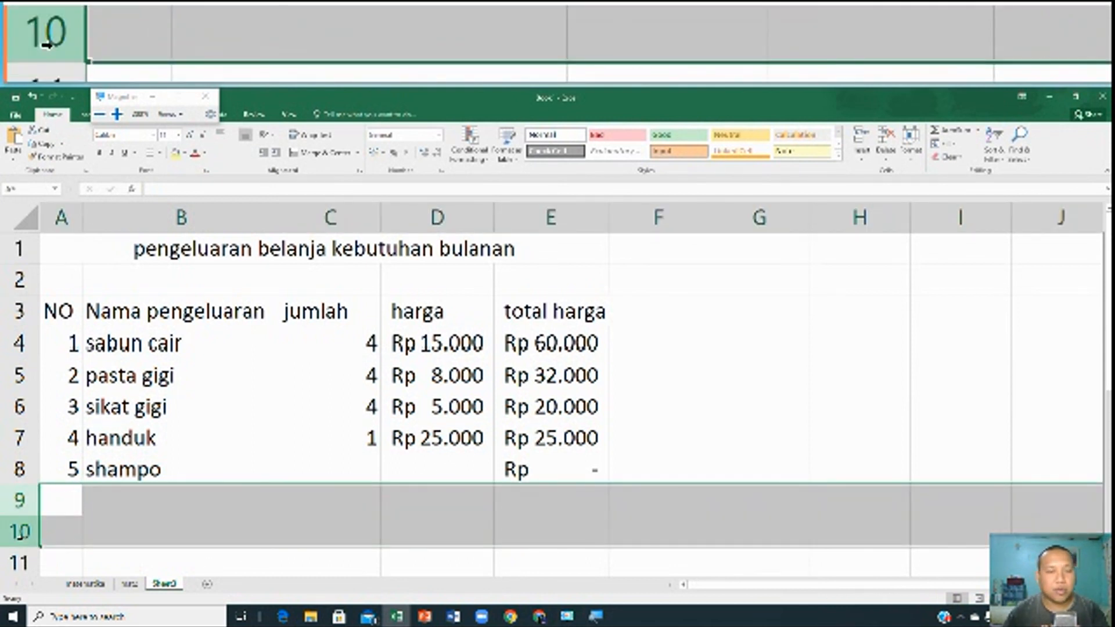
{"action": "left_click", "coordinate": [284, 473]}
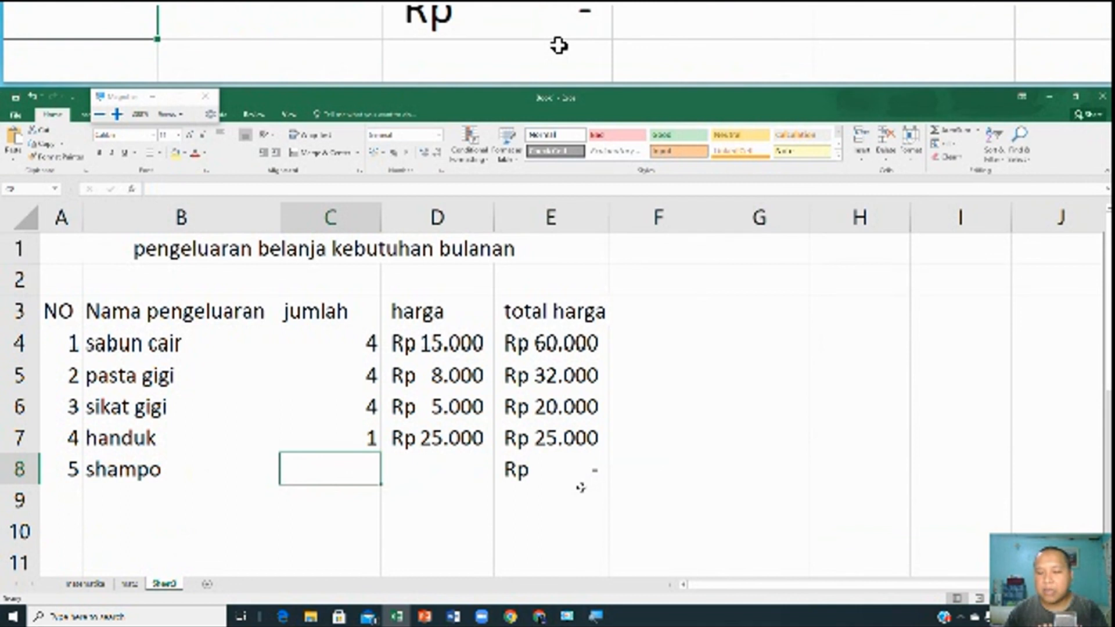
Enter a quantity of 2 and a unit price of 45000 for the shampo row in C8 and D8
{"action": "type", "text": "2"}
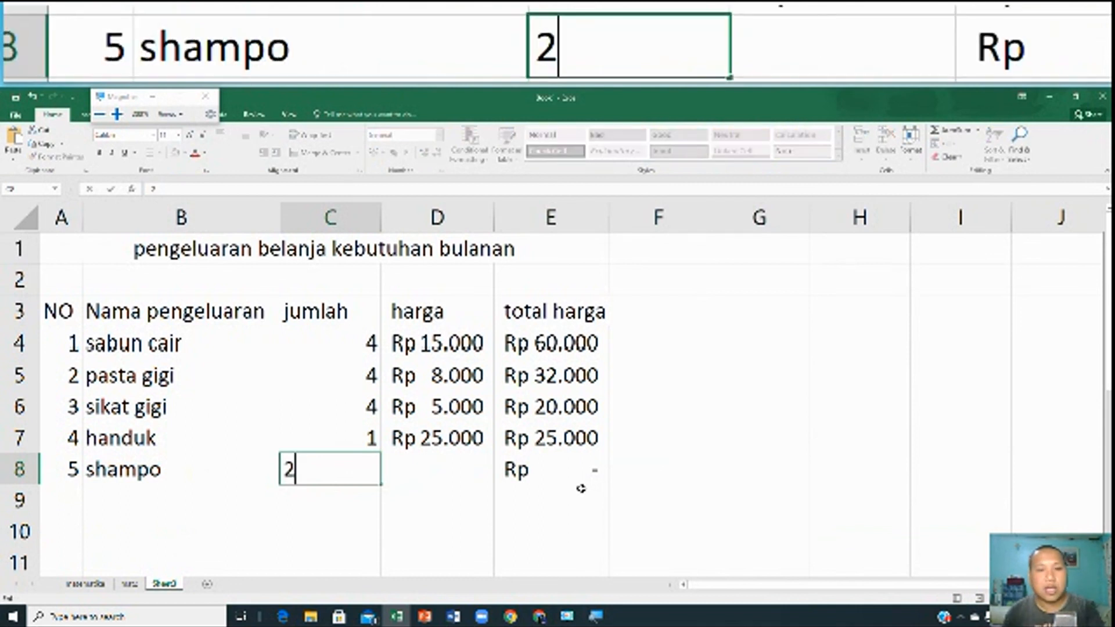
{"action": "key", "text": "Tab"}
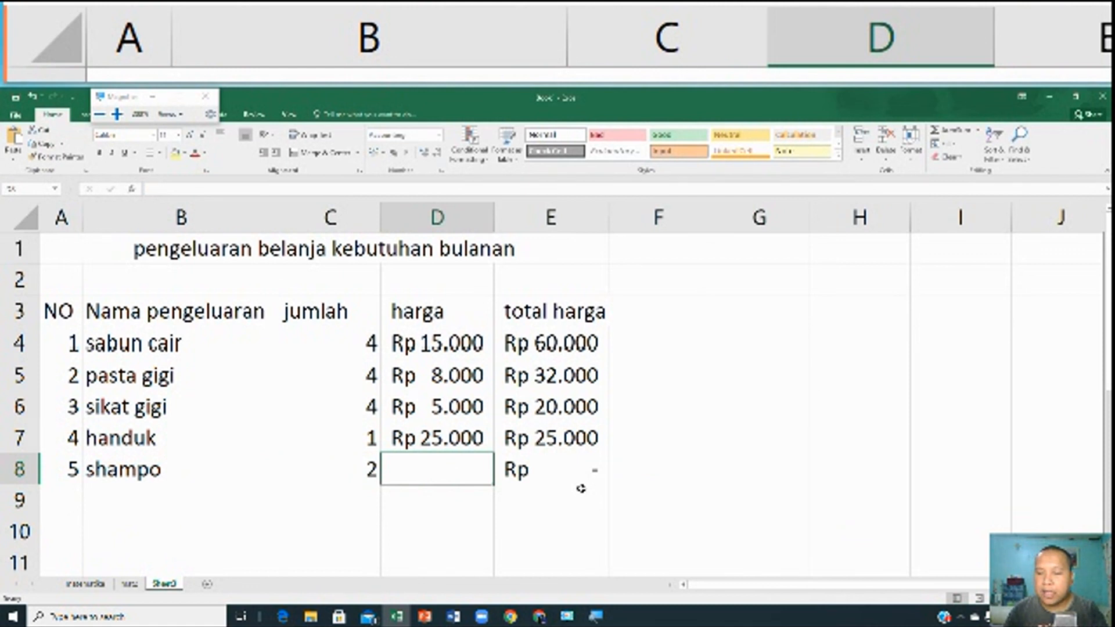
{"action": "type", "text": "45000"}
{"action": "key", "text": "Return"}
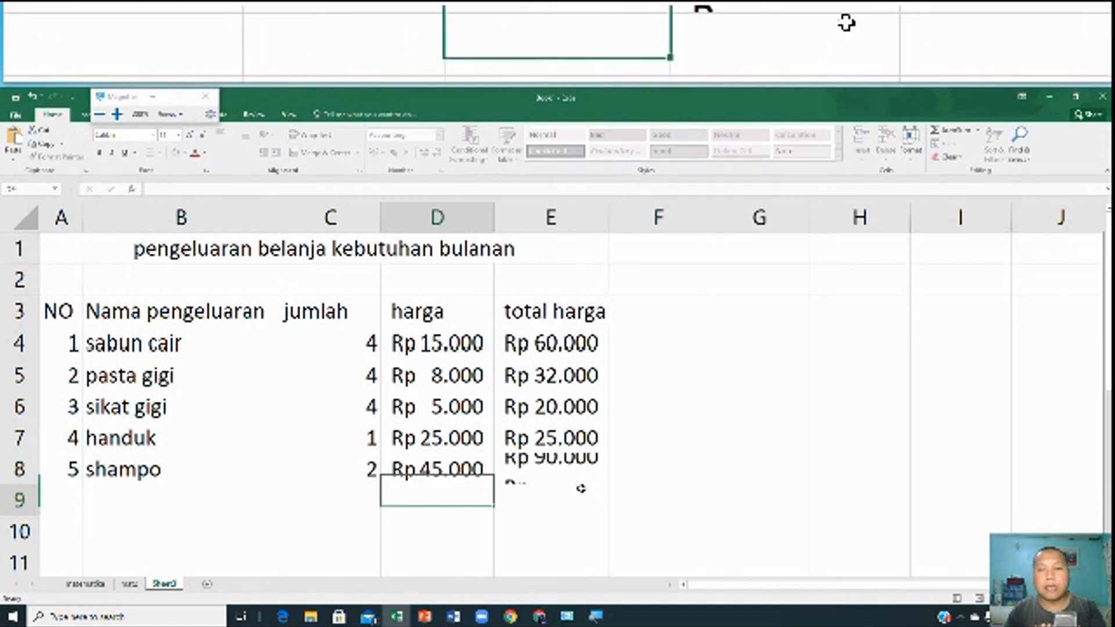
{"action": "key", "text": "Right"}
{"action": "key", "text": "Up"}
{"action": "key", "text": "Down"}
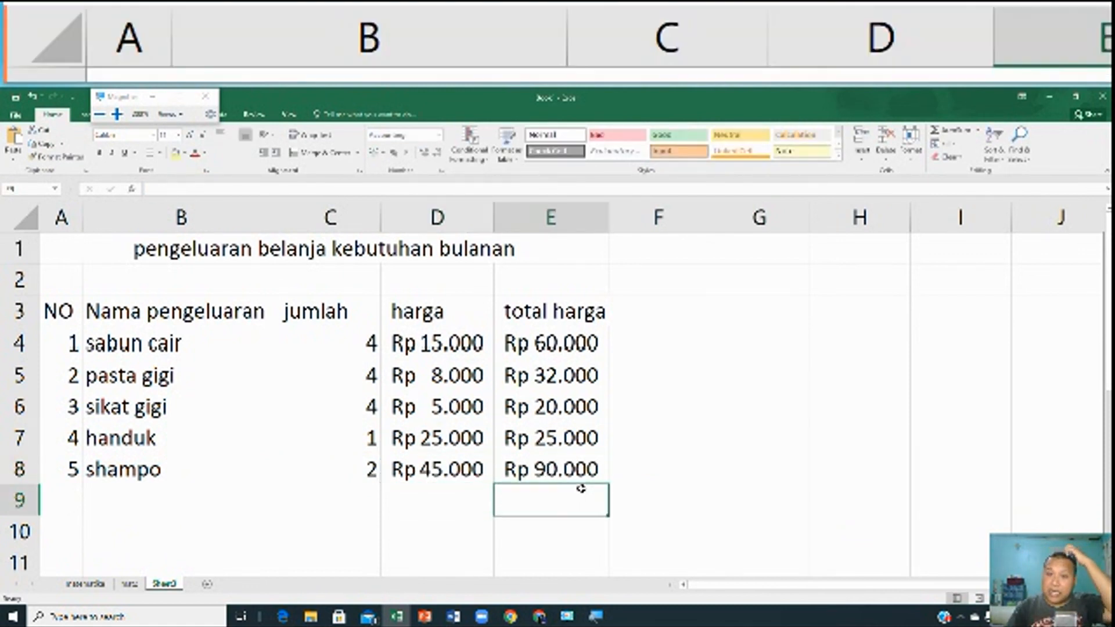
Widen the total harga column E slightly
{"action": "left_click_drag", "start_coordinate": [608, 218], "coordinate": [640, 222]}
{"action": "scroll", "coordinate": [558, 387], "scroll_direction": "down", "scroll_amount": 1}
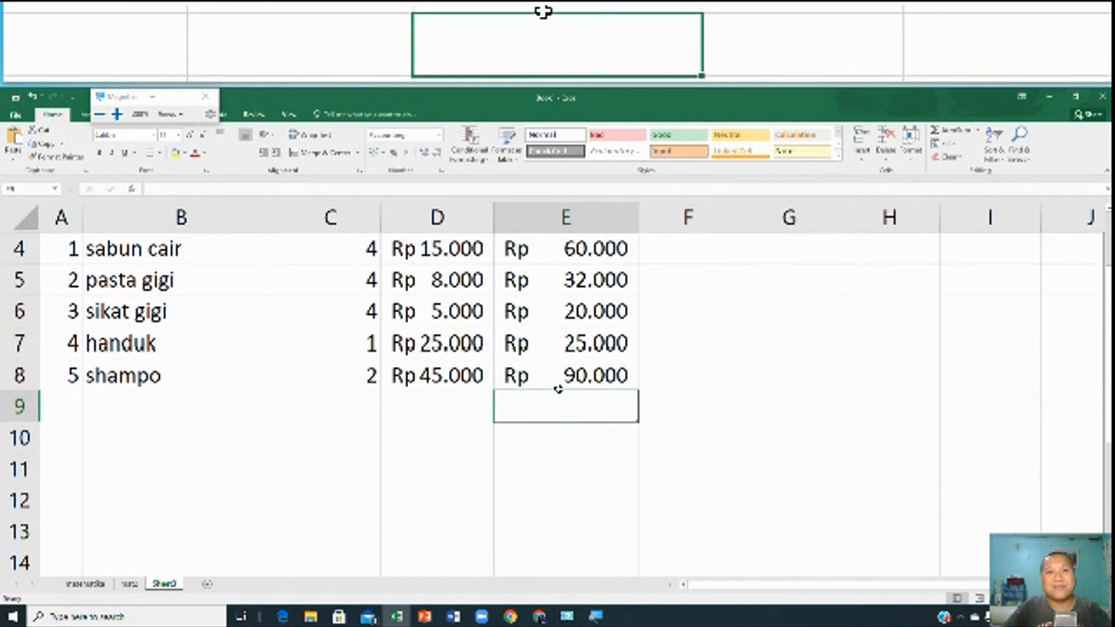
{"action": "scroll", "coordinate": [558, 390], "scroll_direction": "up", "scroll_amount": 1}
Label D9 "jumlah" and total the item amounts in E9 with a SUM formula over E4:E8
{"action": "left_click", "coordinate": [455, 503]}
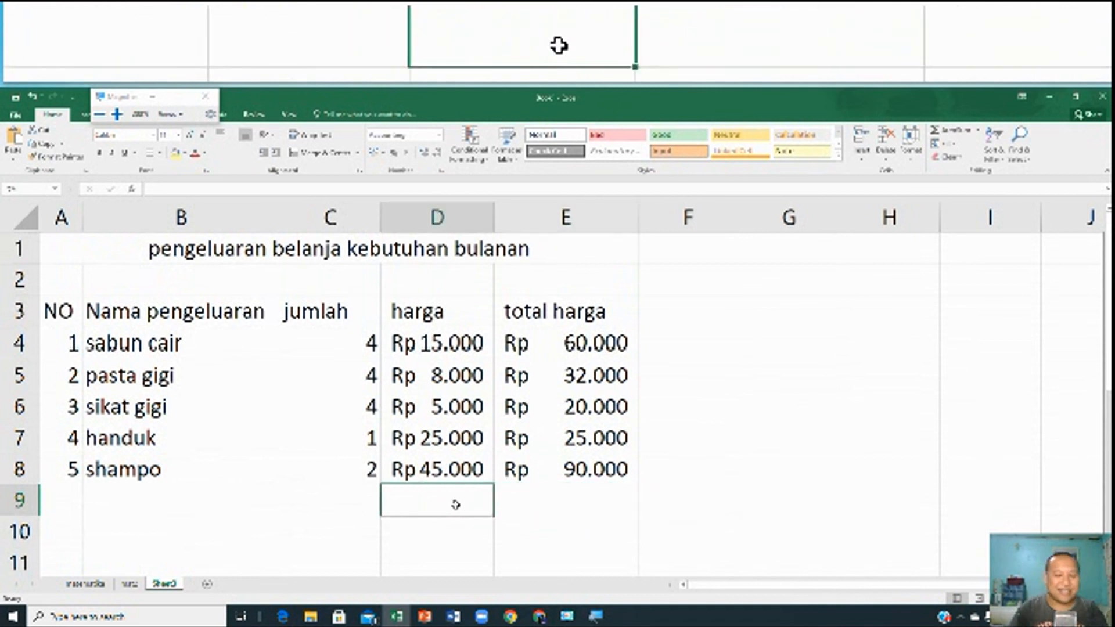
{"action": "type", "text": "jumlah"}
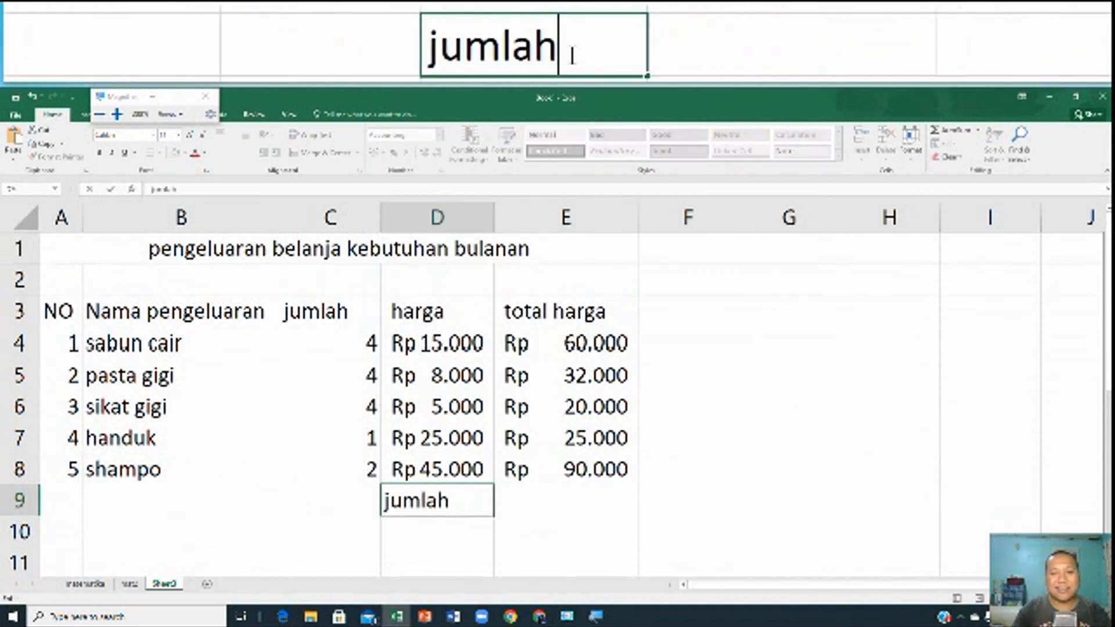
{"action": "key", "text": "Tab"}
{"action": "type", "text": "=sum("}
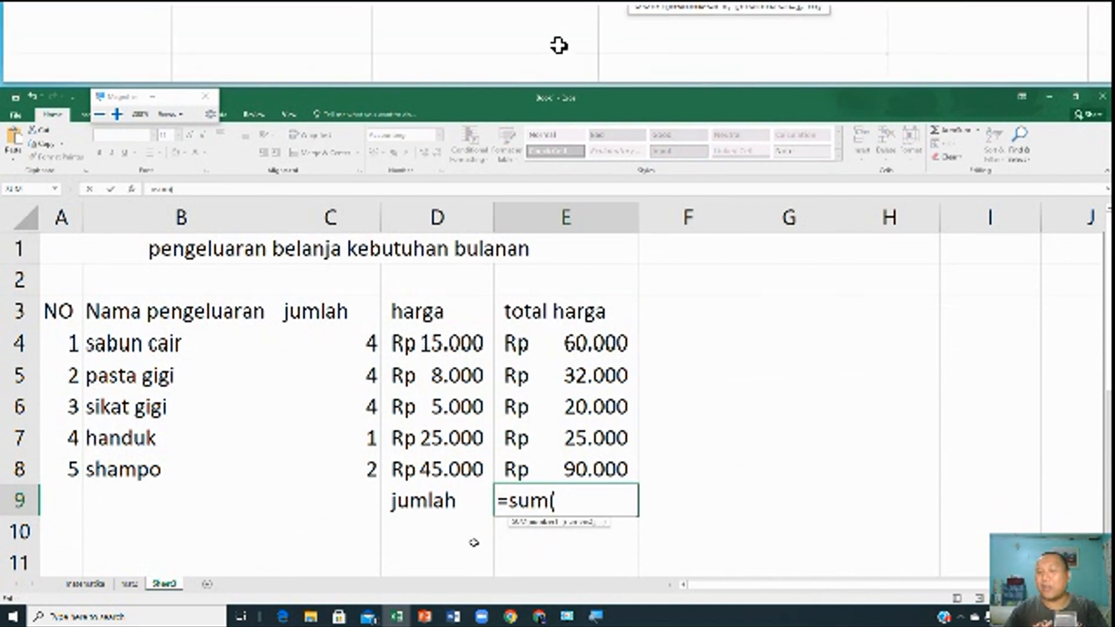
{"action": "left_click_drag", "start_coordinate": [577, 347], "coordinate": [602, 463]}
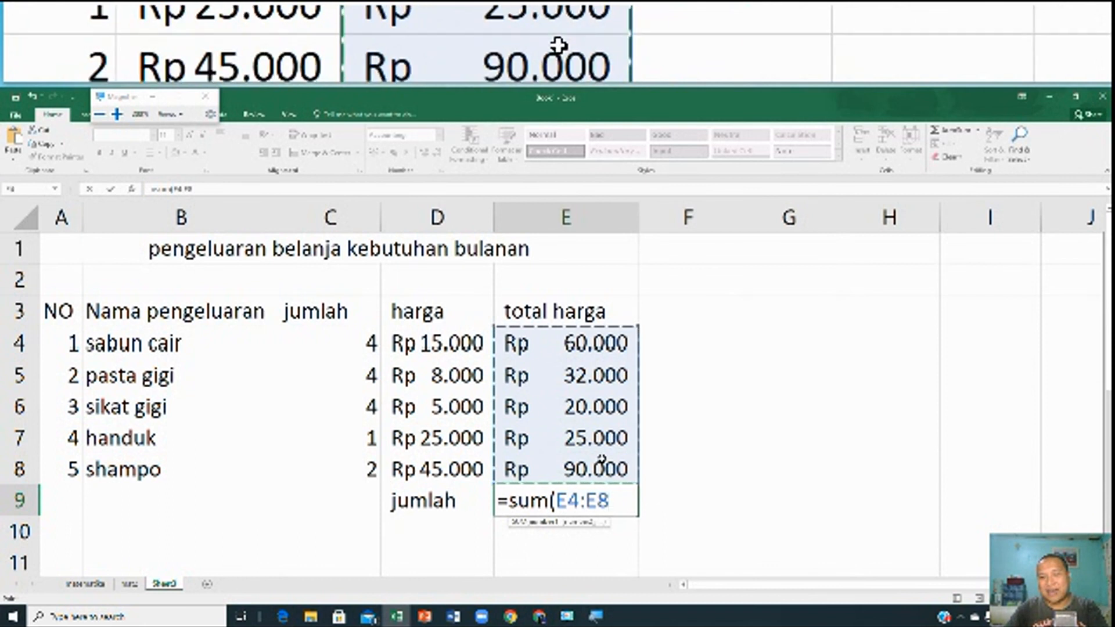
{"action": "key", "text": "Return"}
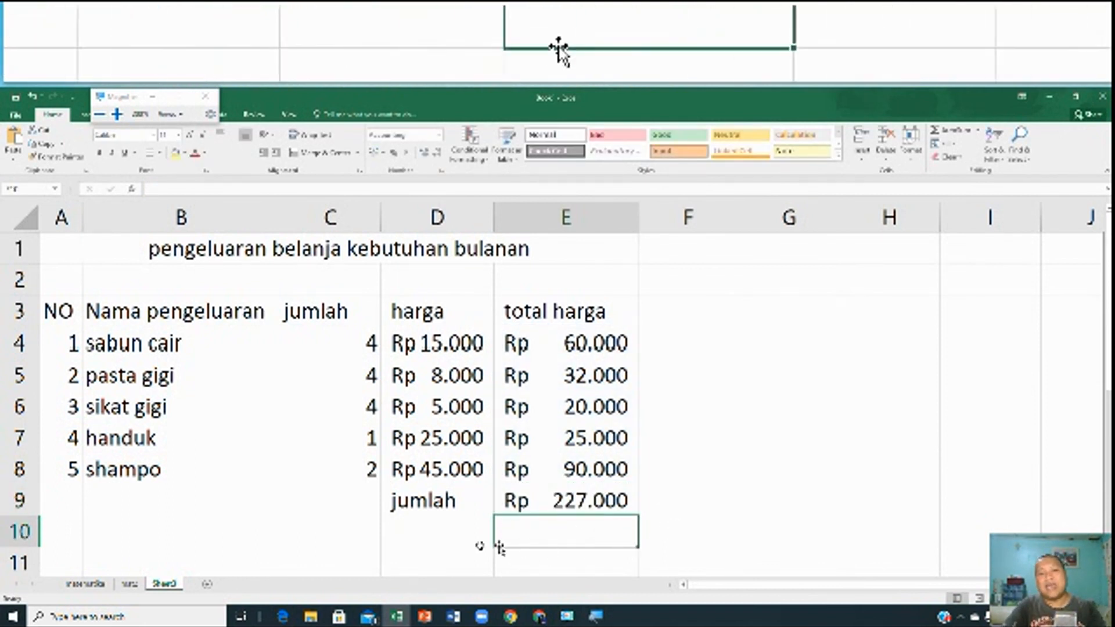
Label D10 "rata rata" and calculate the average of E4:E8 in E10 with the AVERAGE function
{"action": "left_click", "coordinate": [470, 545]}
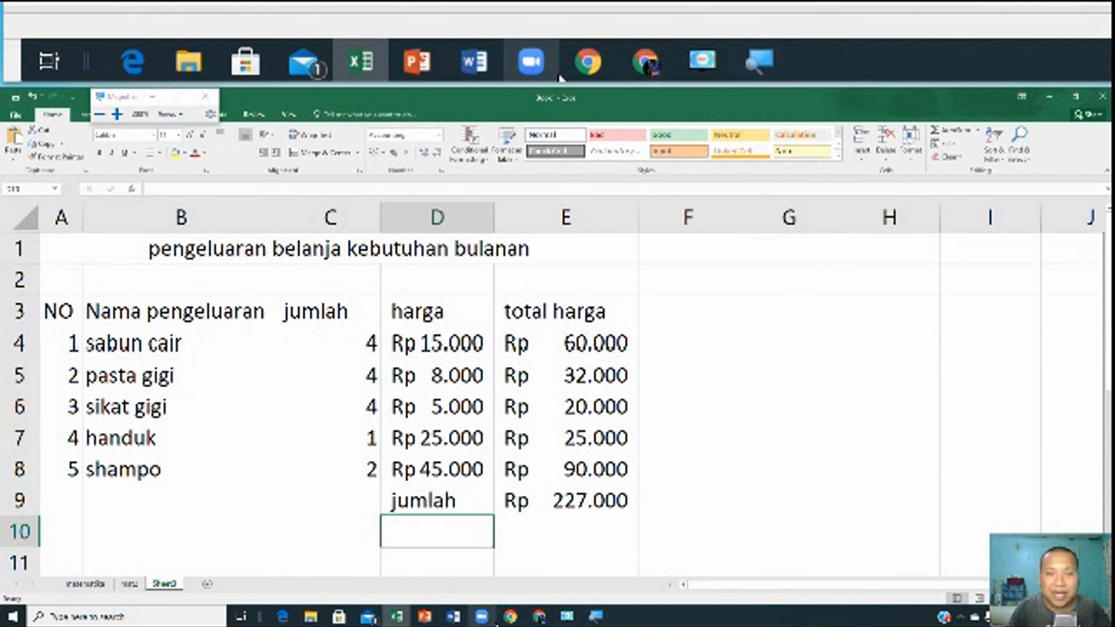
{"action": "type", "text": "rata ra"}
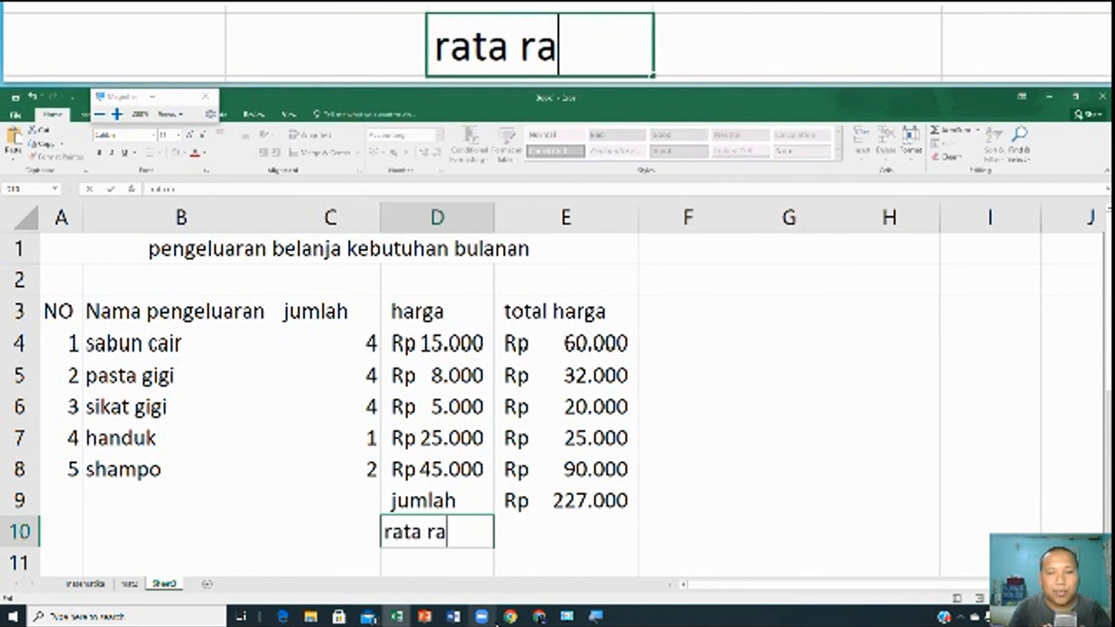
{"action": "type", "text": "ta"}
{"action": "key", "text": "Tab"}
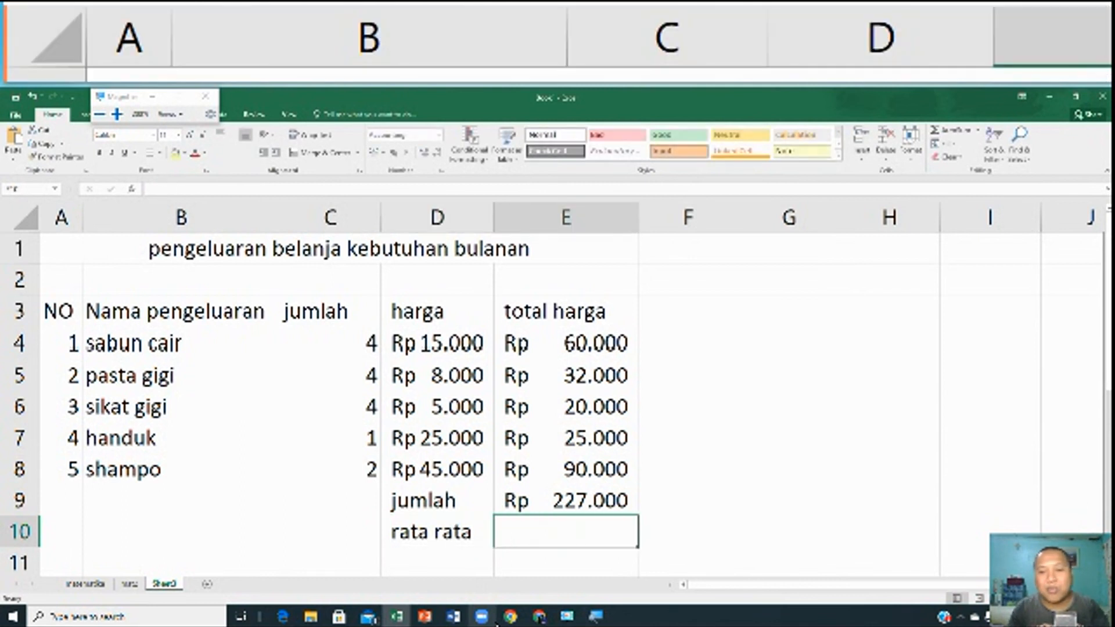
{"action": "type", "text": "="}
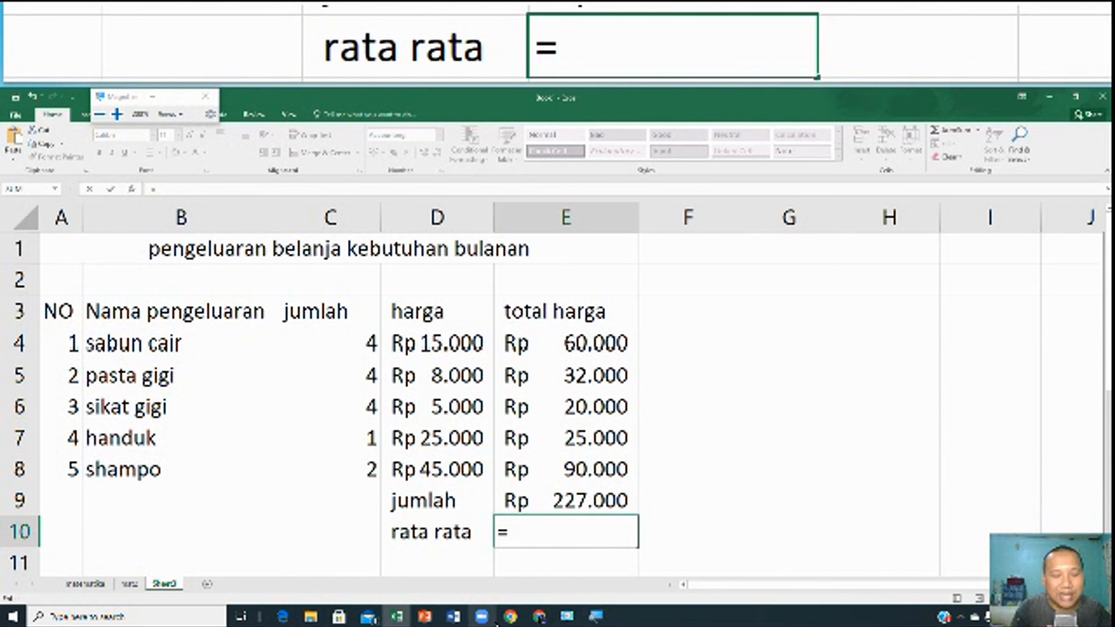
{"action": "type", "text": "average"}
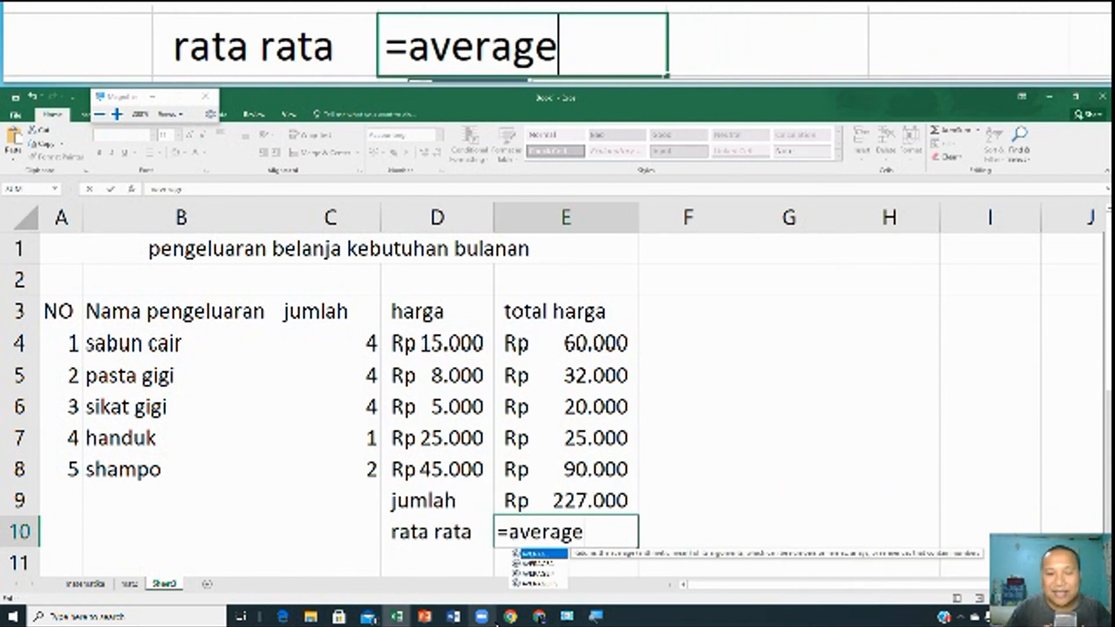
{"action": "type", "text": "("}
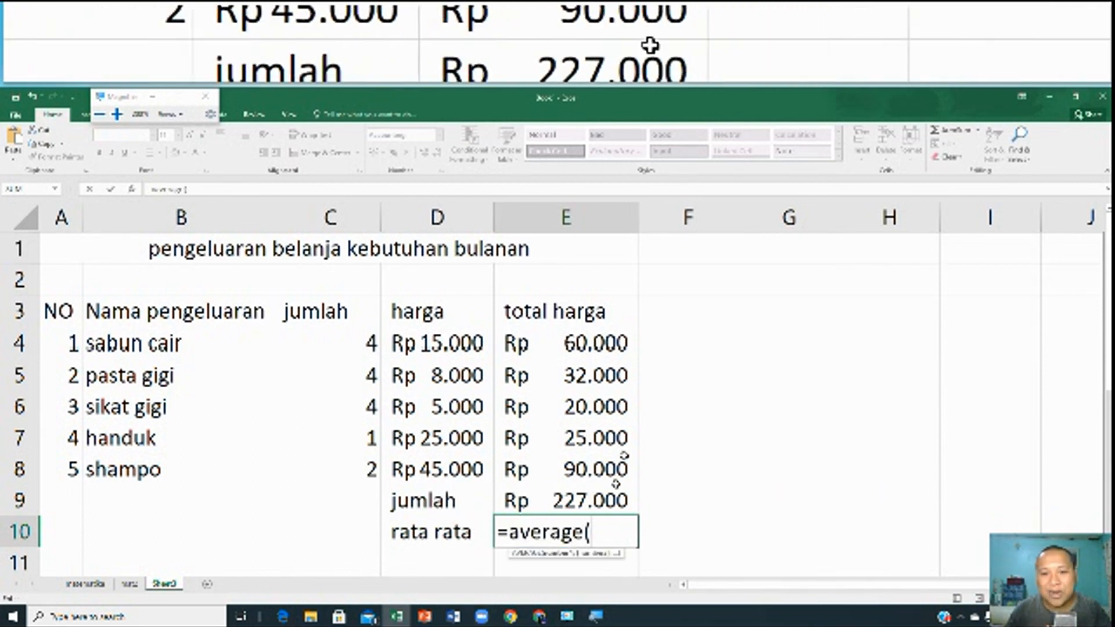
{"action": "left_click_drag", "start_coordinate": [608, 343], "coordinate": [612, 465]}
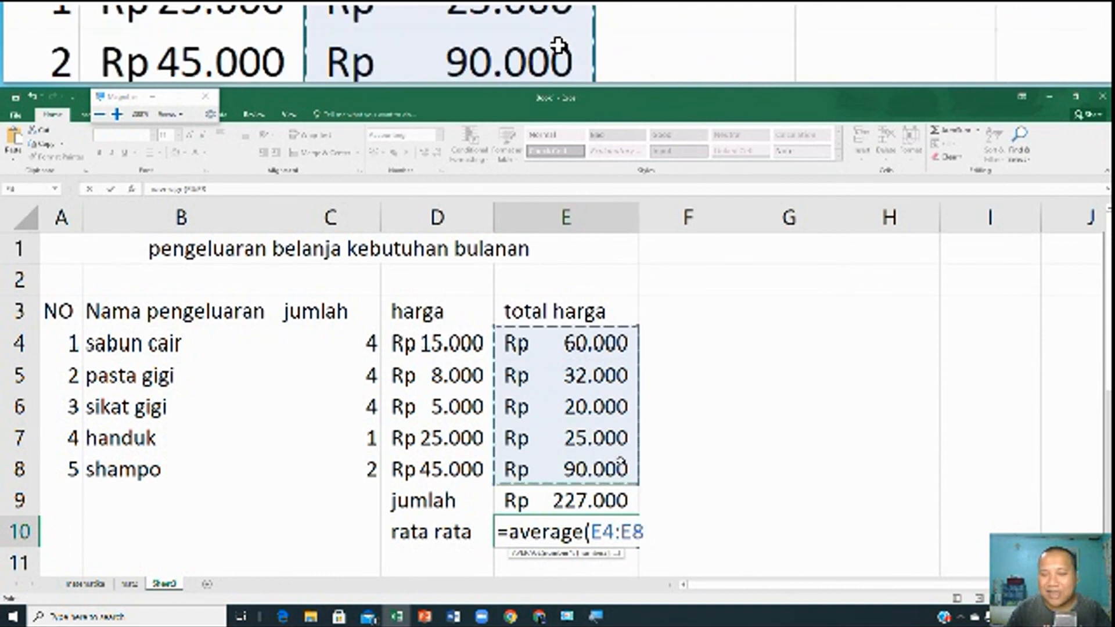
{"action": "key", "text": "Return"}
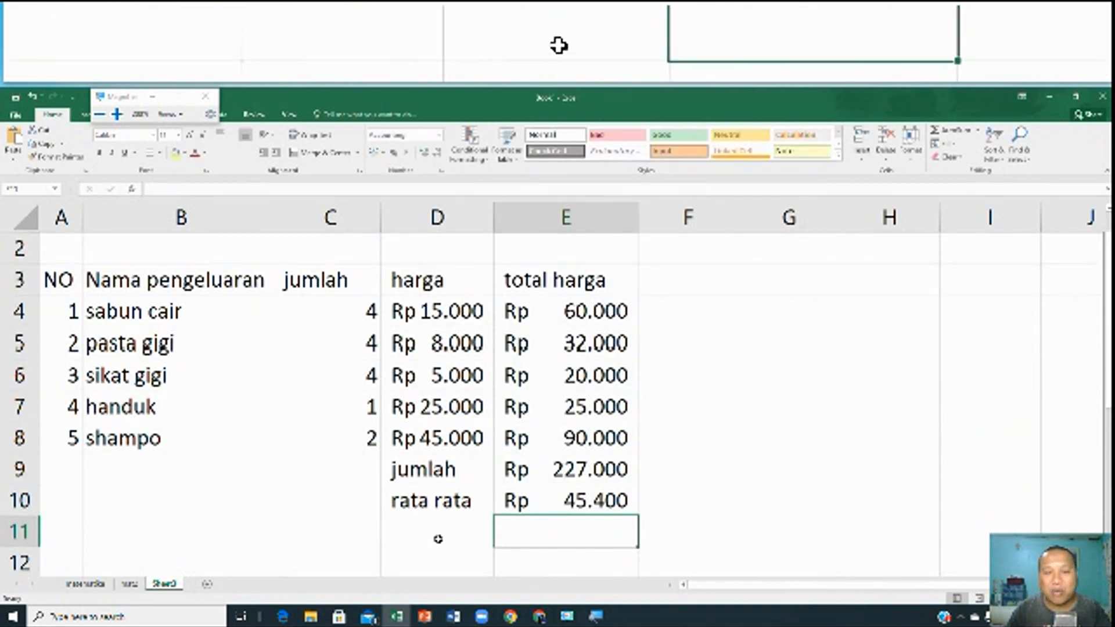
Label D11 "mahal" and find the highest item total in E11 with a MAX formula over E4:E8
{"action": "left_click", "coordinate": [438, 539]}
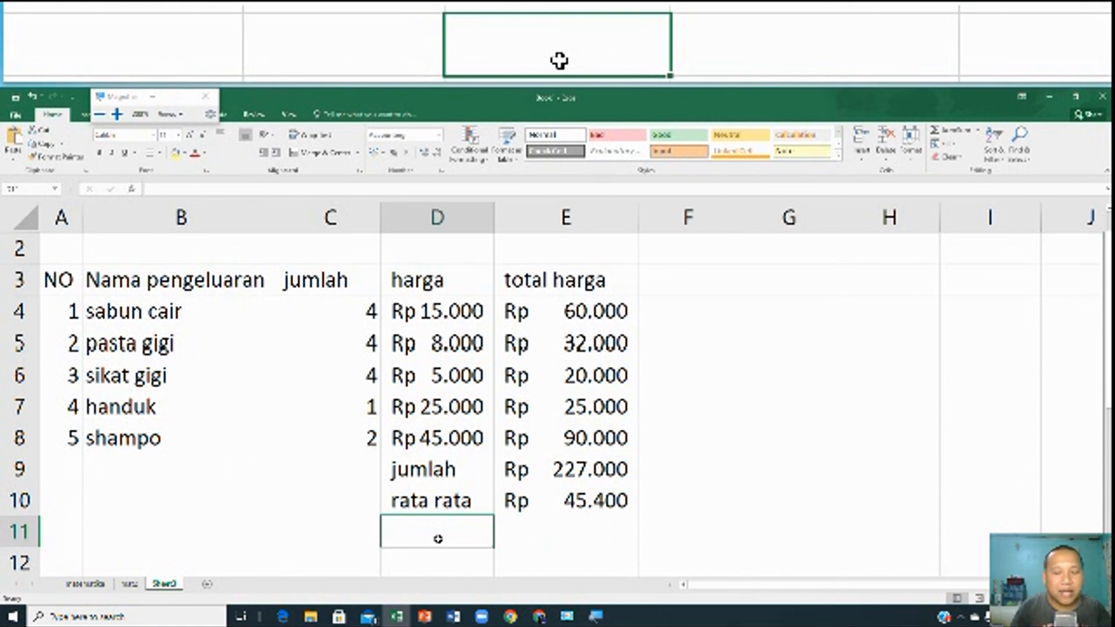
{"action": "type", "text": "mahal"}
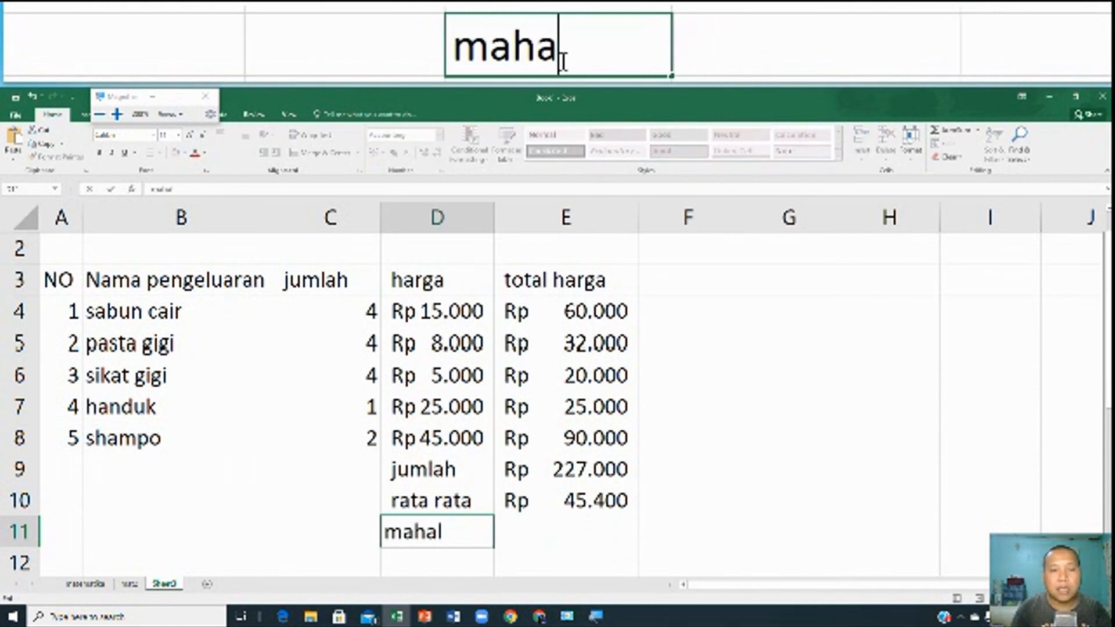
{"action": "key", "text": "Tab"}
{"action": "type", "text": "+"}
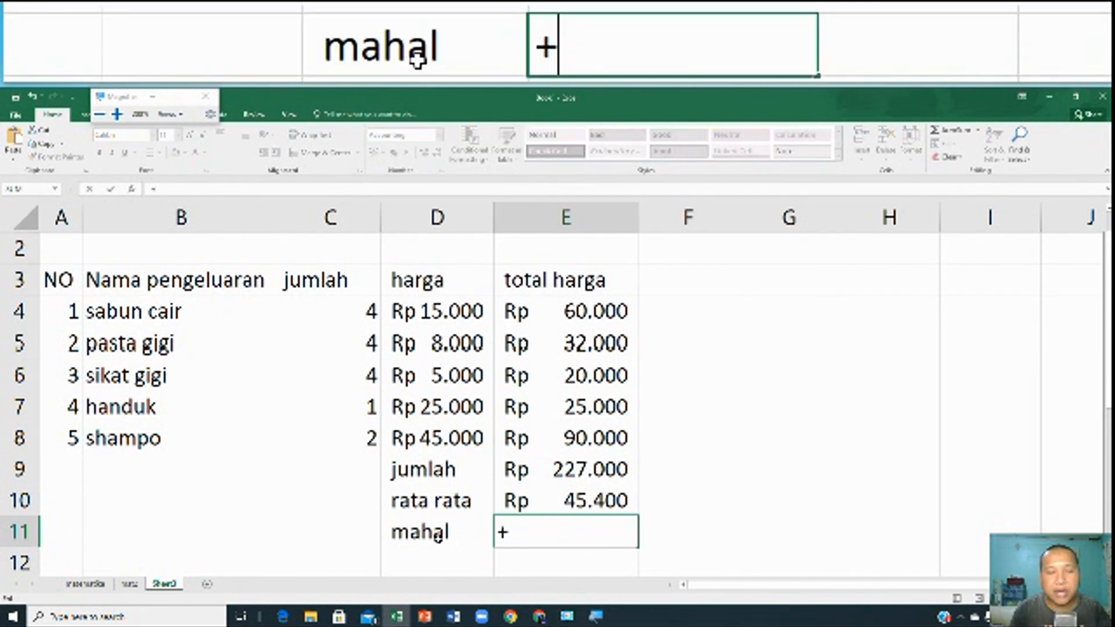
{"action": "key", "text": "BackSpace"}
{"action": "type", "text": "=mac"}
{"action": "key", "text": "BackSpace"}
{"action": "type", "text": "x"}
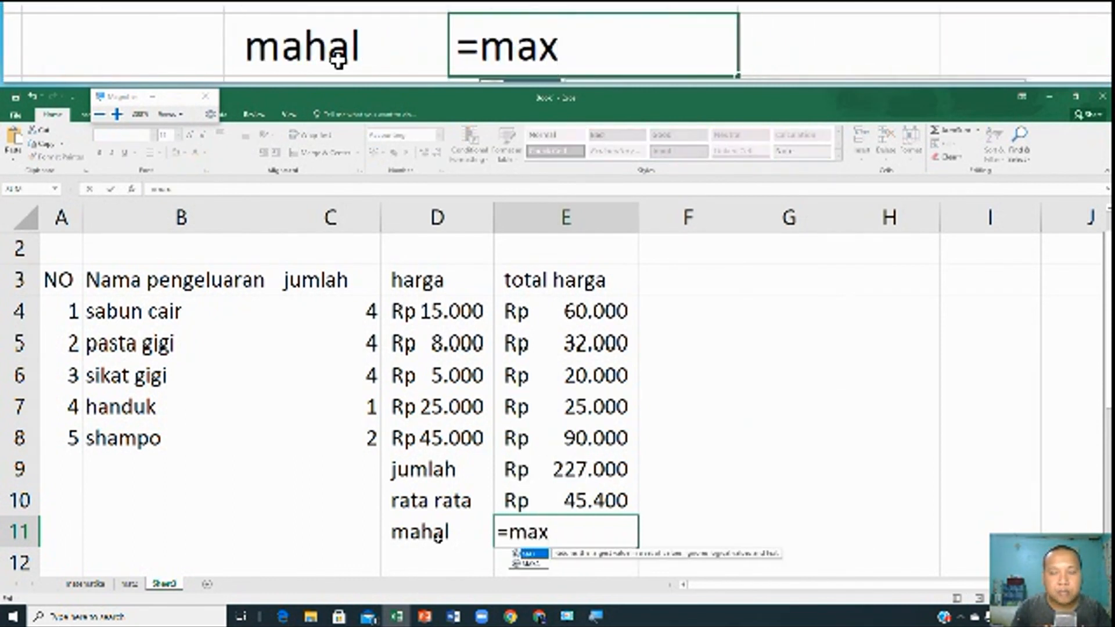
{"action": "type", "text": "("}
{"action": "left_click", "coordinate": [560, 314]}
{"action": "left_click_drag", "start_coordinate": [566, 357], "coordinate": [566, 439]}
{"action": "key", "text": "Return"}
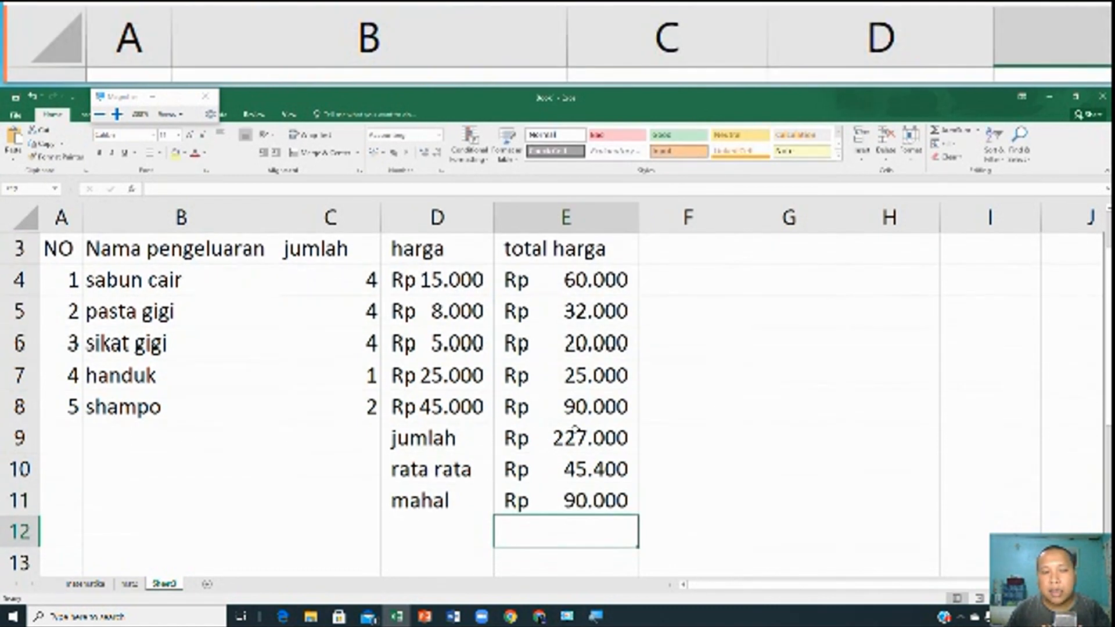
{"action": "left_click", "coordinate": [575, 408]}
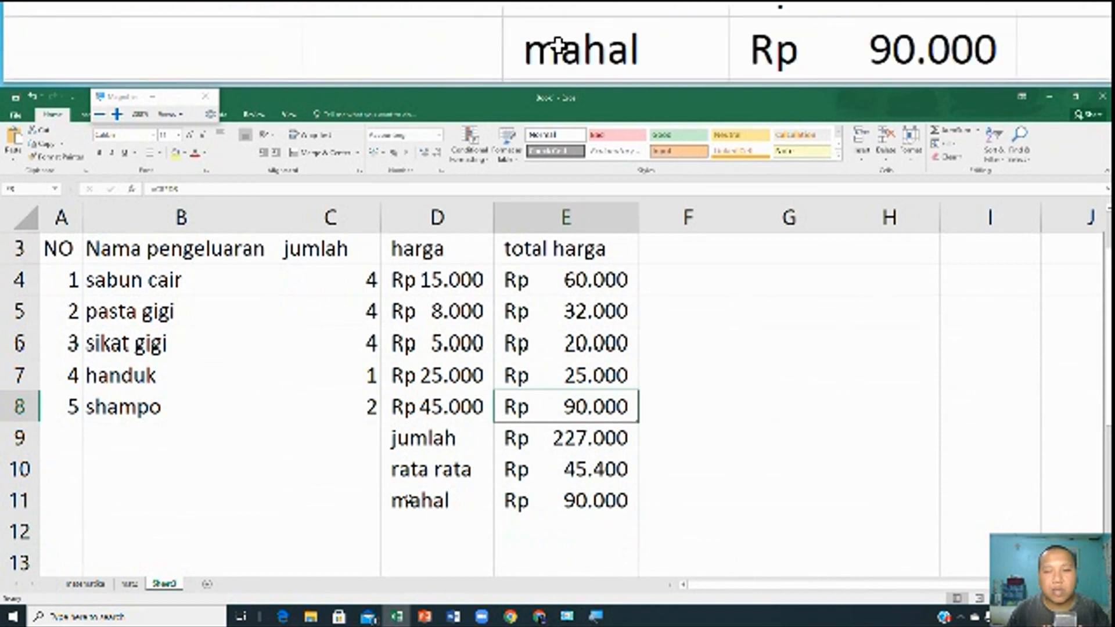
Label D12 "murah" and find the lowest item total in E12 with a MIN formula over E4:E8
{"action": "left_click", "coordinate": [407, 542]}
{"action": "type", "text": "murah"}
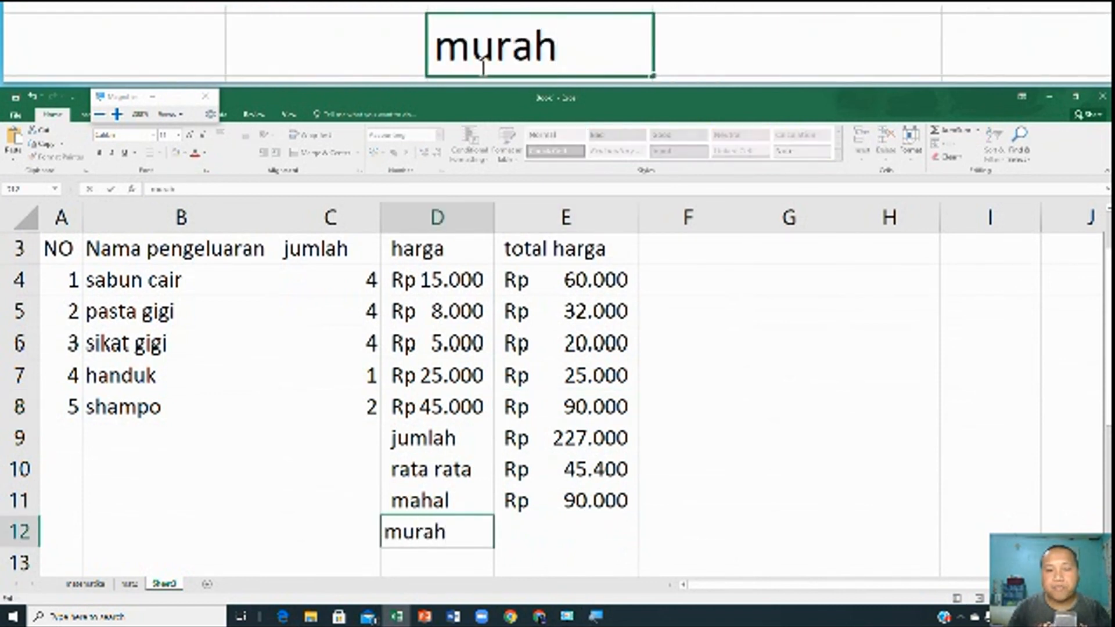
{"action": "key", "text": "Tab"}
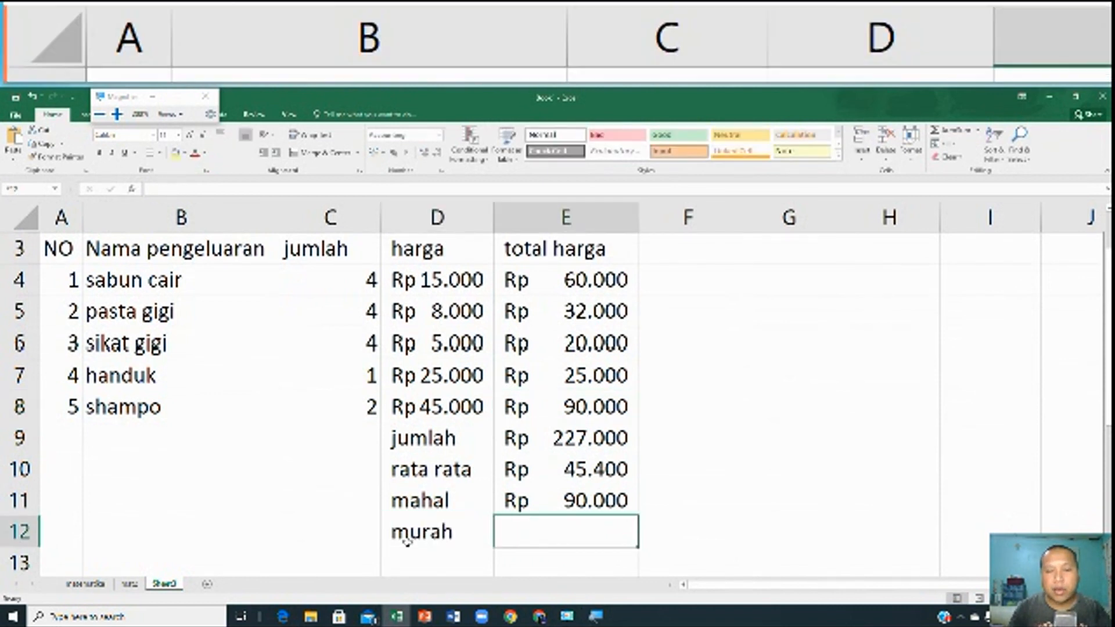
{"action": "type", "text": "=min"}
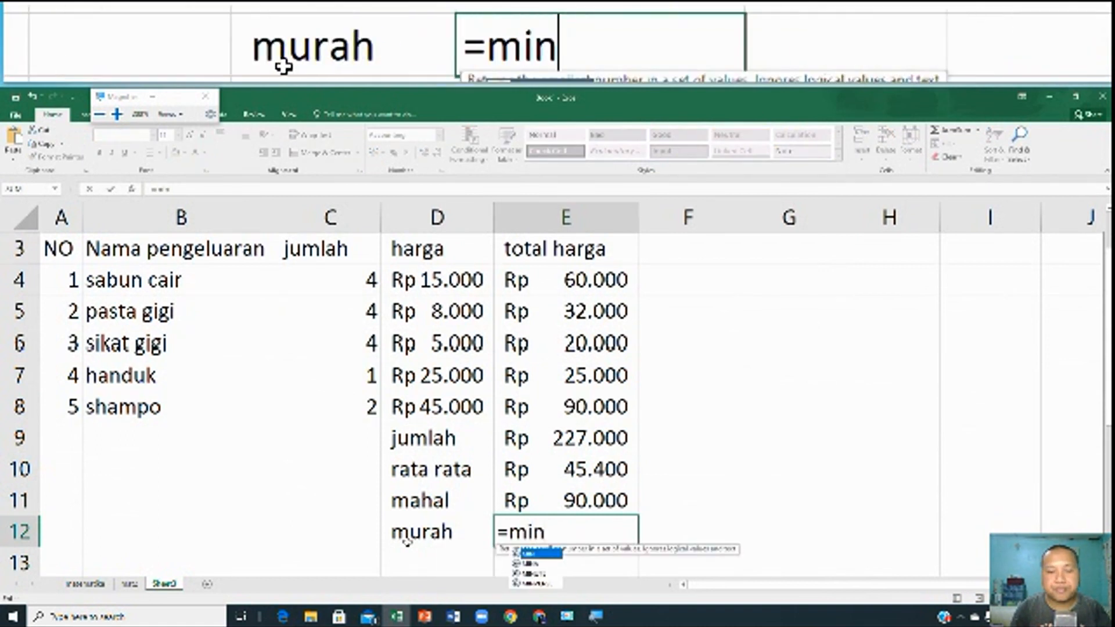
{"action": "type", "text": "("}
{"action": "left_click_drag", "start_coordinate": [608, 281], "coordinate": [598, 396]}
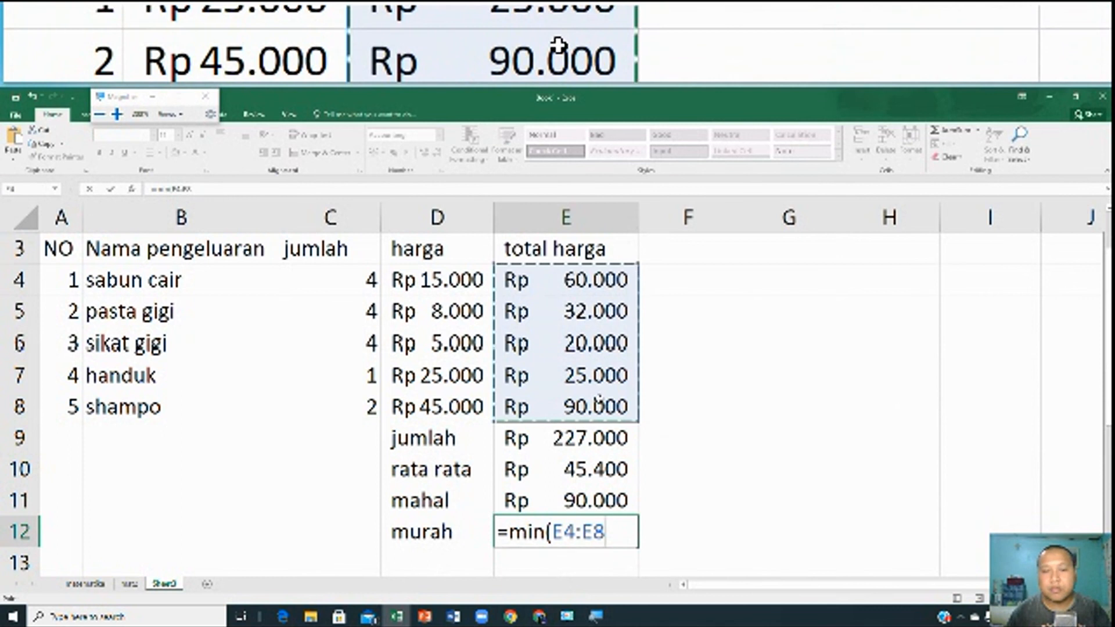
{"action": "key", "text": "Return"}
{"action": "scroll", "coordinate": [601, 402], "scroll_direction": "up", "scroll_amount": 1}
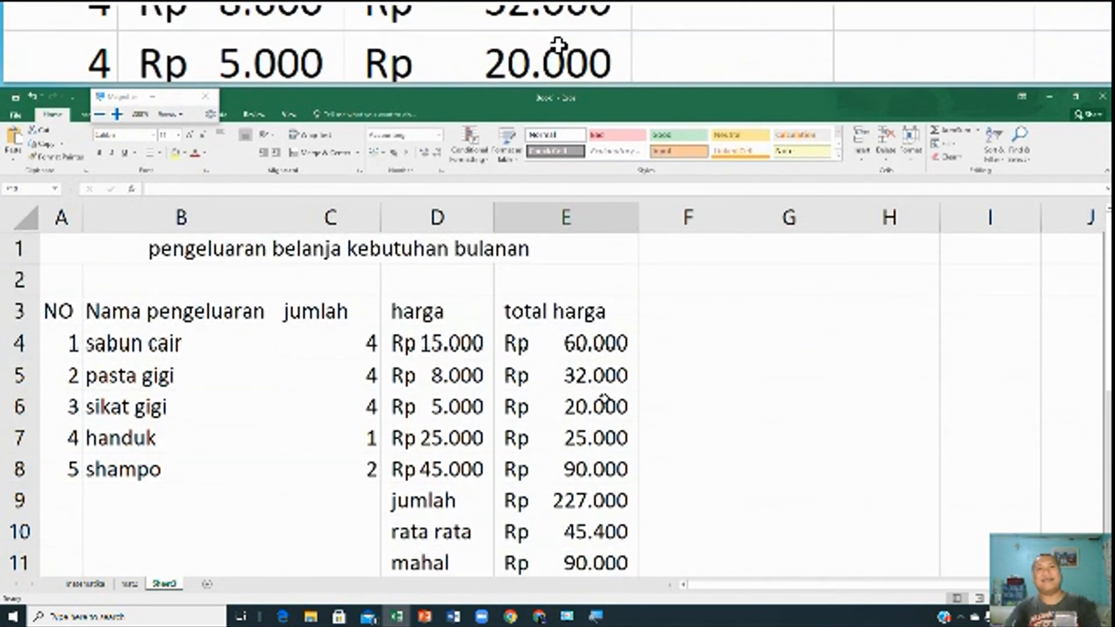
{"action": "scroll", "coordinate": [604, 401], "scroll_direction": "down", "scroll_amount": 1}
{"action": "scroll", "coordinate": [543, 354], "scroll_direction": "up", "scroll_amount": 1}
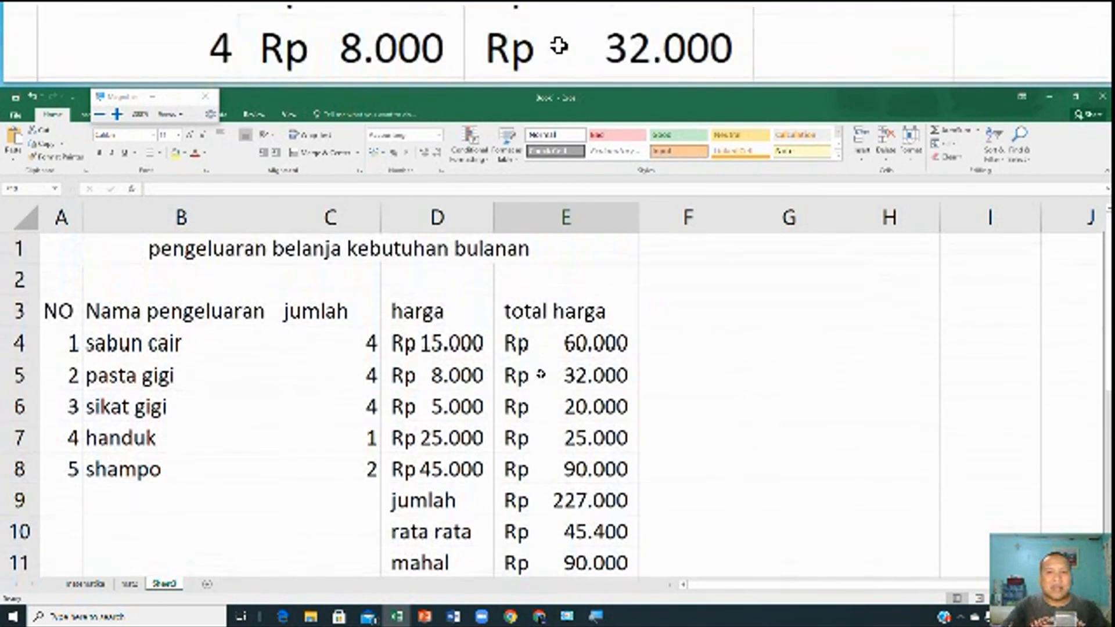
Apply All Borders to the item table in A3:E8, from the header row through the shampo row
{"action": "left_click", "coordinate": [1037, 600]}
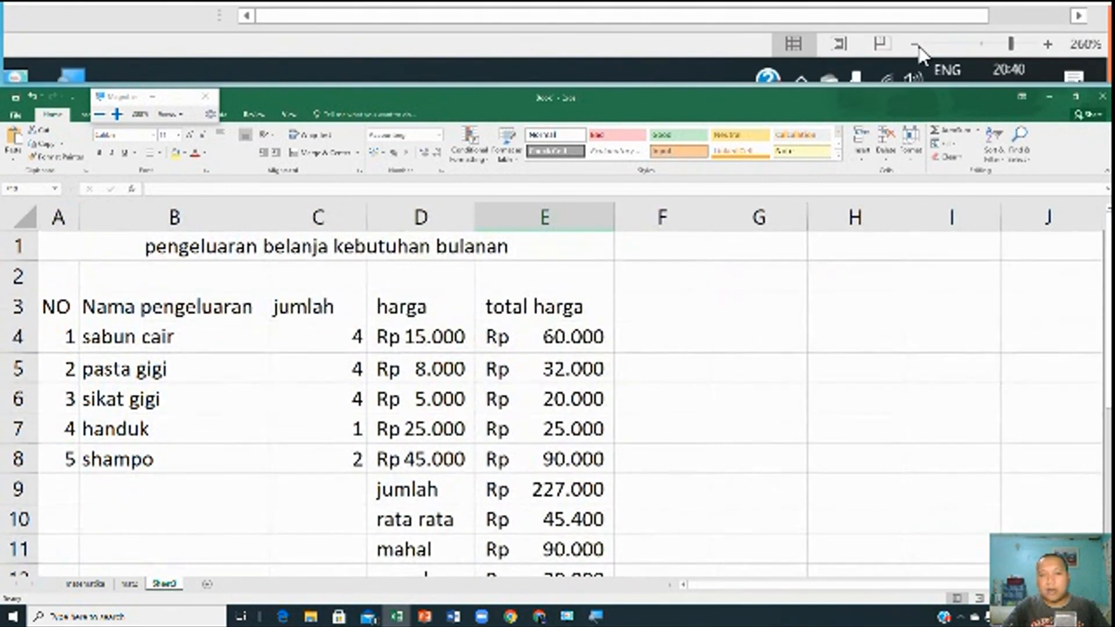
{"action": "left_click", "coordinate": [1017, 599]}
{"action": "left_click", "coordinate": [1017, 599]}
{"action": "left_click", "coordinate": [1018, 600]}
{"action": "left_click", "coordinate": [1018, 600]}
{"action": "scroll", "coordinate": [505, 468], "scroll_direction": "down", "scroll_amount": 1}
{"action": "scroll", "coordinate": [506, 469], "scroll_direction": "up", "scroll_amount": 1}
{"action": "mouse_move", "coordinate": [60, 295]}
{"action": "left_mouse_down"}
{"action": "mouse_move", "coordinate": [249, 321]}
{"action": "mouse_move", "coordinate": [481, 423]}
{"action": "mouse_move", "coordinate": [478, 518]}
{"action": "mouse_move", "coordinate": [459, 523]}
{"action": "left_mouse_up"}
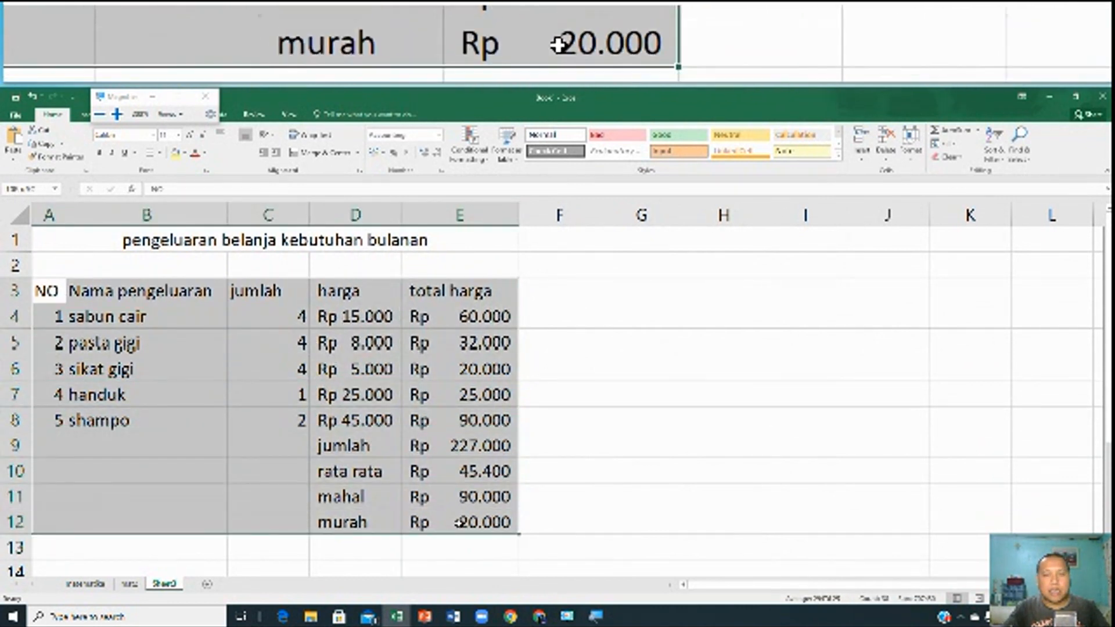
{"action": "left_click", "coordinate": [540, 393]}
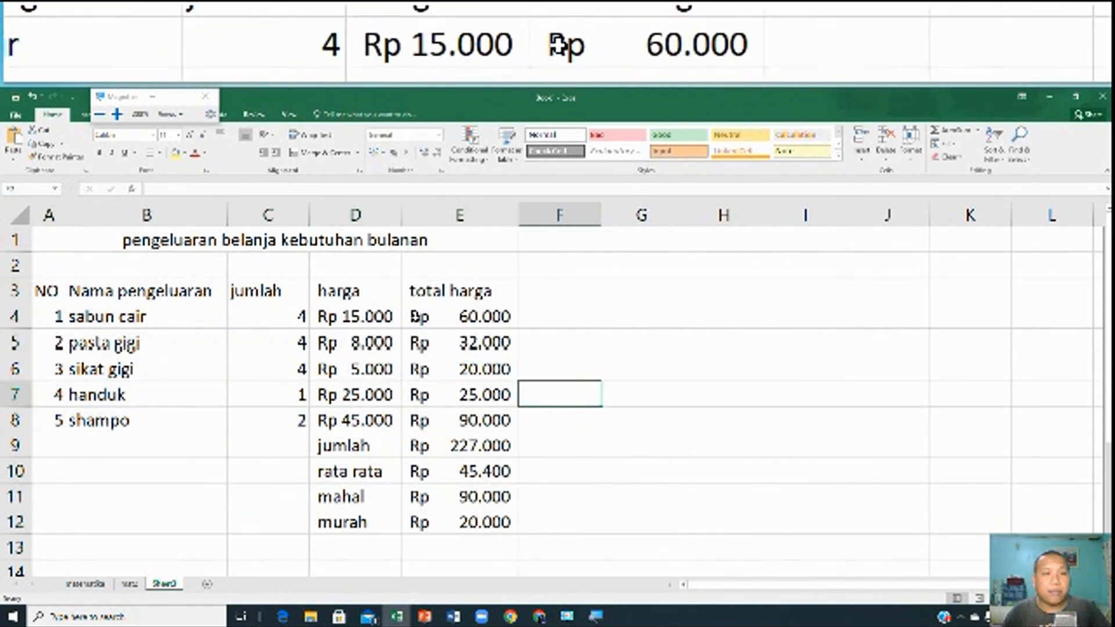
{"action": "left_click", "coordinate": [414, 317]}
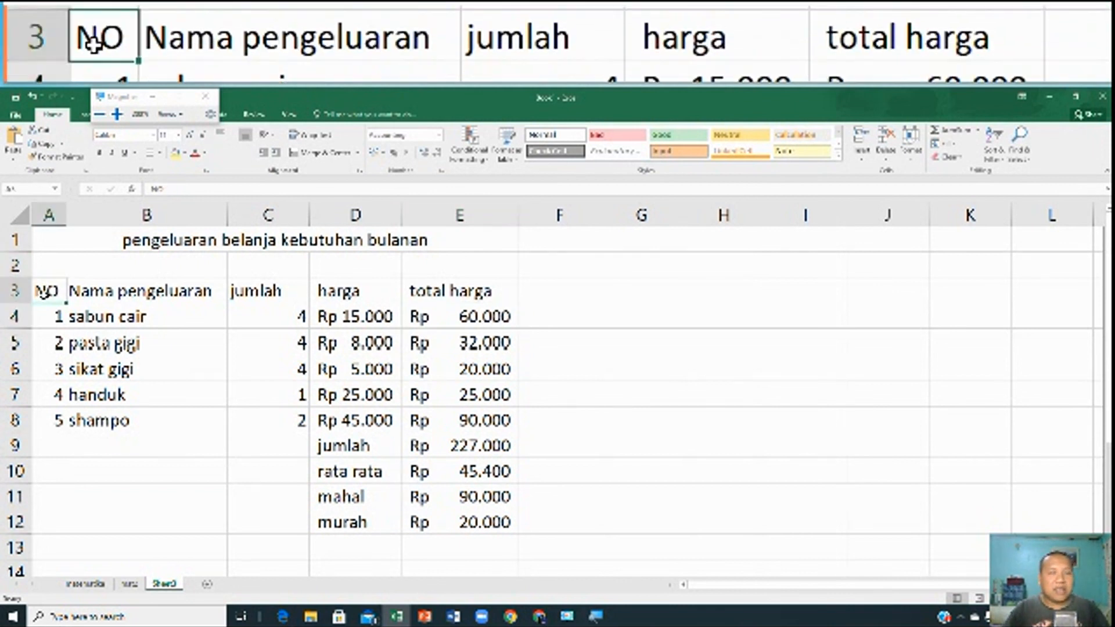
{"action": "left_click_drag", "start_coordinate": [40, 291], "coordinate": [499, 419]}
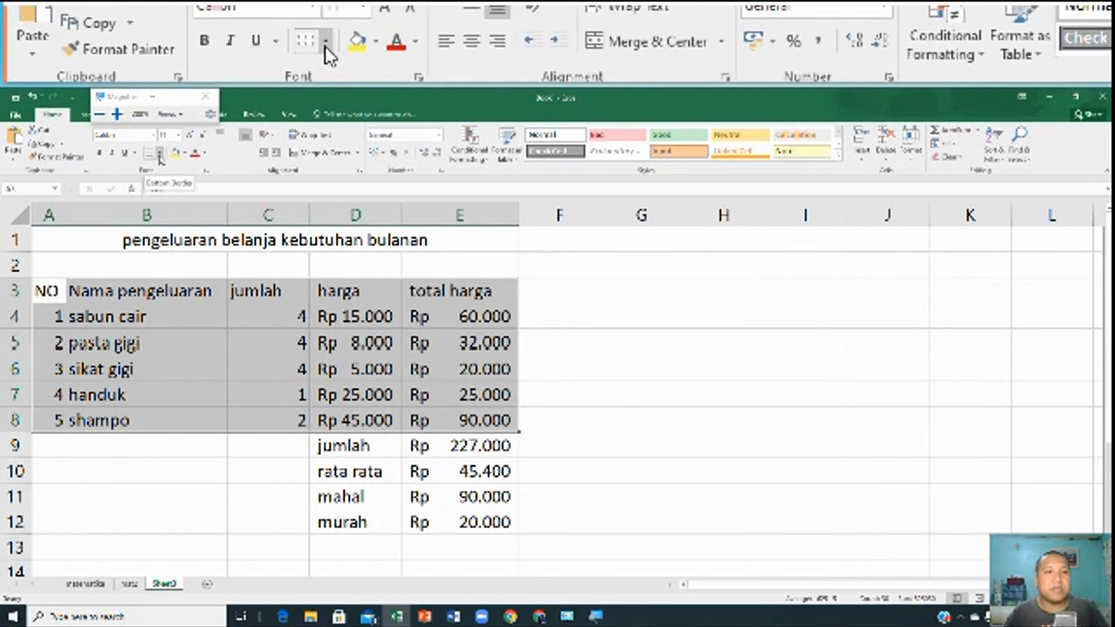
{"action": "left_click", "coordinate": [160, 154]}
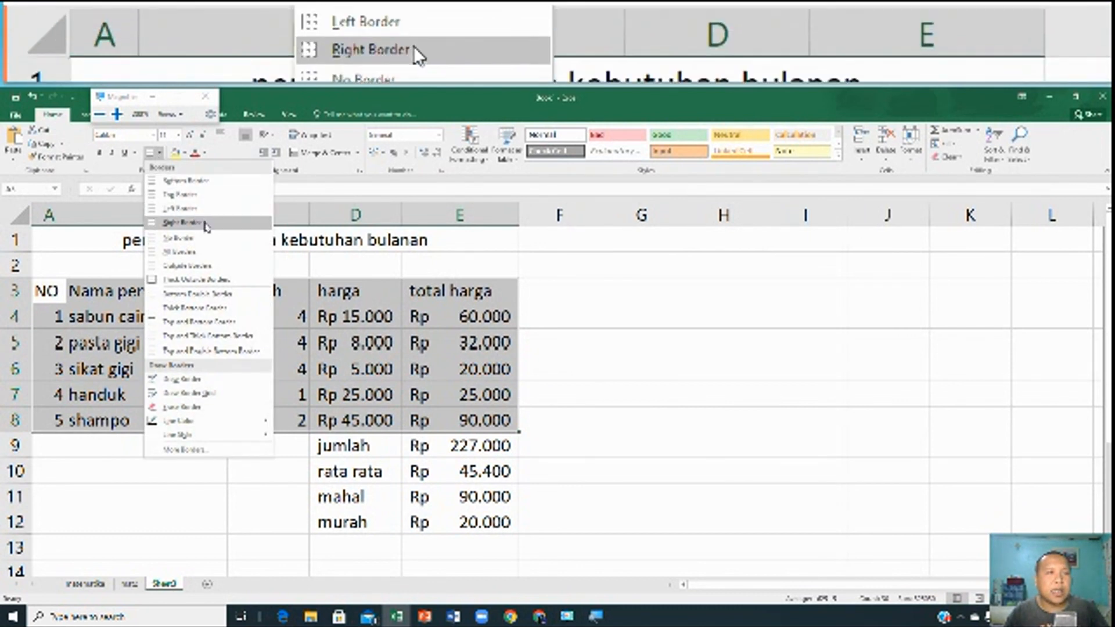
{"action": "left_click", "coordinate": [207, 256]}
{"action": "left_click", "coordinate": [352, 351]}
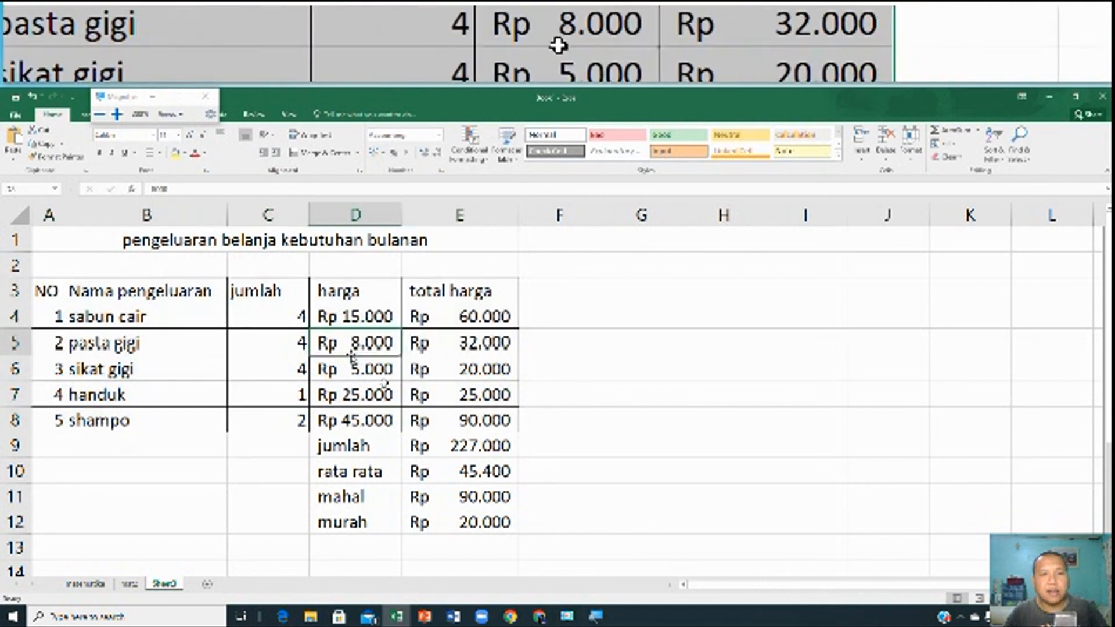
Apply All Borders to D3:E12 so the jumlah, rata rata, mahal and murah rows are bordered too
{"action": "mouse_move", "coordinate": [323, 294]}
{"action": "left_mouse_down"}
{"action": "mouse_move", "coordinate": [372, 329]}
{"action": "mouse_move", "coordinate": [526, 517]}
{"action": "mouse_move", "coordinate": [511, 526]}
{"action": "left_mouse_up"}
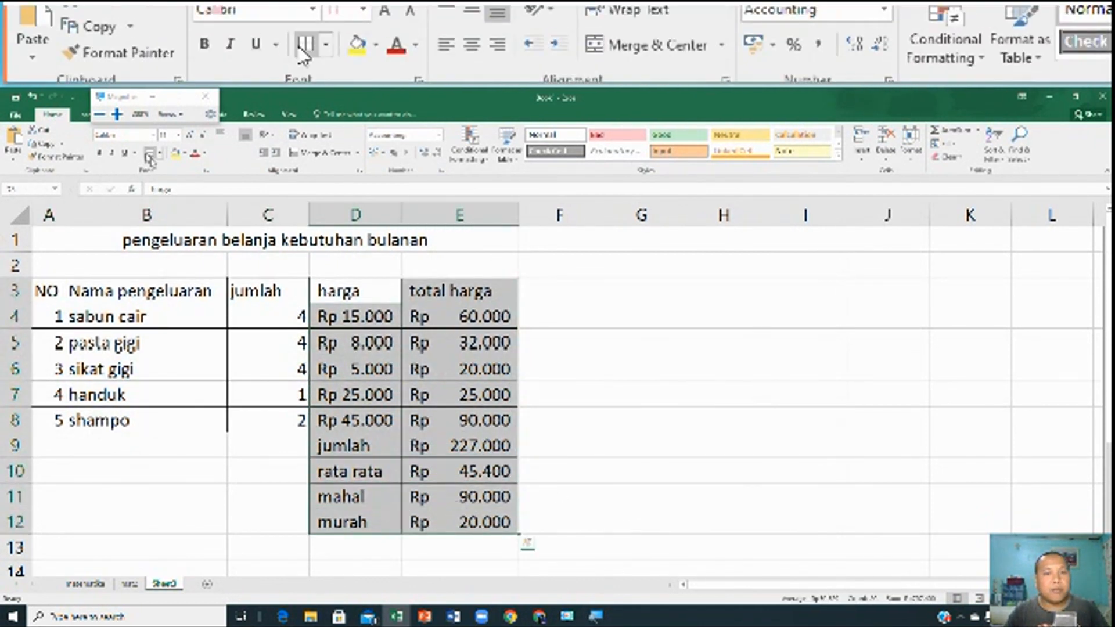
{"action": "left_click", "coordinate": [443, 306]}
{"action": "left_click", "coordinate": [662, 412]}
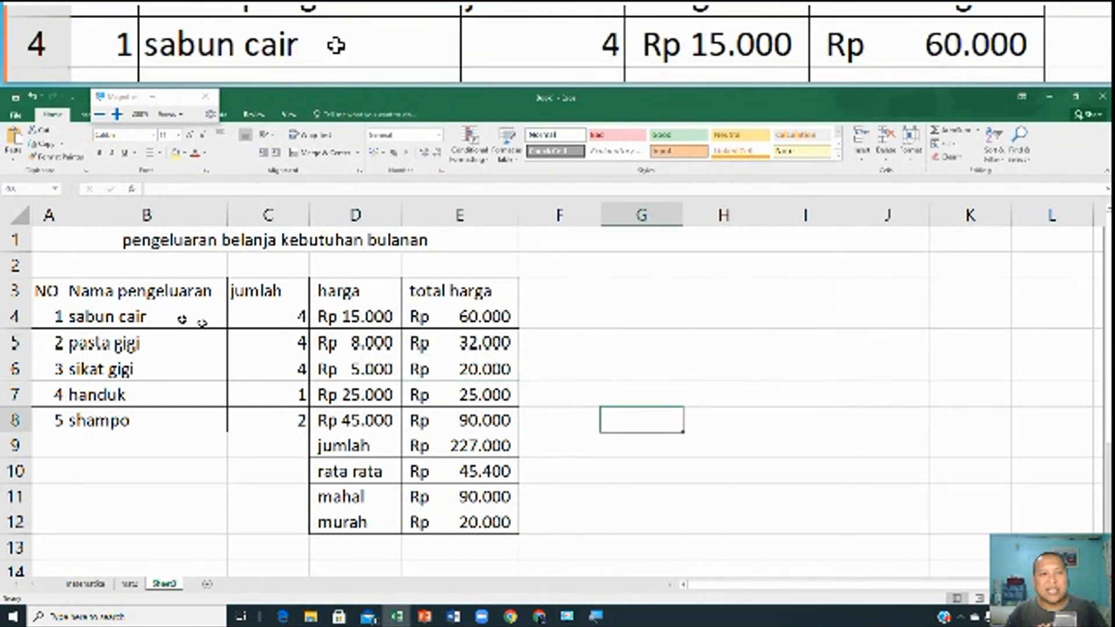
Center the jumlah column's header and quantities in C3:C8 horizontally
{"action": "left_click_drag", "start_coordinate": [283, 342], "coordinate": [256, 421]}
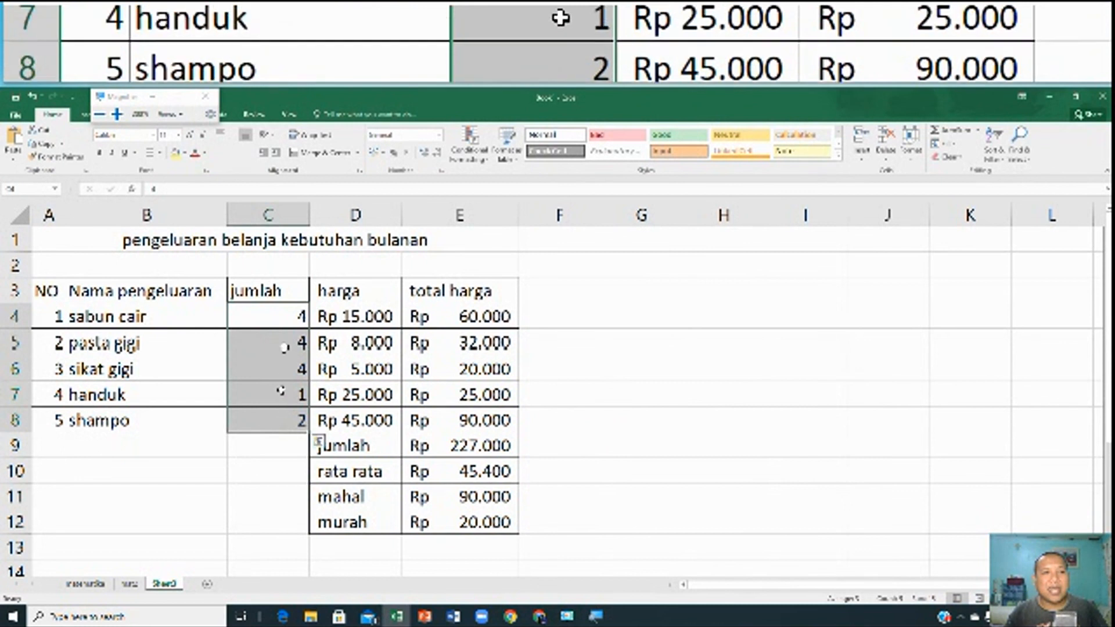
{"action": "left_click_drag", "start_coordinate": [290, 290], "coordinate": [290, 418]}
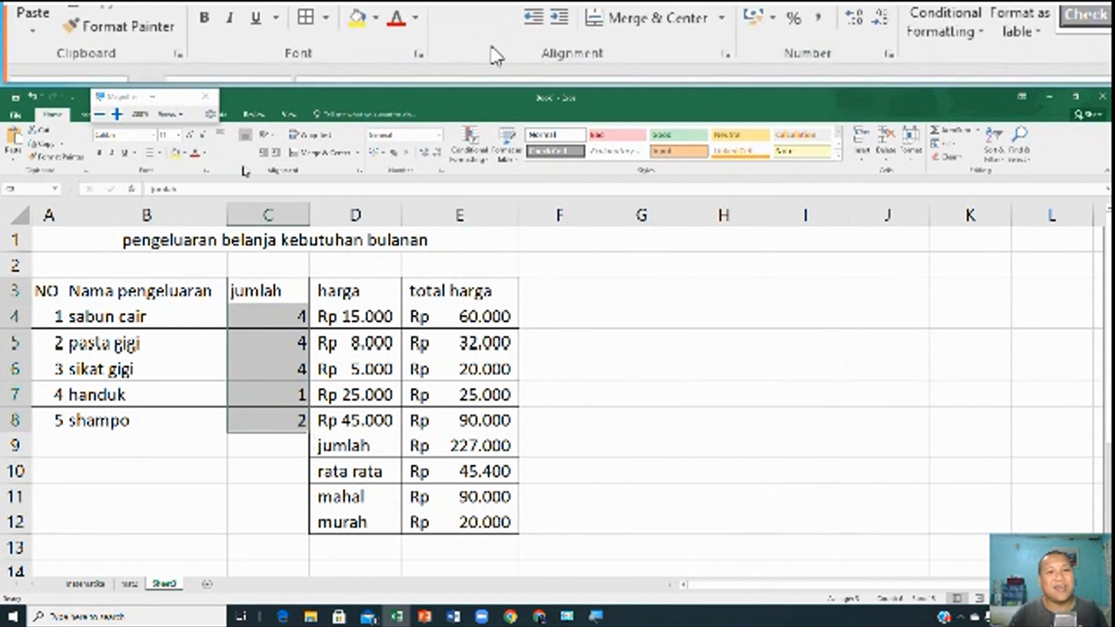
{"action": "left_click", "coordinate": [235, 152]}
{"action": "left_click", "coordinate": [357, 342]}
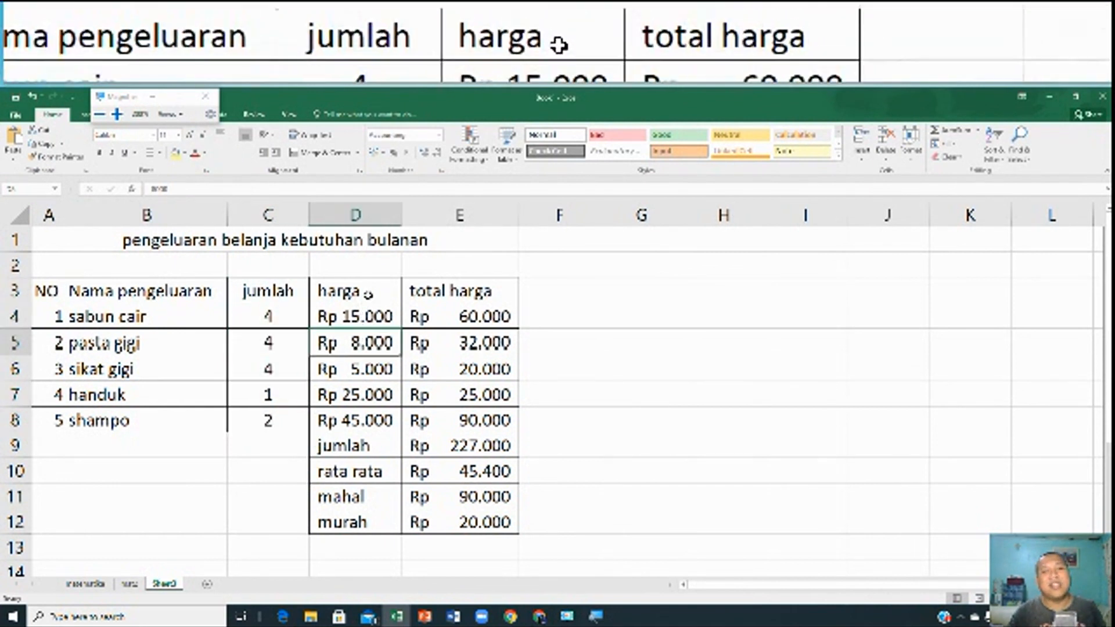
Center the harga and total harga headers in D3:E3 horizontally
{"action": "left_click_drag", "start_coordinate": [367, 293], "coordinate": [445, 290]}
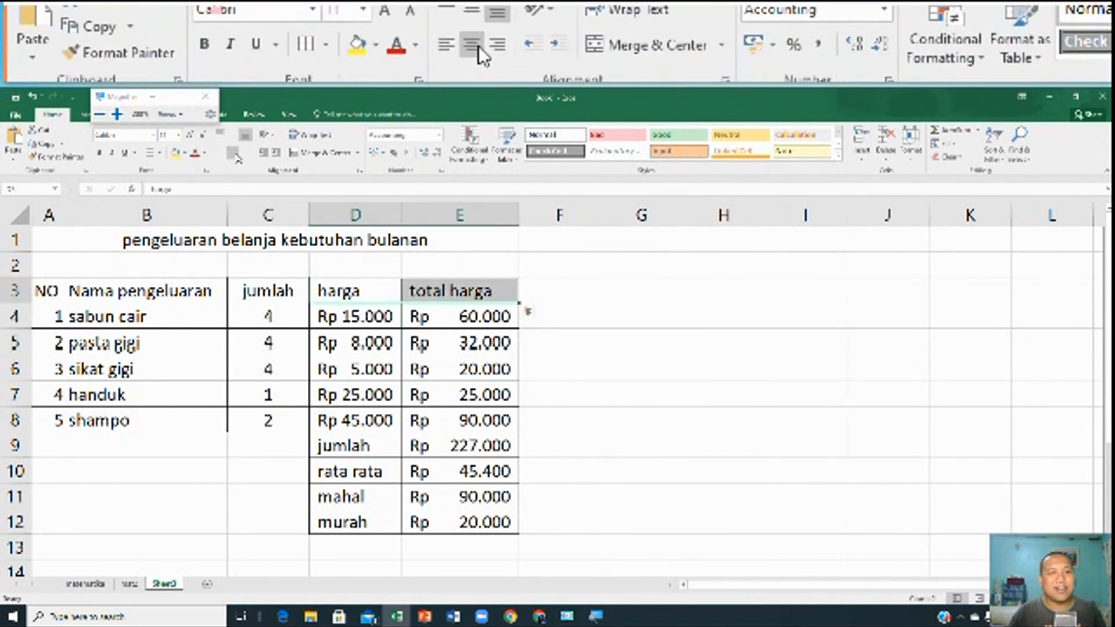
{"action": "left_click", "coordinate": [236, 155]}
{"action": "left_click", "coordinate": [258, 317]}
{"action": "scroll", "coordinate": [272, 355], "scroll_direction": "down", "scroll_amount": 2}
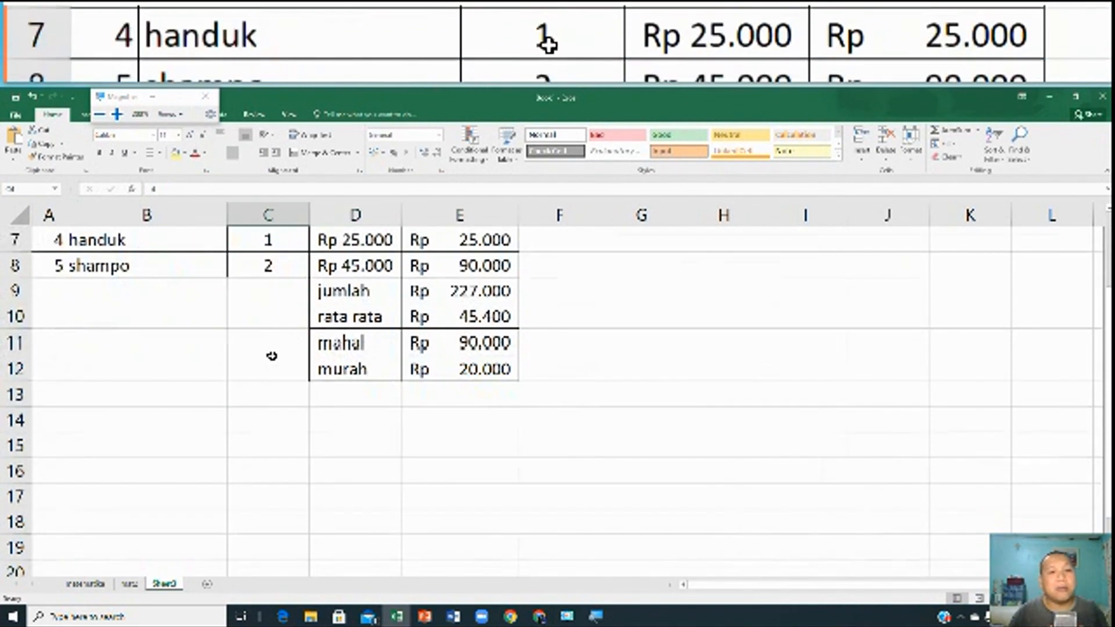
{"action": "scroll", "coordinate": [298, 319], "scroll_direction": "up", "scroll_amount": 2}
Apply a Bottom Double Border to the header row A3:E3
{"action": "left_click_drag", "start_coordinate": [48, 292], "coordinate": [493, 296]}
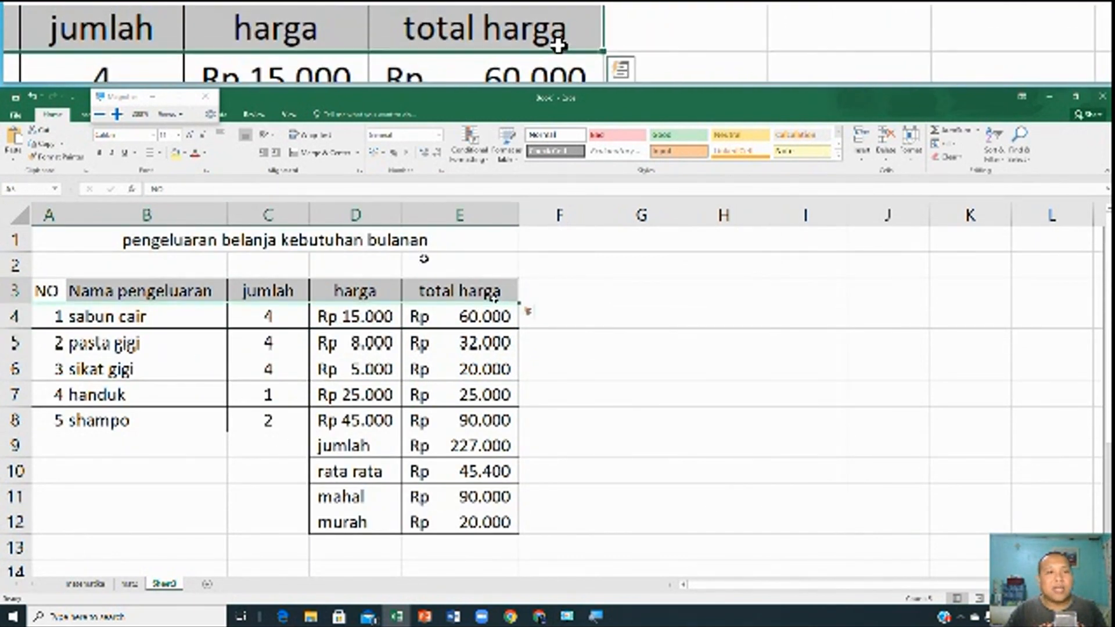
{"action": "left_click", "coordinate": [161, 153]}
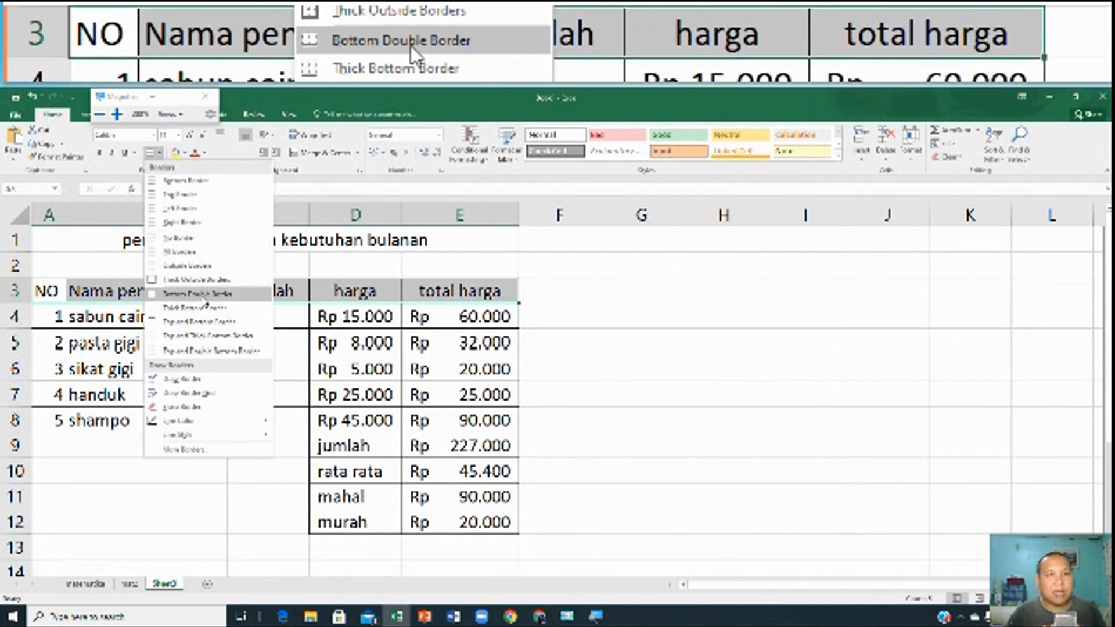
{"action": "left_click", "coordinate": [205, 295]}
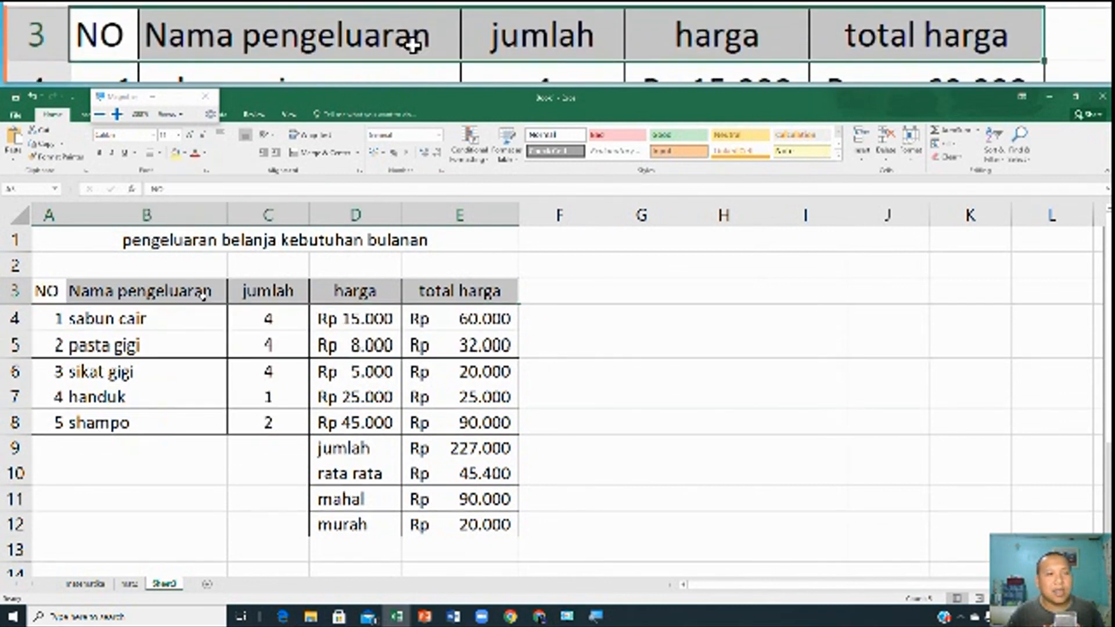
{"action": "left_click", "coordinate": [200, 319]}
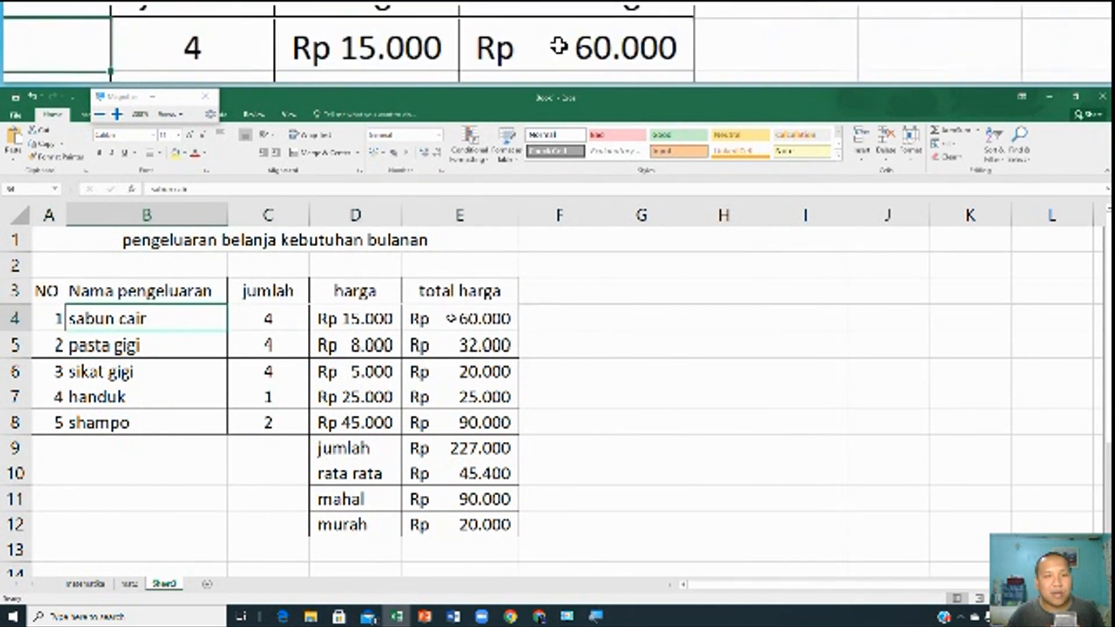
{"action": "left_click", "coordinate": [460, 318]}
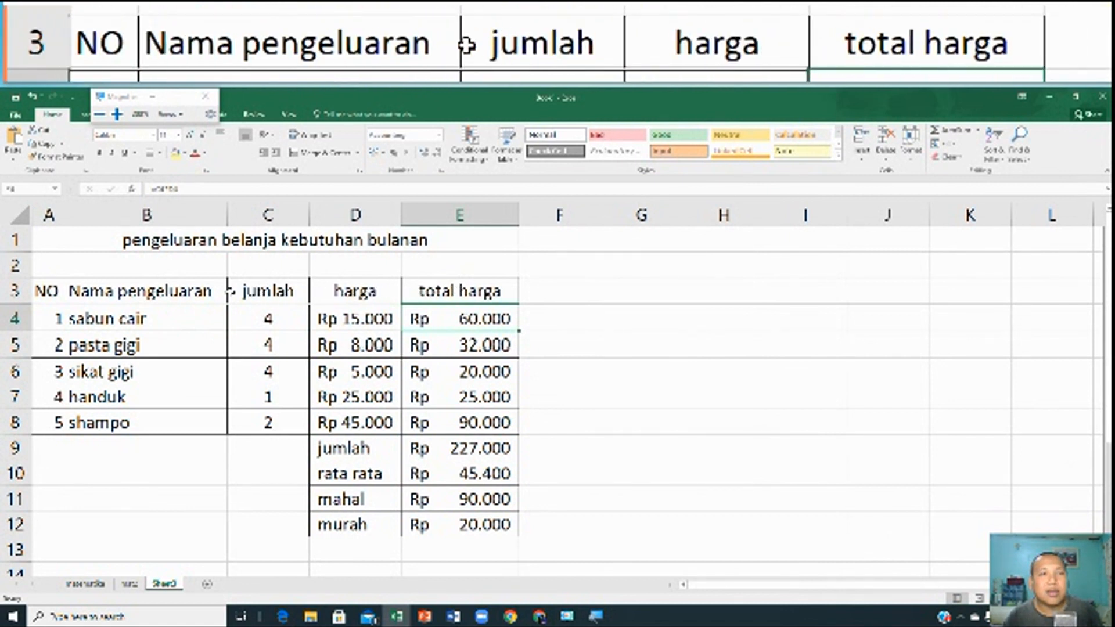
Apply Thick Outside Borders around the item table A3:E8
{"action": "left_click_drag", "start_coordinate": [43, 290], "coordinate": [489, 423]}
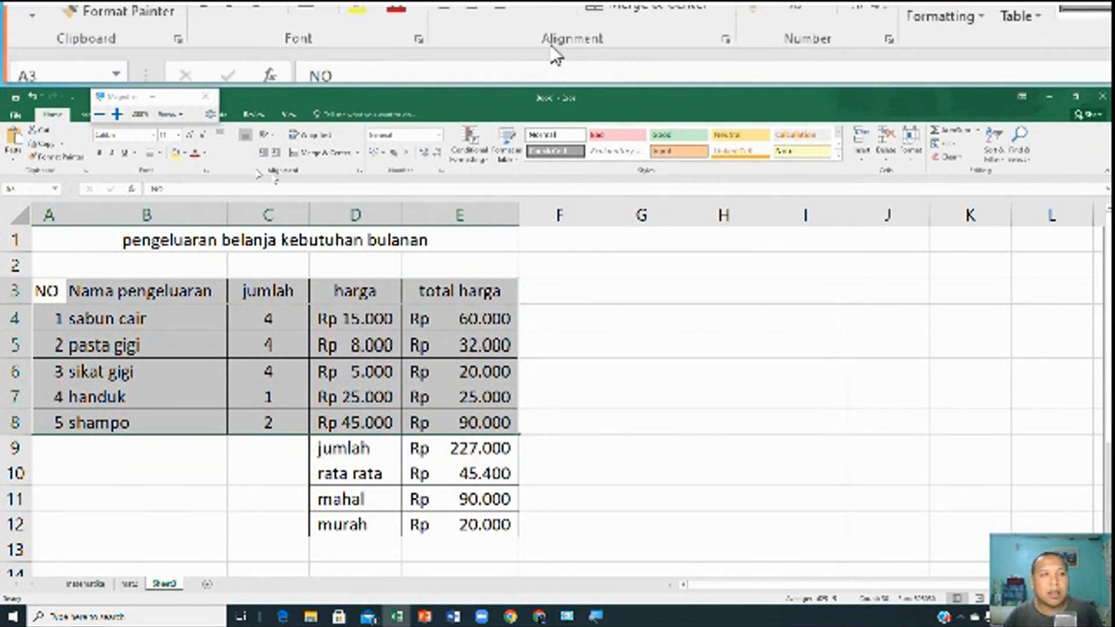
{"action": "left_click", "coordinate": [157, 153]}
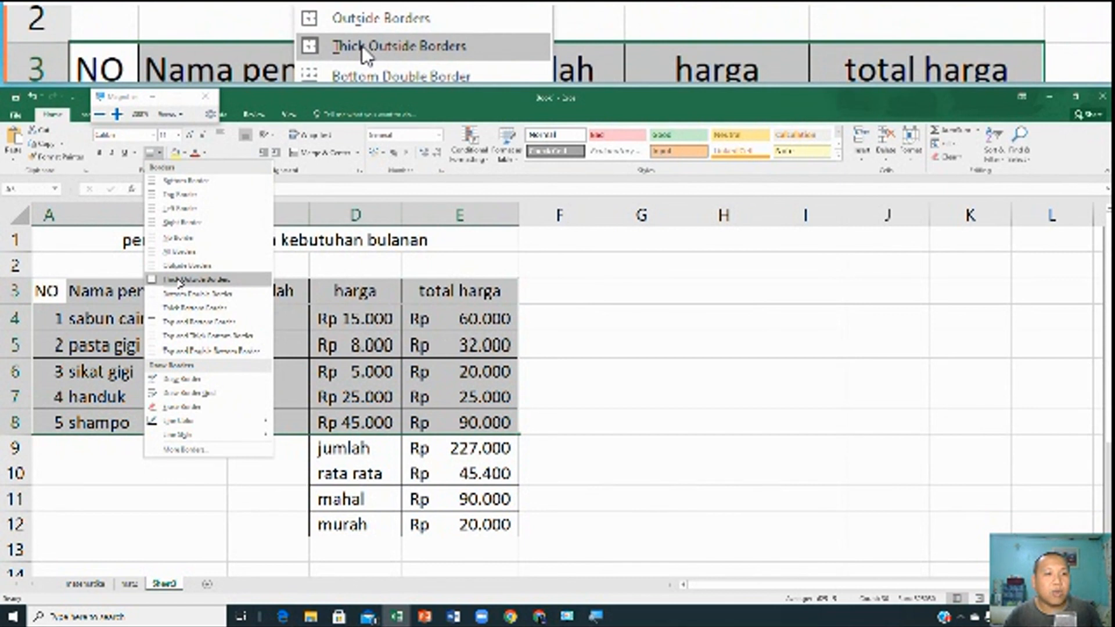
{"action": "left_click", "coordinate": [180, 280]}
{"action": "left_click", "coordinate": [267, 475]}
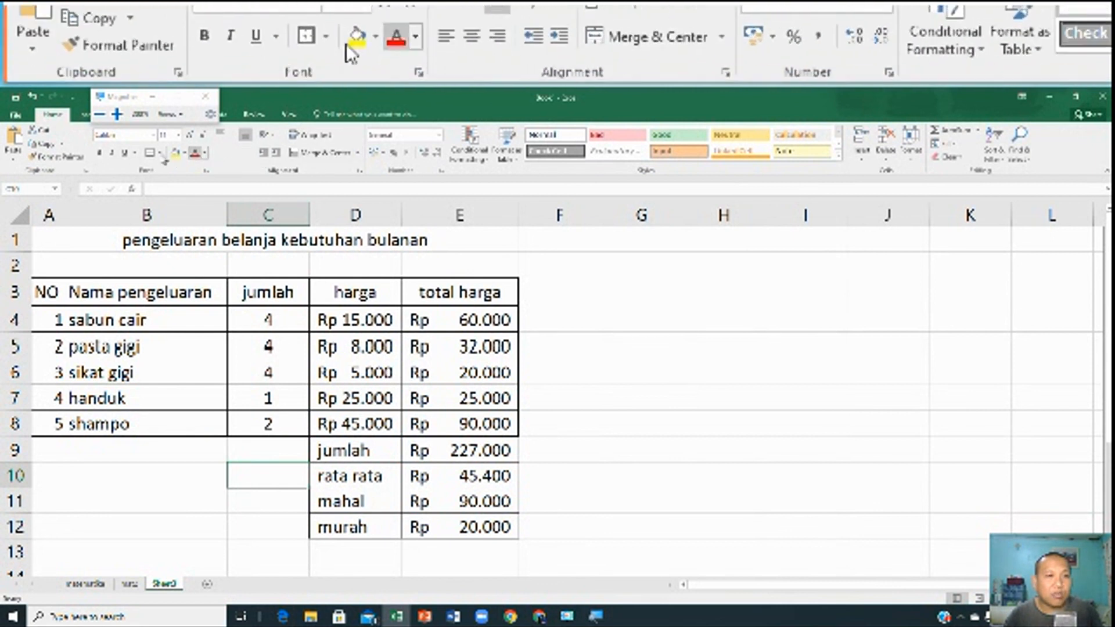
{"action": "left_click", "coordinate": [161, 154]}
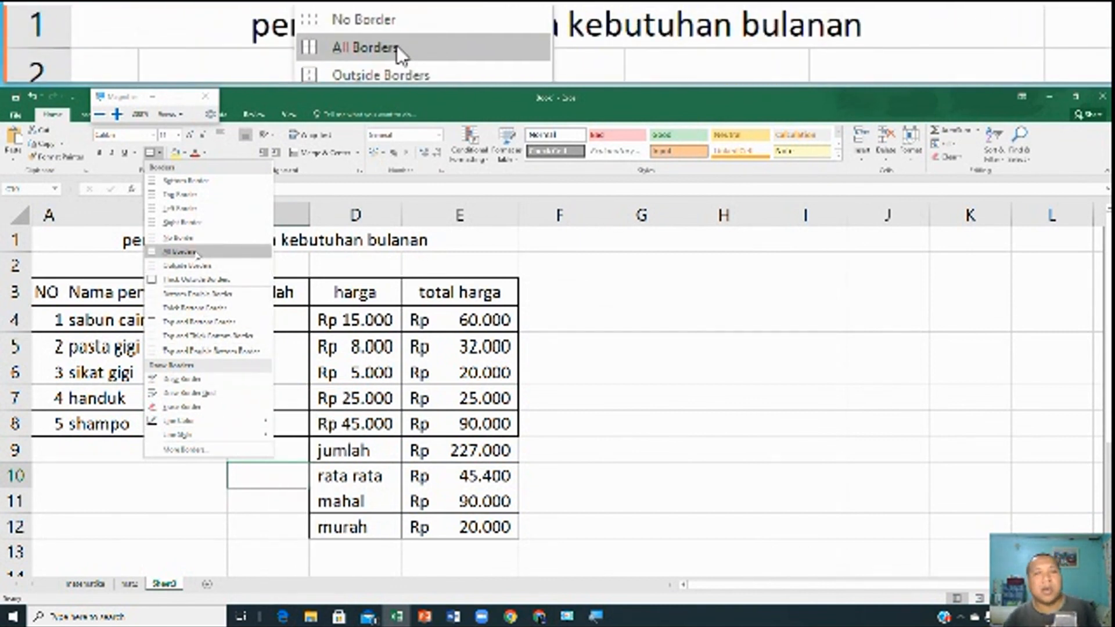
{"action": "left_click", "coordinate": [197, 253]}
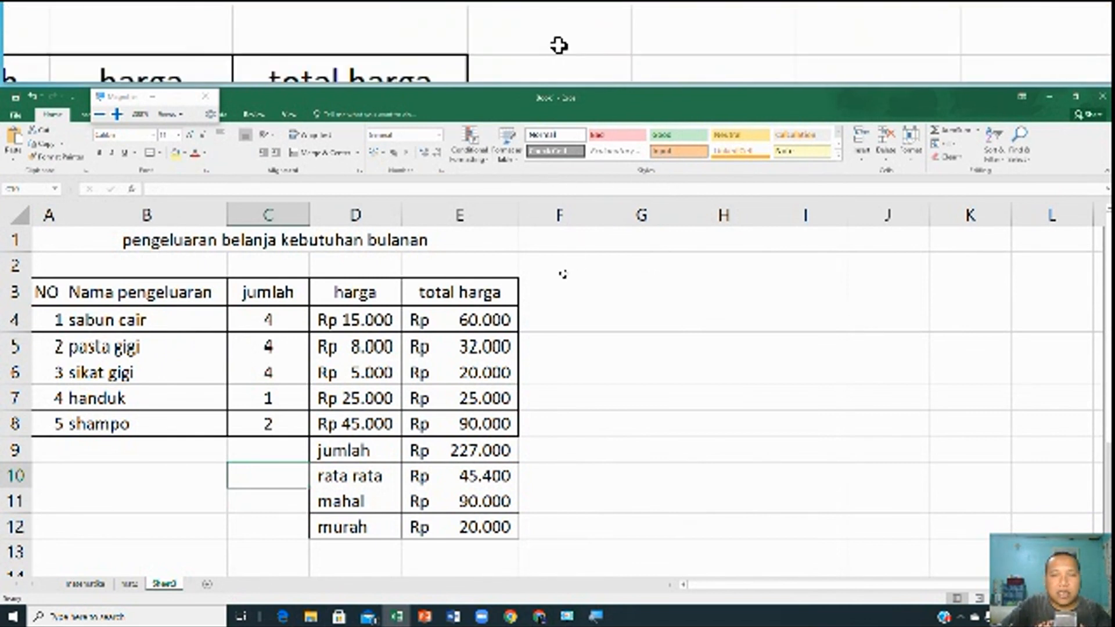
Switch to the mat2 worksheet
{"action": "left_click", "coordinate": [129, 584]}
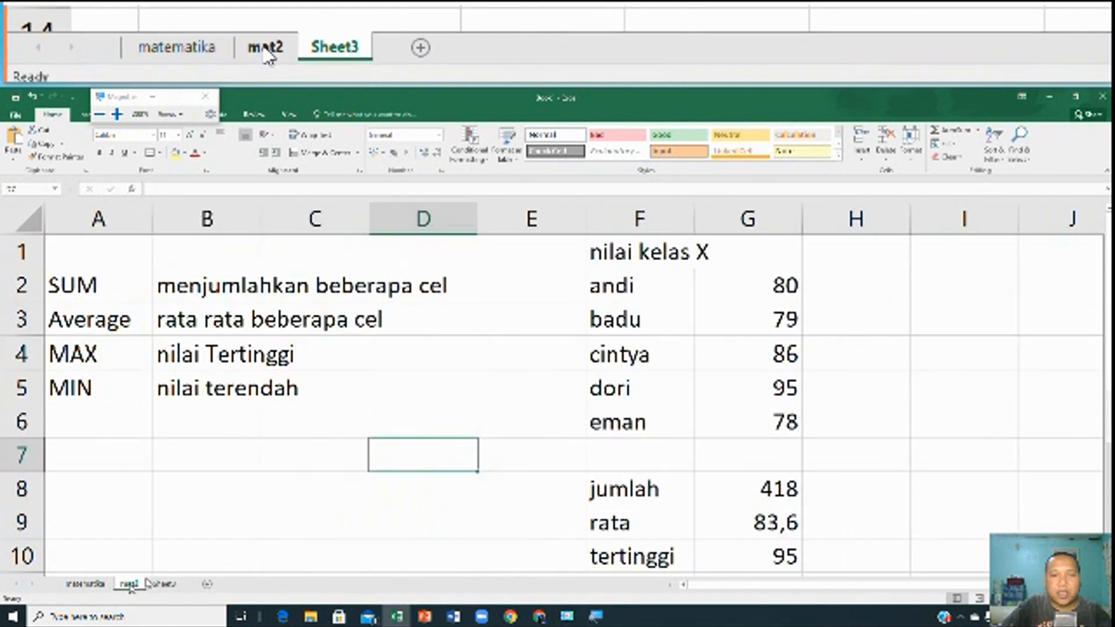